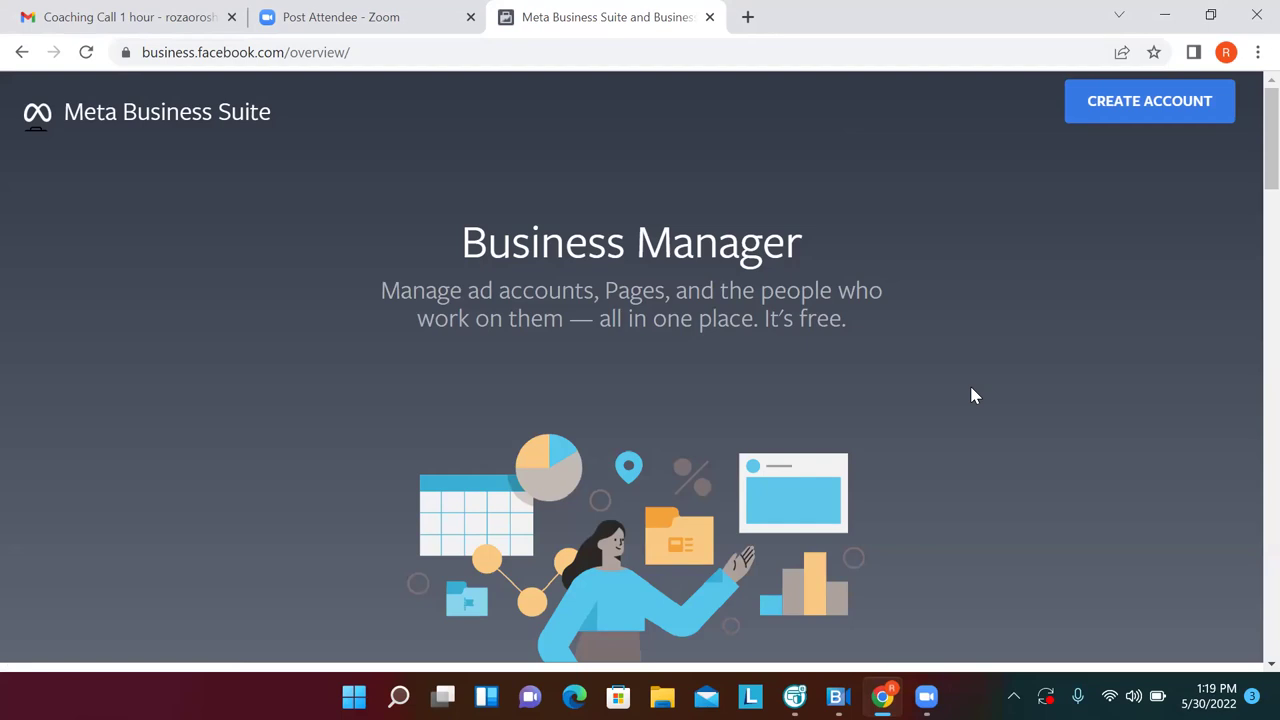
Delete the Business Settings and Ad Account bookmarks from the FB Business Manager bookmark folder
{"action": "left_click", "coordinate": [1255, 55]}
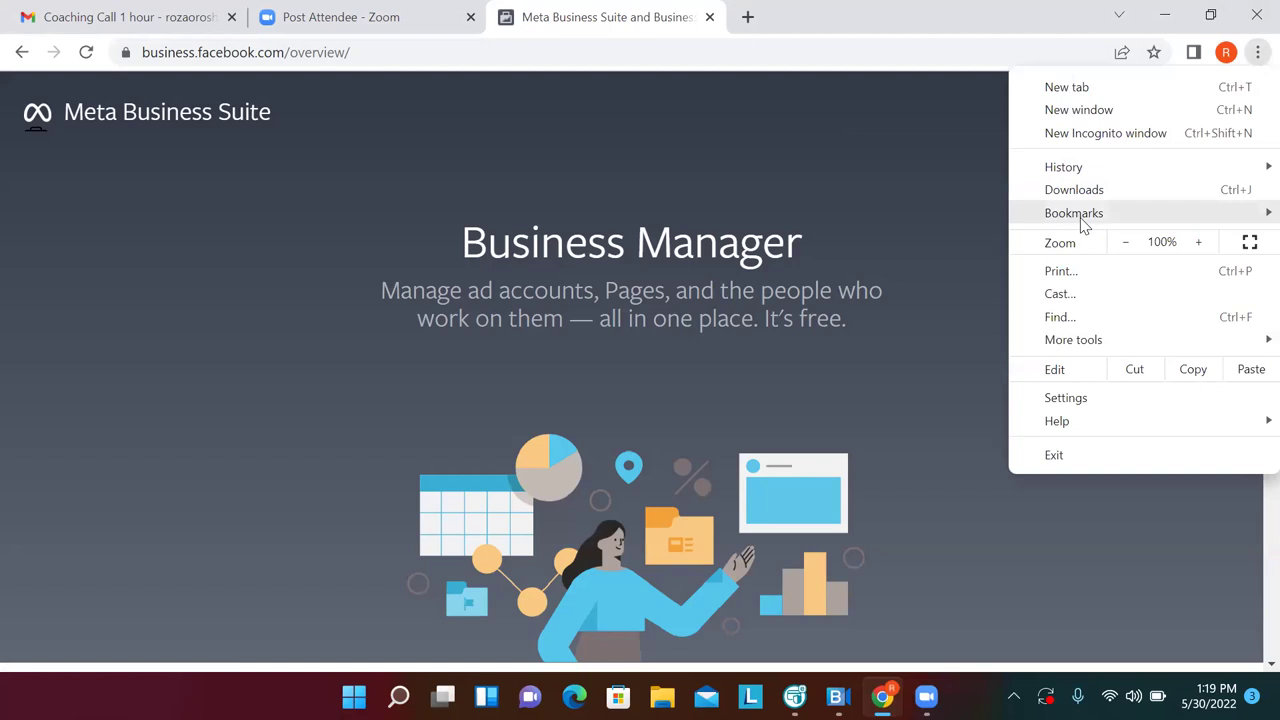
{"action": "mouse_move", "coordinate": [1084, 225]}
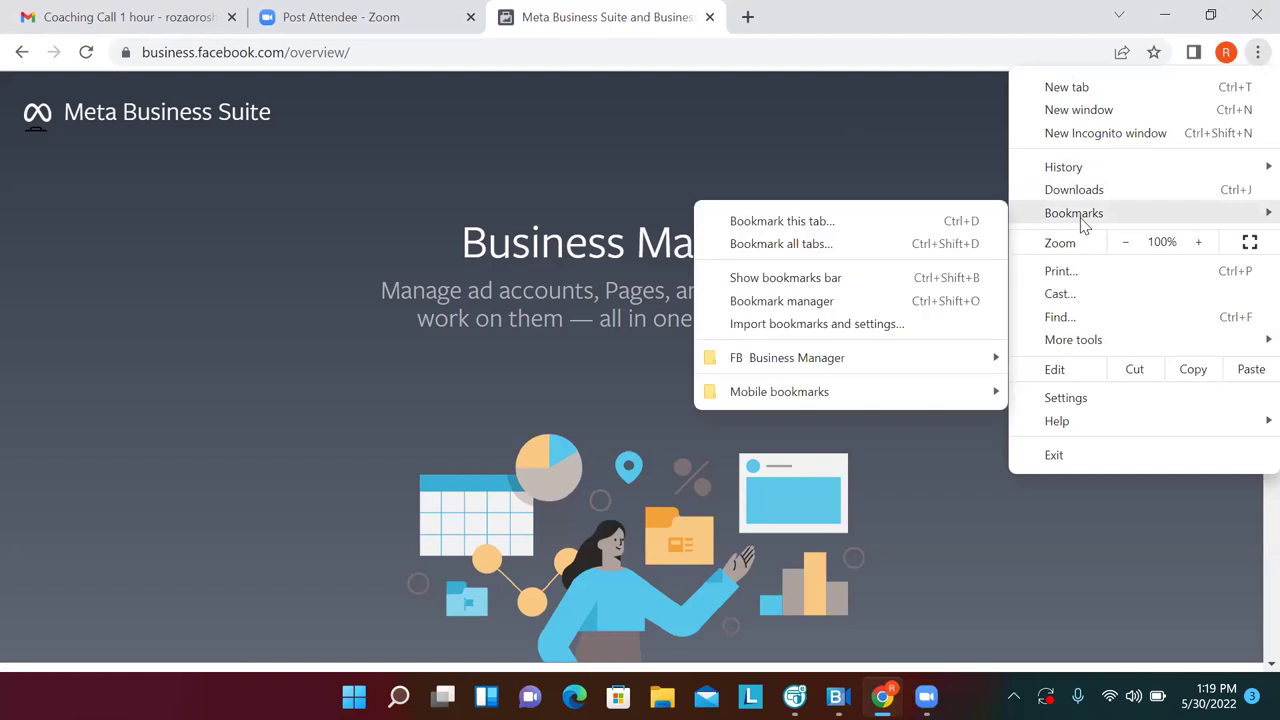
{"action": "mouse_move", "coordinate": [947, 362]}
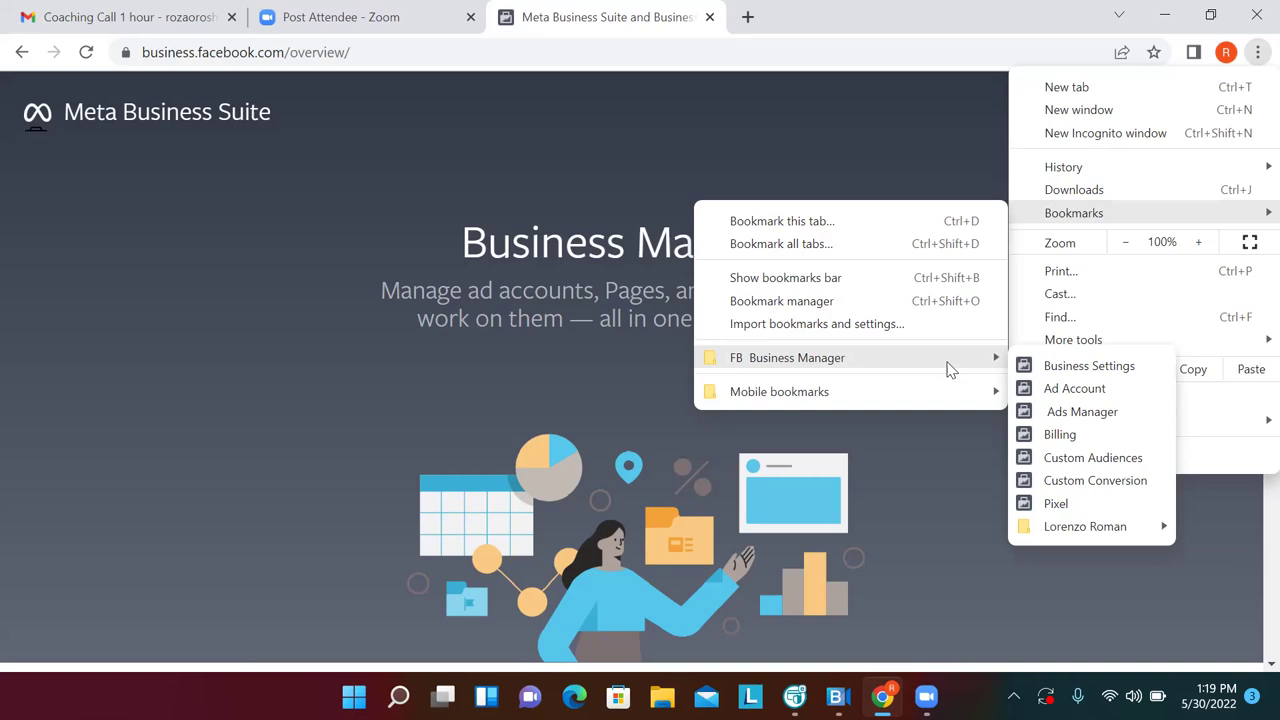
{"action": "right_click", "coordinate": [1078, 374]}
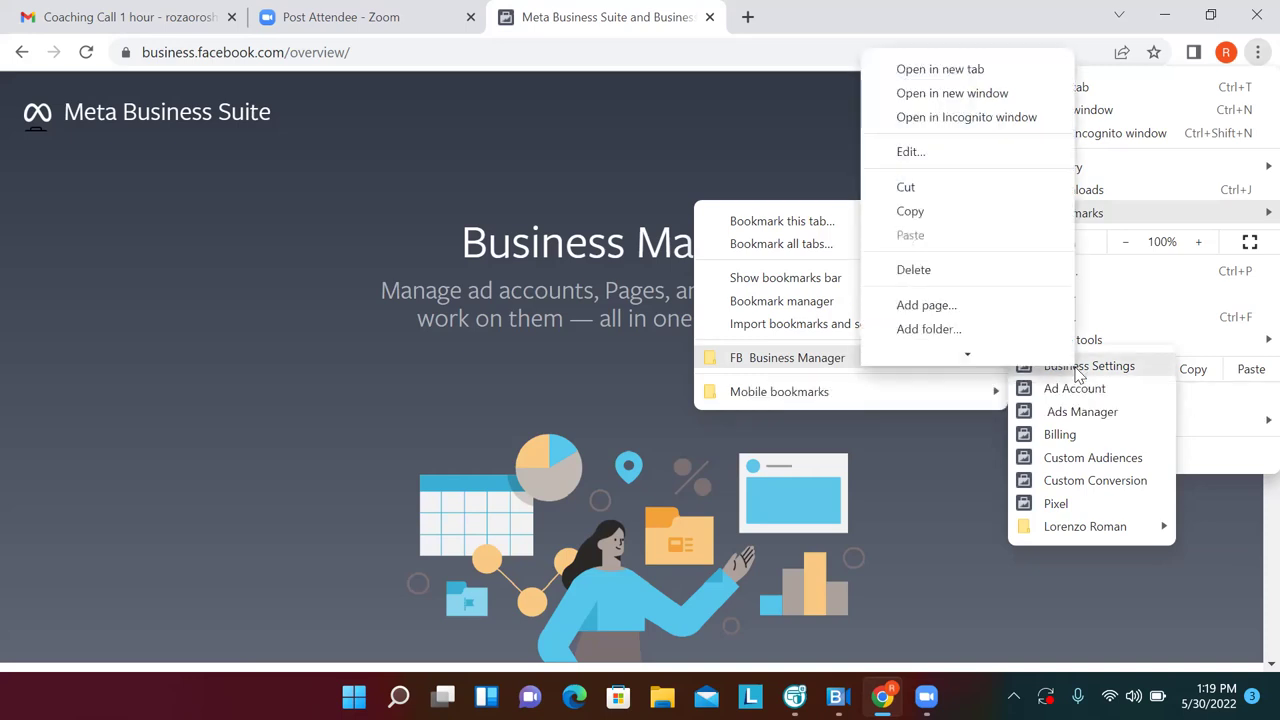
{"action": "left_click", "coordinate": [1031, 271]}
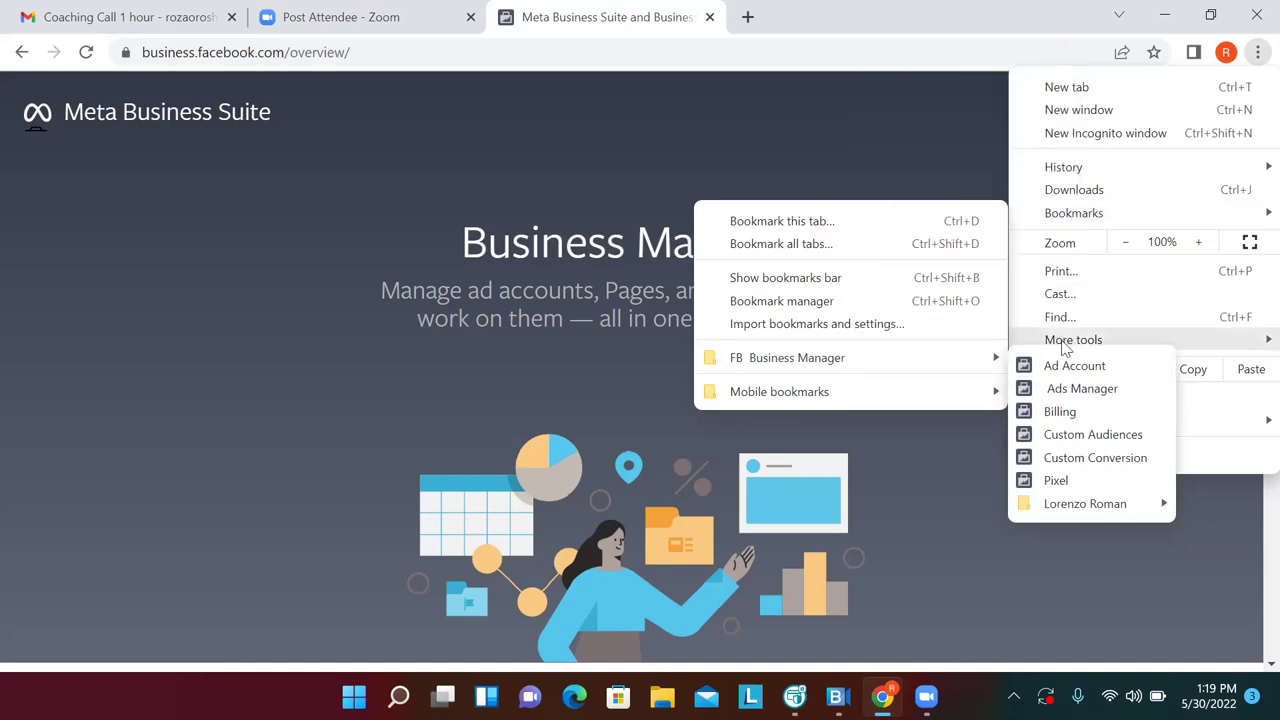
{"action": "right_click", "coordinate": [1076, 374]}
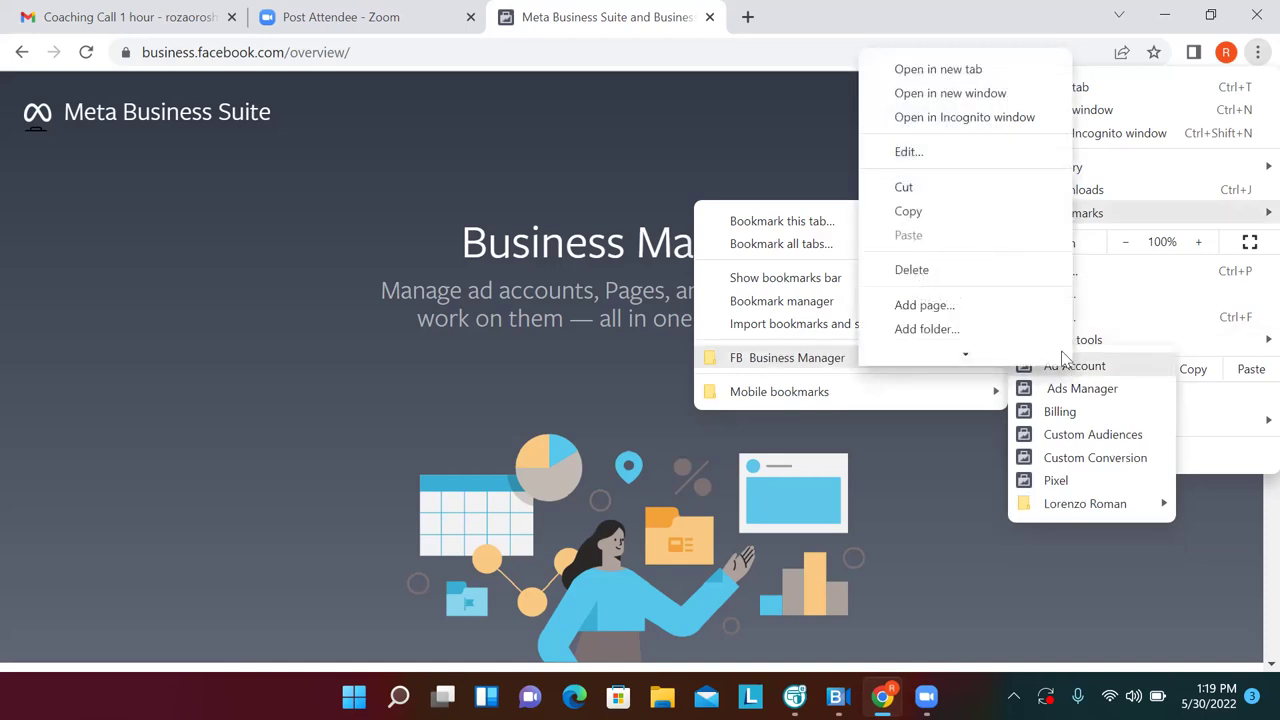
{"action": "left_click", "coordinate": [978, 277]}
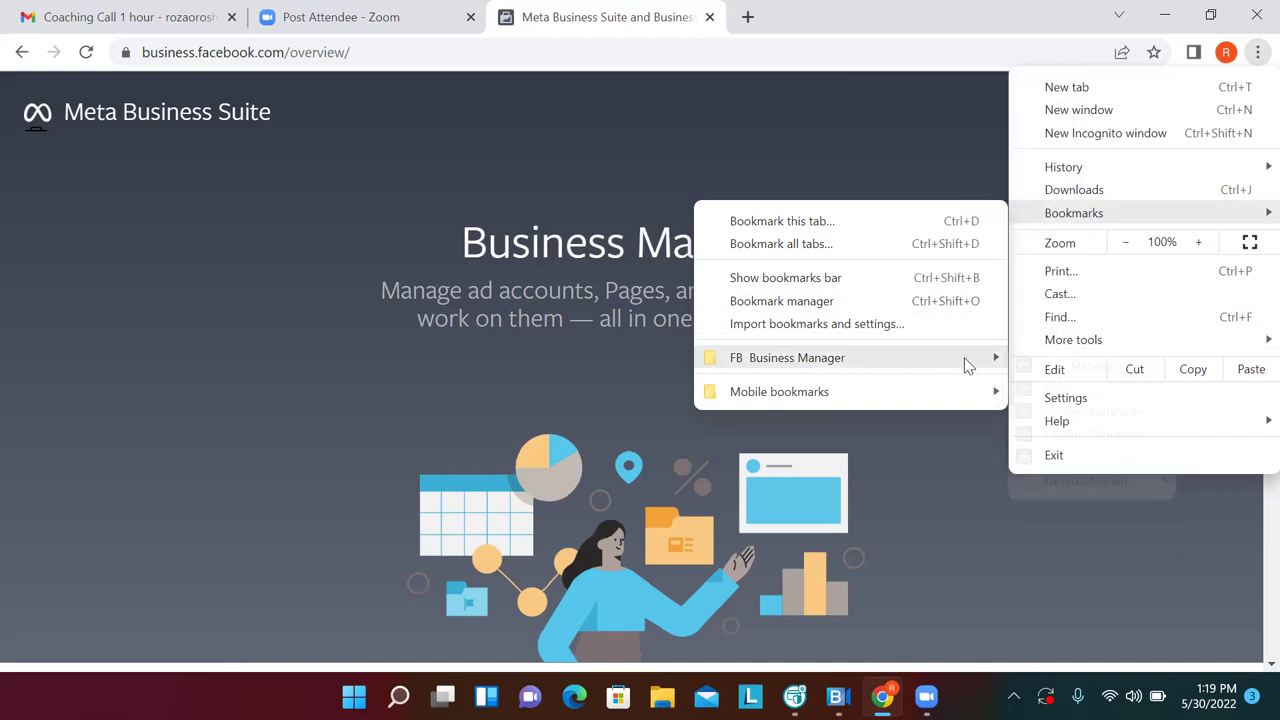
{"action": "right_click", "coordinate": [1057, 370]}
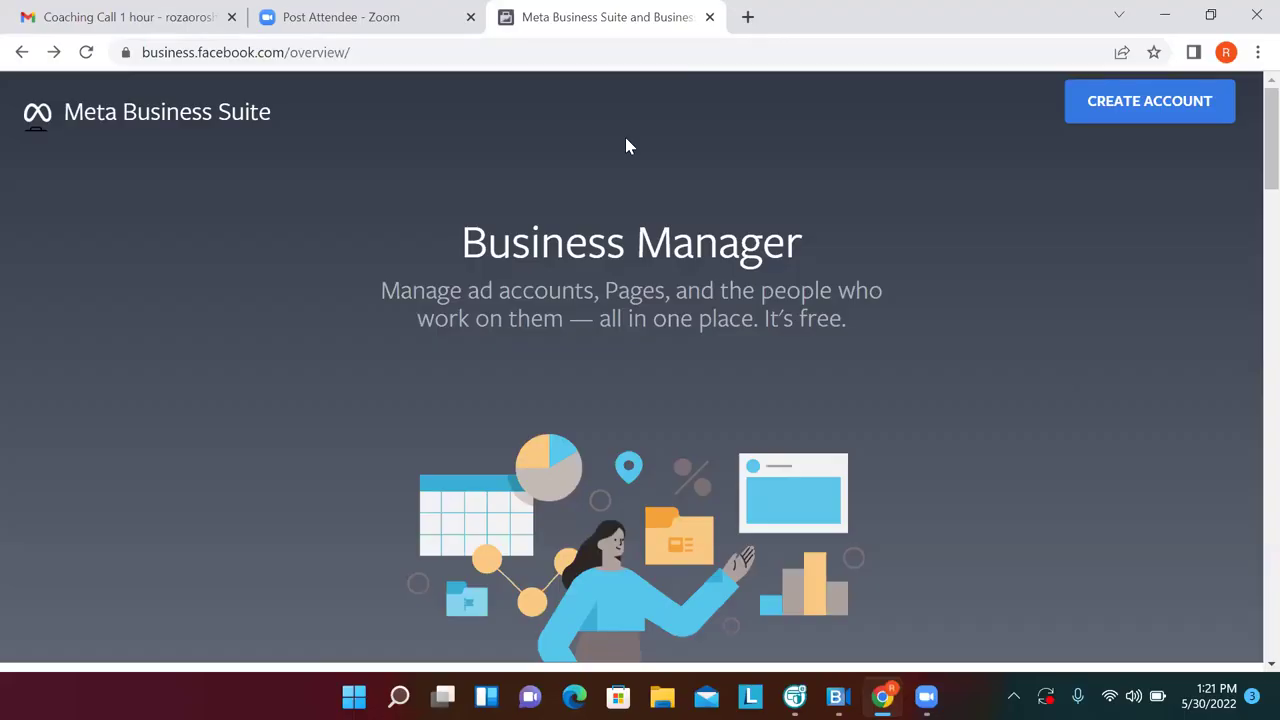
Start a new Business Manager account and enter the realtor's business and account name
{"action": "left_click", "coordinate": [1187, 107]}
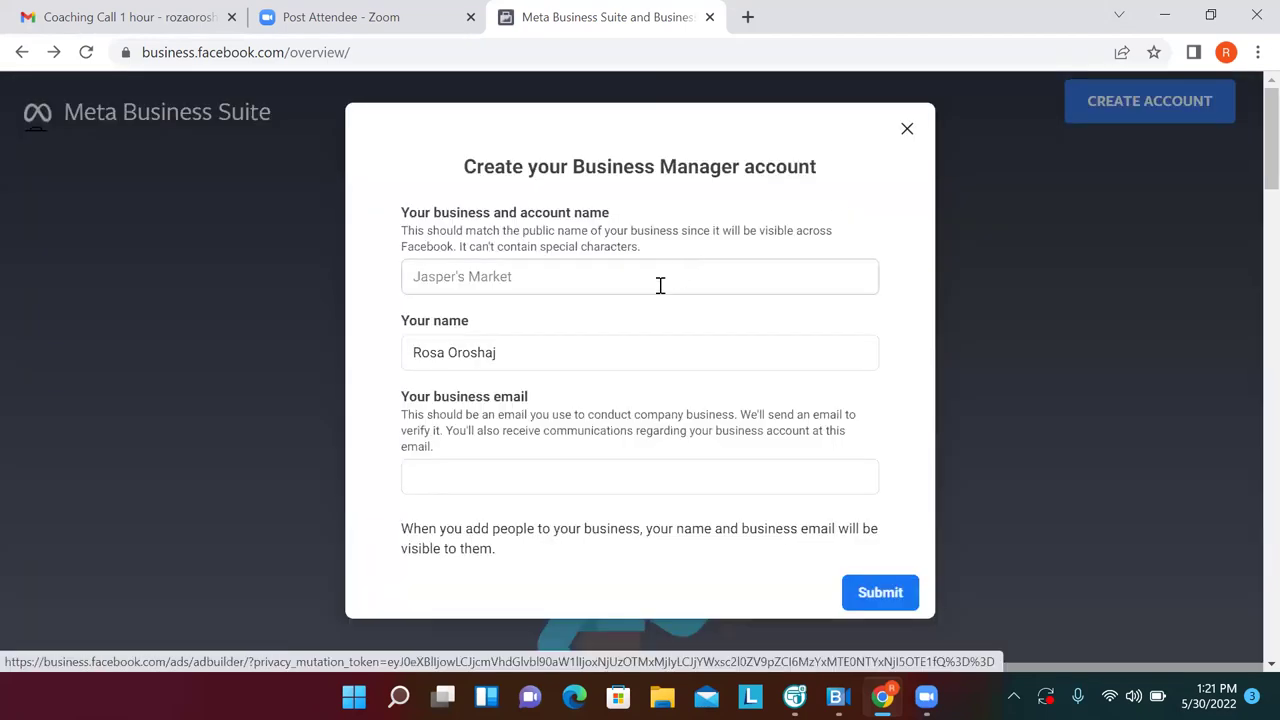
{"action": "left_click", "coordinate": [660, 286]}
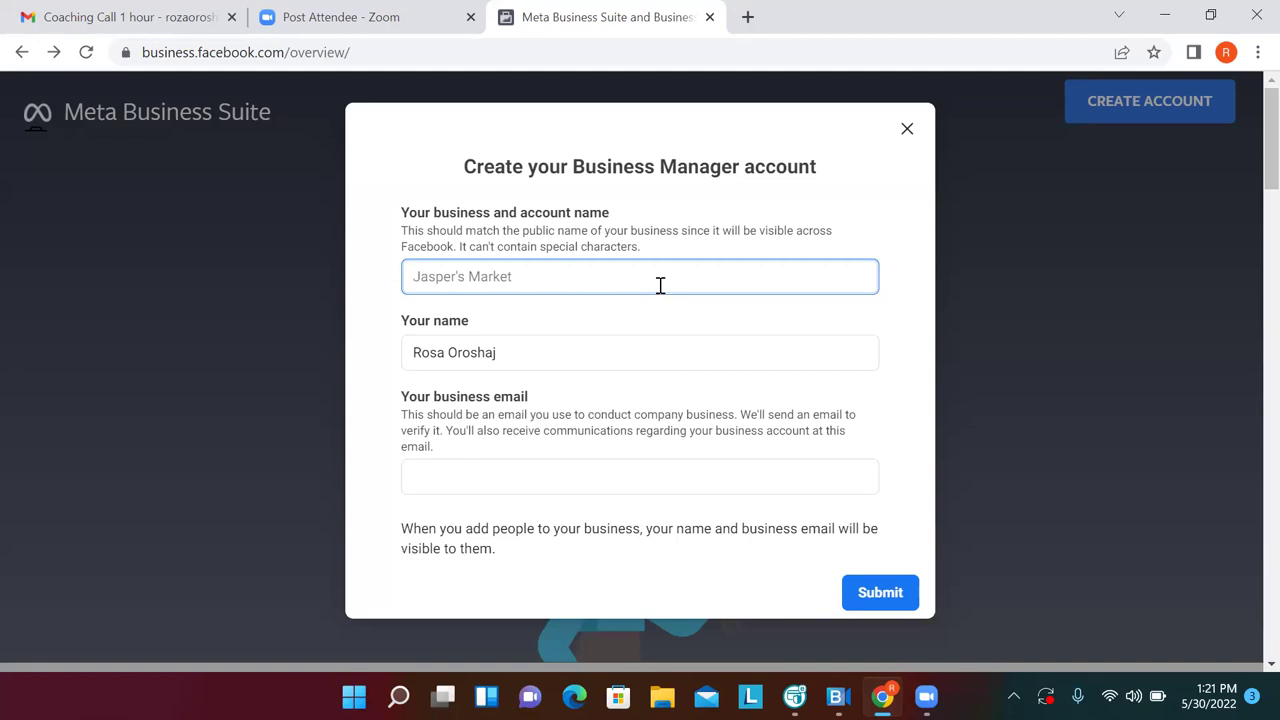
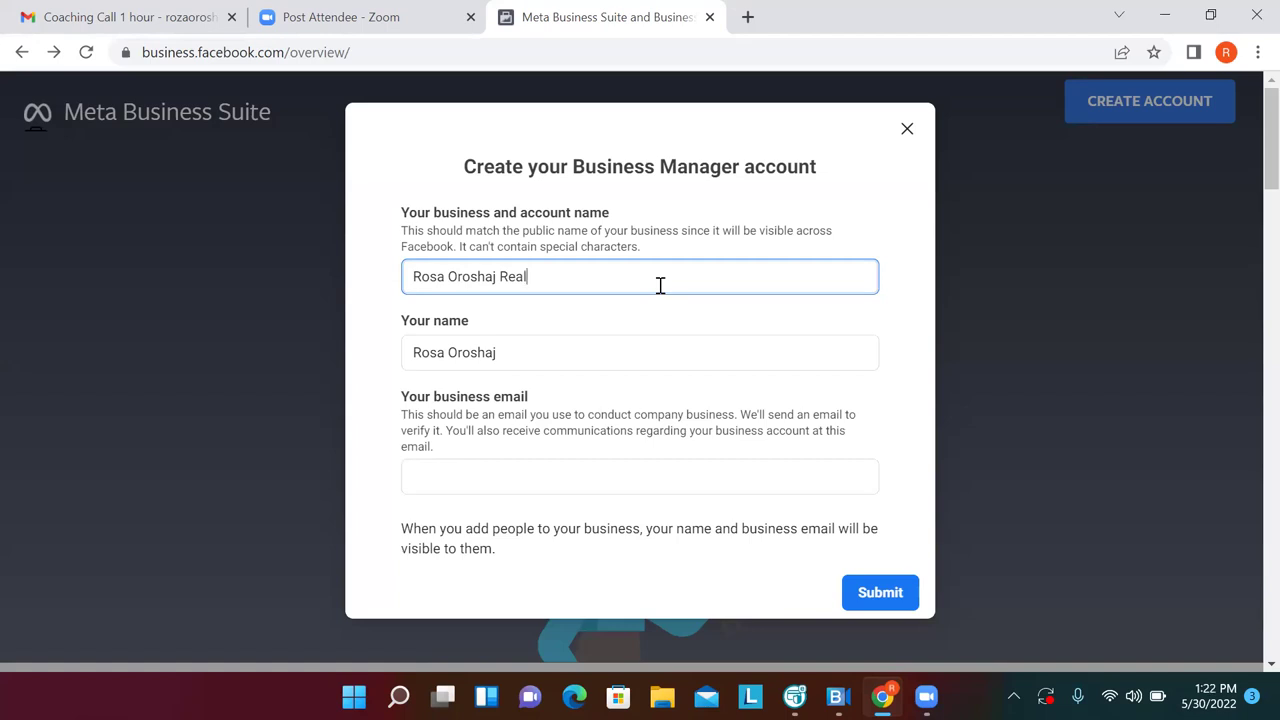
{"action": "left_click", "coordinate": [690, 455]}
Enter the business email address and submit the new account
{"action": "left_click", "coordinate": [668, 477]}
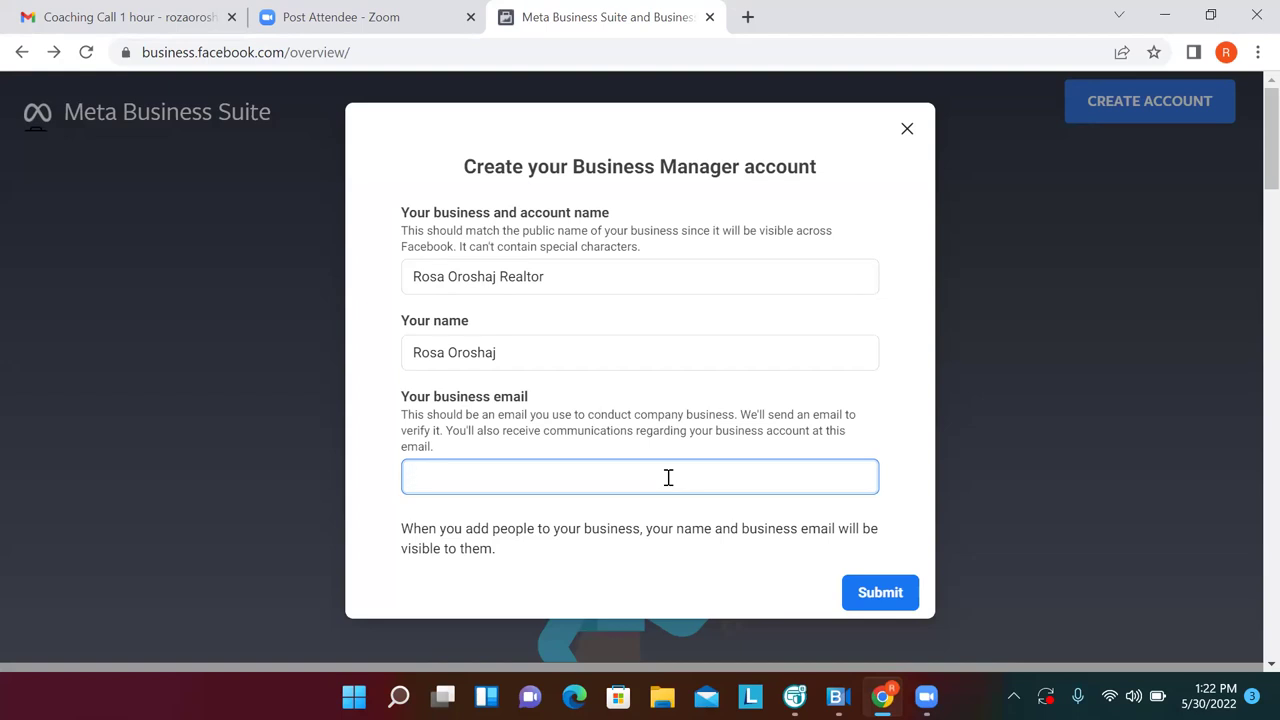
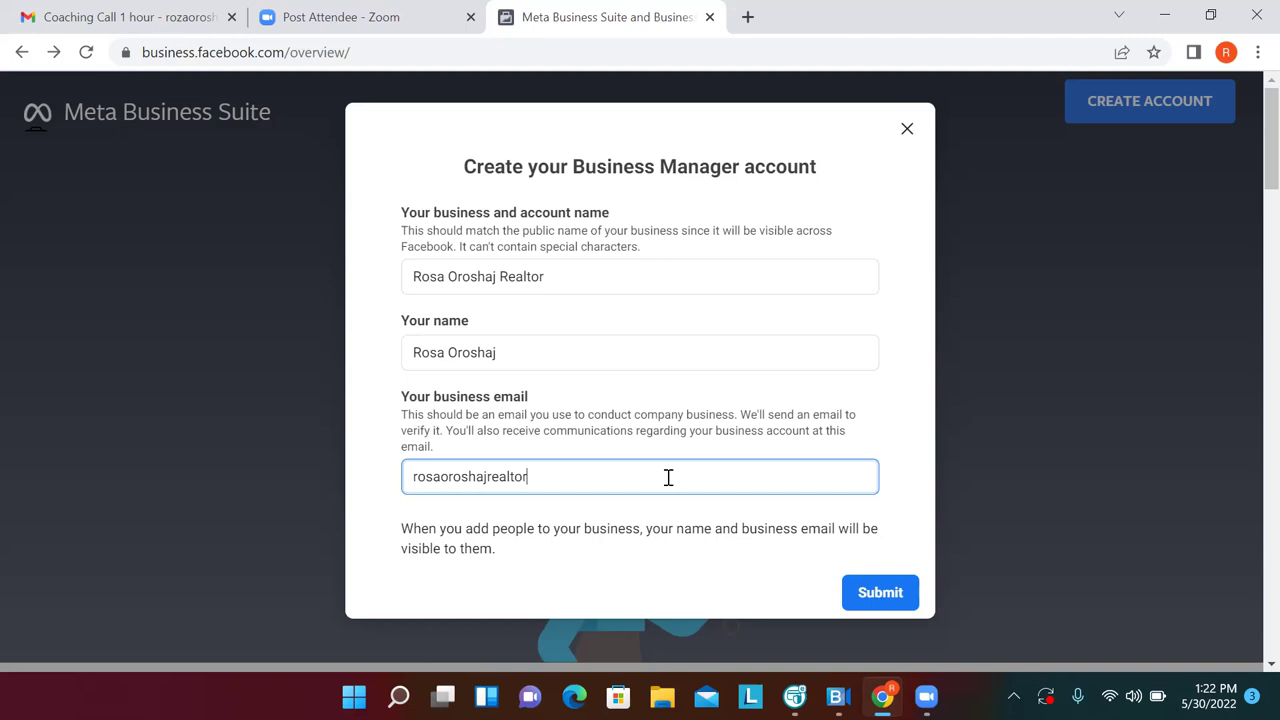
{"action": "left_click", "coordinate": [873, 594]}
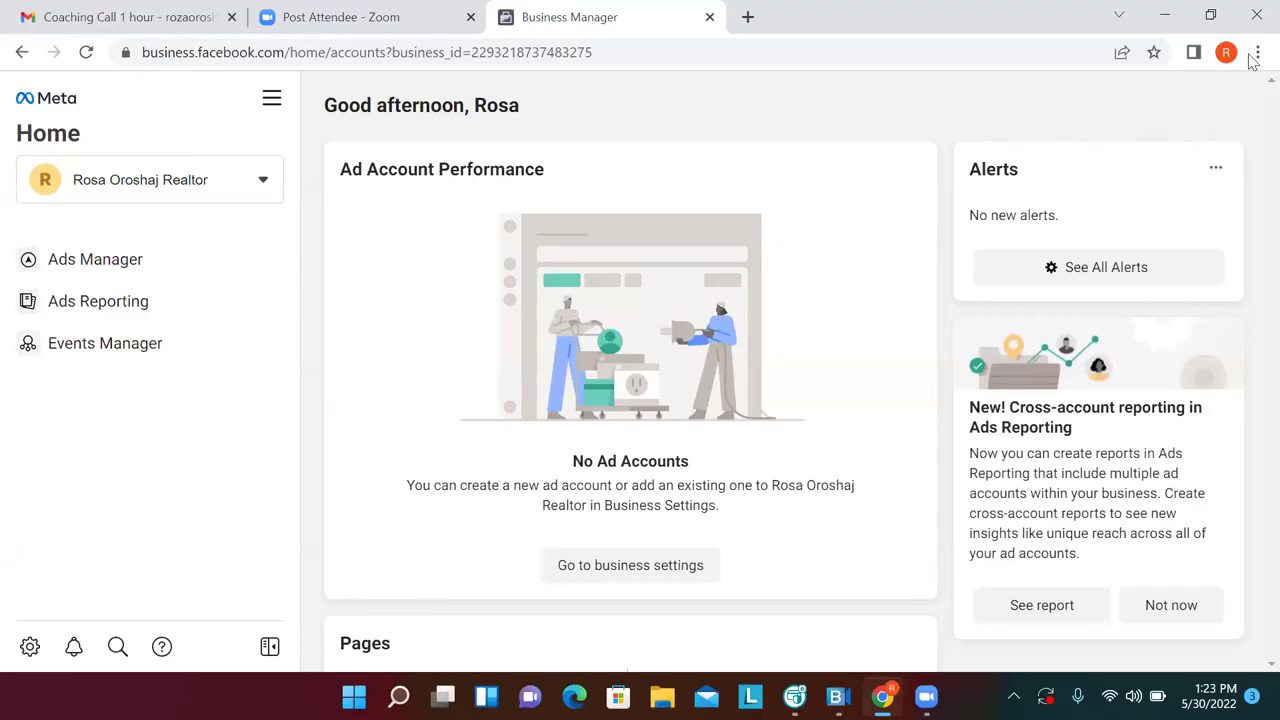
Go to Business settings from All tools and show the business's (empty) Pages list
{"action": "left_click", "coordinate": [264, 104]}
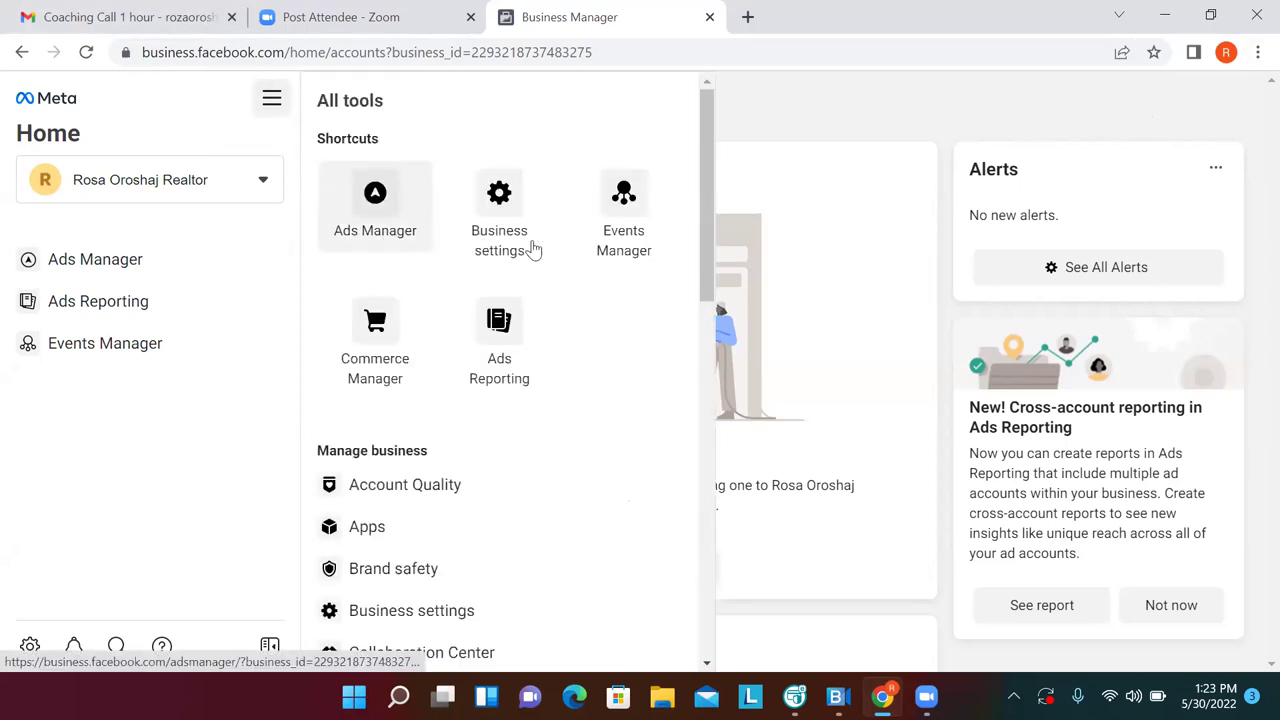
{"action": "left_click", "coordinate": [505, 210]}
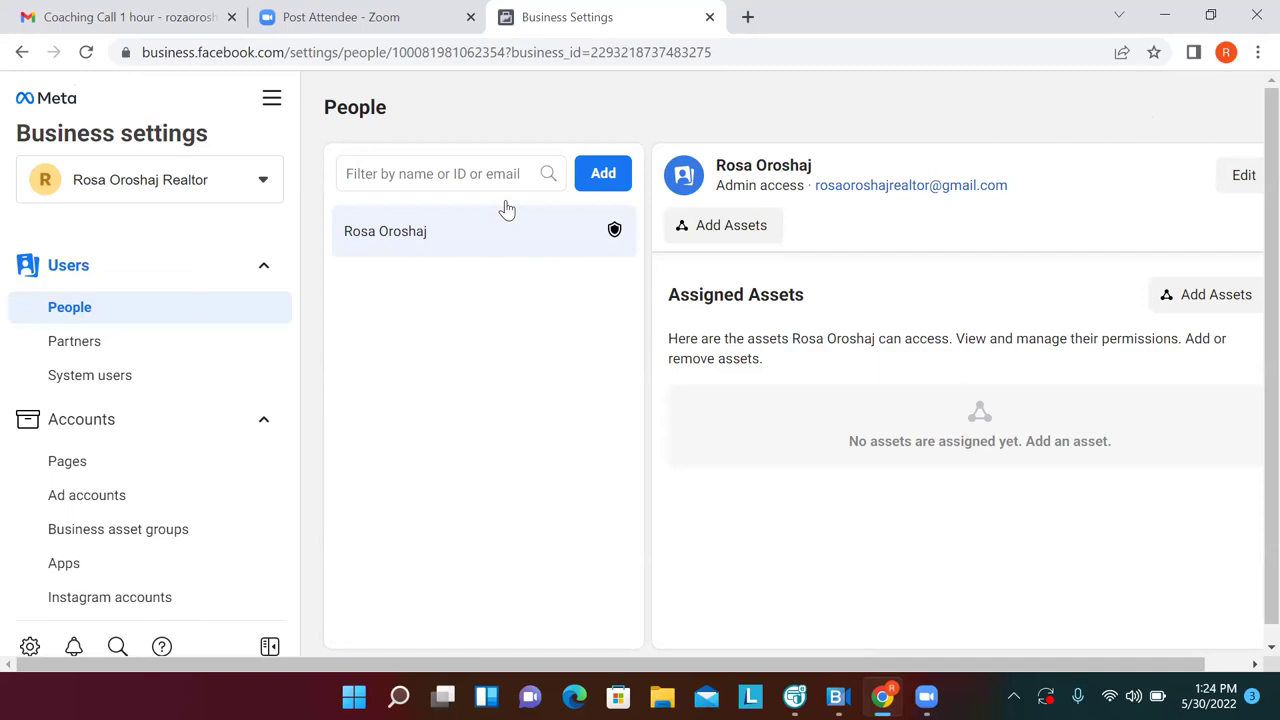
{"action": "left_click", "coordinate": [96, 468]}
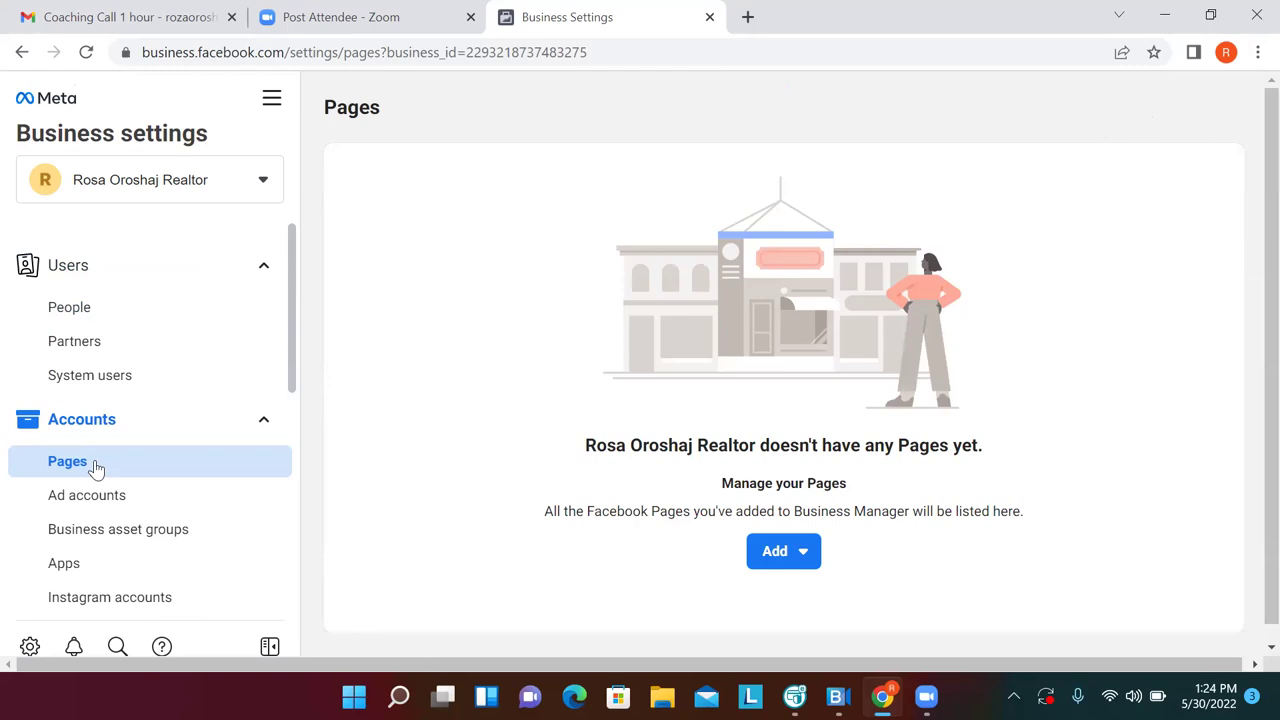
Start a new Local business or place Page named after the realtor
{"action": "left_click", "coordinate": [770, 556]}
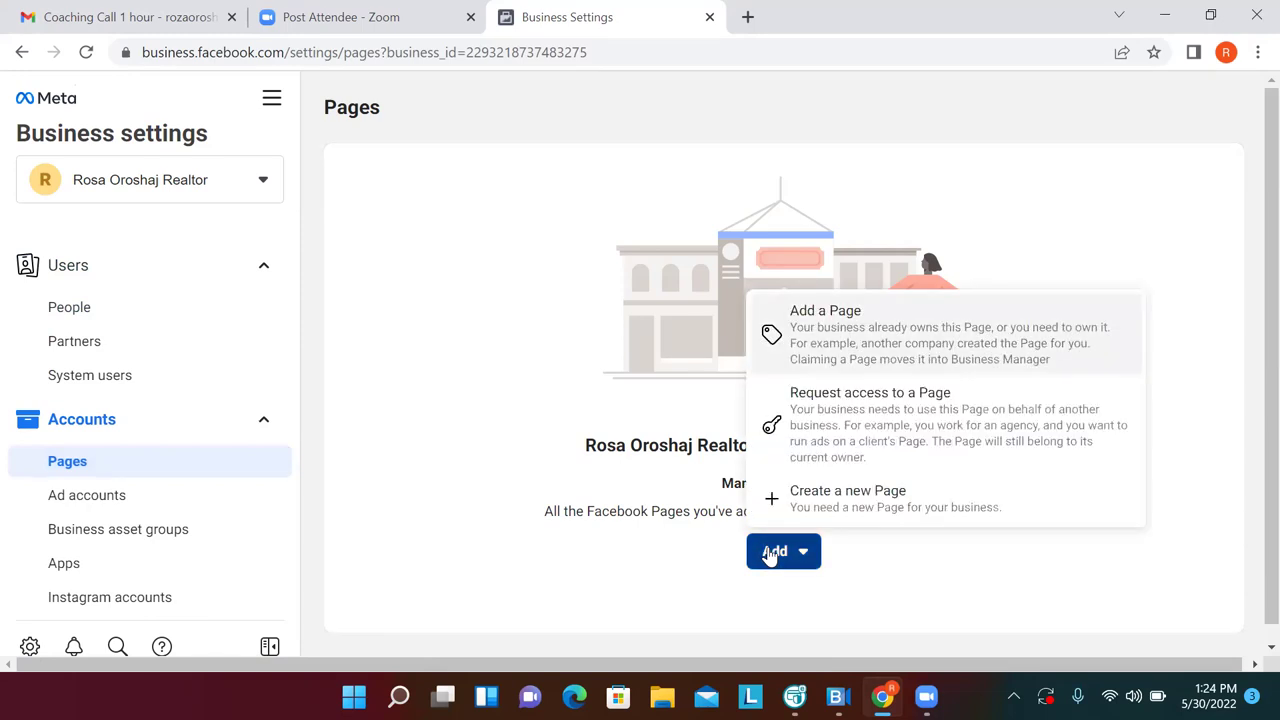
{"action": "left_click", "coordinate": [843, 505]}
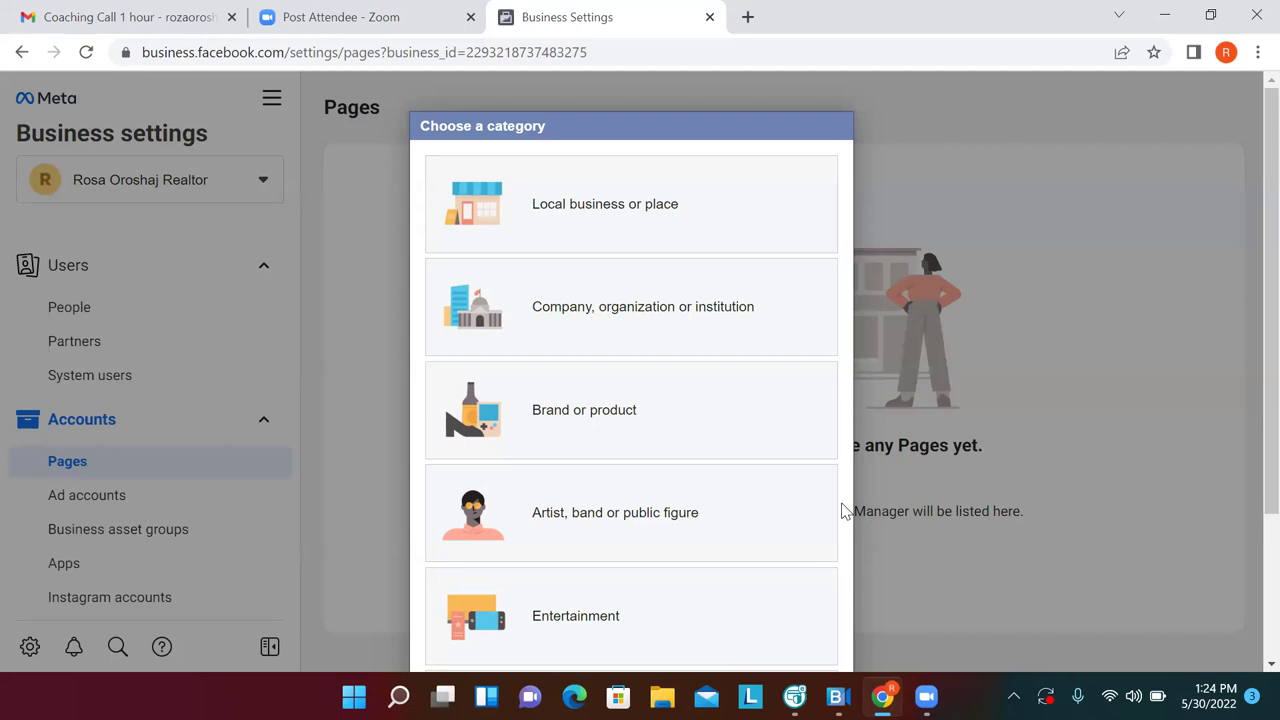
{"action": "left_click", "coordinate": [748, 203]}
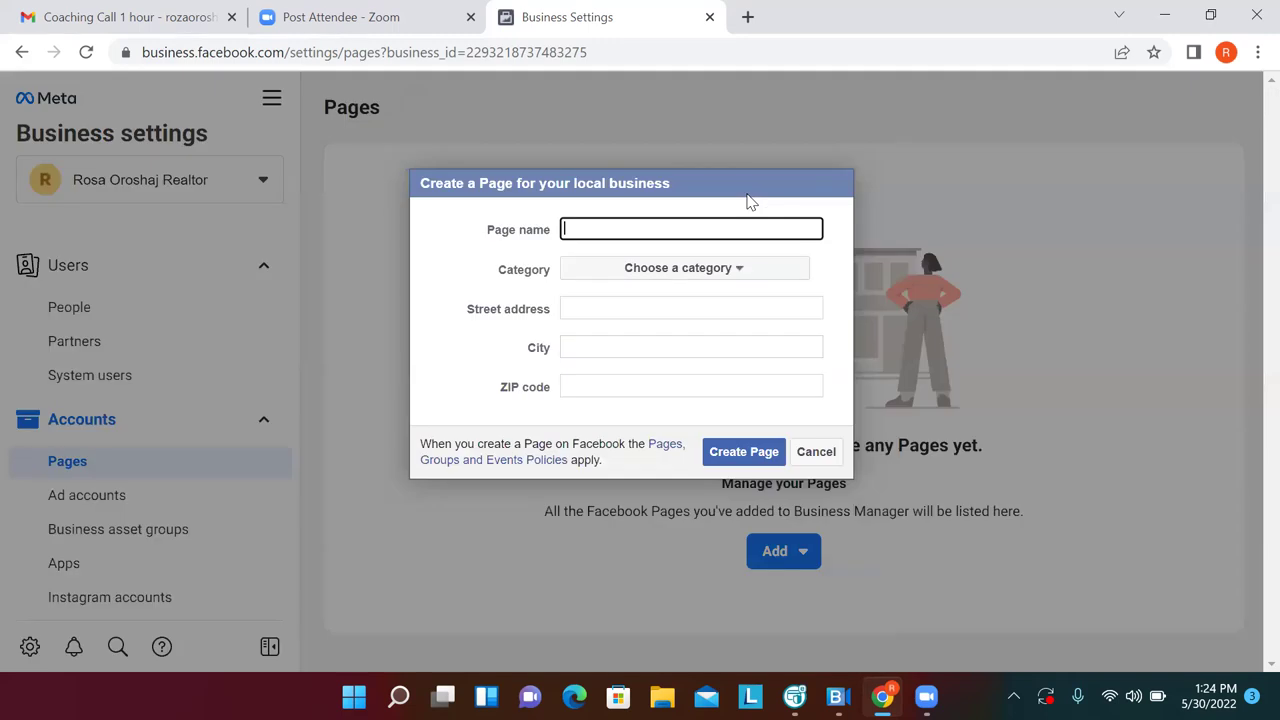
{"action": "left_click", "coordinate": [740, 272]}
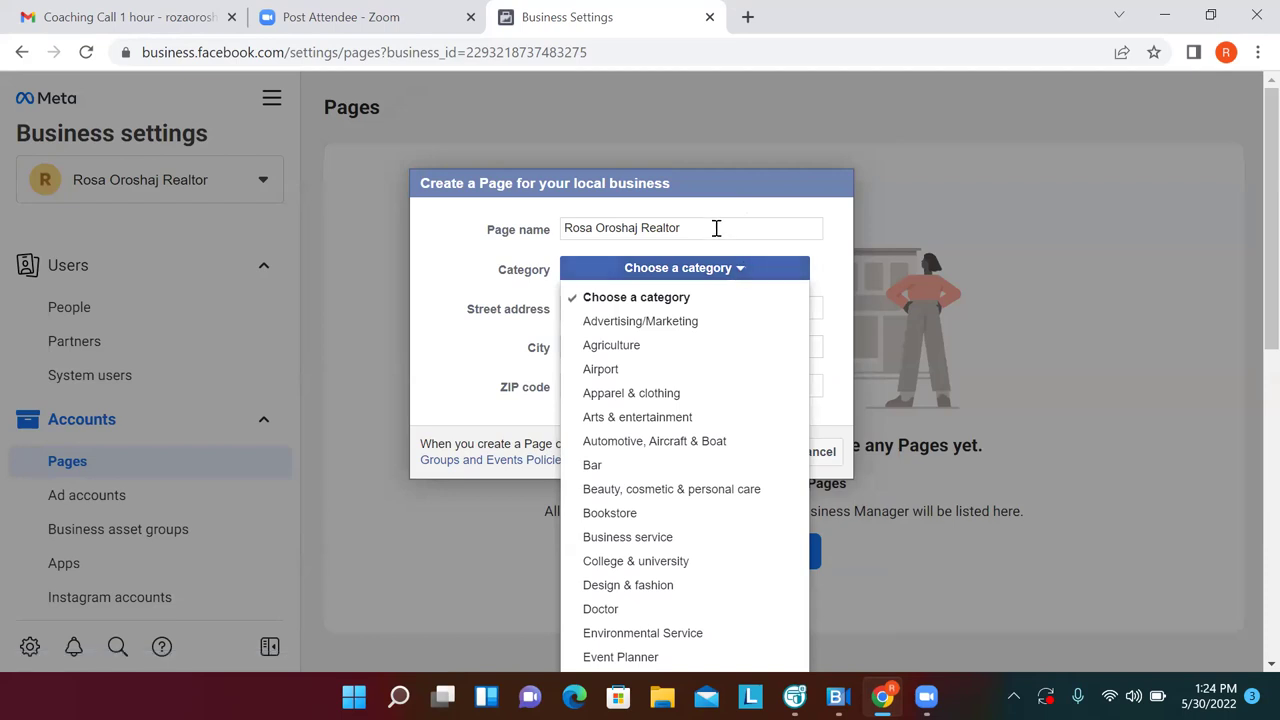
Trim the Page name and pick a category, trying Event Planner and Outdoor & Sporting Goods Company
{"action": "left_click", "coordinate": [716, 228]}
{"action": "key", "text": "BackSpace"}
{"action": "key", "text": "BackSpace"}
{"action": "key", "text": "BackSpace"}
{"action": "key", "text": "BackSpace"}
{"action": "key", "text": "BackSpace"}
{"action": "key", "text": "BackSpace"}
{"action": "key", "text": "BackSpace"}
{"action": "key", "text": "BackSpace"}
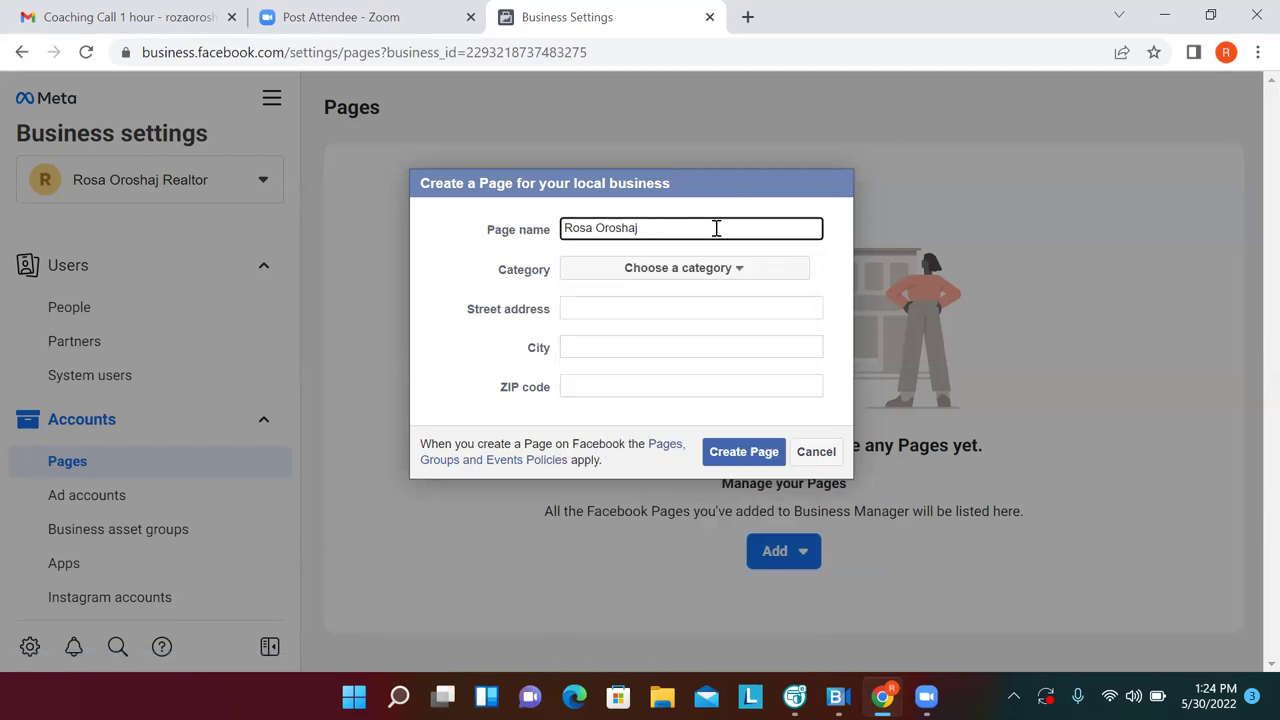
{"action": "left_click", "coordinate": [737, 277]}
{"action": "left_click", "coordinate": [736, 277]}
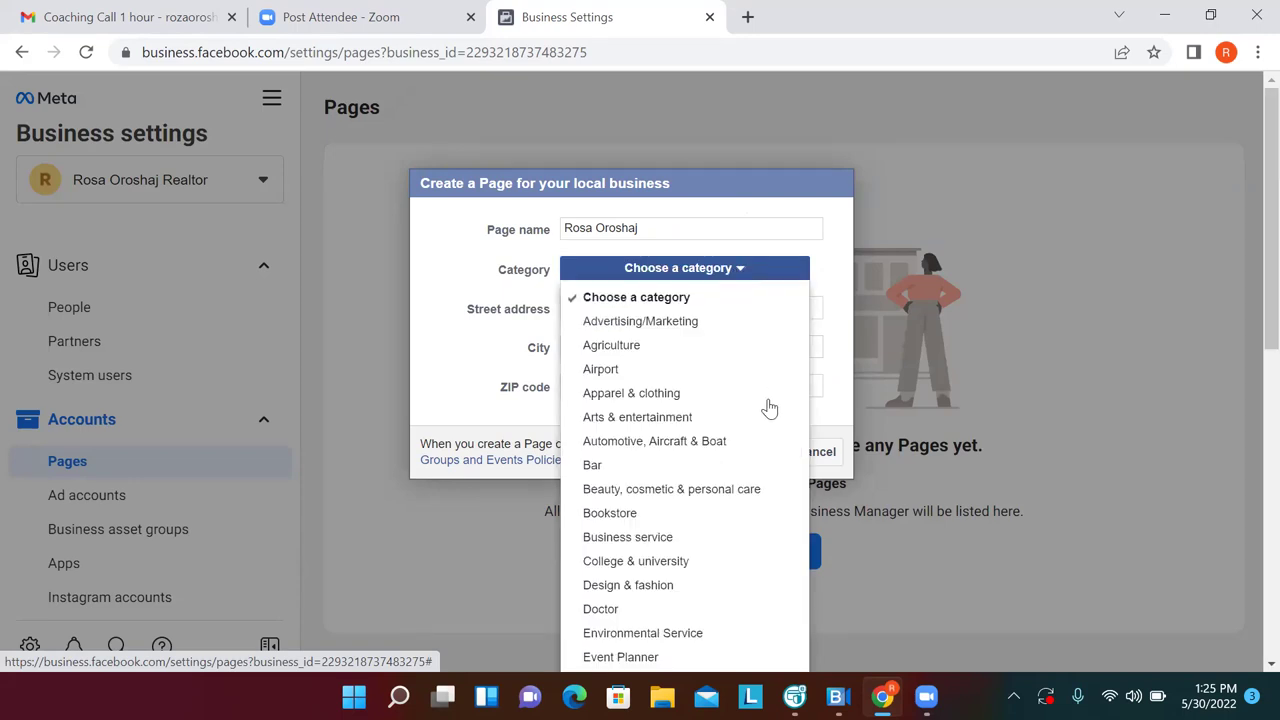
{"action": "key", "text": "Down"}
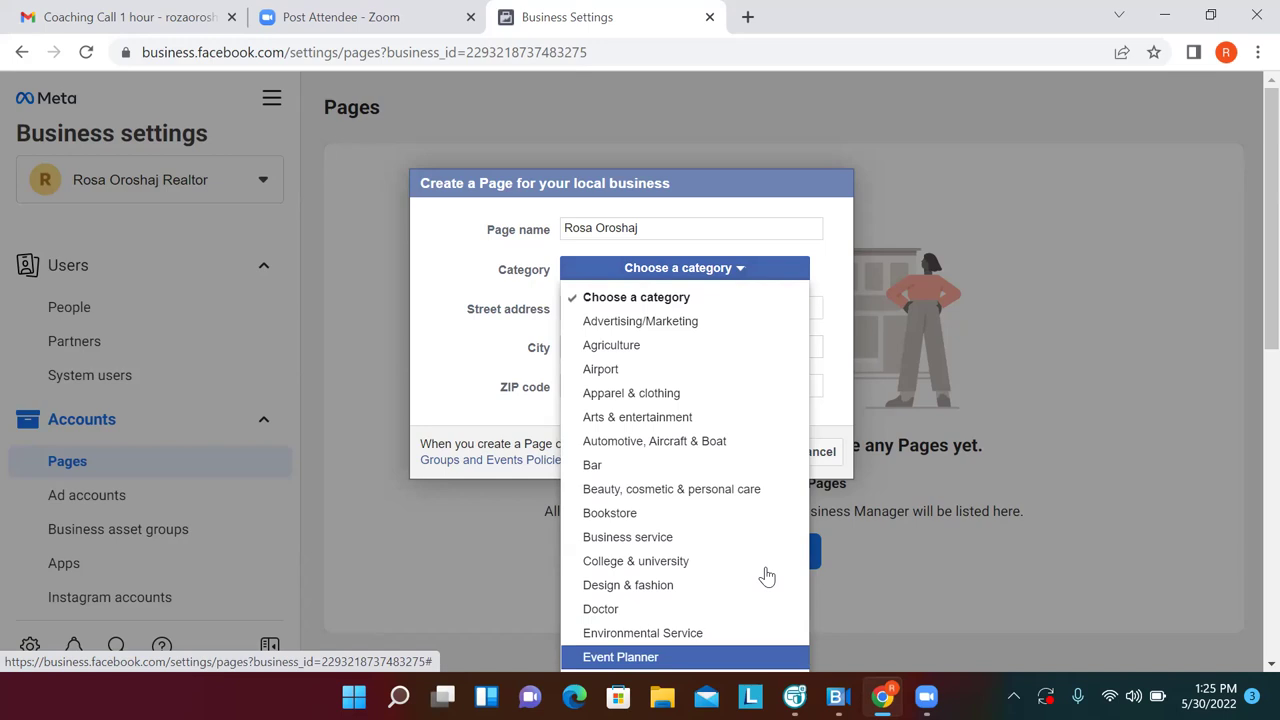
{"action": "key", "text": "Return"}
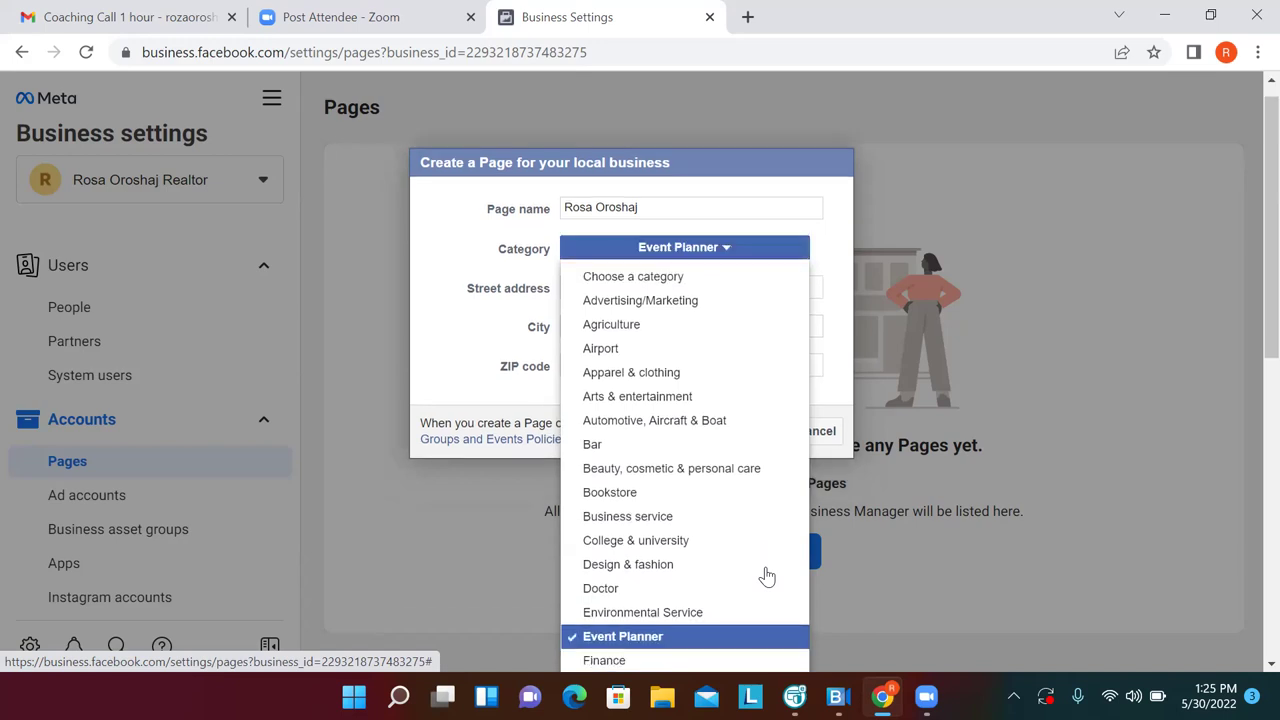
{"action": "key", "text": "Down"}
{"action": "key", "text": "Down"}
{"action": "key", "text": "Down"}
{"action": "key", "text": "Down"}
{"action": "key", "text": "Down"}
{"action": "key", "text": "Down"}
{"action": "key", "text": "Down"}
{"action": "key", "text": "Down"}
{"action": "key", "text": "Down"}
{"action": "key", "text": "Down"}
{"action": "key", "text": "Down"}
{"action": "key", "text": "Down"}
{"action": "key", "text": "Down"}
{"action": "key", "text": "Down"}
{"action": "key", "text": "Down"}
{"action": "key", "text": "Return"}
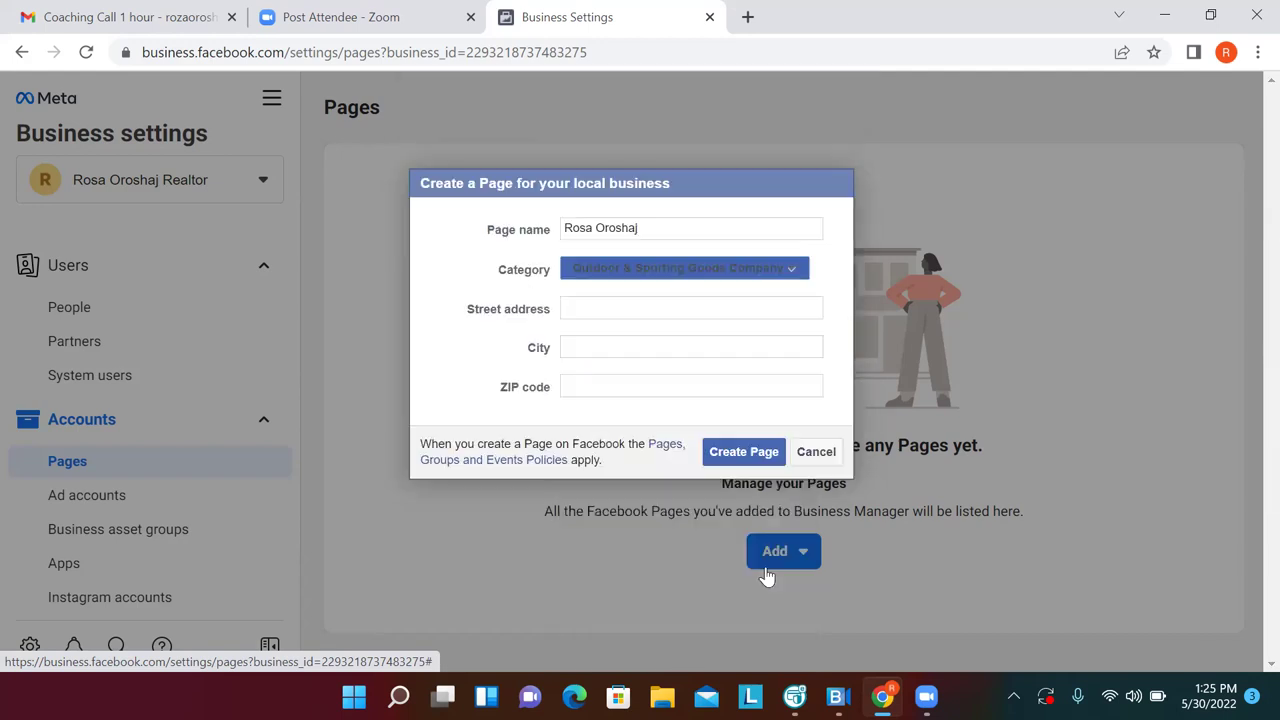
{"action": "left_click", "coordinate": [787, 272]}
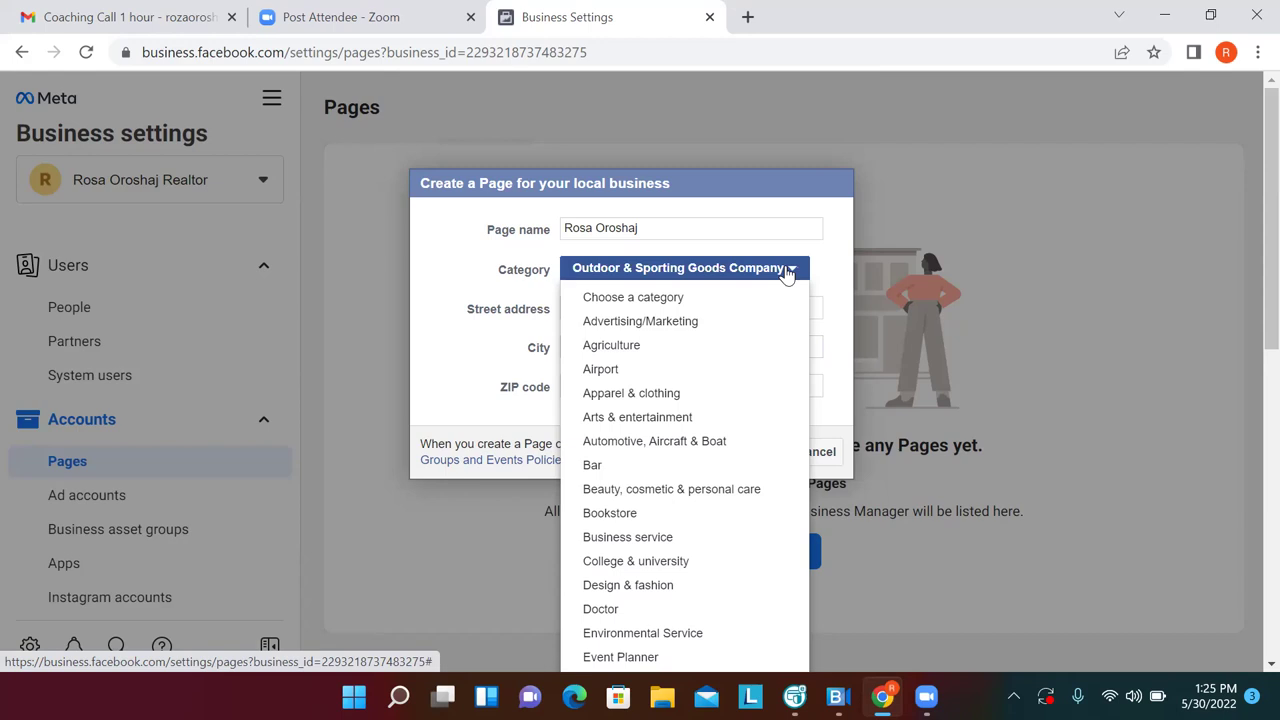
{"action": "key", "text": "Down"}
{"action": "key", "text": "Down"}
{"action": "key", "text": "Down"}
{"action": "key", "text": "Down"}
{"action": "key", "text": "Down"}
{"action": "key", "text": "Down"}
{"action": "key", "text": "Down"}
{"action": "key", "text": "Down"}
{"action": "key", "text": "Down"}
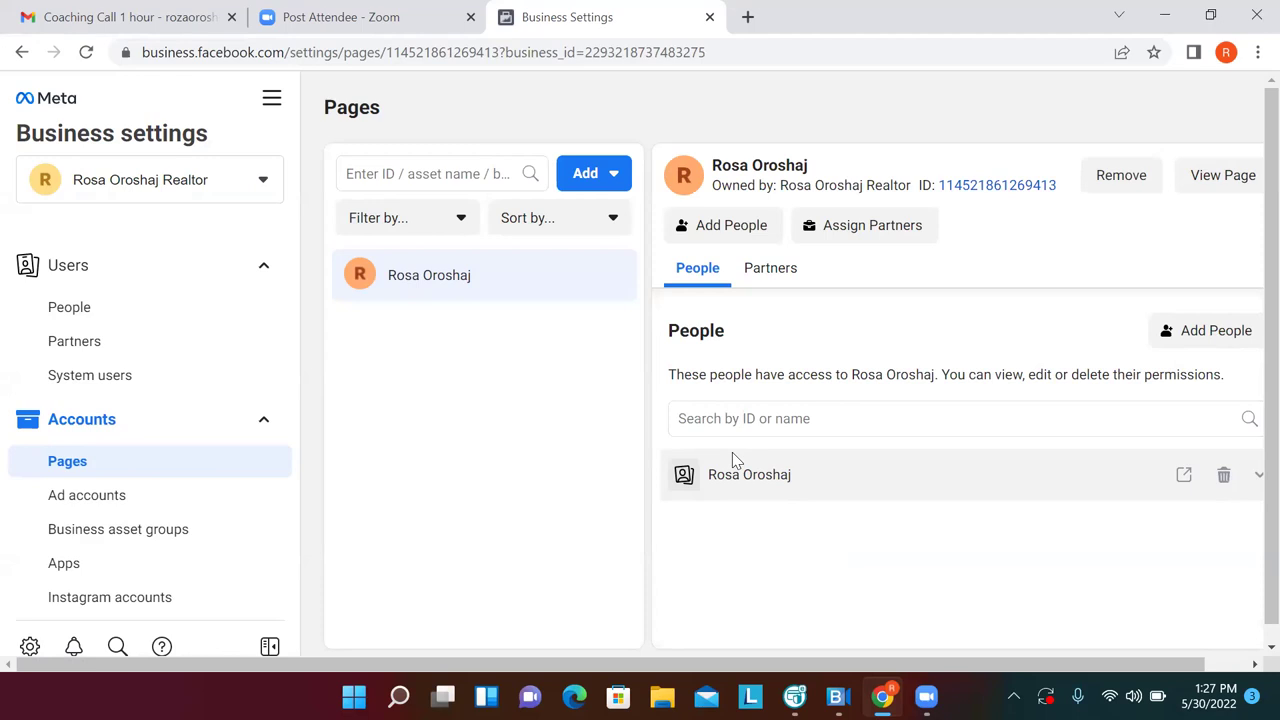
Open the new Page in its own tab and leave the WhatsApp prompt without connecting
{"action": "left_click", "coordinate": [1223, 178]}
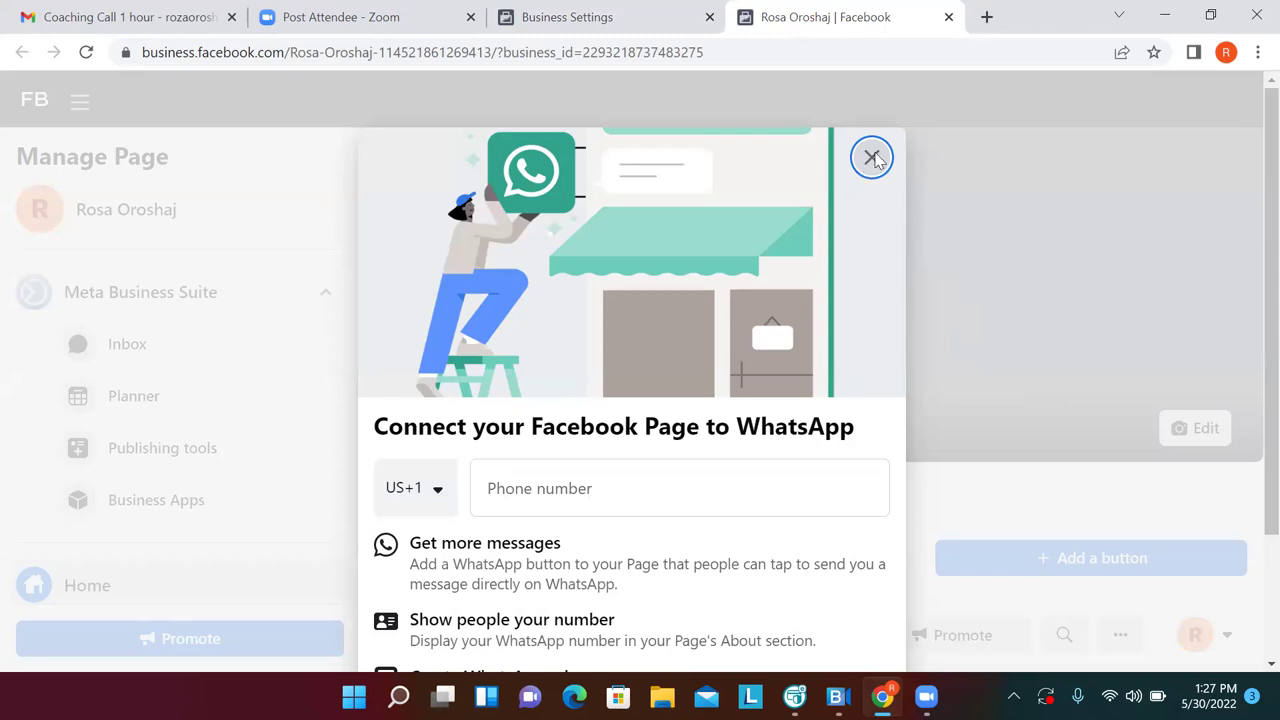
{"action": "left_click", "coordinate": [871, 158]}
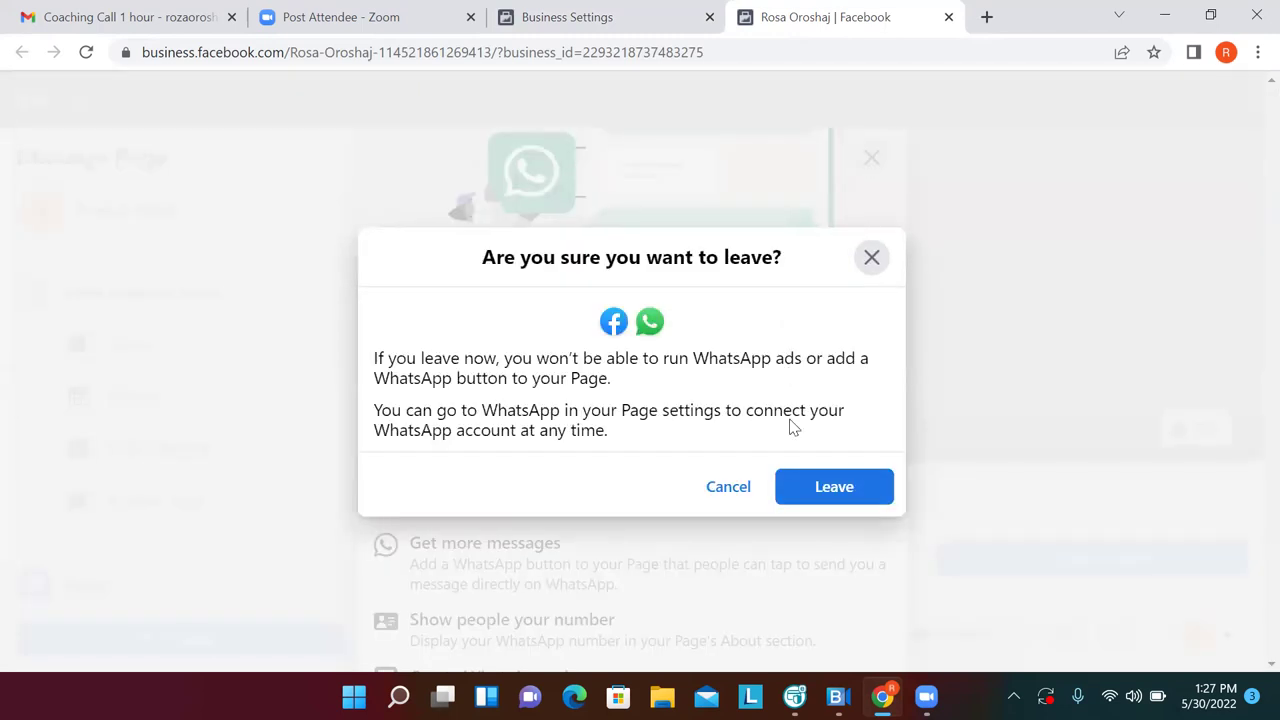
{"action": "left_click", "coordinate": [868, 268]}
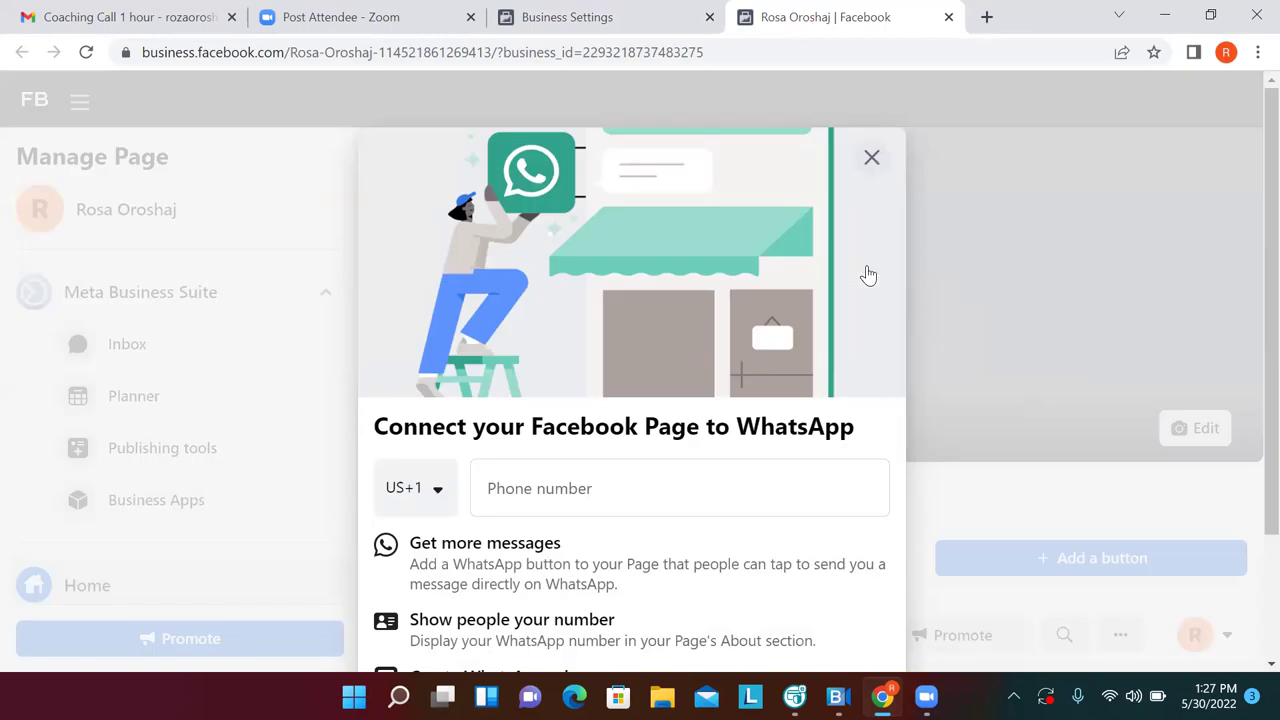
{"action": "left_click", "coordinate": [872, 159]}
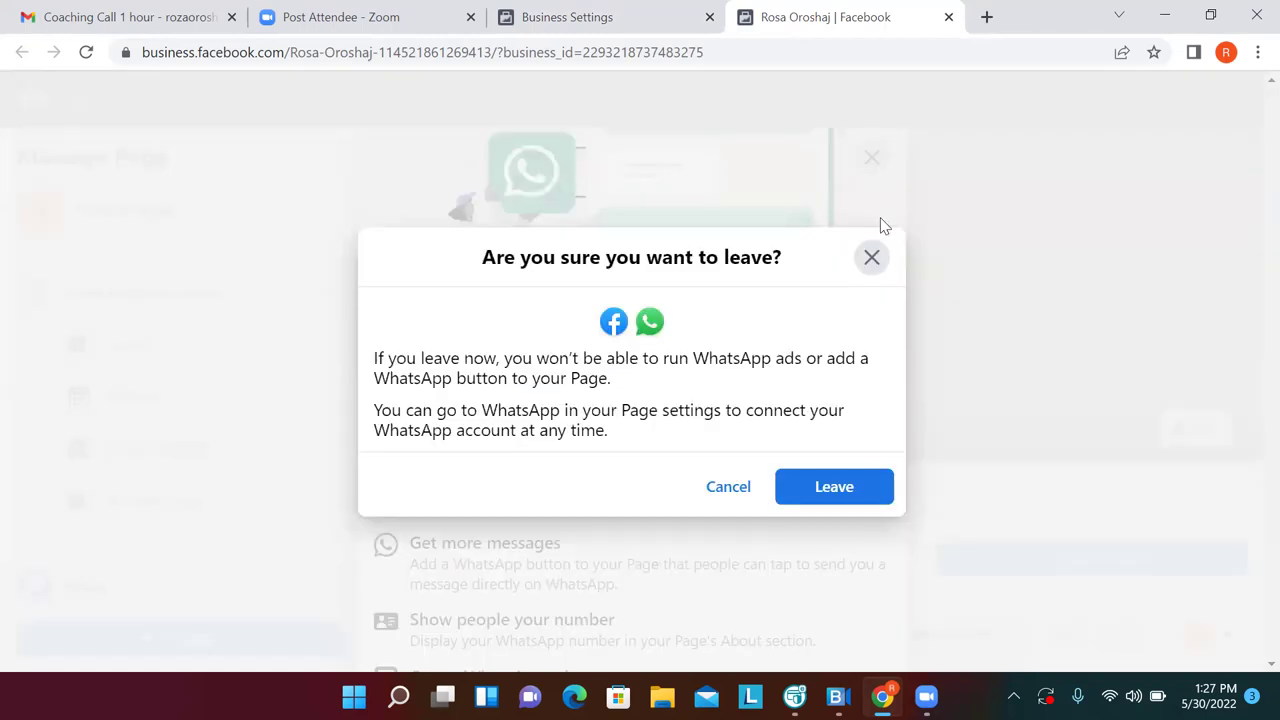
{"action": "left_click", "coordinate": [826, 487]}
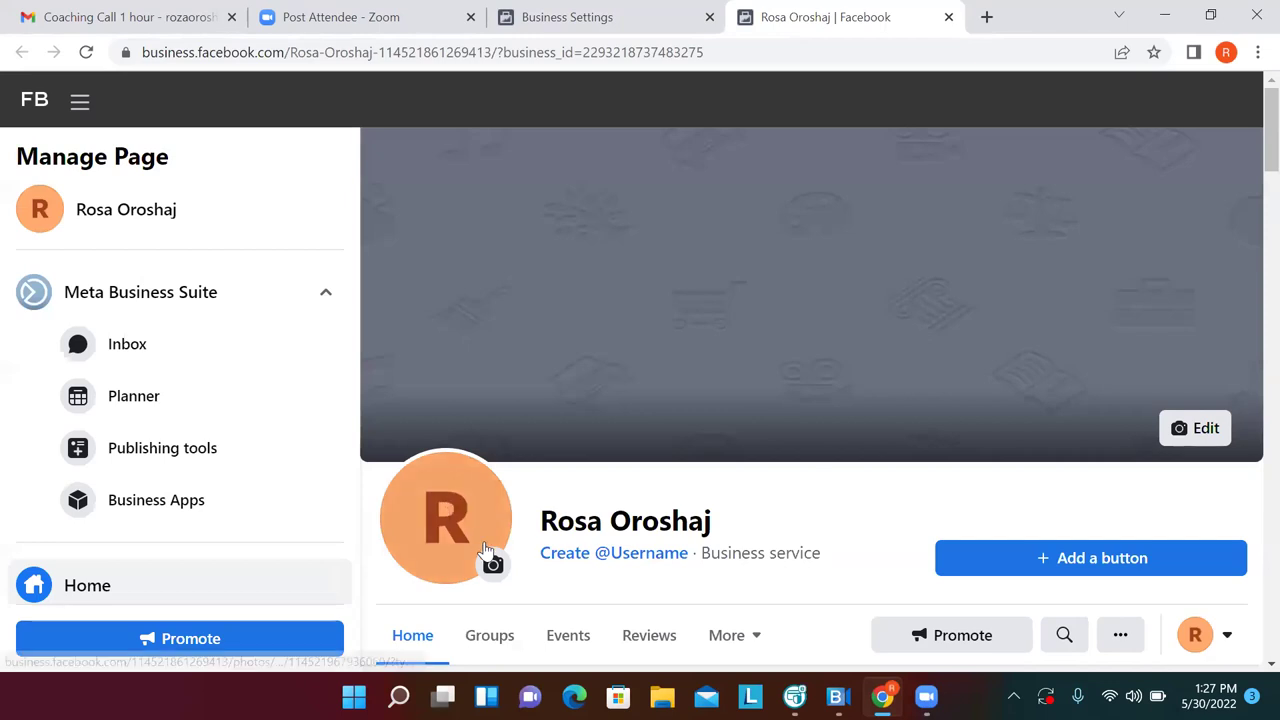
View the Page's current placeholder profile picture, then return to the Page
{"action": "left_click", "coordinate": [485, 552]}
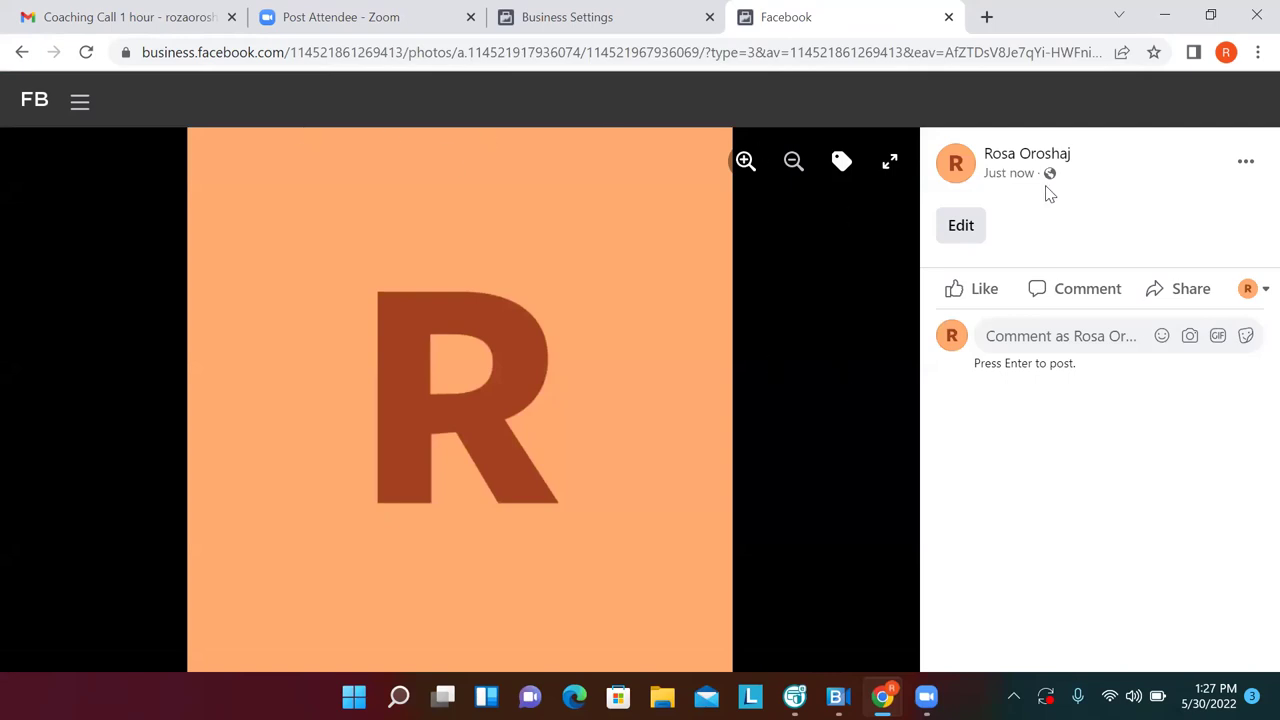
{"action": "left_click", "coordinate": [22, 54]}
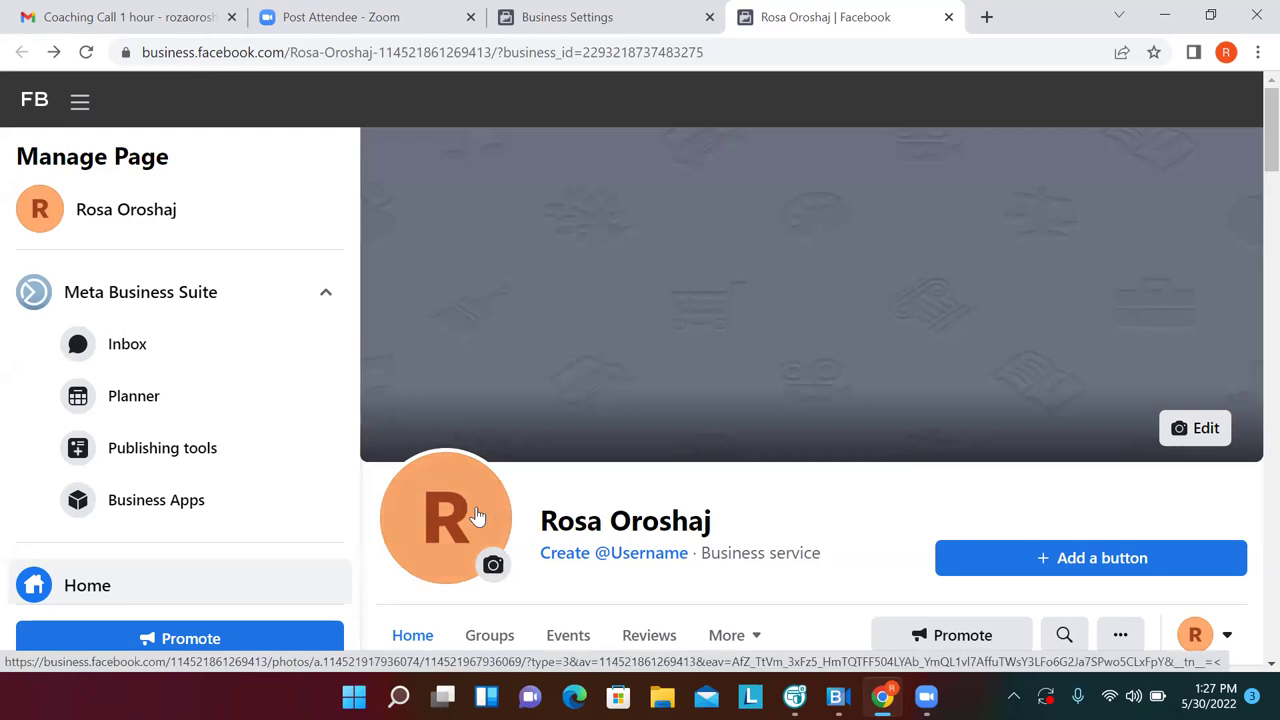
{"action": "left_click", "coordinate": [477, 516]}
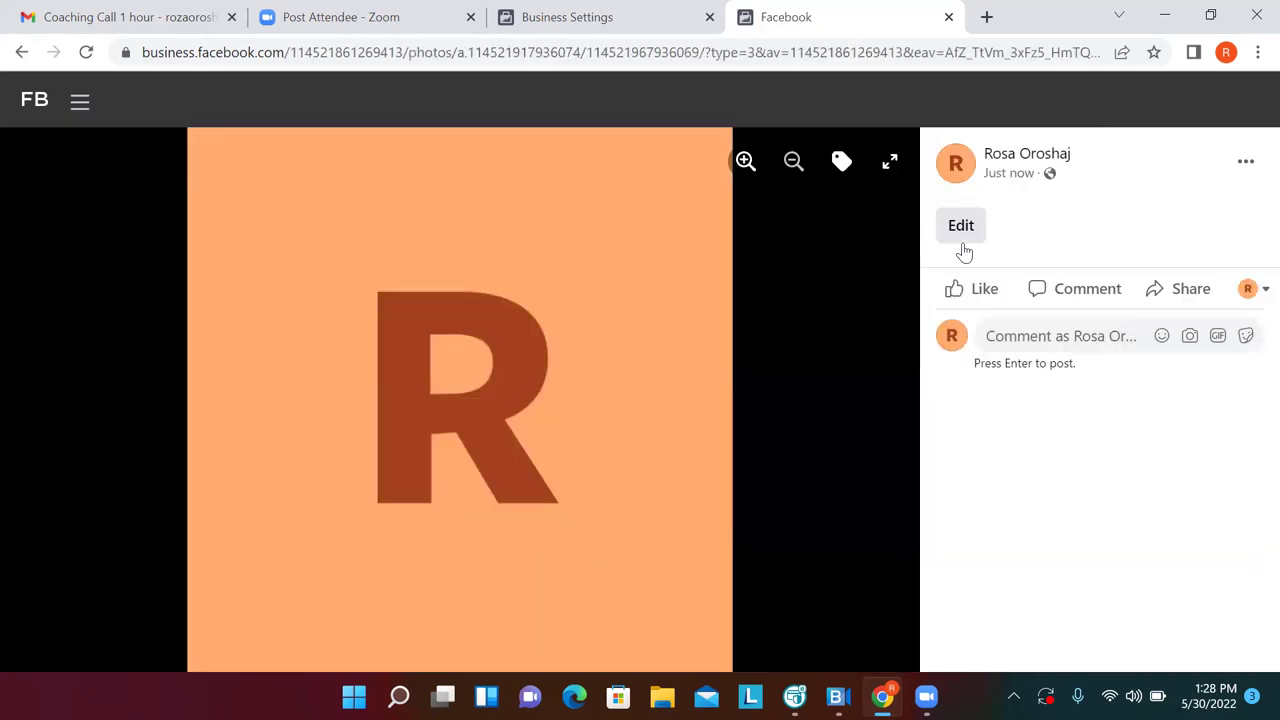
{"action": "left_click", "coordinate": [960, 226]}
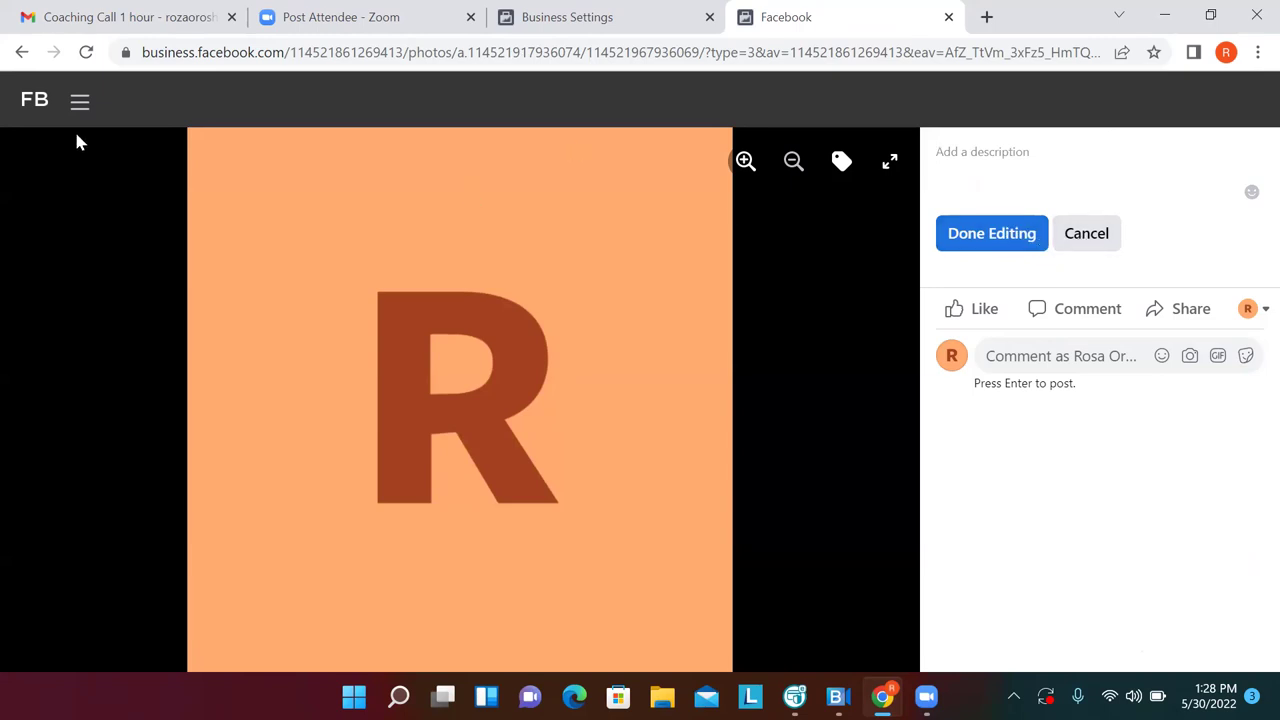
{"action": "left_click", "coordinate": [21, 52]}
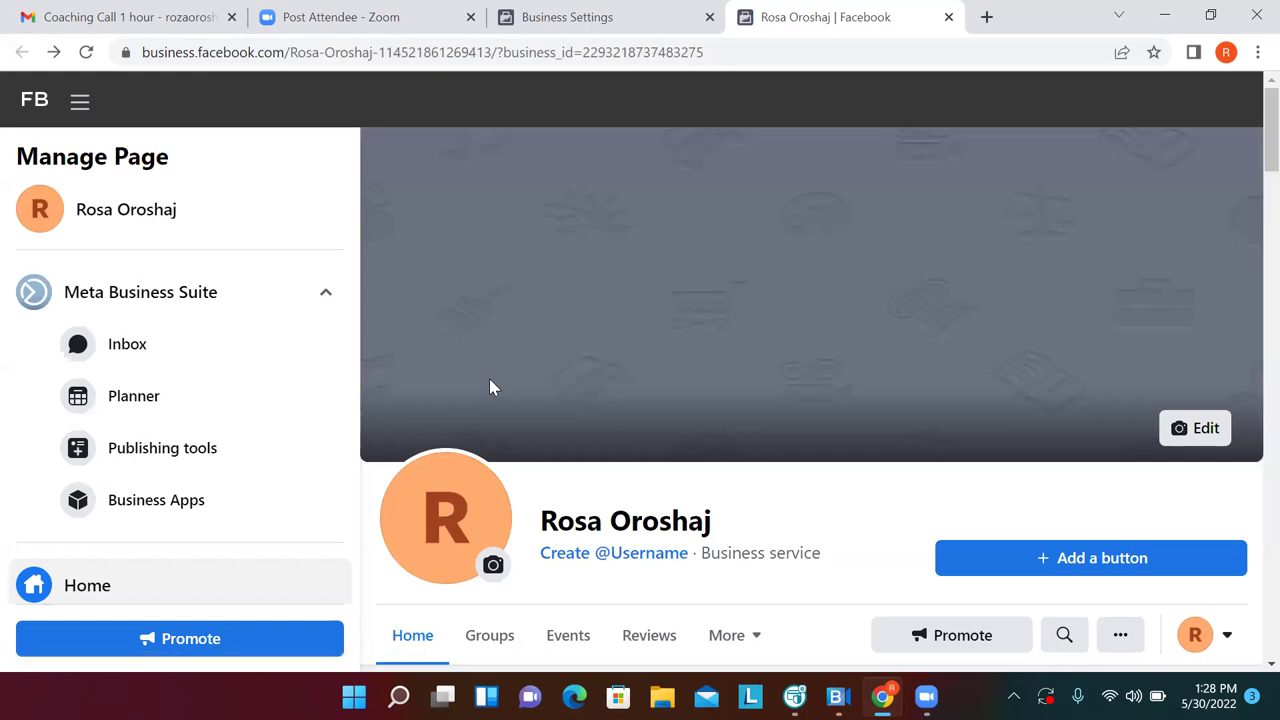
{"action": "left_click", "coordinate": [493, 566]}
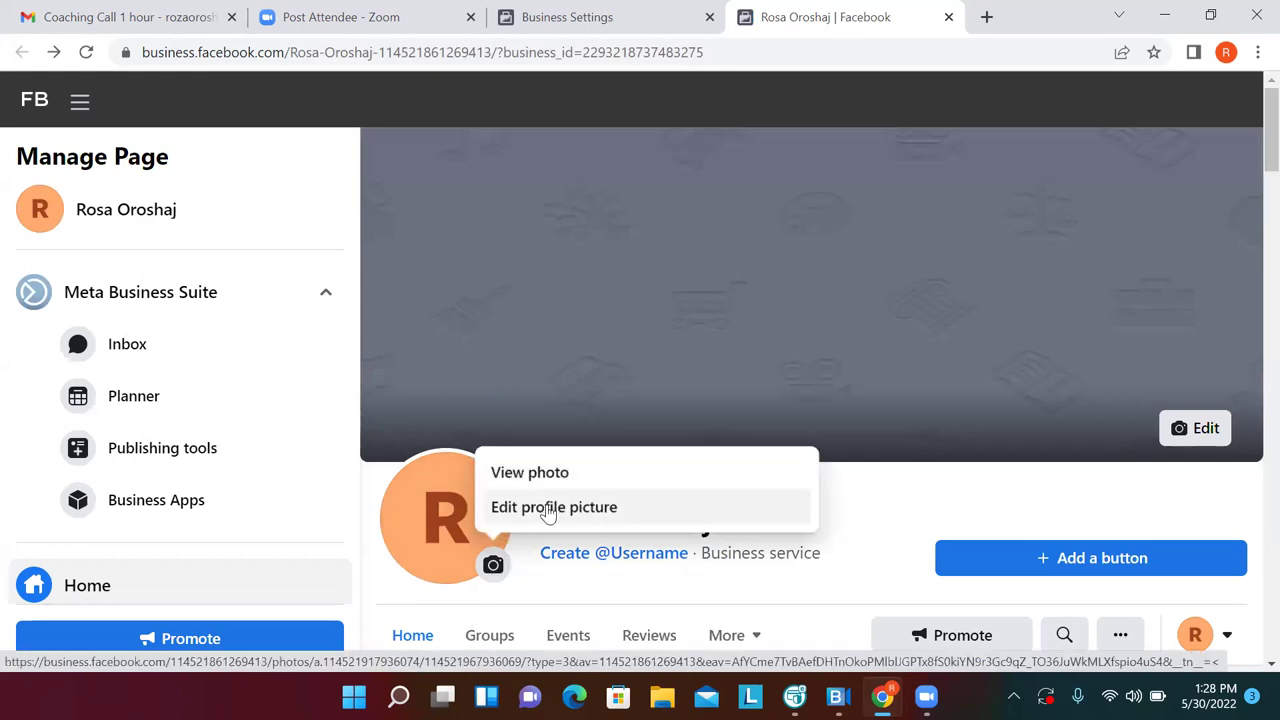
{"action": "left_click", "coordinate": [548, 508]}
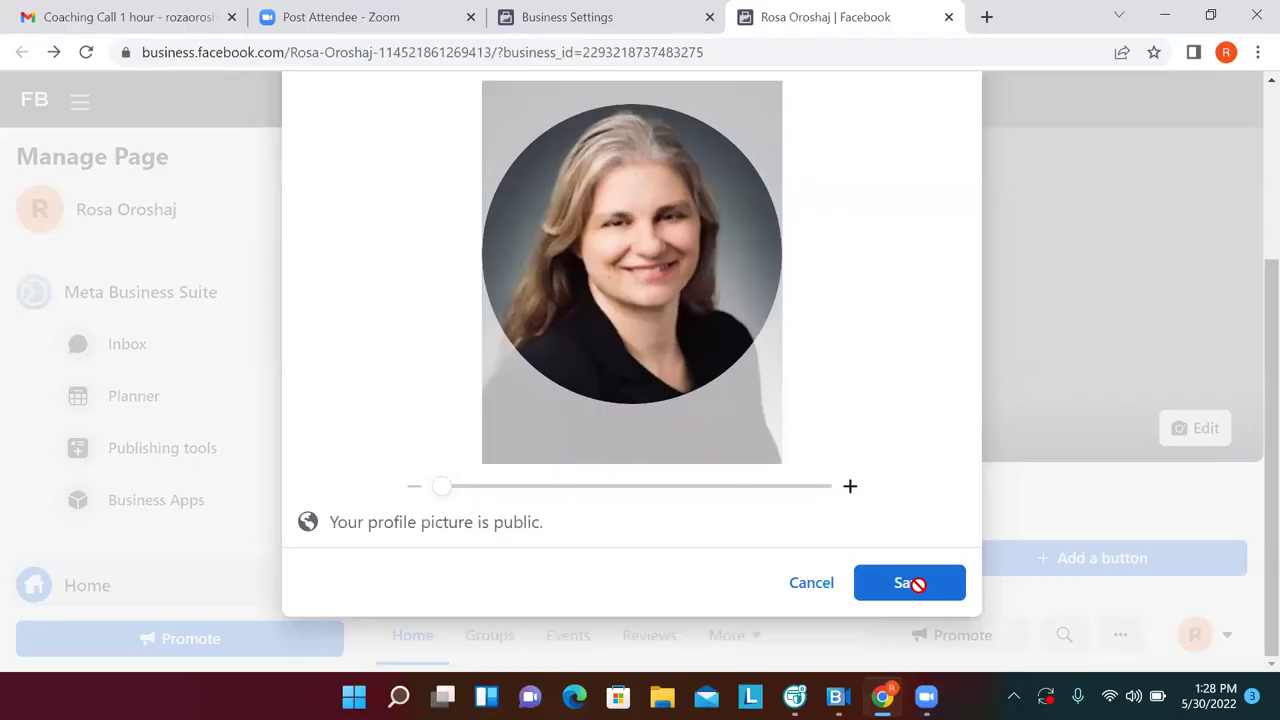
{"action": "left_click", "coordinate": [915, 584]}
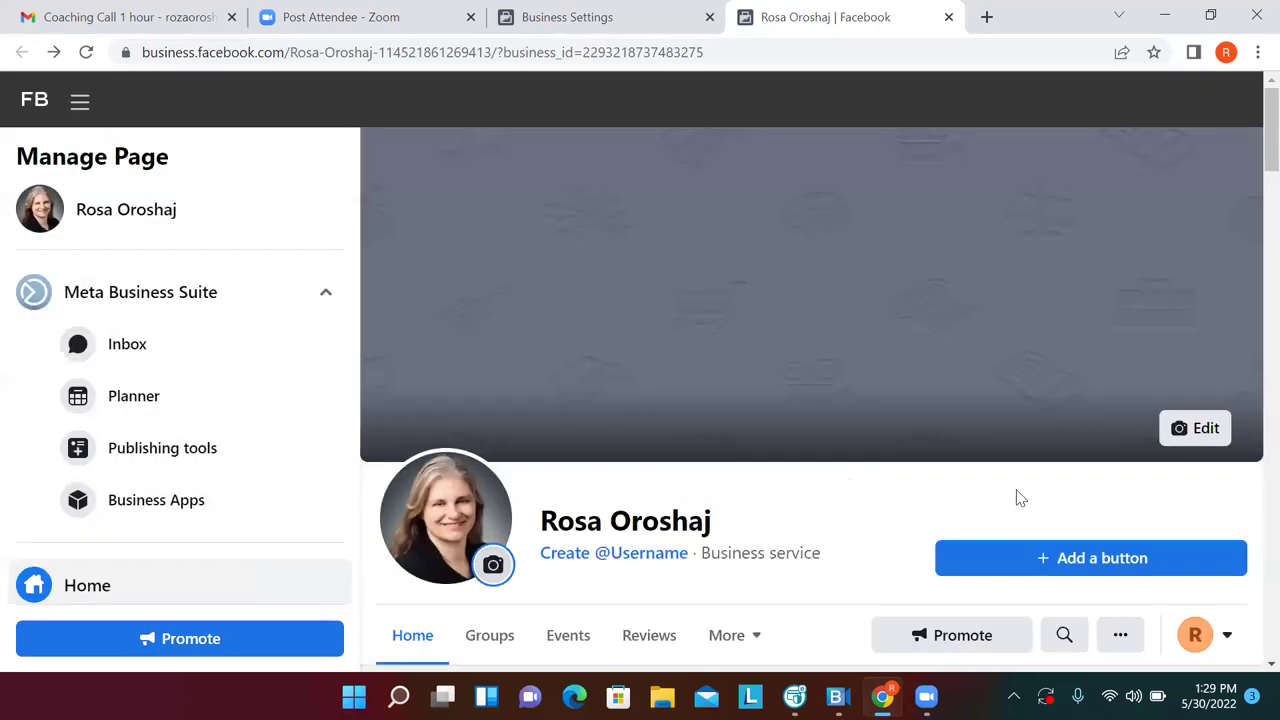
Add a Send message button and save the 'Is anyone available to chat?' FAQ
{"action": "left_click", "coordinate": [1012, 562]}
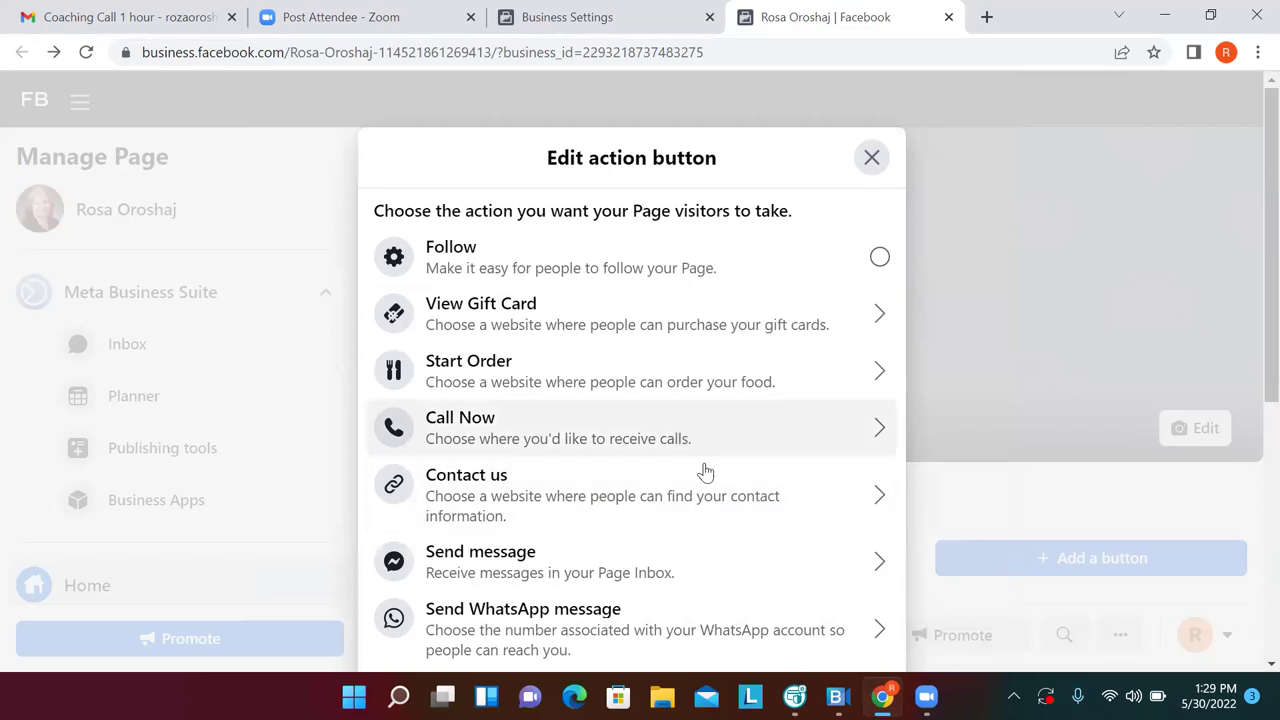
{"action": "left_click", "coordinate": [879, 562]}
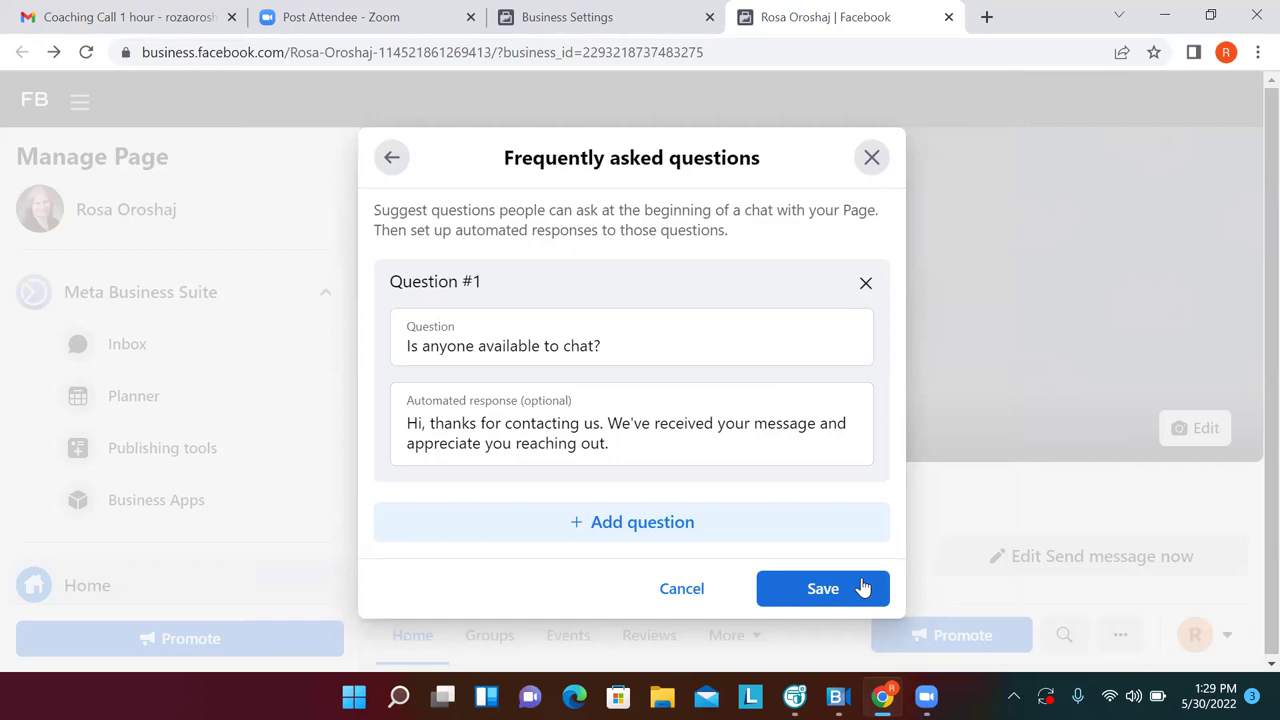
{"action": "left_click", "coordinate": [823, 588]}
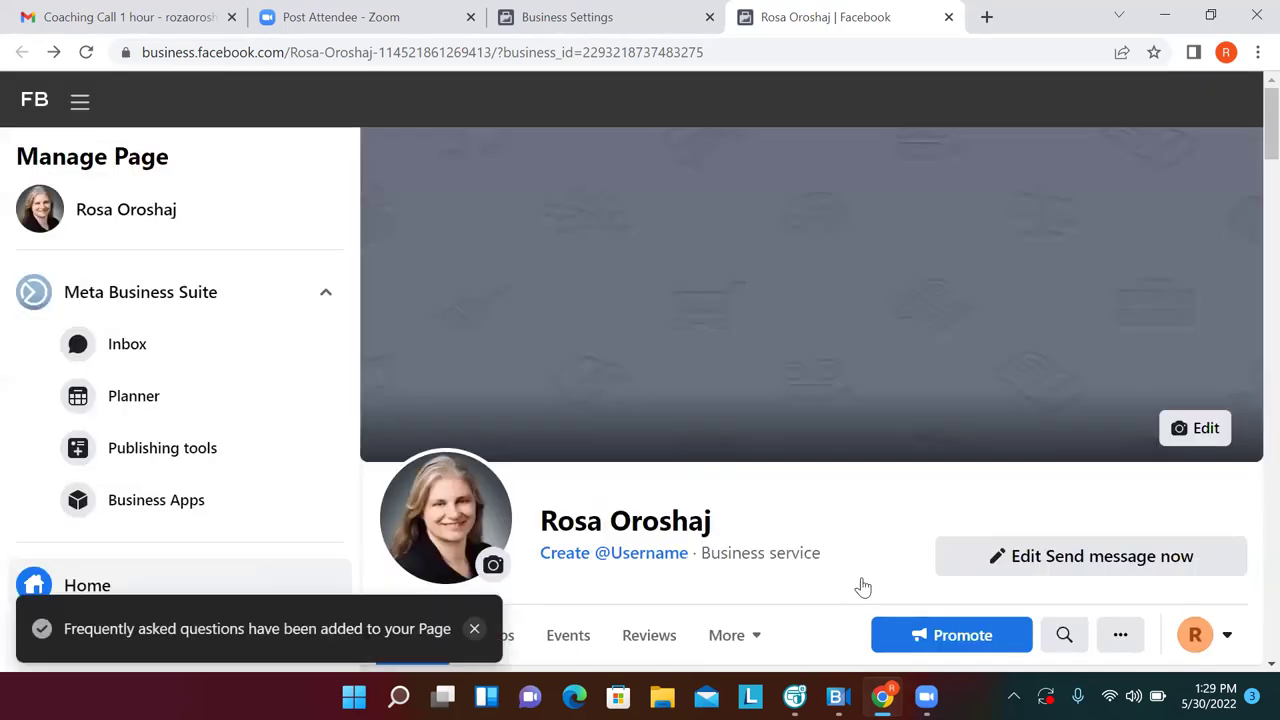
Create a custom Page username based on the realtor's name and confirm it
{"action": "left_click", "coordinate": [638, 556]}
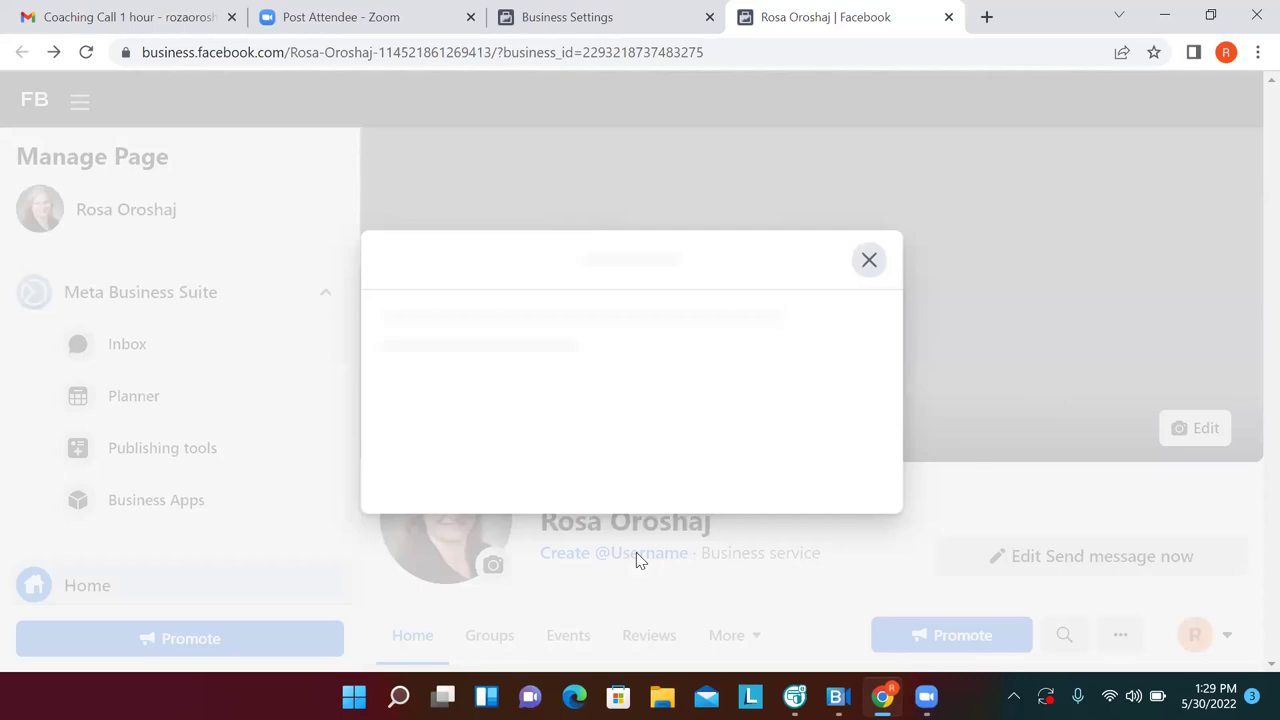
{"action": "left_click", "coordinate": [545, 467]}
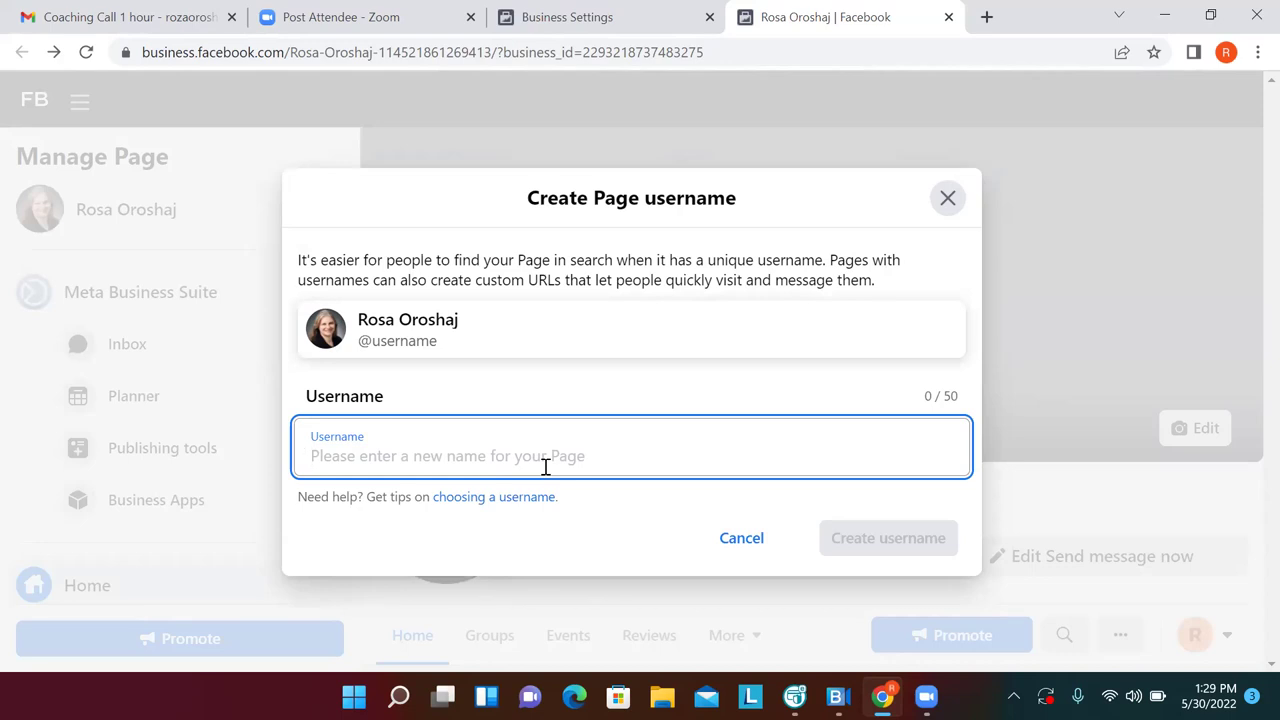
{"action": "type", "text": "R"}
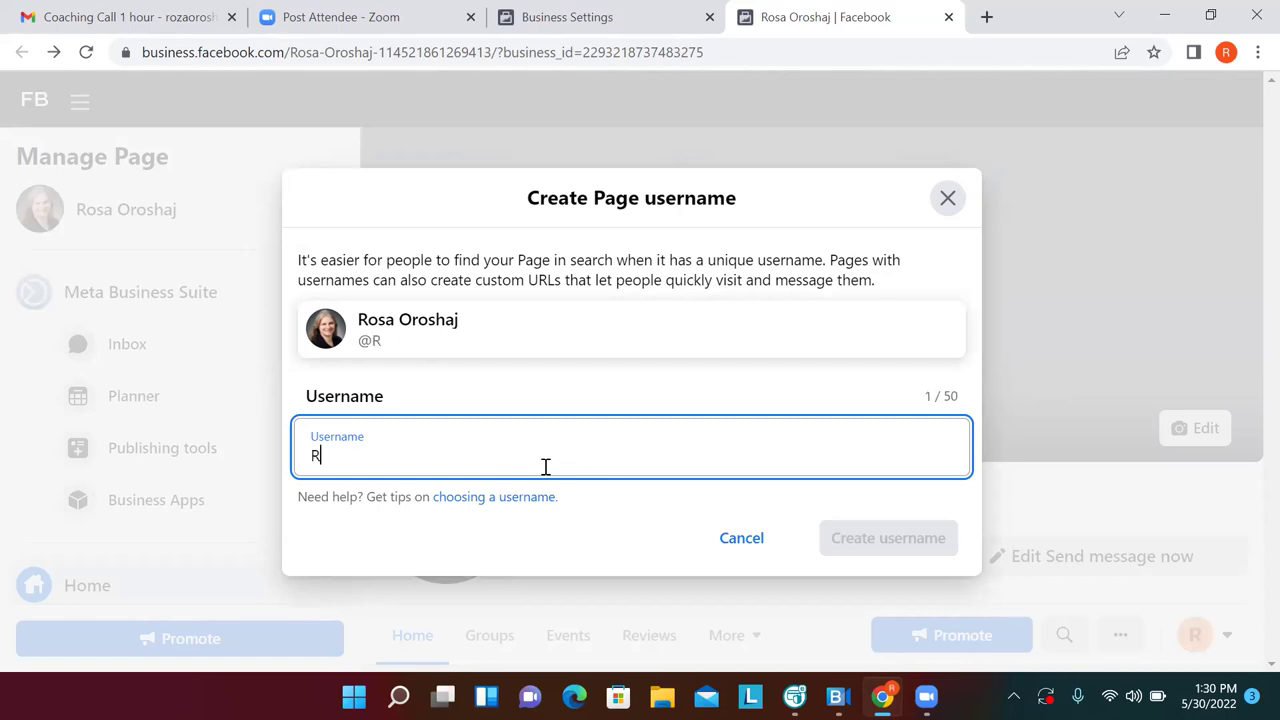
{"action": "type", "text": "ealtor Rosa"}
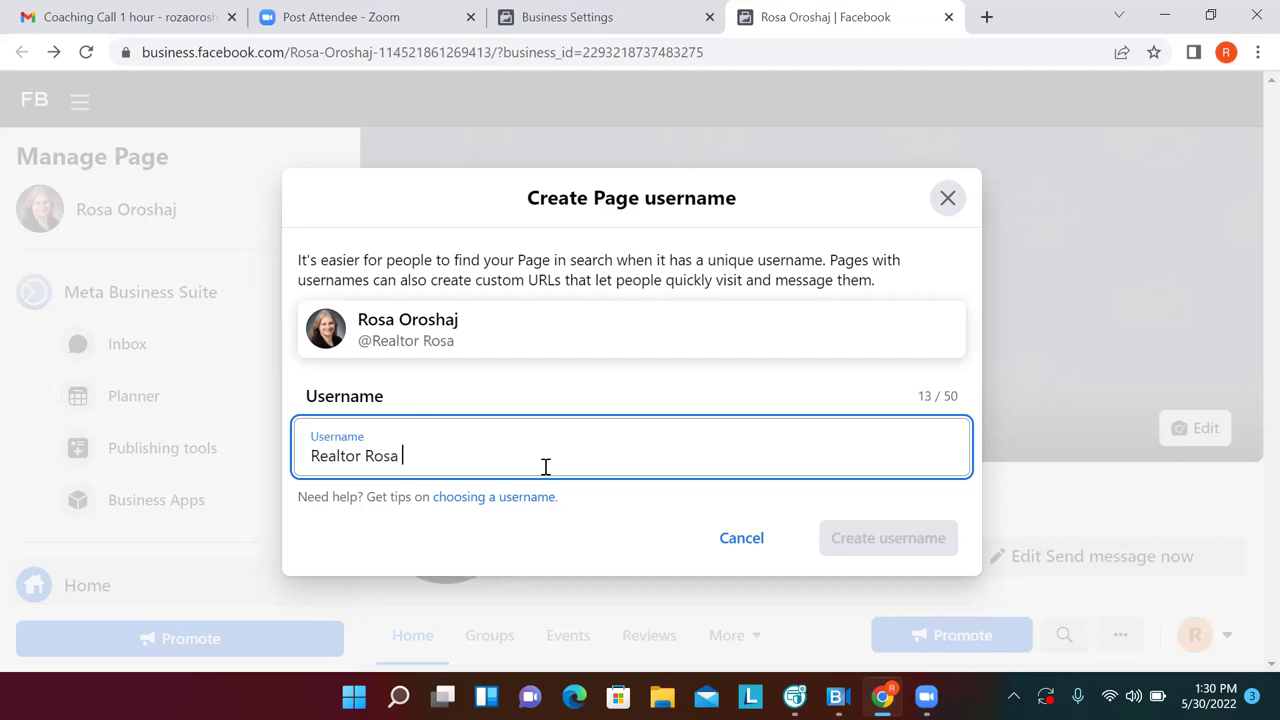
{"action": "key", "text": "BackSpace"}
{"action": "key", "text": "BackSpace"}
{"action": "key", "text": "BackSpace"}
{"action": "key", "text": "BackSpace"}
{"action": "key", "text": "BackSpace"}
{"action": "key", "text": "BackSpace"}
{"action": "key", "text": "BackSpace"}
{"action": "key", "text": "BackSpace"}
{"action": "key", "text": "BackSpace"}
{"action": "key", "text": "BackSpace"}
{"action": "key", "text": "BackSpace"}
{"action": "key", "text": "BackSpace"}
{"action": "key", "text": "BackSpace"}
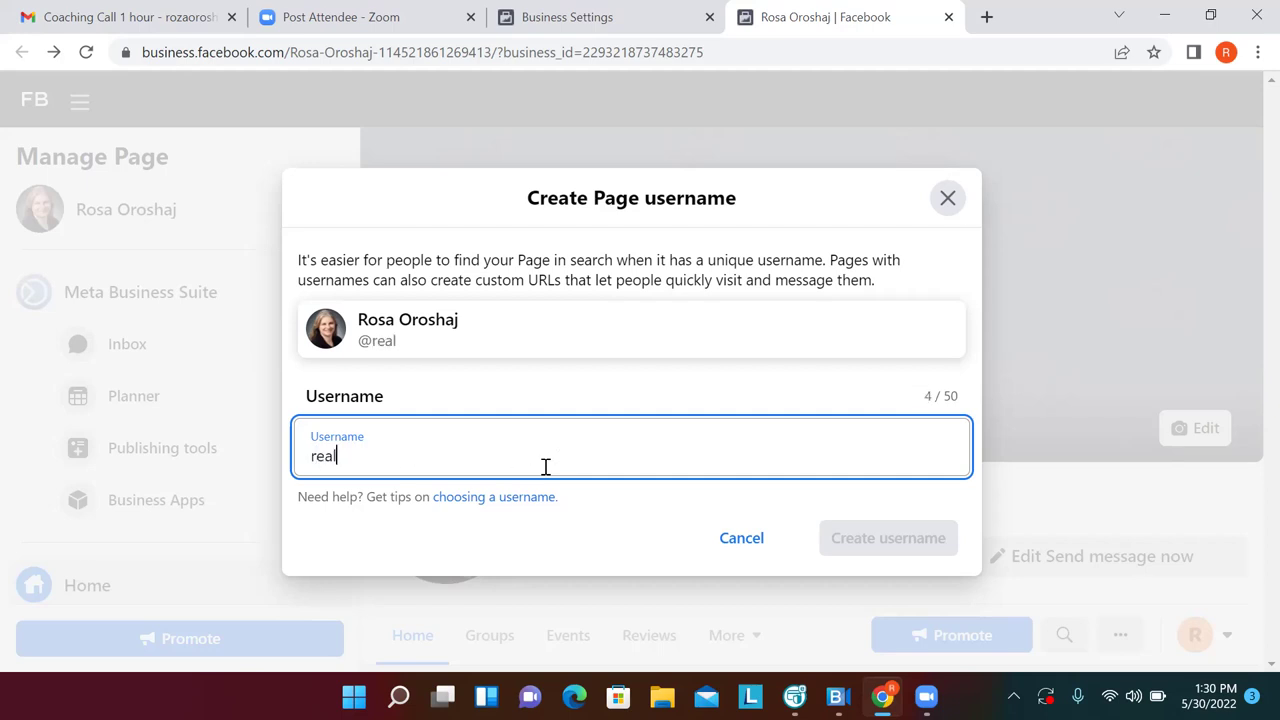
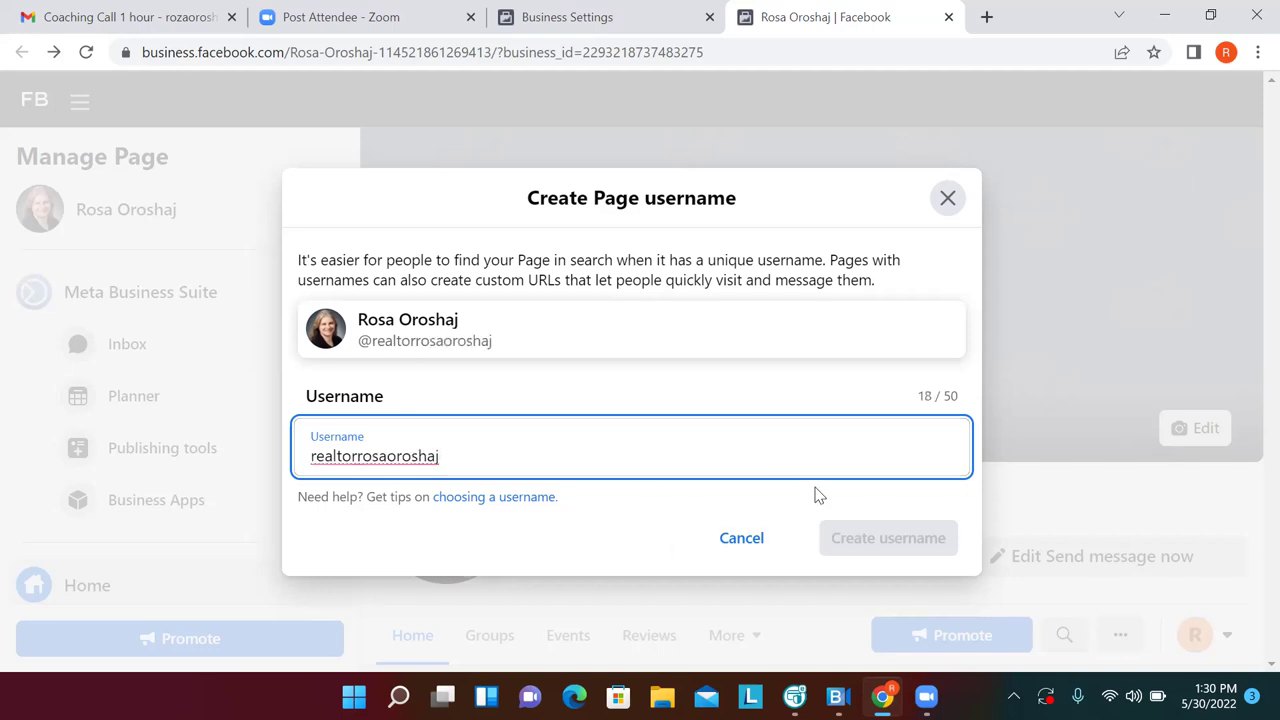
{"action": "left_click", "coordinate": [688, 505]}
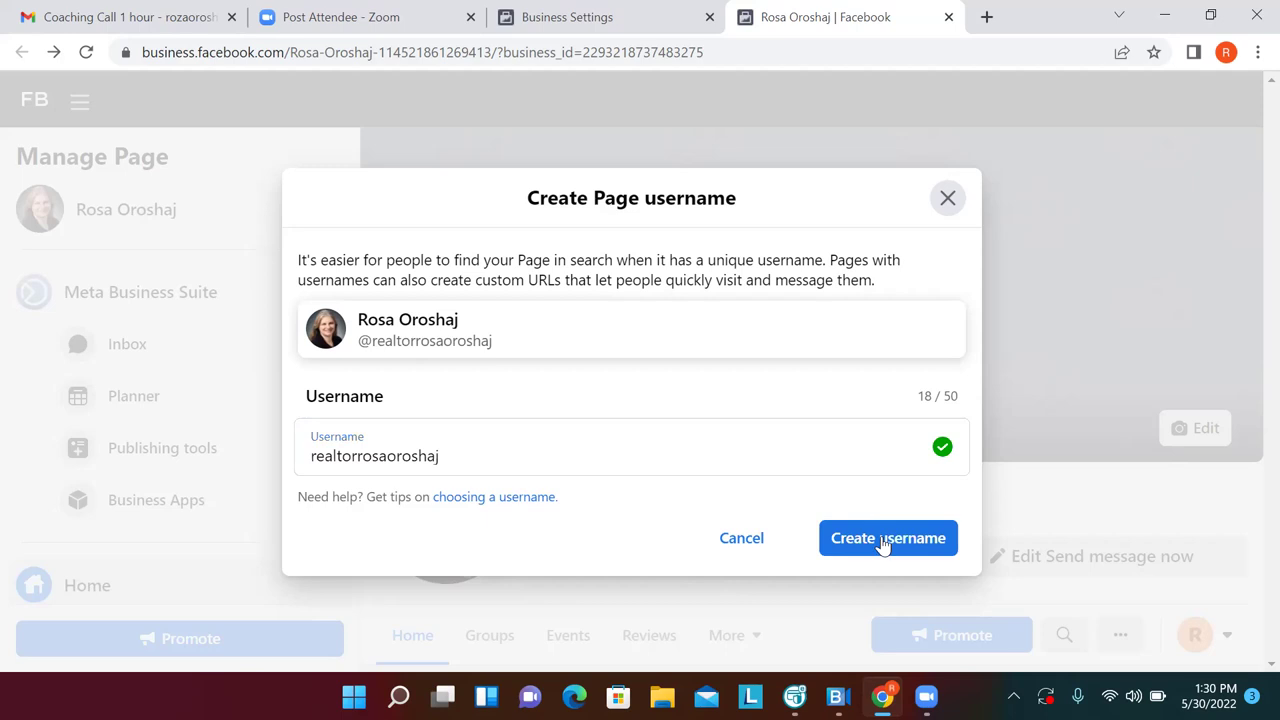
{"action": "left_click", "coordinate": [882, 540]}
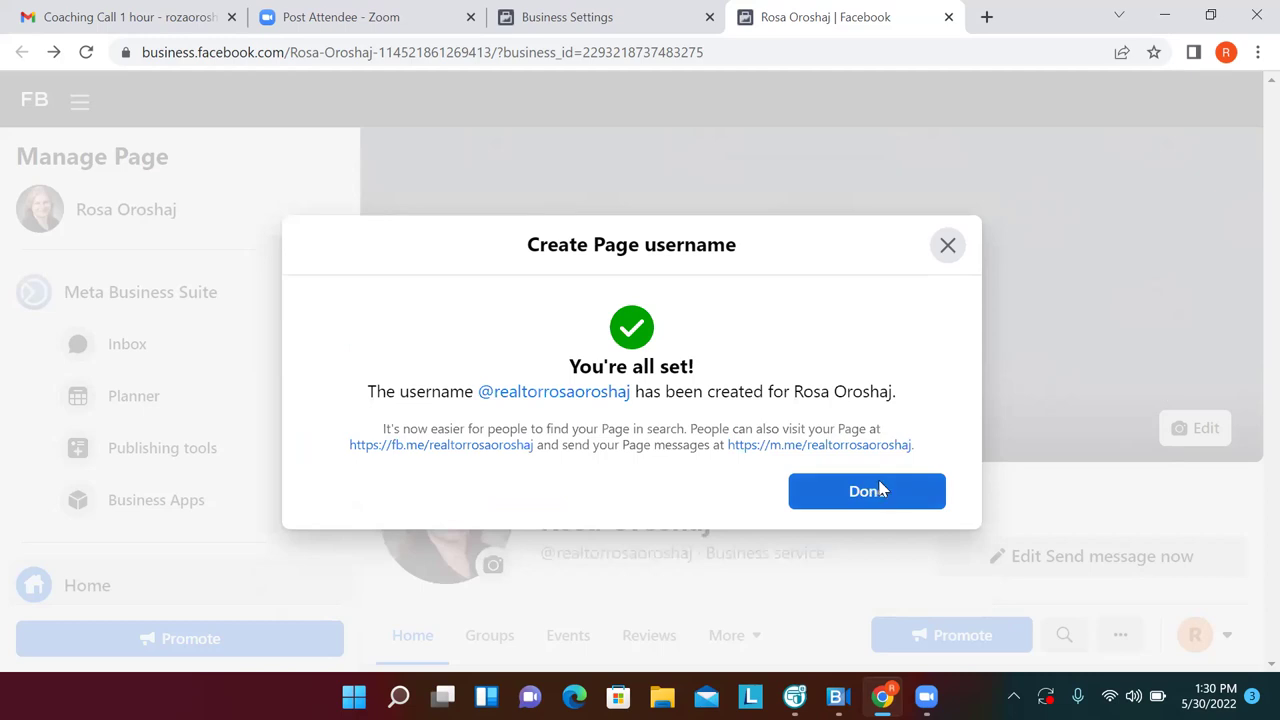
{"action": "left_click", "coordinate": [880, 489]}
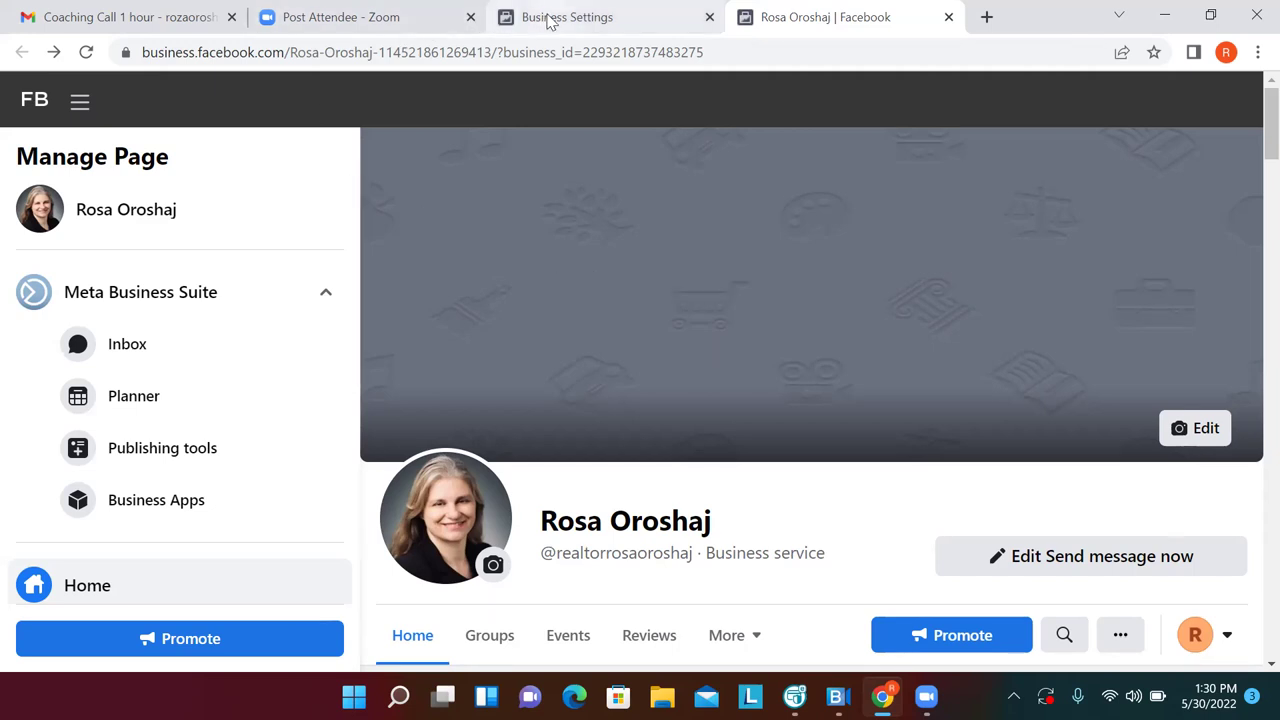
Close the Page tab, show the empty Ad accounts section, and choose Create a new ad account
{"action": "left_click", "coordinate": [948, 17]}
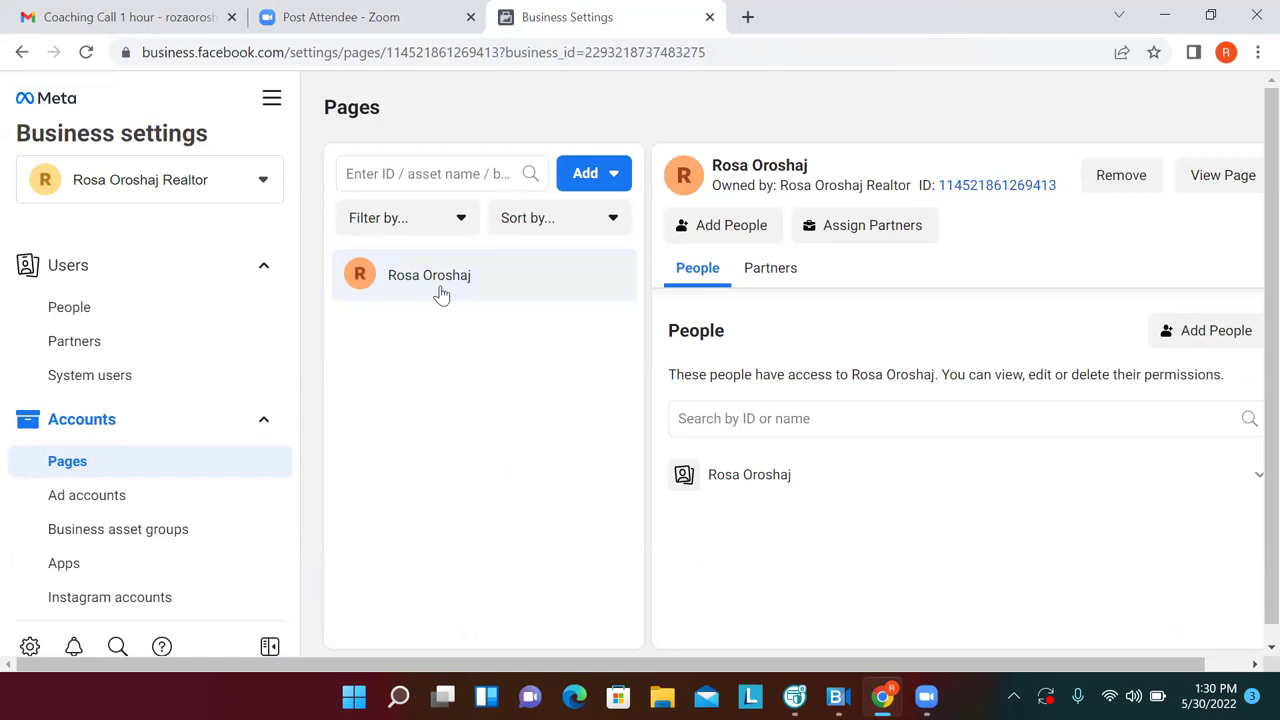
{"action": "left_click", "coordinate": [87, 496]}
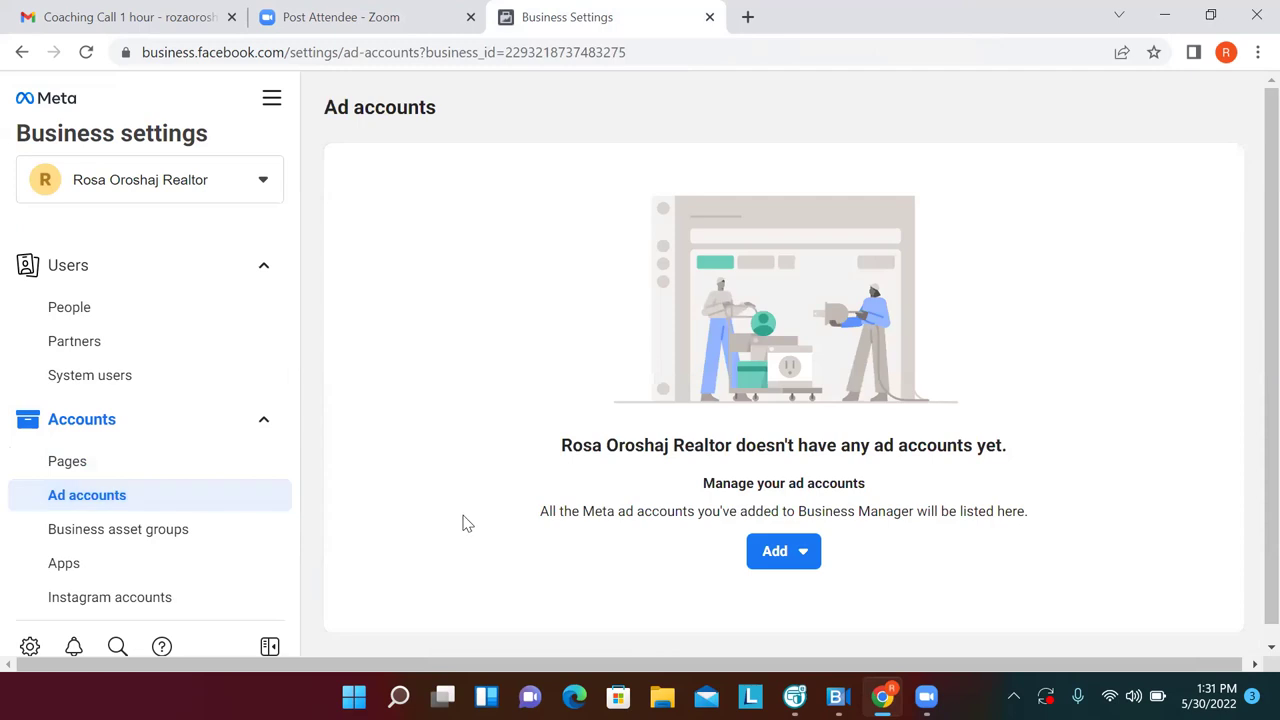
{"action": "left_click", "coordinate": [796, 557]}
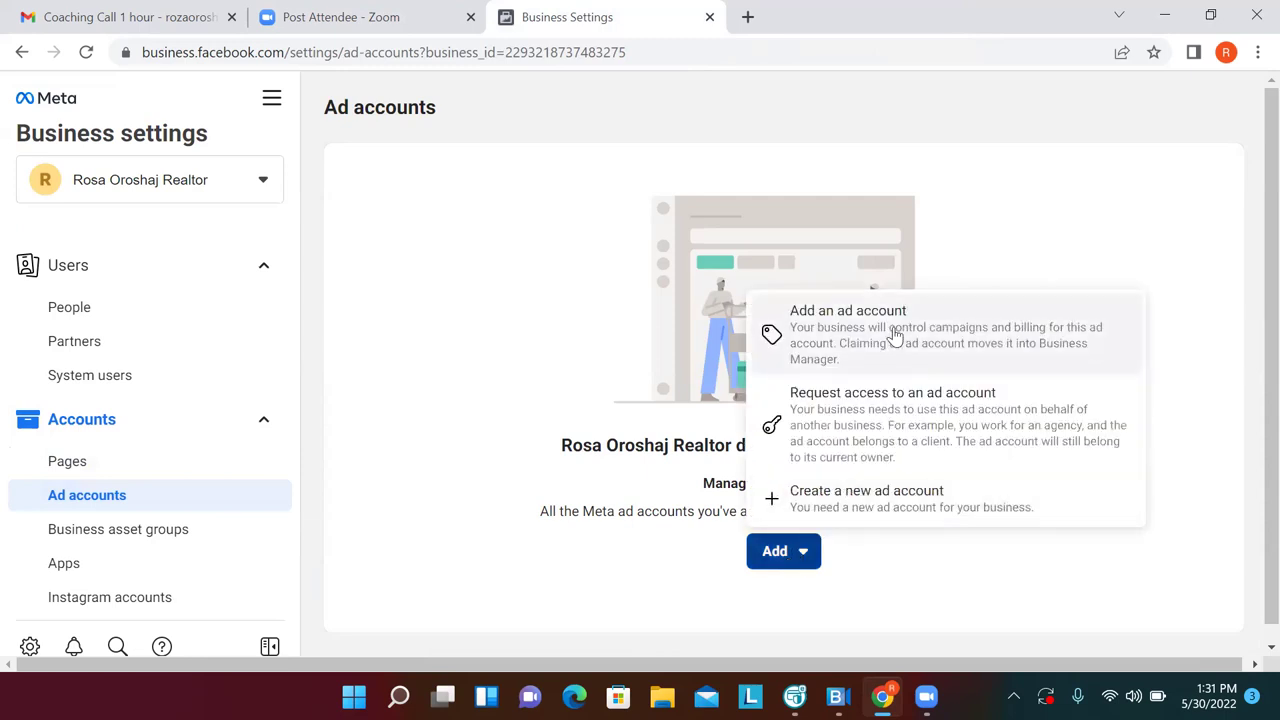
{"action": "left_click", "coordinate": [872, 502]}
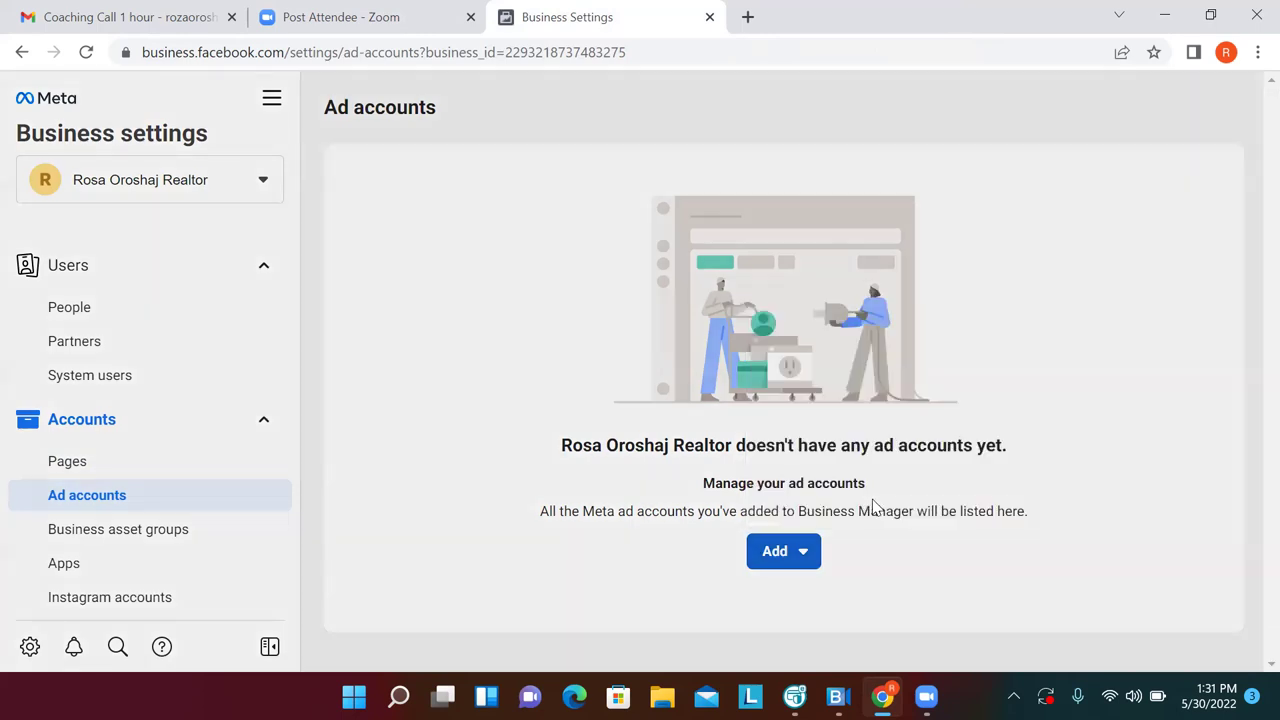
Name the ad account after the realtor business, keep New York time and USD, create it for My business
{"action": "left_click", "coordinate": [797, 477]}
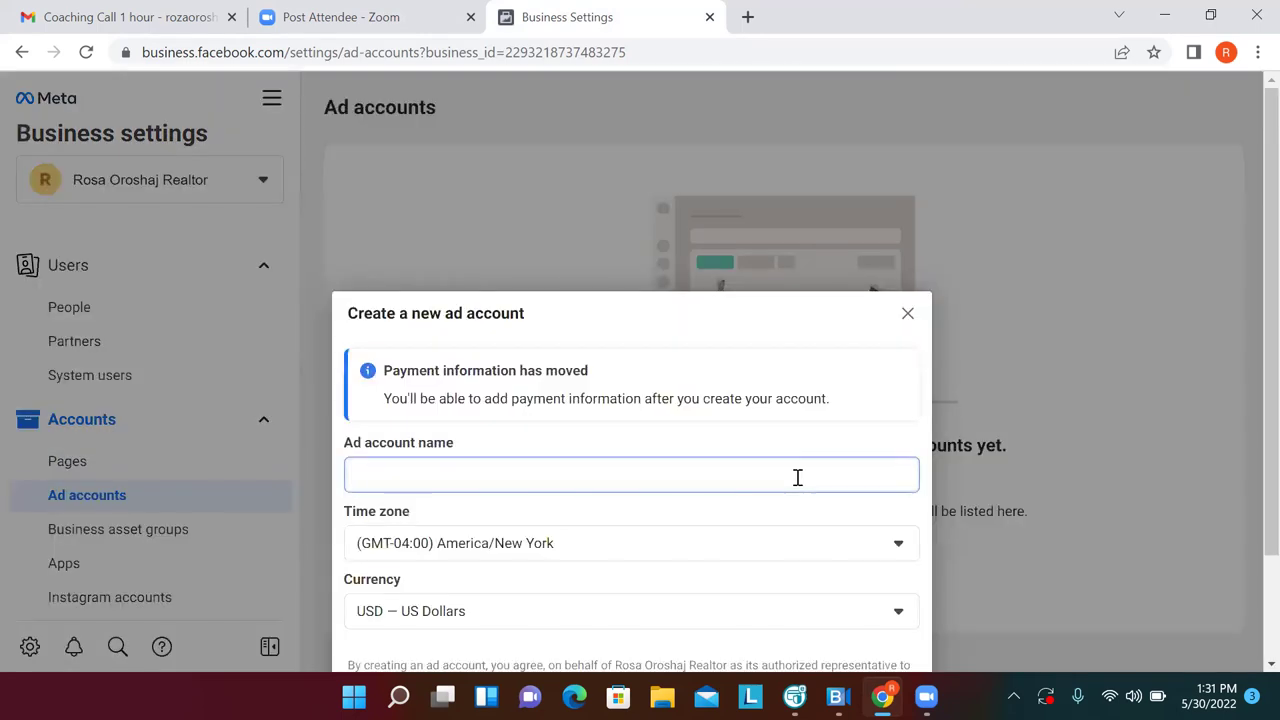
{"action": "type", "text": "Ro"}
{"action": "key", "text": "BackSpace"}
{"action": "key", "text": "BackSpace"}
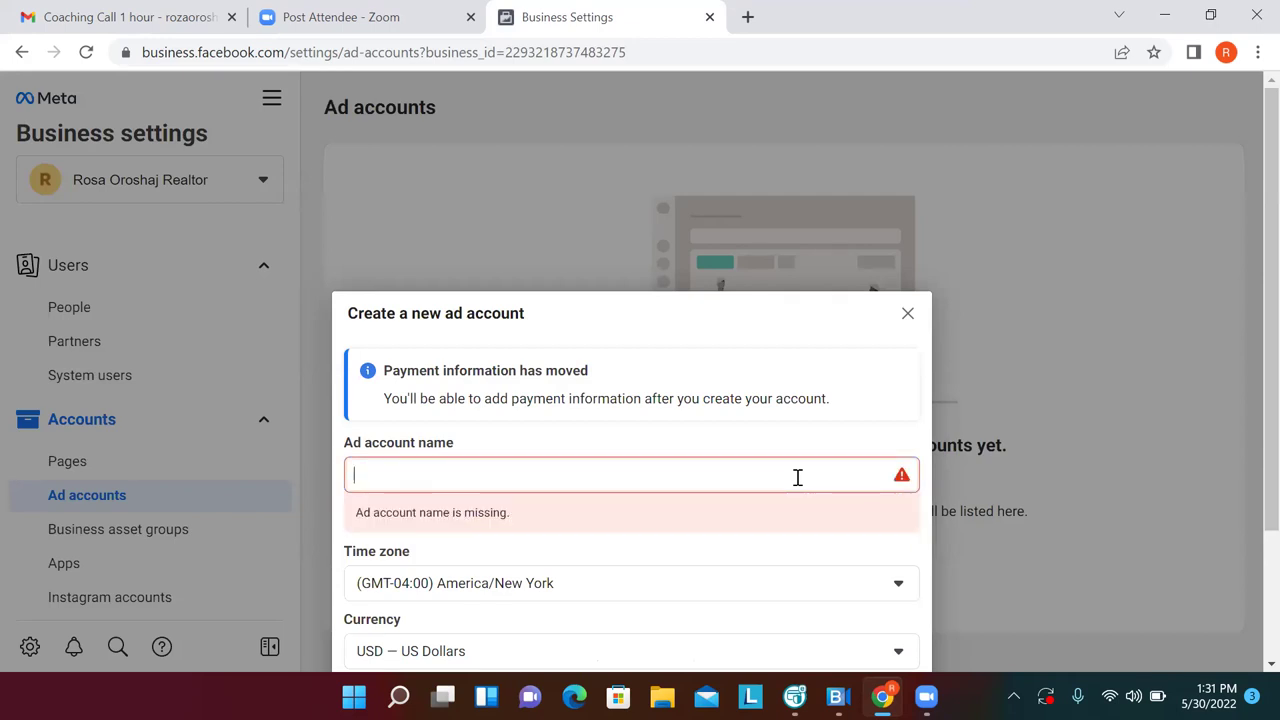
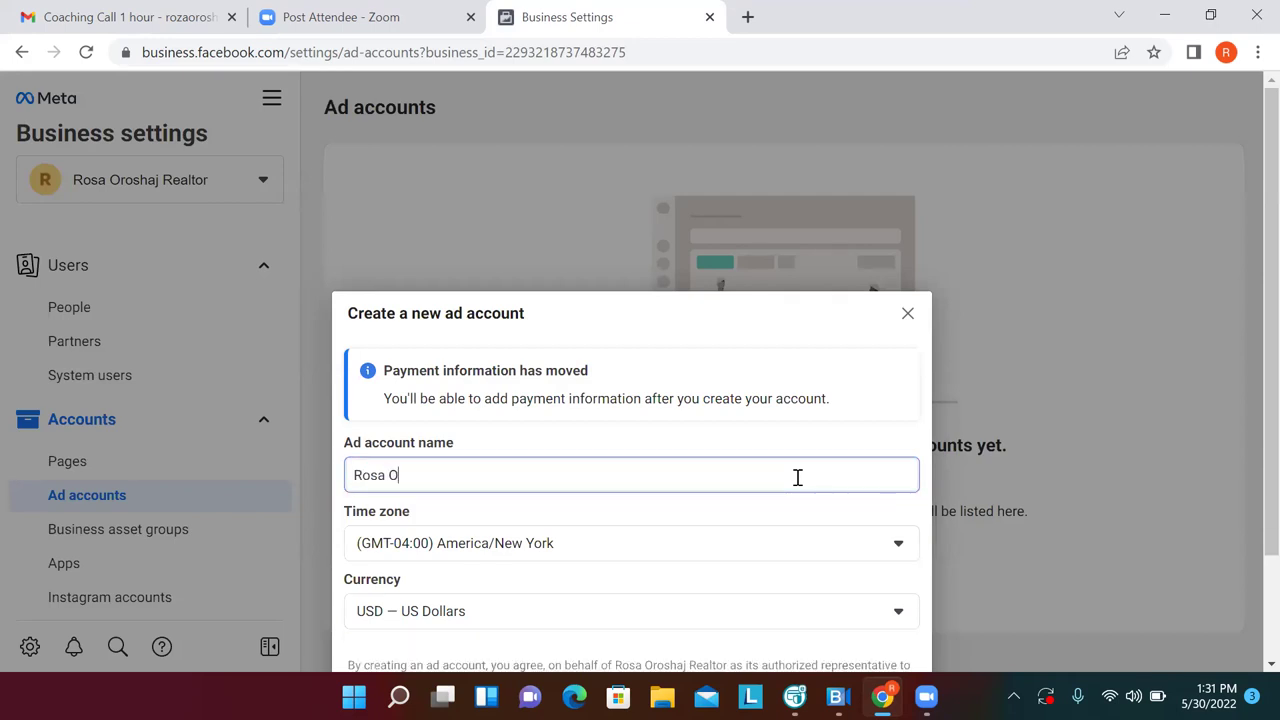
{"action": "left_click", "coordinate": [925, 650]}
{"action": "scroll", "coordinate": [925, 650], "scroll_direction": "down", "scroll_amount": 1}
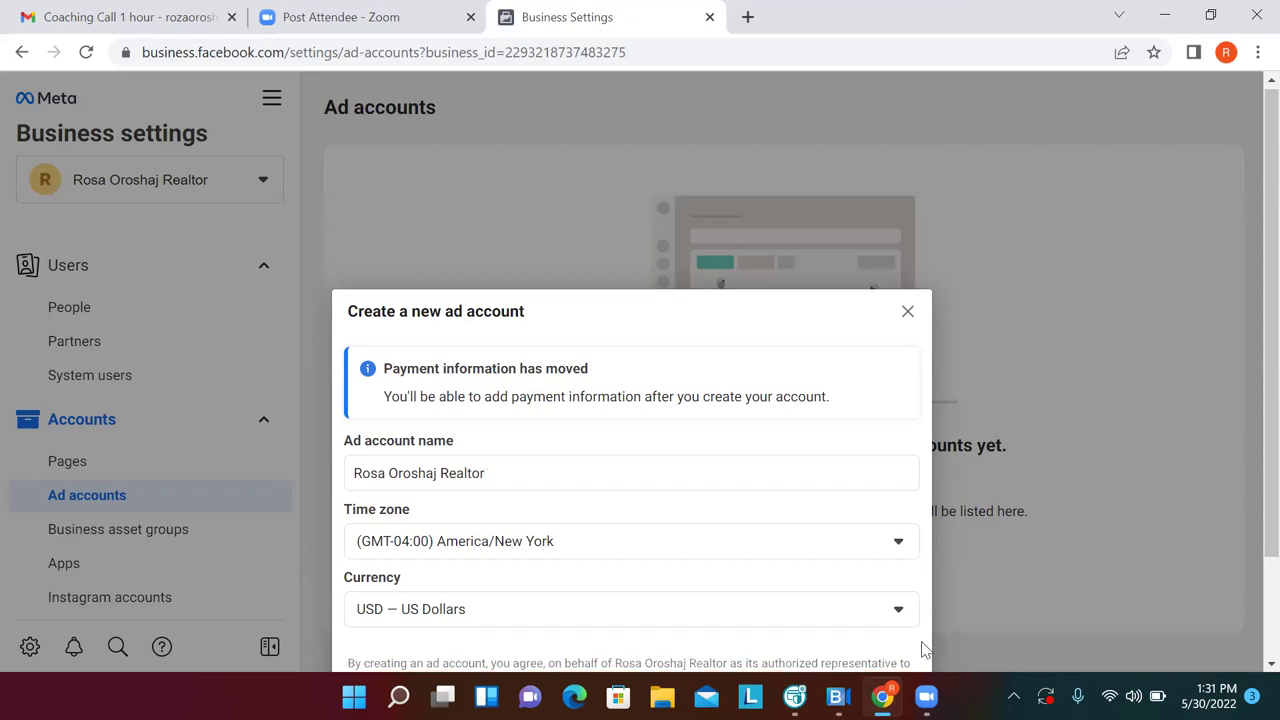
{"action": "scroll", "coordinate": [922, 644], "scroll_direction": "down", "scroll_amount": 1}
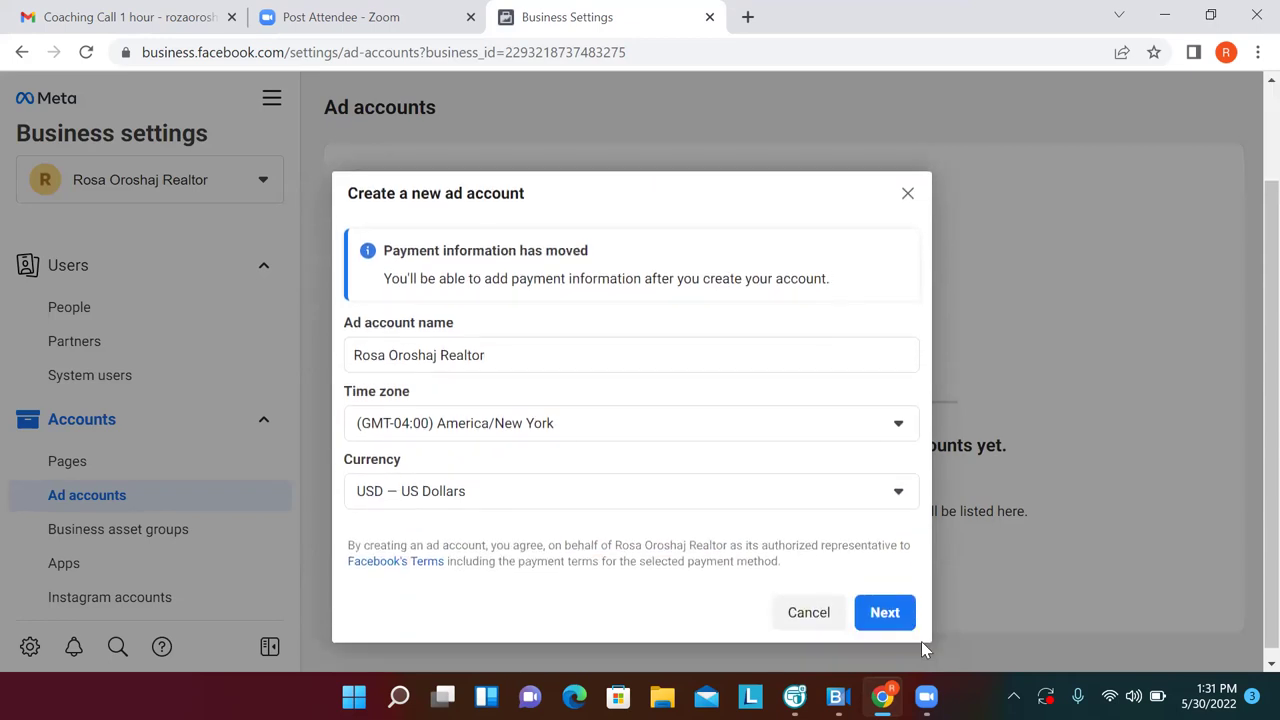
{"action": "left_click", "coordinate": [879, 604]}
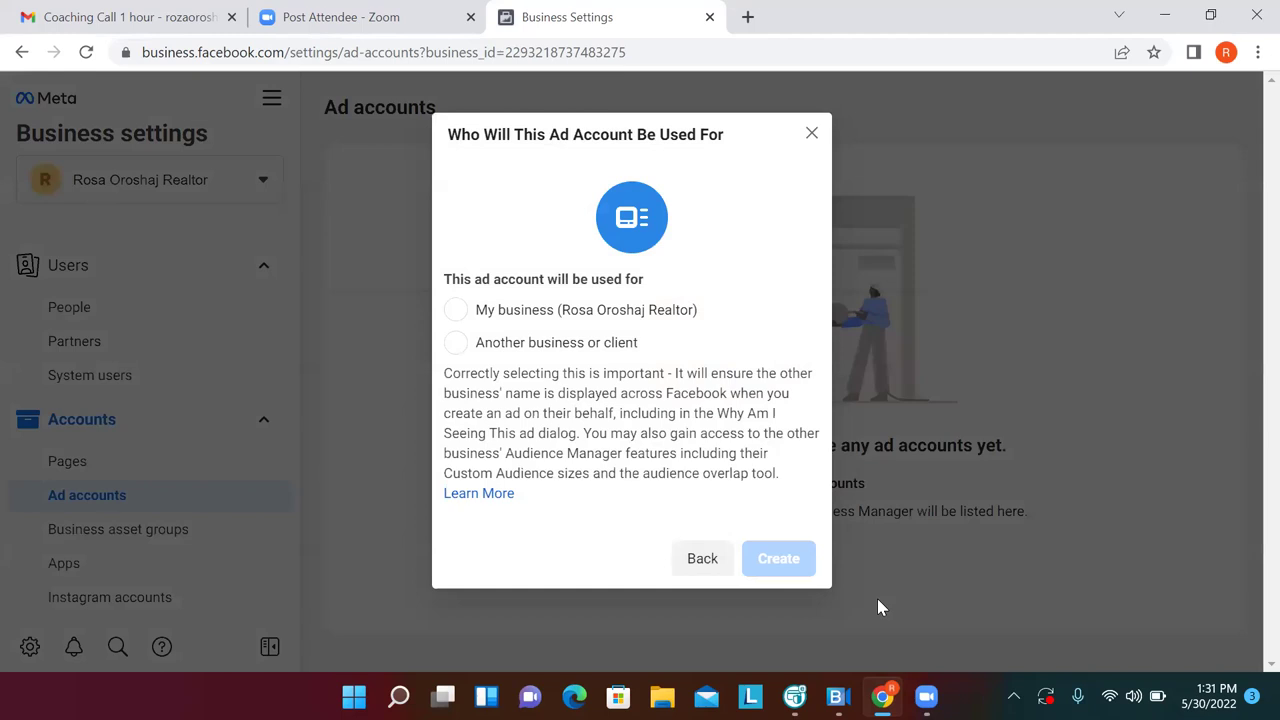
{"action": "left_click", "coordinate": [455, 316]}
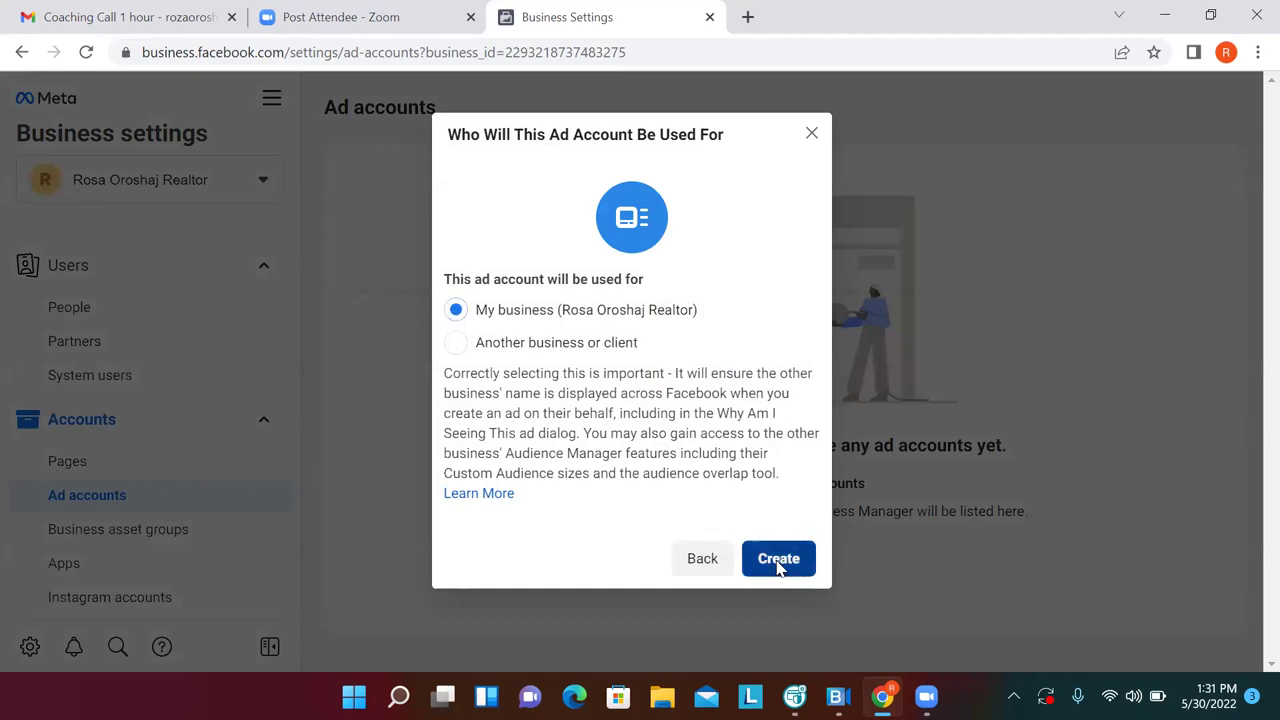
{"action": "left_click", "coordinate": [779, 564]}
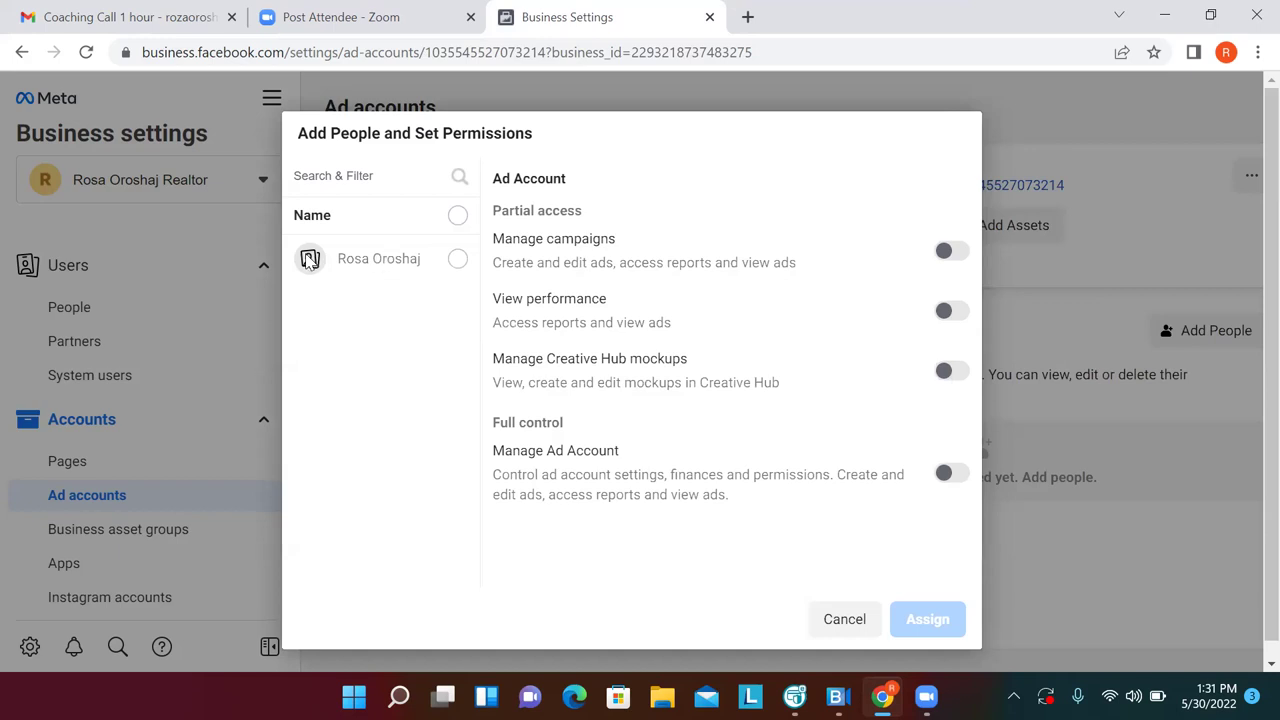
Give the business owner full Manage Ad Account control over the new ad account
{"action": "left_click", "coordinate": [457, 262]}
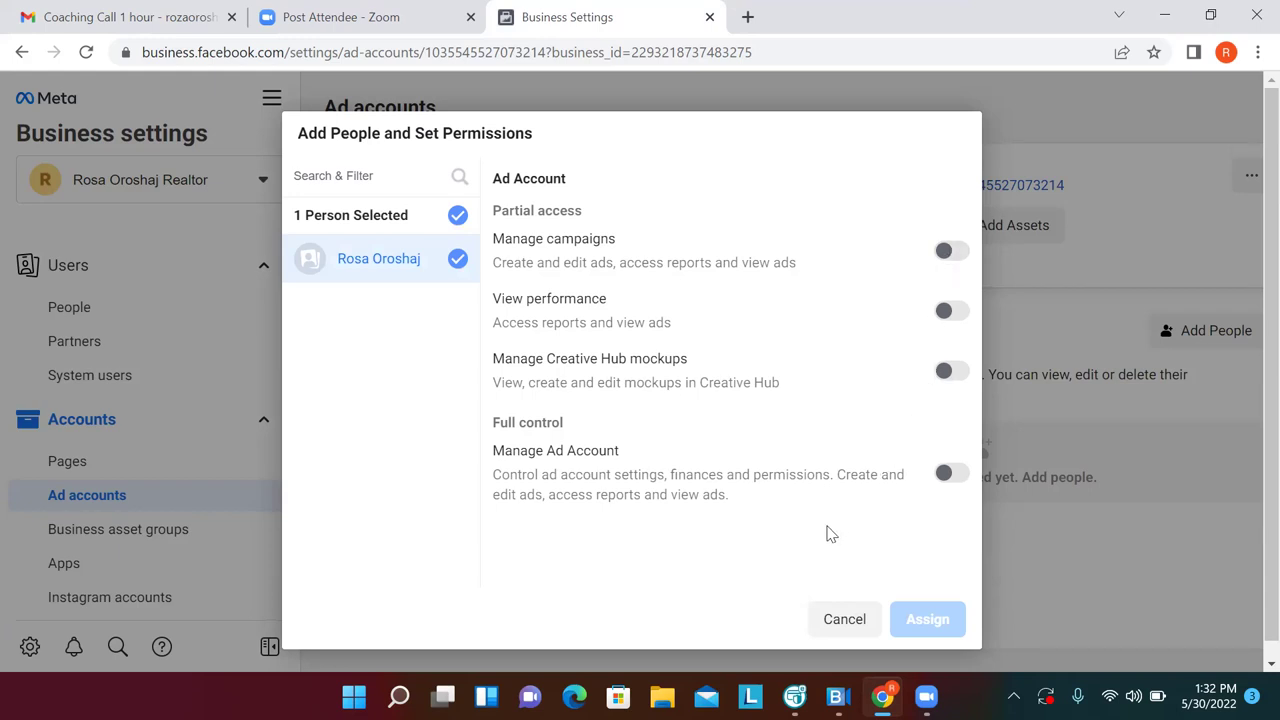
{"action": "left_click", "coordinate": [945, 477]}
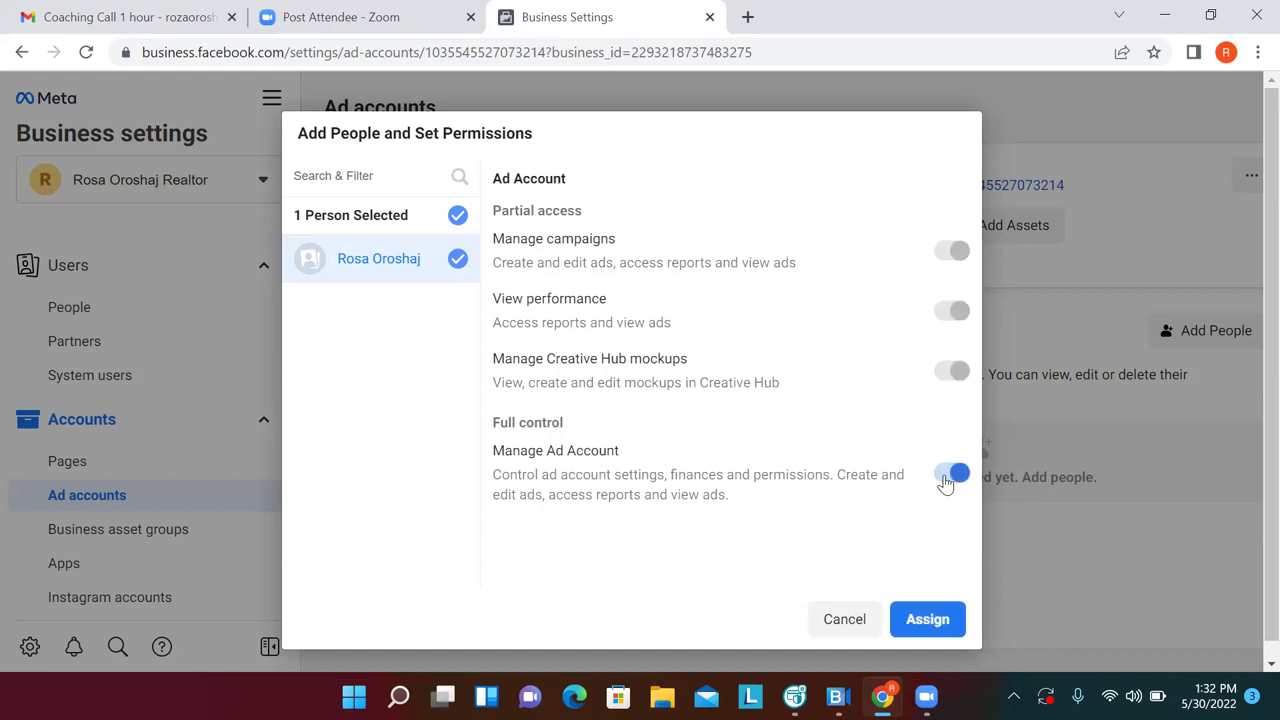
{"action": "left_click", "coordinate": [928, 620]}
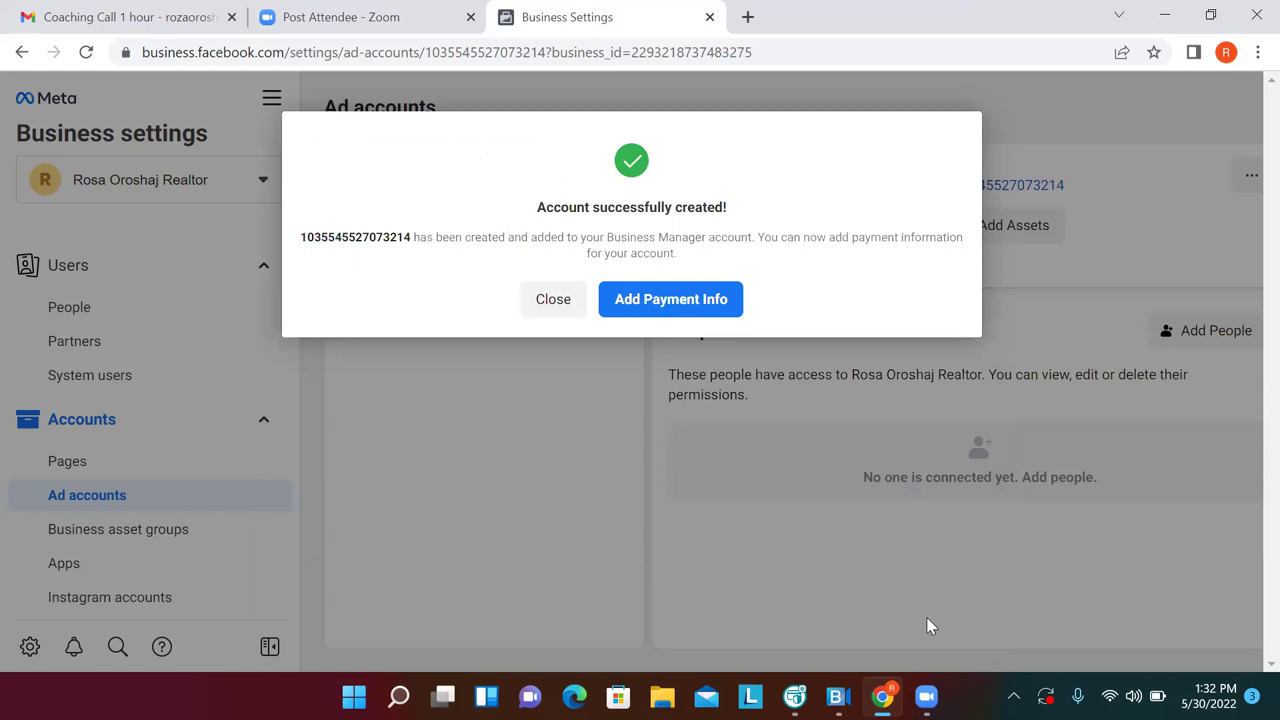
Begin adding payment info and accept United States, US Dollars and Eastern Time
{"action": "left_click", "coordinate": [690, 302]}
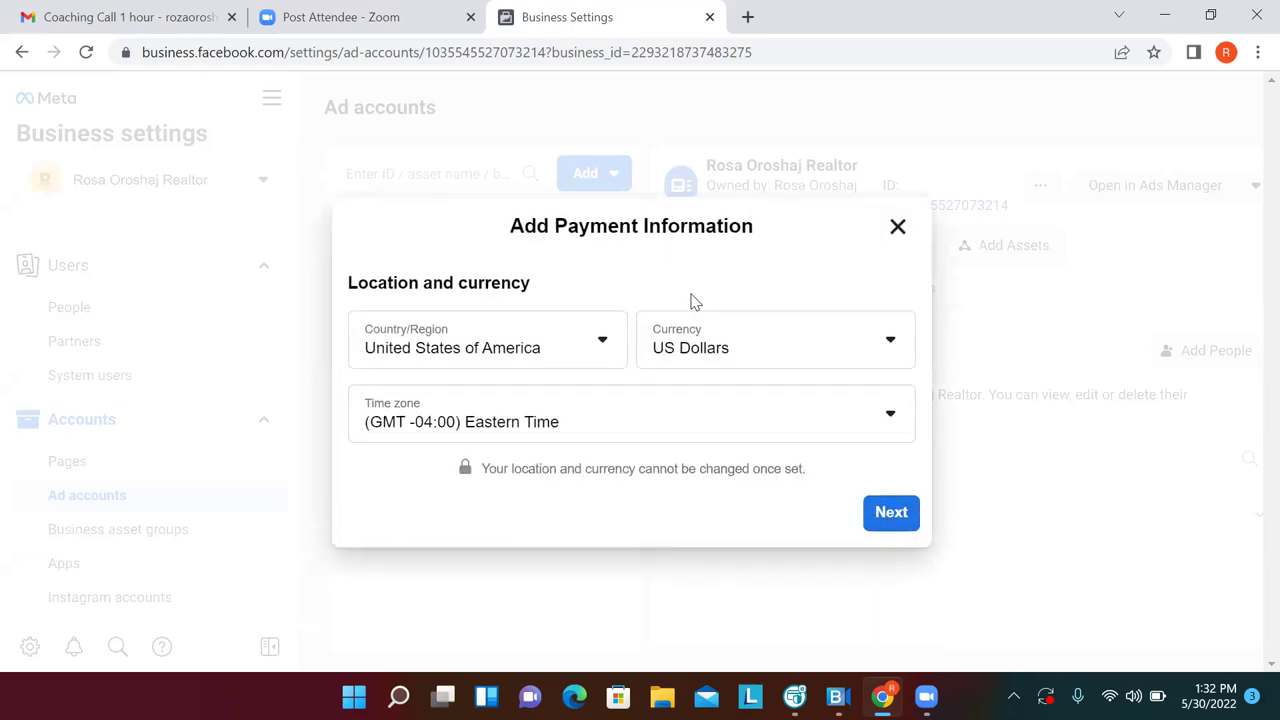
{"action": "left_click", "coordinate": [889, 515]}
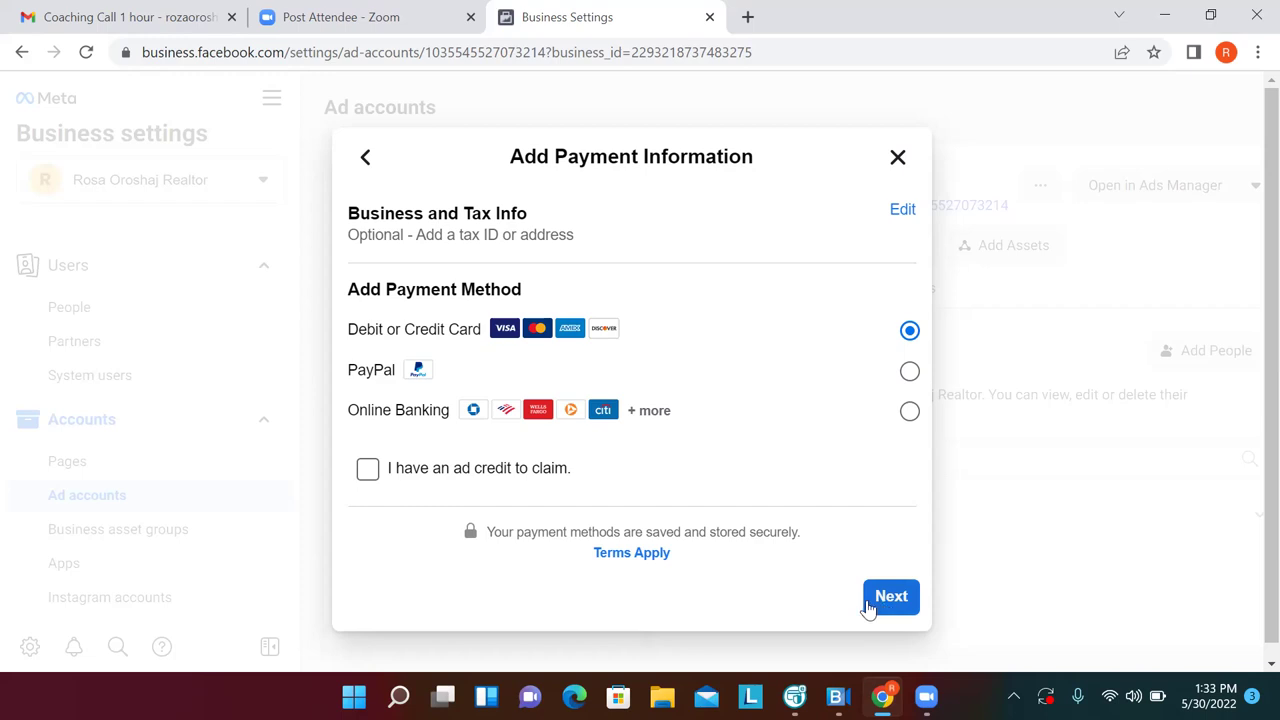
Save a debit or credit card to the new ad account using autofilled card details
{"action": "left_click", "coordinate": [891, 597]}
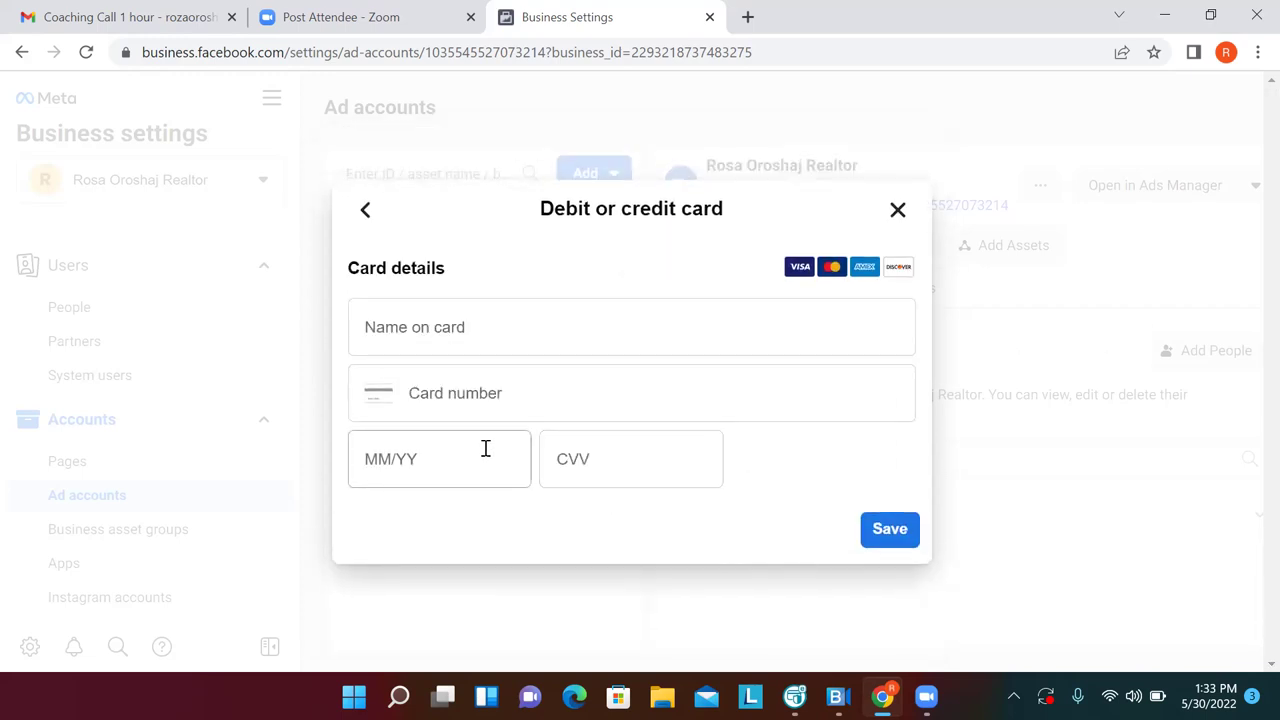
{"action": "left_click", "coordinate": [468, 312]}
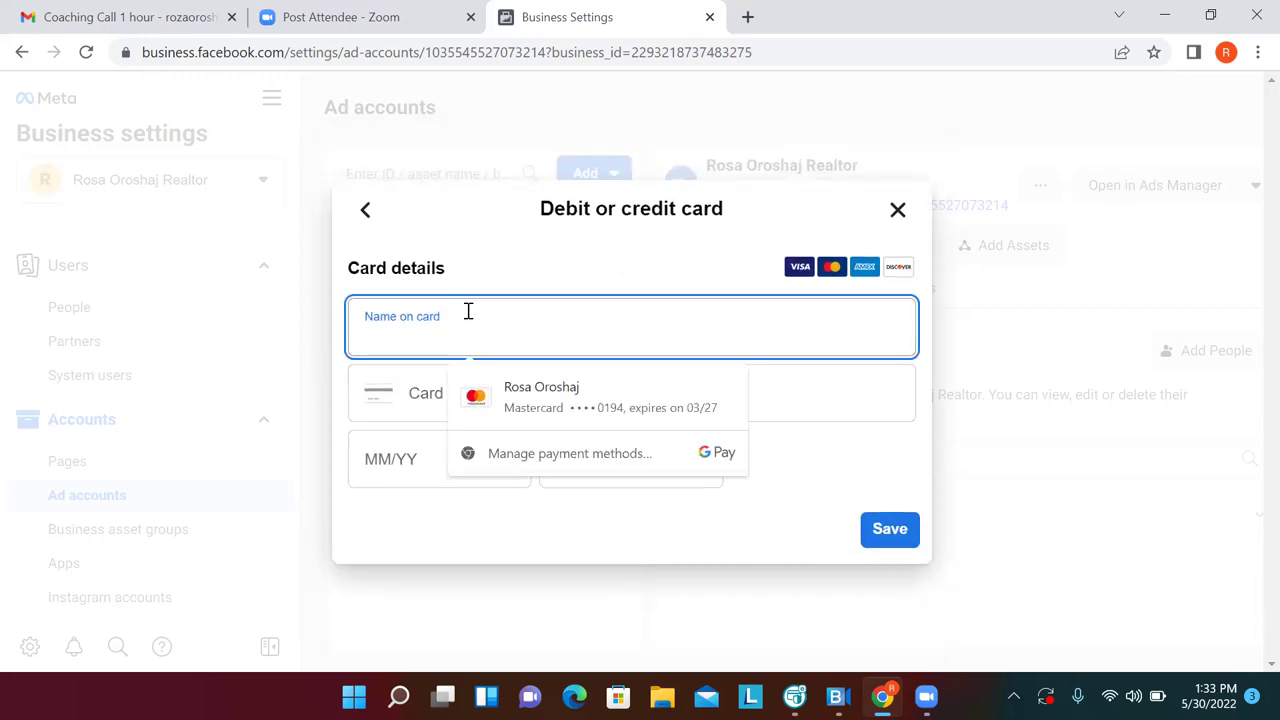
{"action": "left_click", "coordinate": [909, 552]}
{"action": "left_click", "coordinate": [889, 466]}
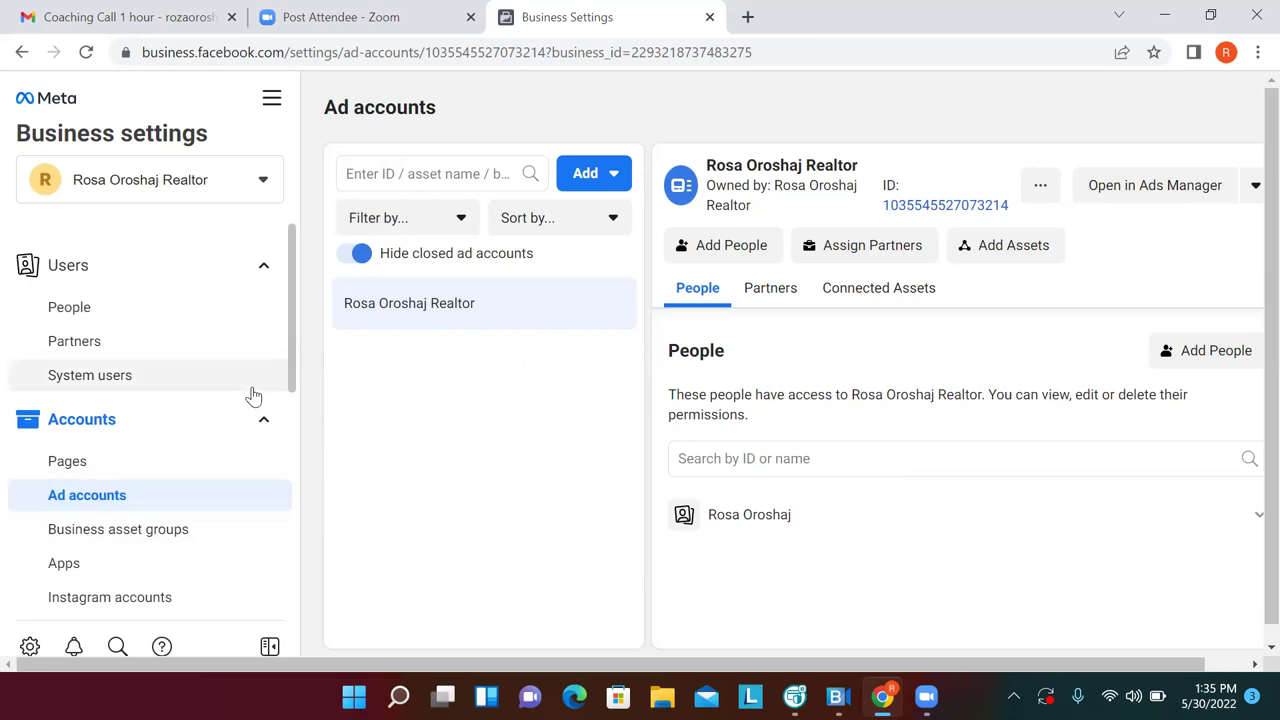
Cancel out of Add Assets, show the Pages settings and bookmark that page
{"action": "left_click", "coordinate": [1010, 250]}
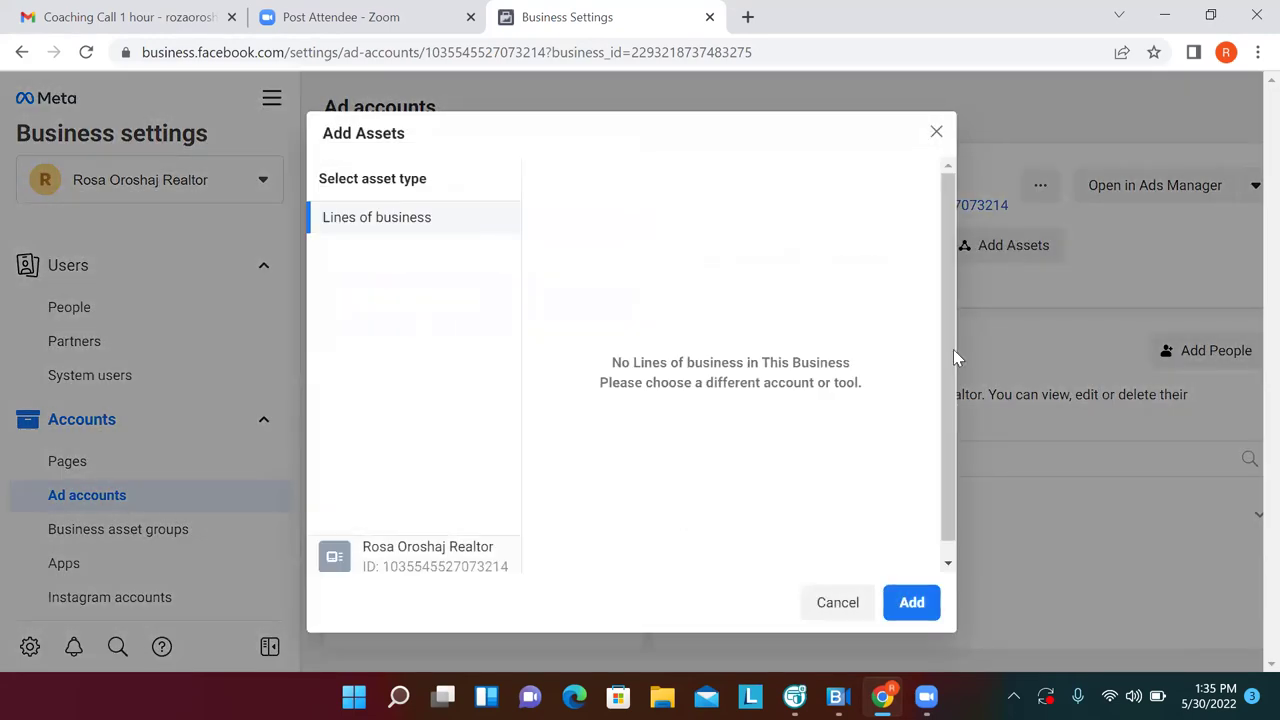
{"action": "left_click", "coordinate": [849, 588]}
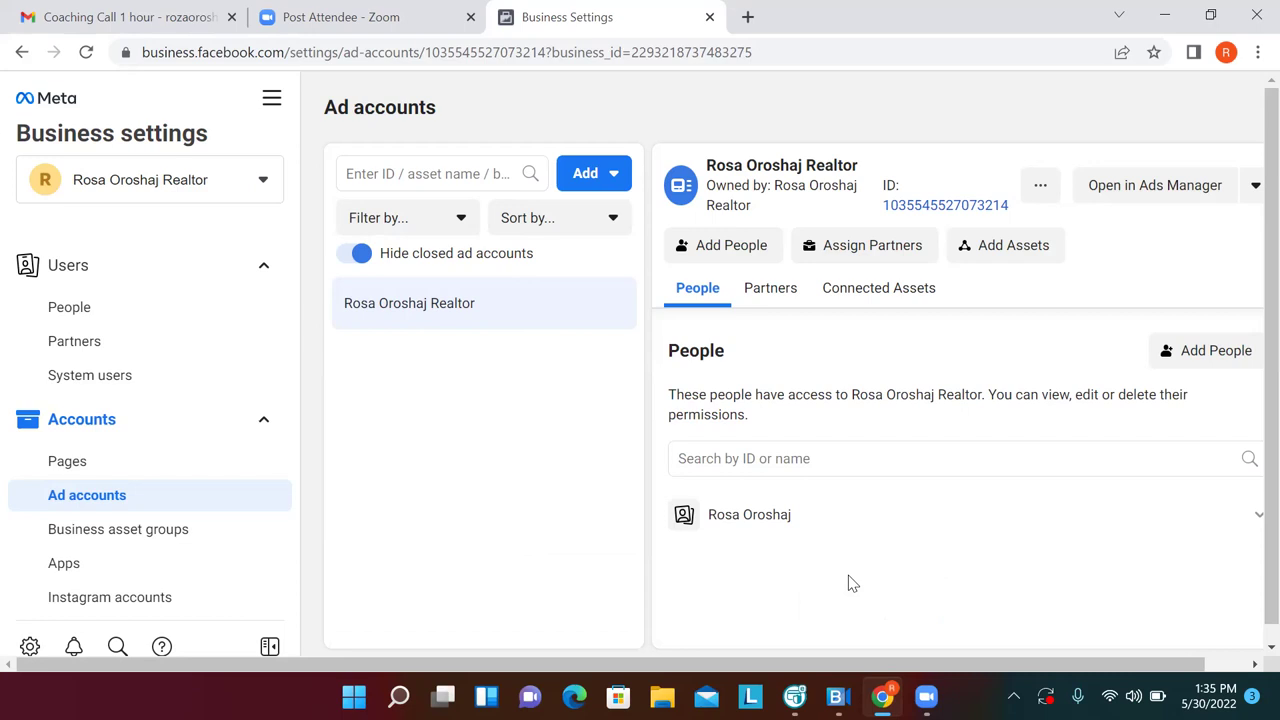
{"action": "left_click", "coordinate": [176, 473]}
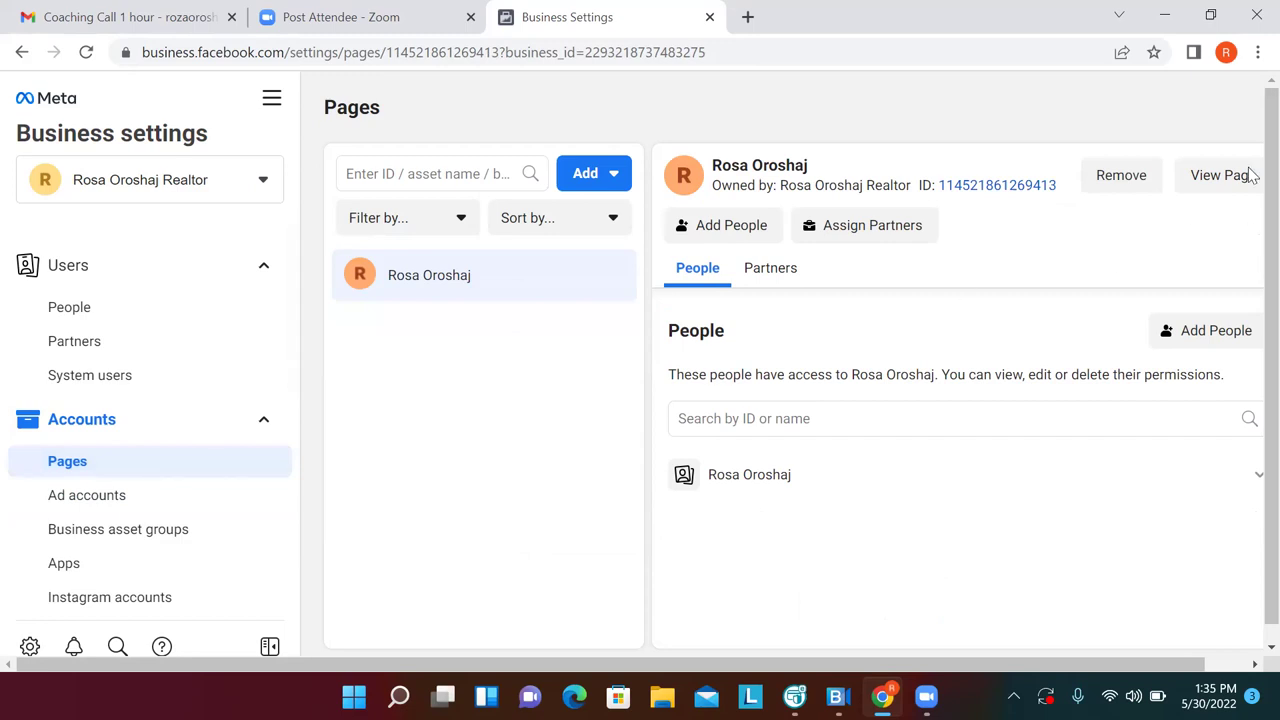
{"action": "left_click", "coordinate": [1153, 52]}
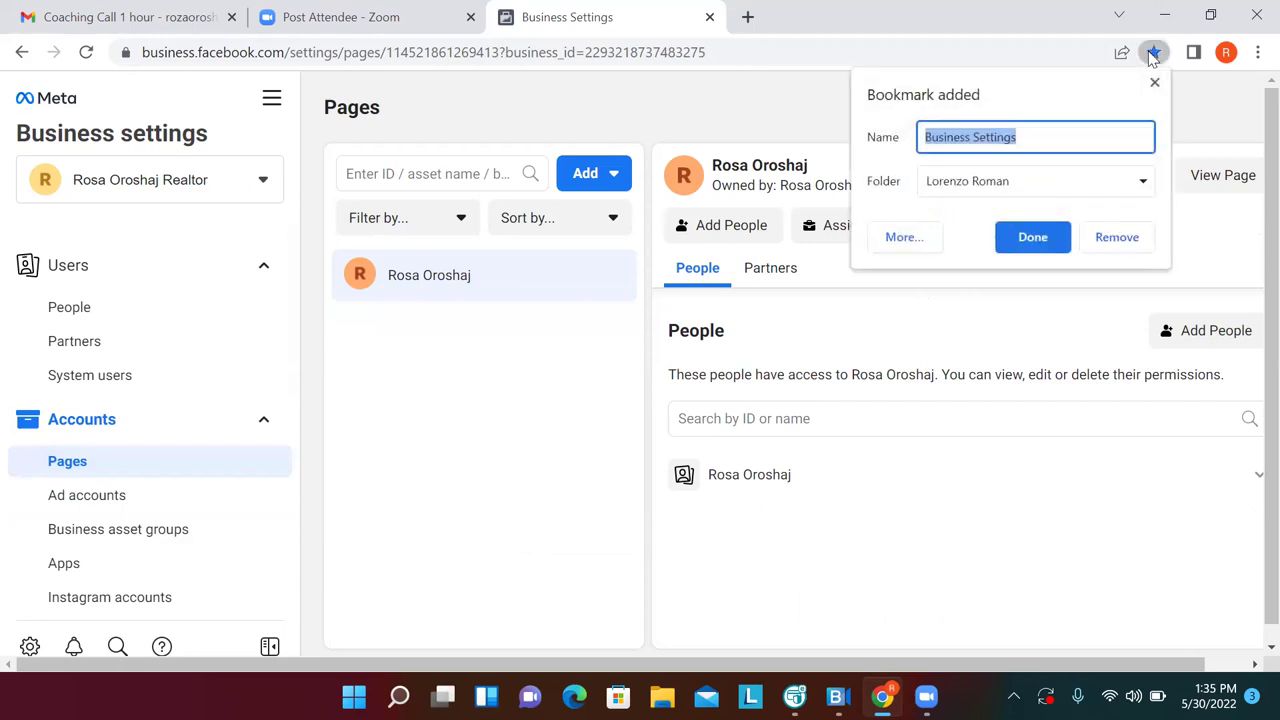
File the Business Settings bookmark in the FB Business Manager folder
{"action": "left_click", "coordinate": [1142, 182]}
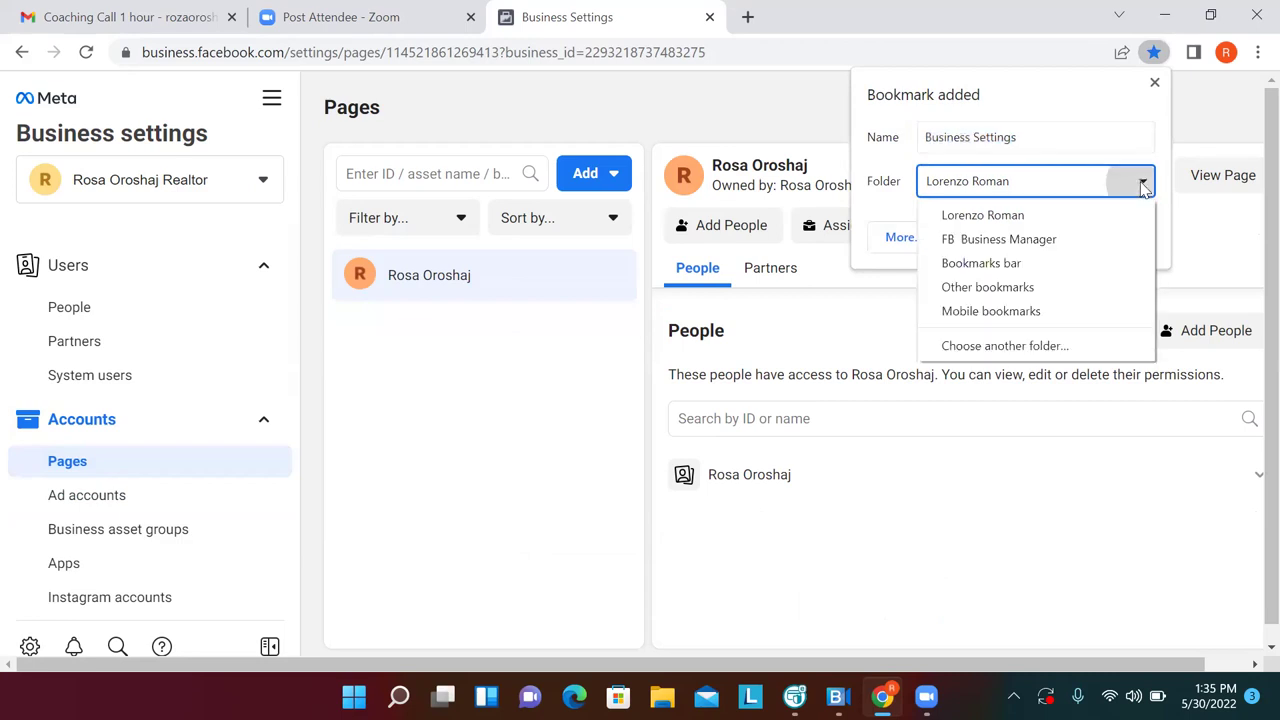
{"action": "left_click", "coordinate": [1106, 243]}
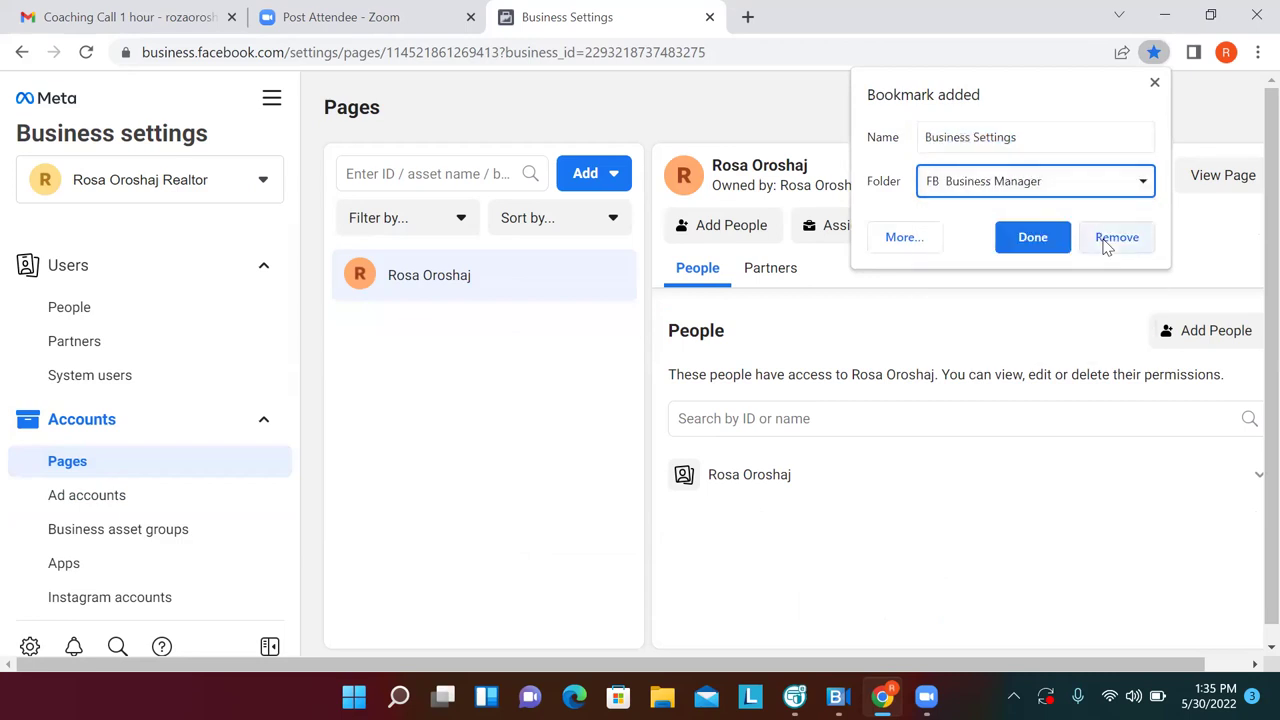
{"action": "left_click", "coordinate": [1045, 245]}
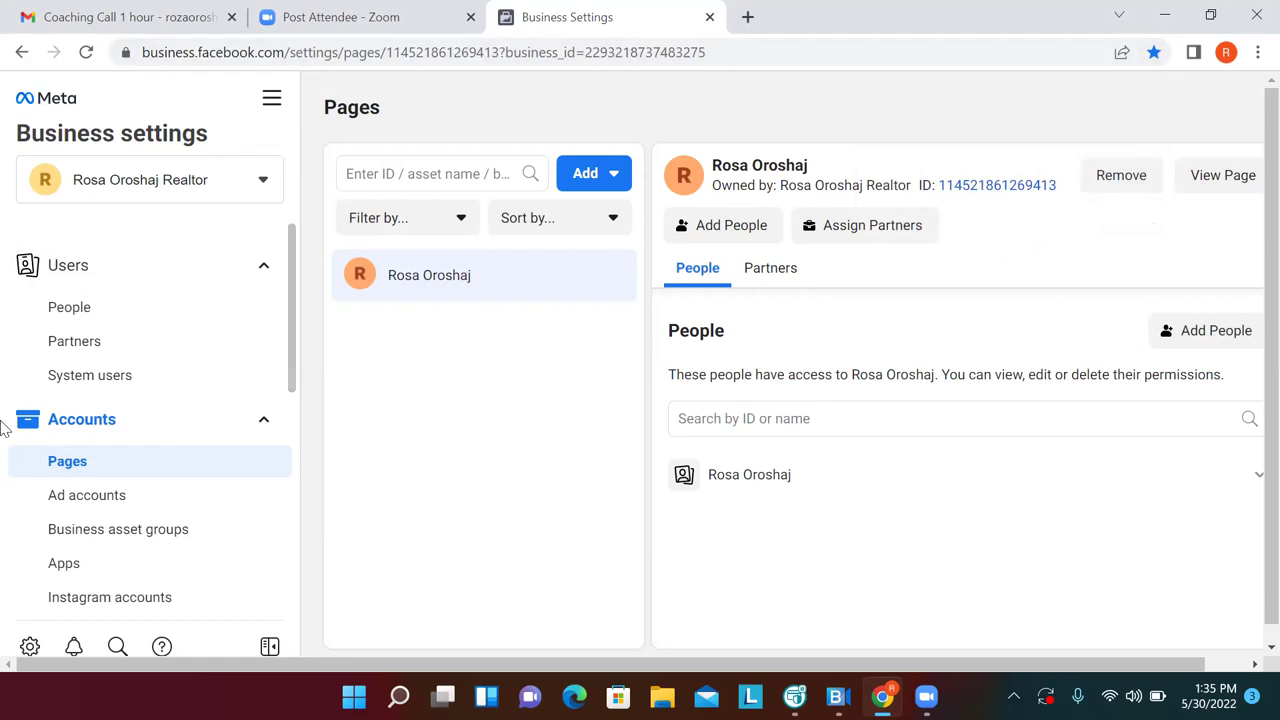
Return to the Ad accounts settings and bookmark the page as 'Ad Accounts'
{"action": "left_click", "coordinate": [55, 493]}
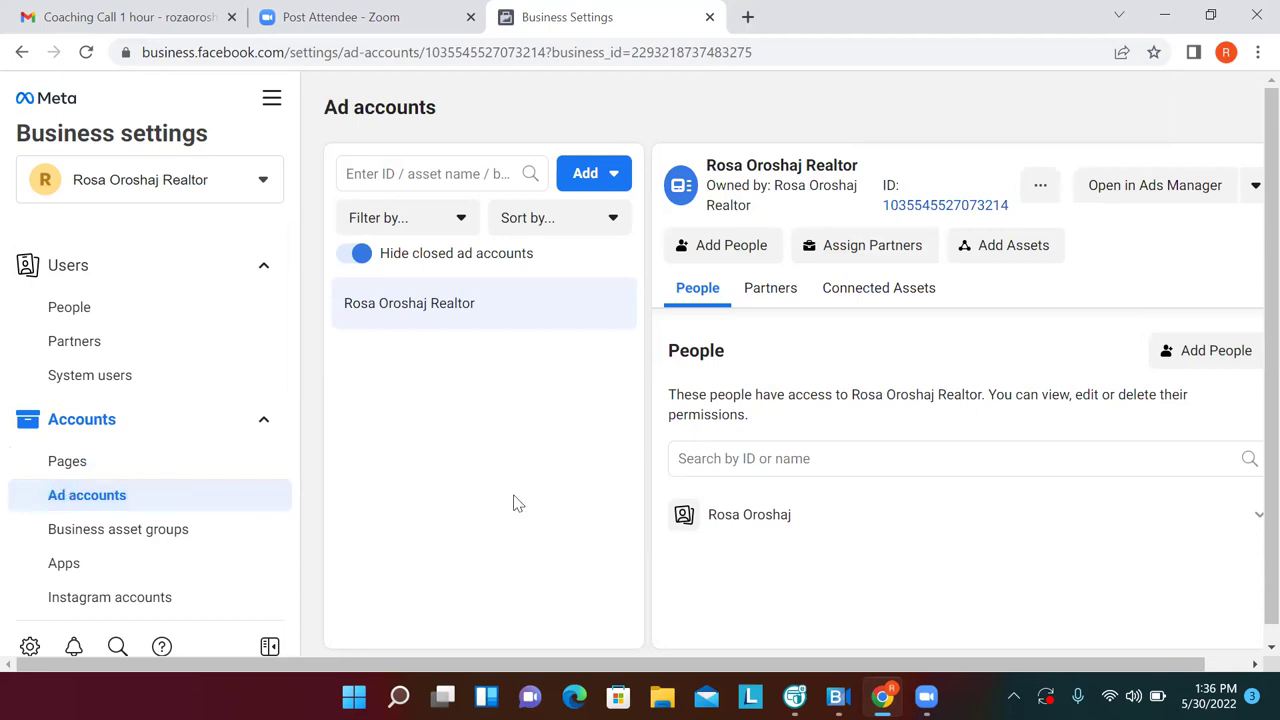
{"action": "left_click", "coordinate": [1154, 53]}
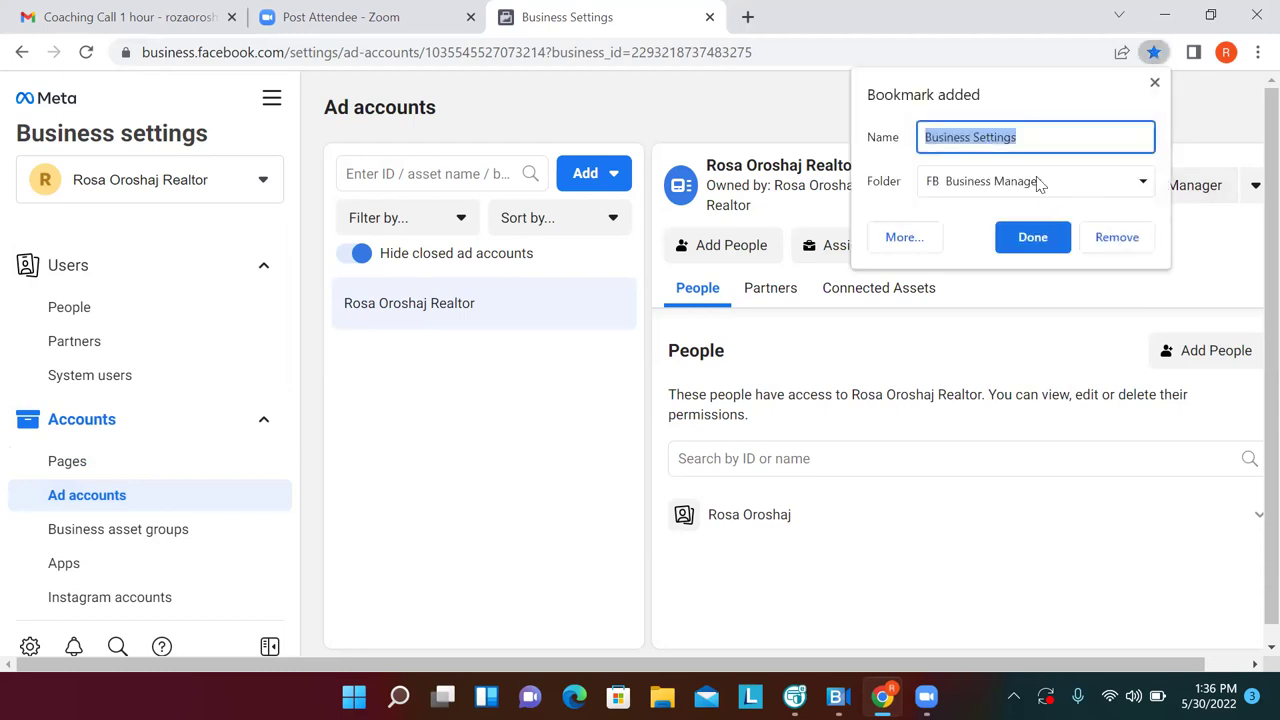
{"action": "left_click", "coordinate": [1043, 133]}
{"action": "key", "text": "BackSpace"}
{"action": "key", "text": "BackSpace"}
{"action": "key", "text": "BackSpace"}
{"action": "key", "text": "BackSpace"}
{"action": "key", "text": "BackSpace"}
{"action": "key", "text": "BackSpace"}
{"action": "key", "text": "BackSpace"}
{"action": "key", "text": "BackSpace"}
{"action": "key", "text": "BackSpace"}
{"action": "key", "text": "BackSpace"}
{"action": "key", "text": "BackSpace"}
{"action": "key", "text": "BackSpace"}
{"action": "key", "text": "BackSpace"}
{"action": "key", "text": "BackSpace"}
{"action": "key", "text": "BackSpace"}
{"action": "key", "text": "BackSpace"}
{"action": "key", "text": "BackSpace"}
{"action": "type", "text": "Ad accC"}
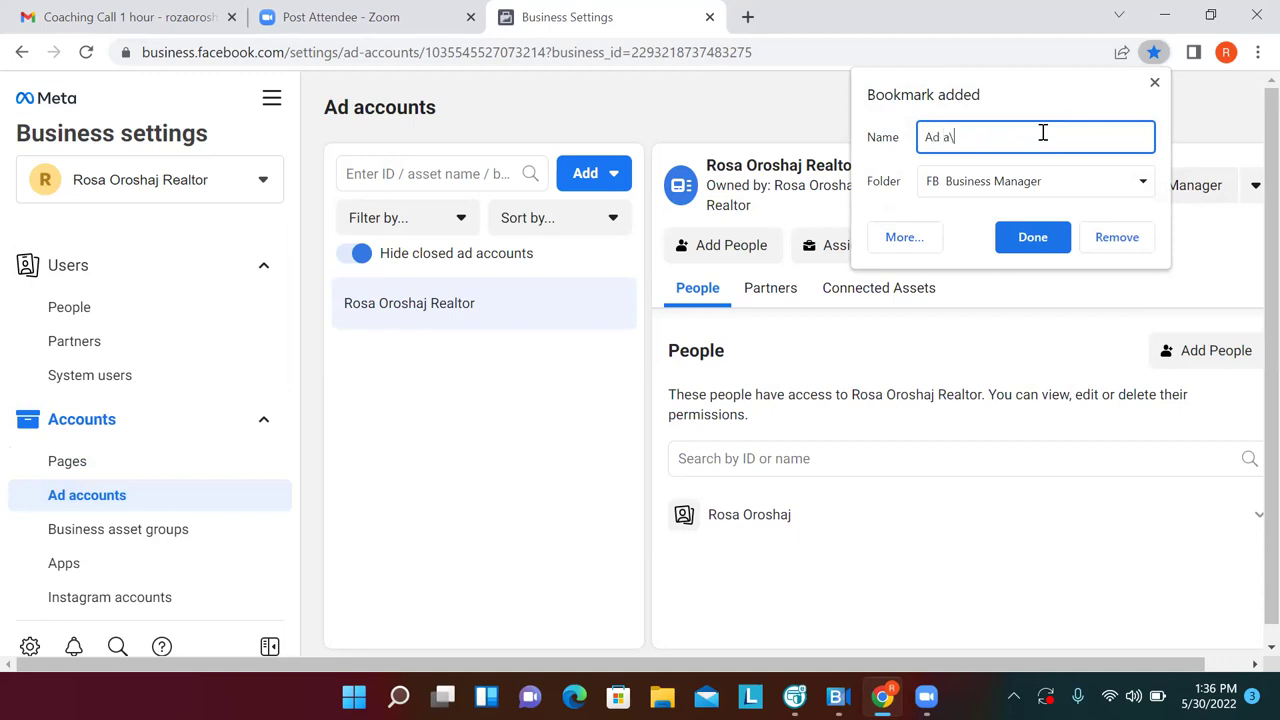
{"action": "key", "text": "BackSpace"}
{"action": "key", "text": "BackSpace"}
{"action": "key", "text": "BackSpace"}
{"action": "key", "text": "BackSpace"}
{"action": "type", "text": "Accounts"}
{"action": "left_click", "coordinate": [1033, 240]}
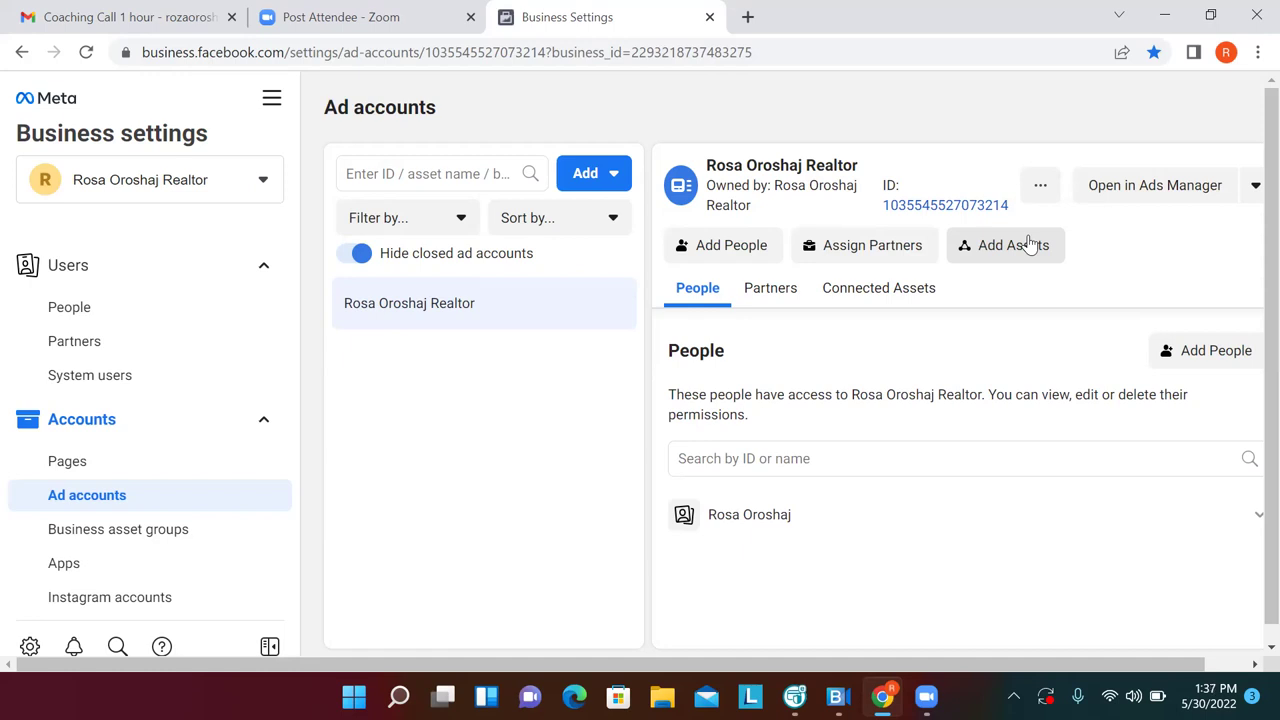
Show the Instagram accounts section of Business settings, which has no accounts yet
{"action": "left_click", "coordinate": [119, 586]}
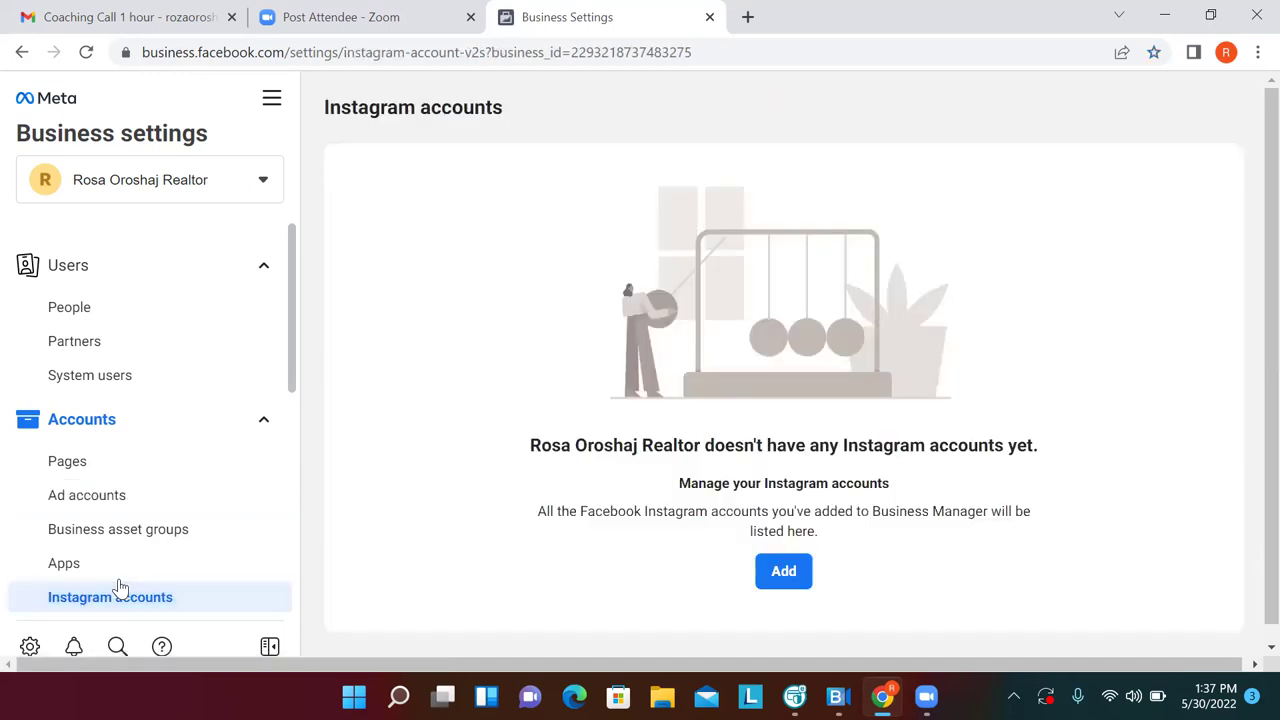
Start adding an Instagram account and bring up the Instagram login window
{"action": "left_click", "coordinate": [795, 572]}
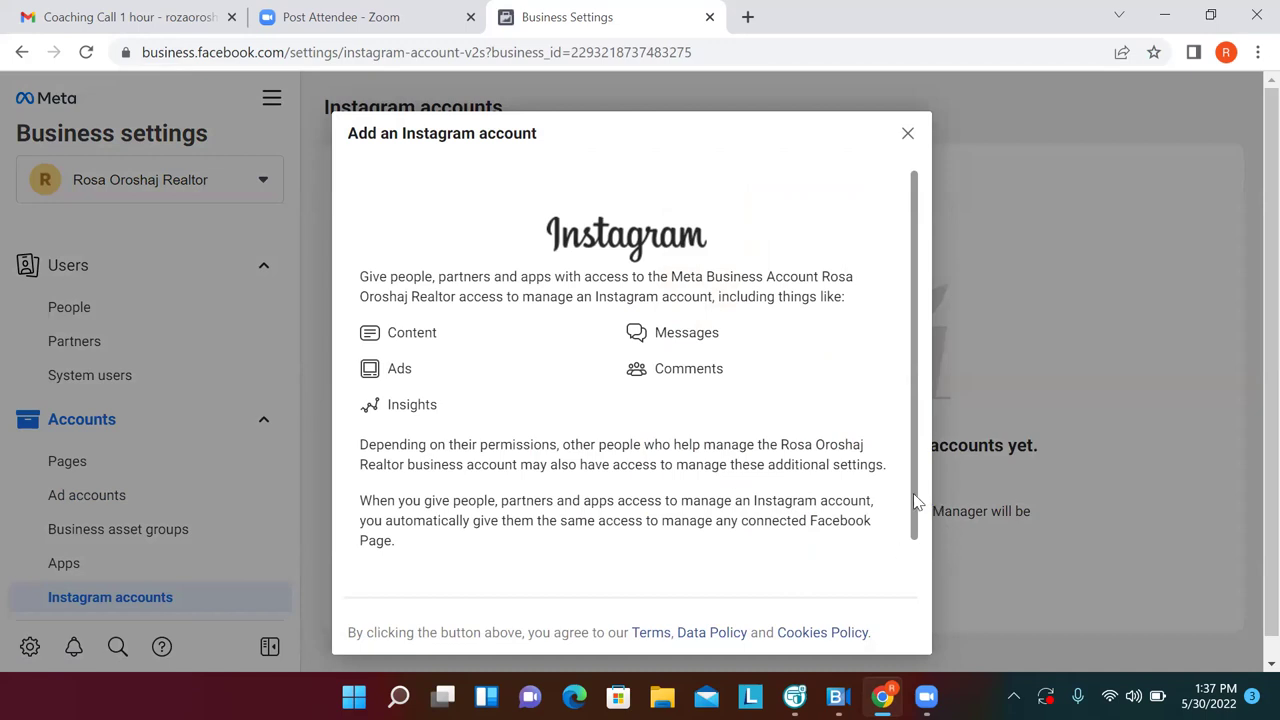
{"action": "scroll", "coordinate": [913, 493], "scroll_direction": "down", "scroll_amount": 1}
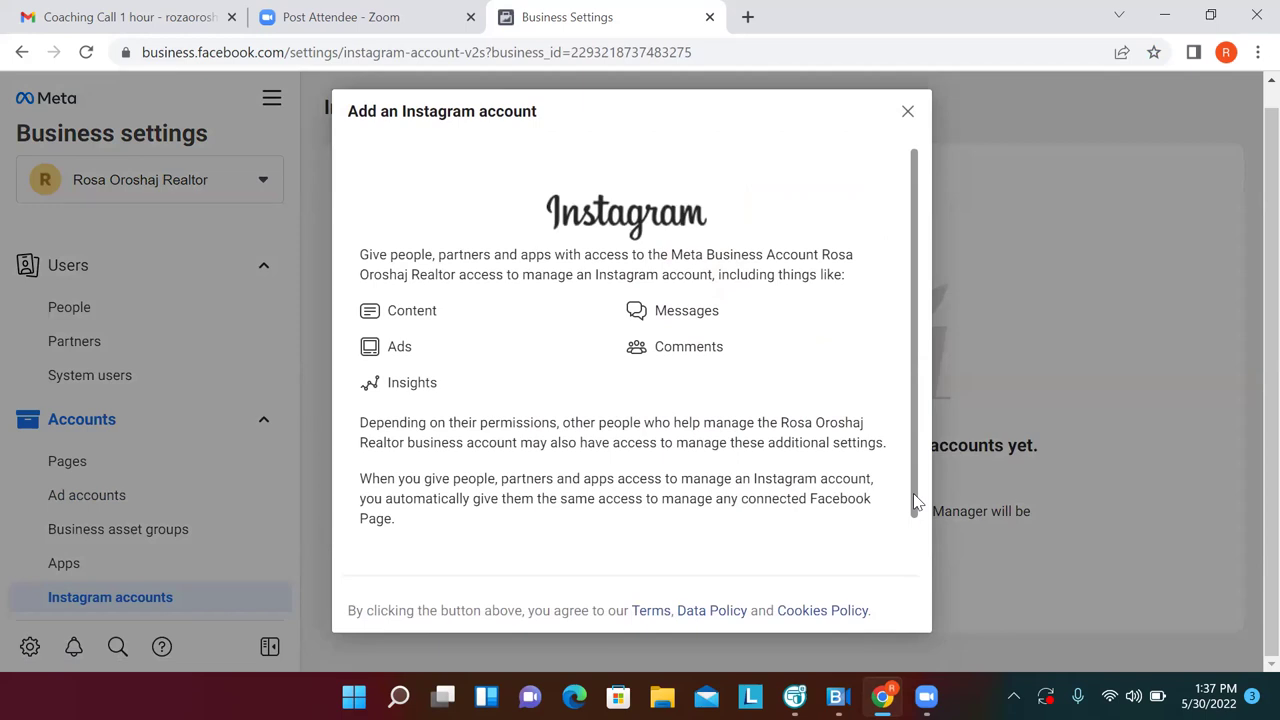
{"action": "left_click_drag", "start_coordinate": [913, 493], "coordinate": [918, 557]}
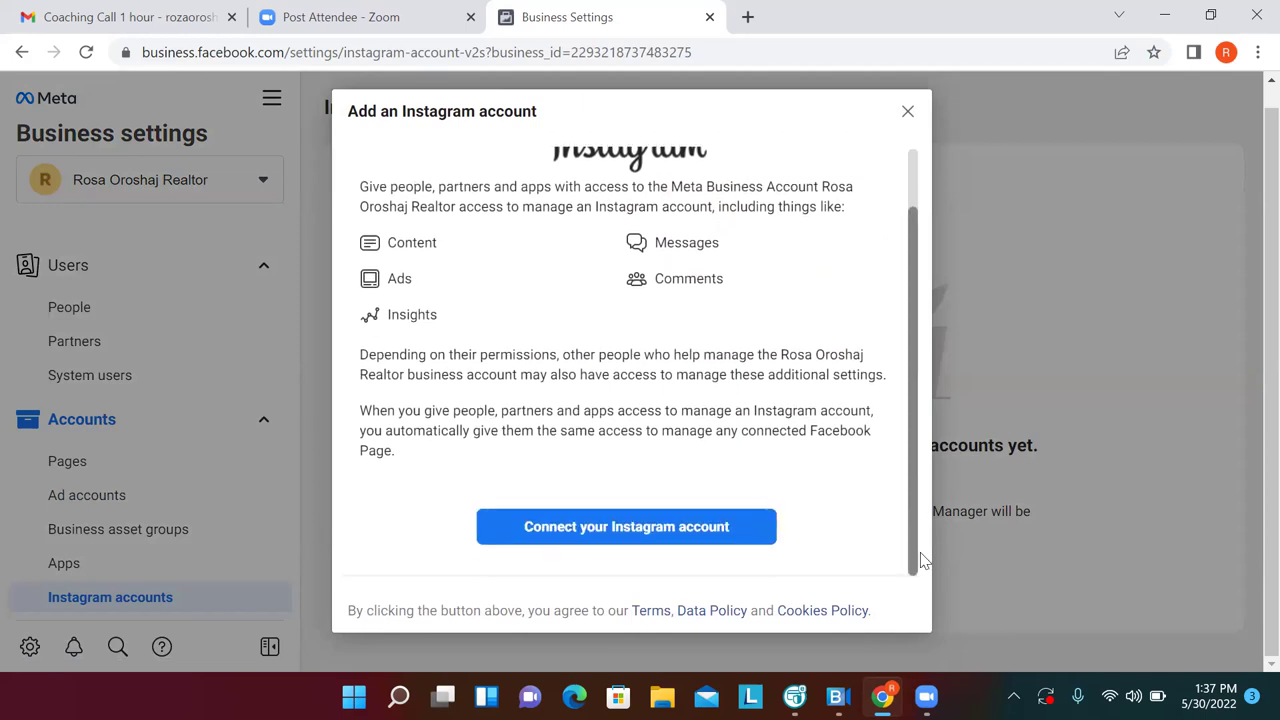
{"action": "left_click", "coordinate": [749, 531]}
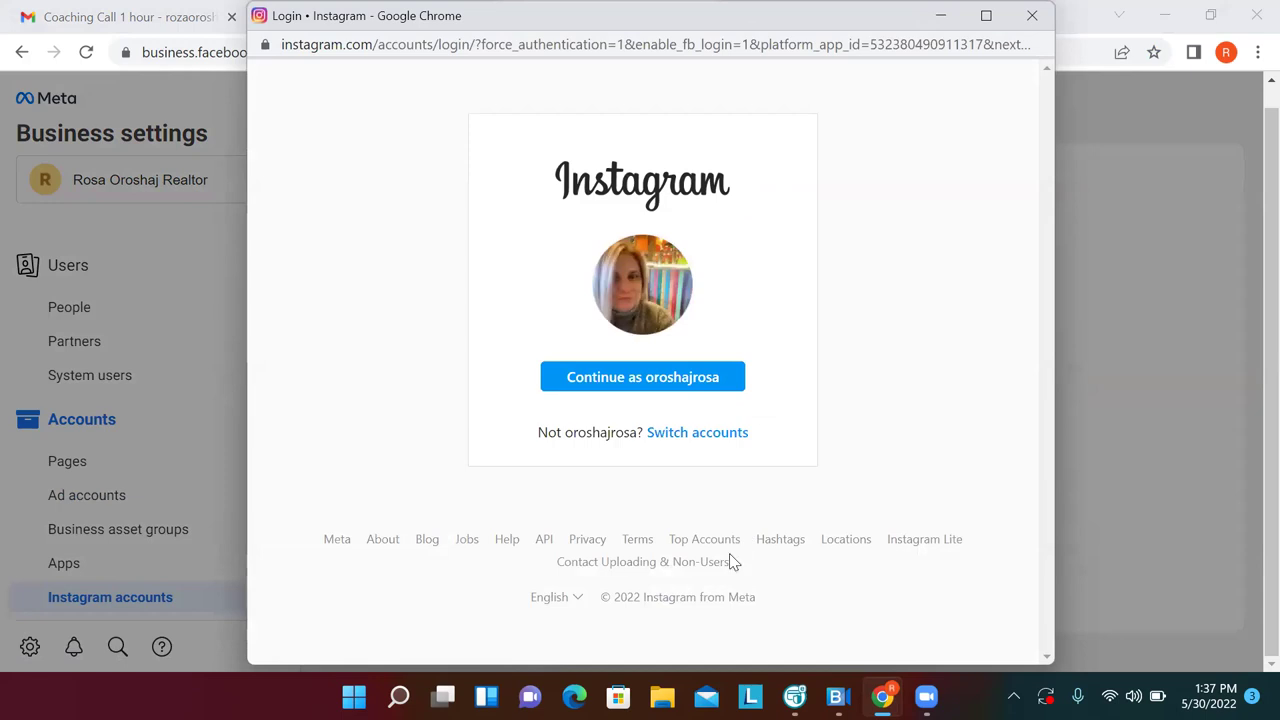
Continue with the signed-in Instagram account and connect it to the realtor ad account
{"action": "left_click", "coordinate": [645, 386]}
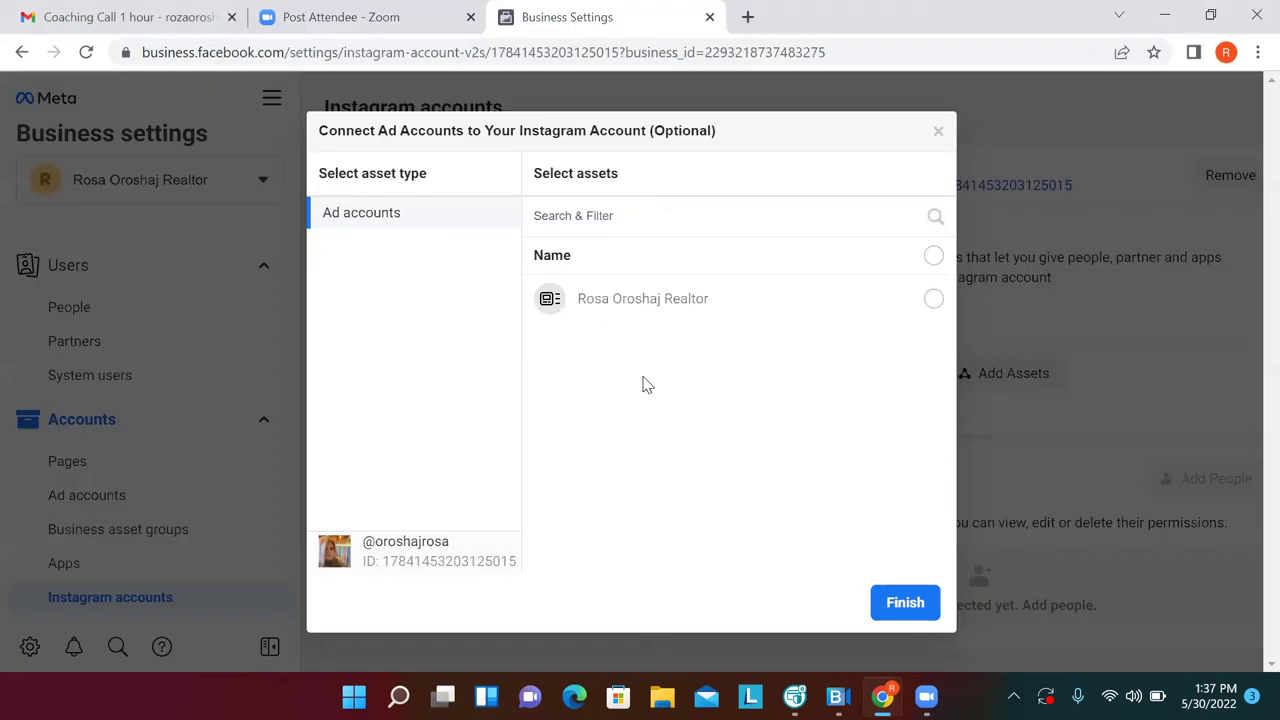
{"action": "left_click", "coordinate": [933, 300]}
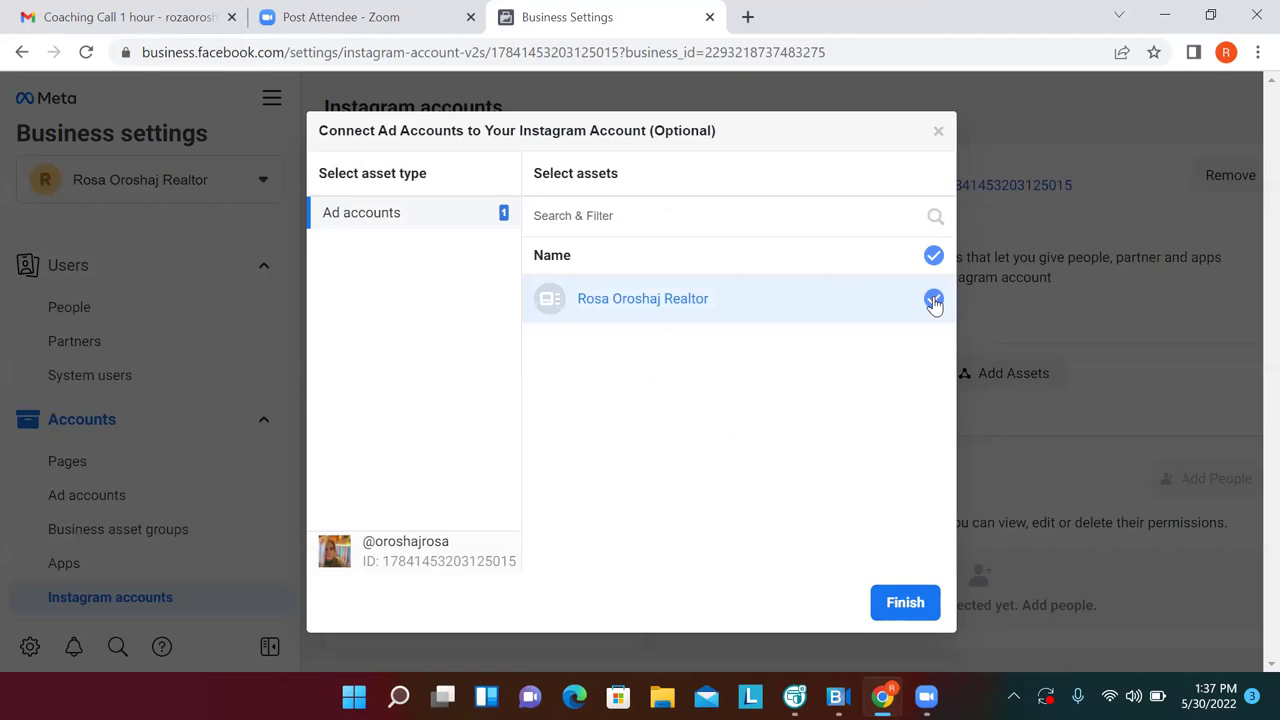
{"action": "left_click", "coordinate": [914, 607]}
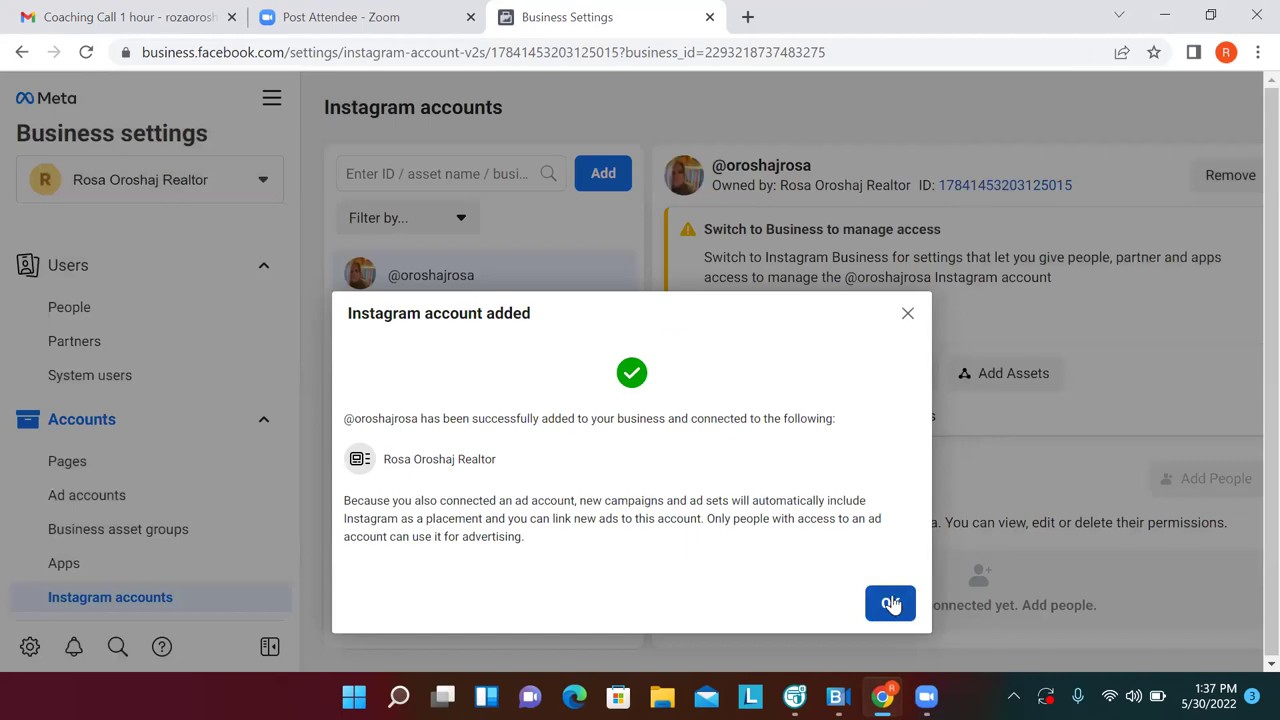
{"action": "left_click", "coordinate": [893, 602]}
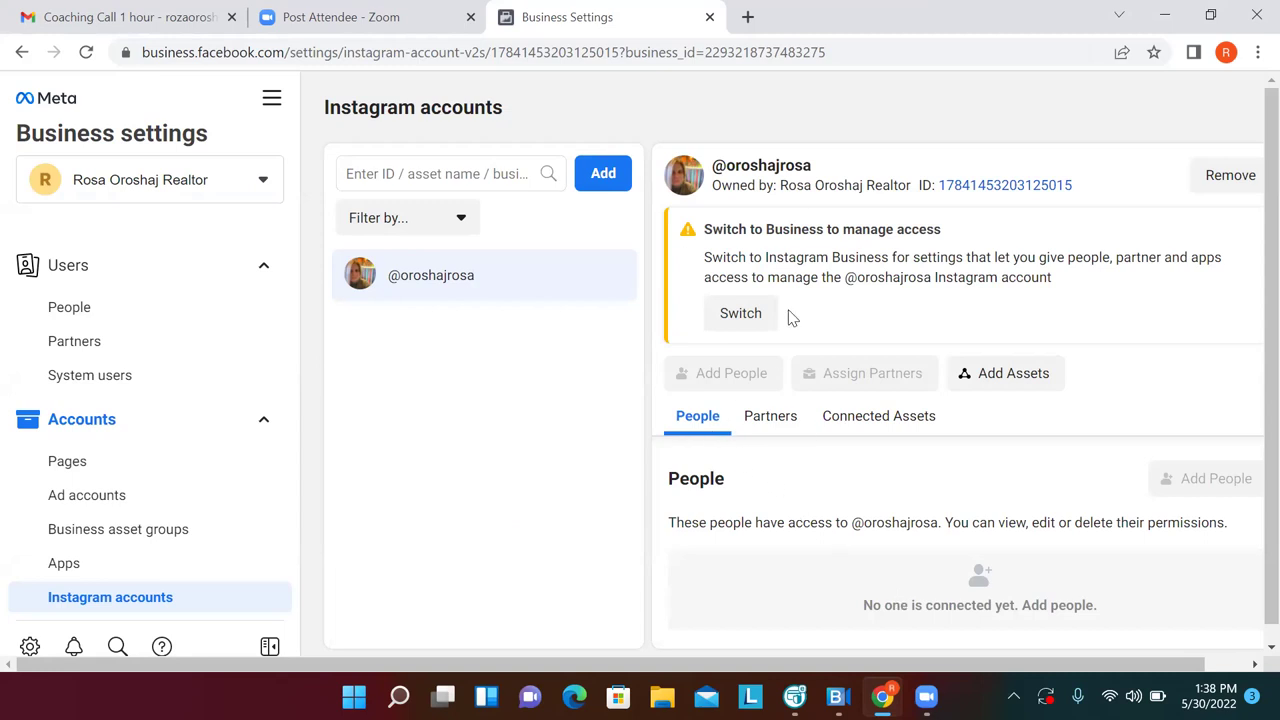
Begin switching the Instagram account to a professional account, reaching the login prompt
{"action": "left_click", "coordinate": [757, 315]}
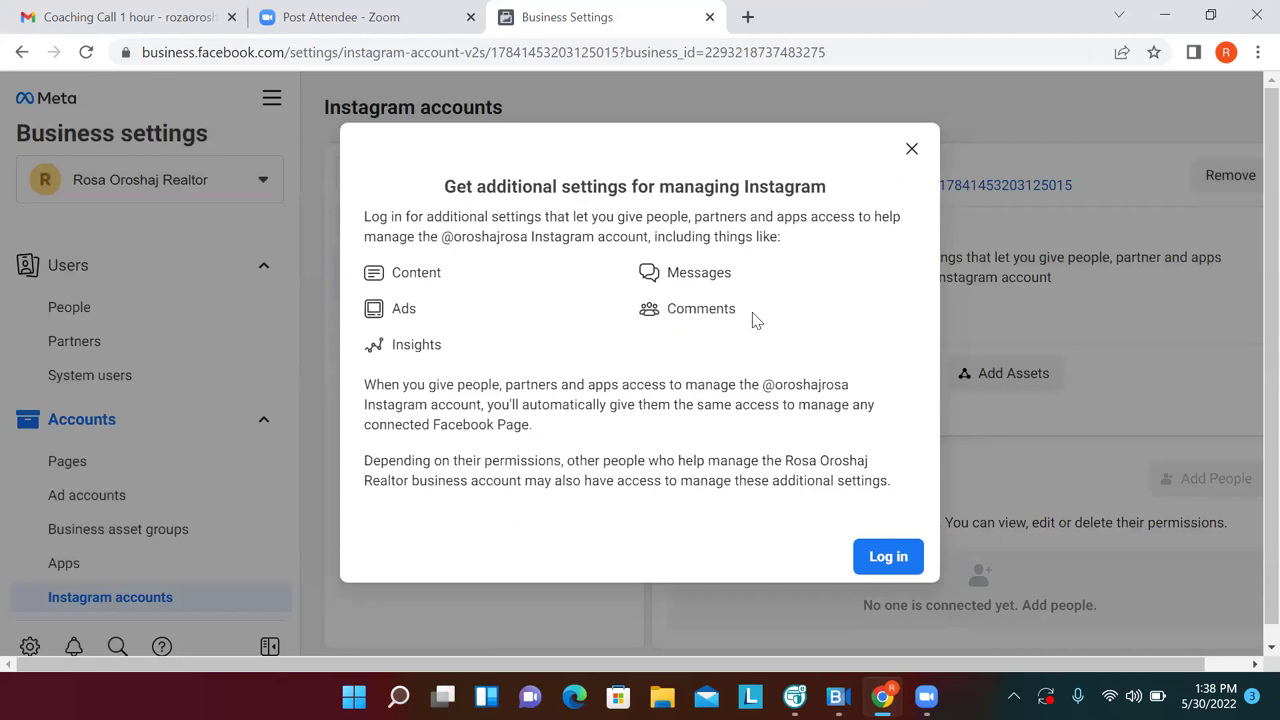
{"action": "left_click", "coordinate": [893, 555]}
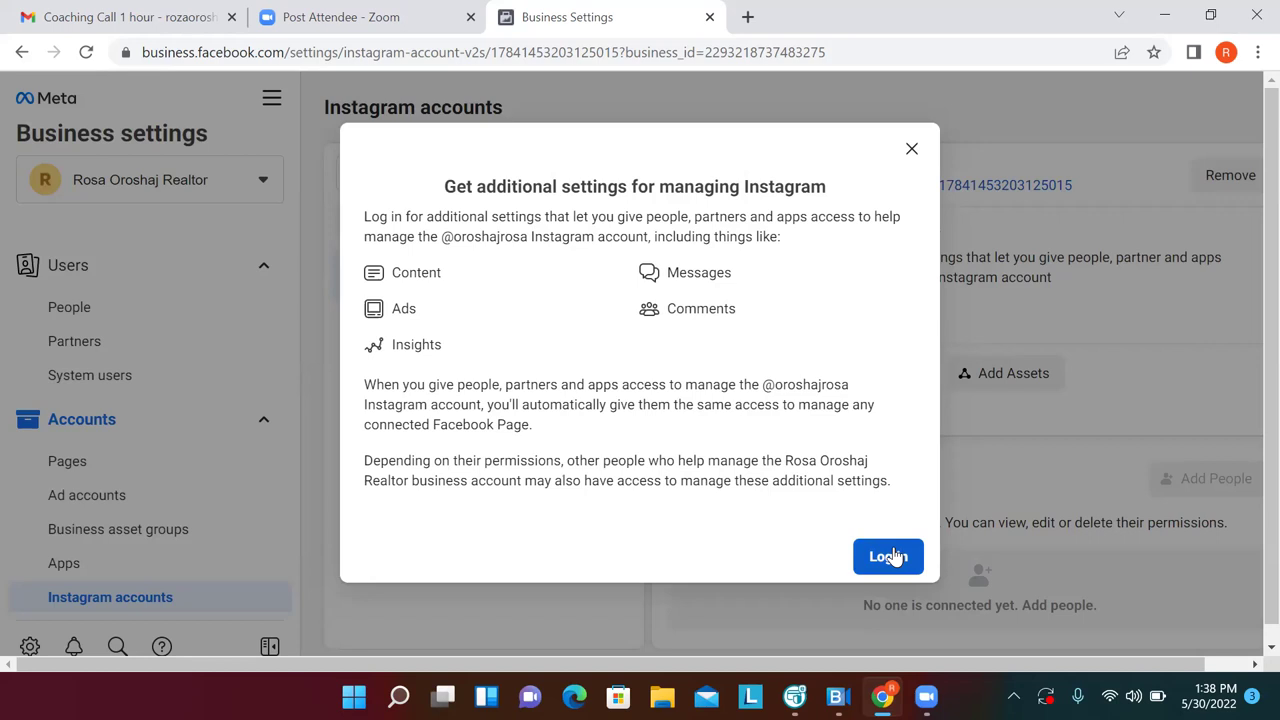
{"action": "left_click", "coordinate": [877, 562]}
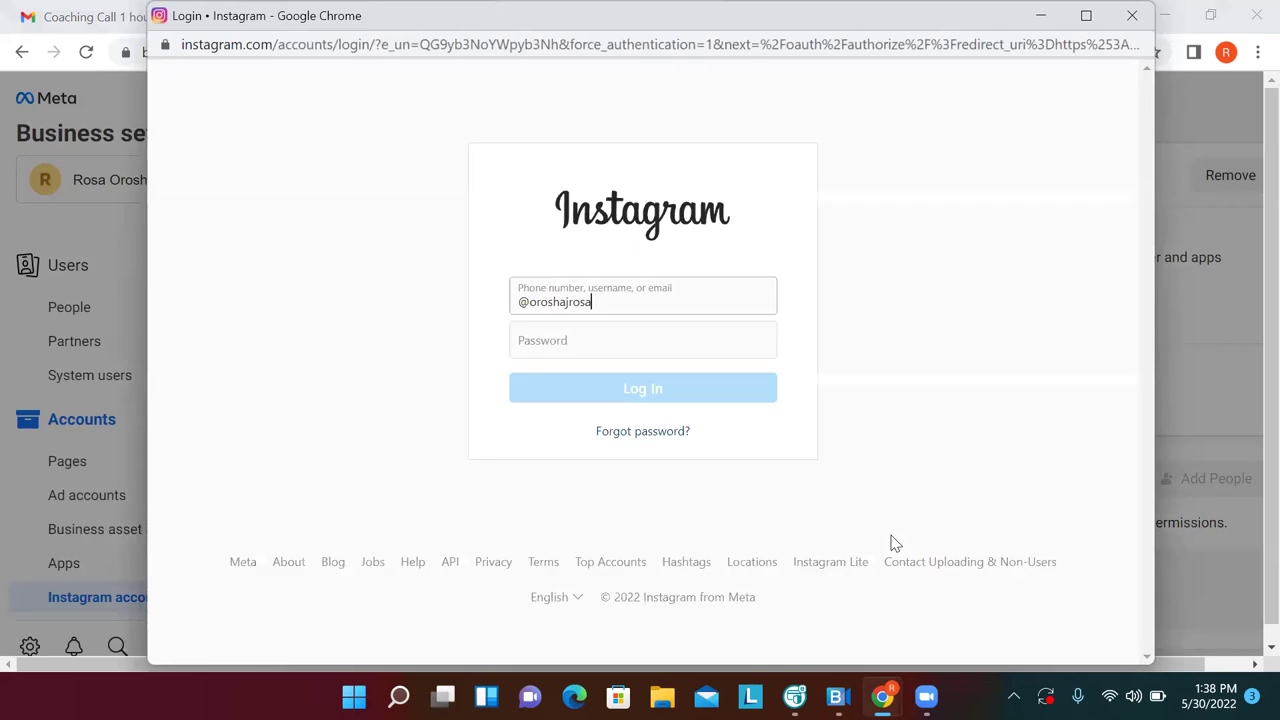
Enter the account password and remove the leading @ from the username after the login error
{"action": "left_click", "coordinate": [708, 345]}
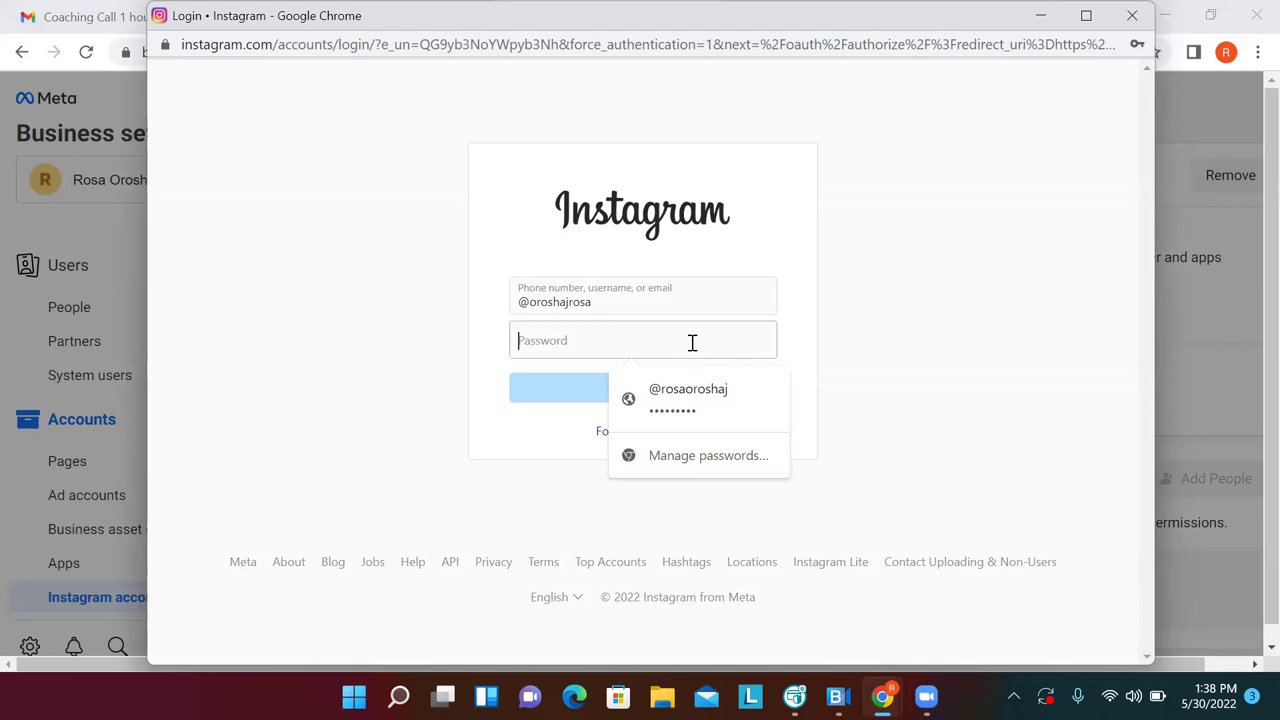
{"action": "type", "text": "•••"}
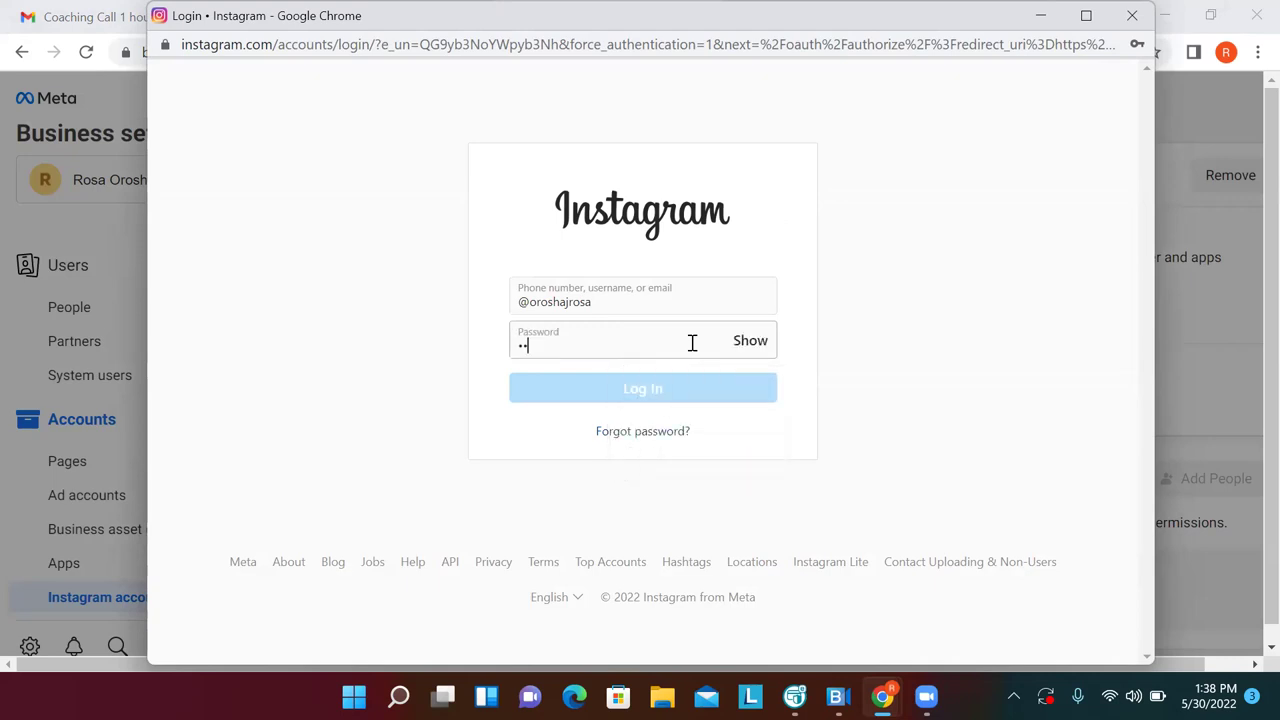
{"action": "type", "text": "•••••"}
{"action": "key", "text": "Return"}
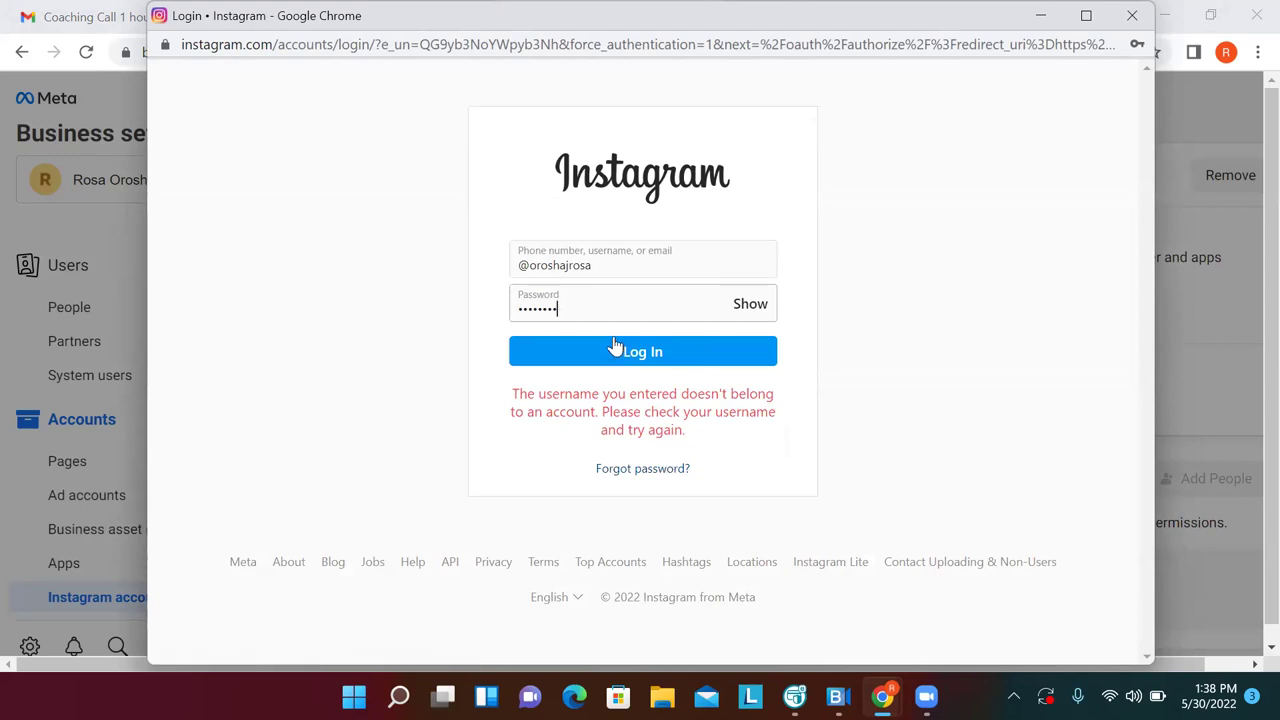
{"action": "key", "text": "BackSpace"}
{"action": "key", "text": "BackSpace"}
{"action": "key", "text": "BackSpace"}
{"action": "key", "text": "BackSpace"}
{"action": "key", "text": "BackSpace"}
{"action": "key", "text": "BackSpace"}
{"action": "key", "text": "BackSpace"}
{"action": "key", "text": "BackSpace"}
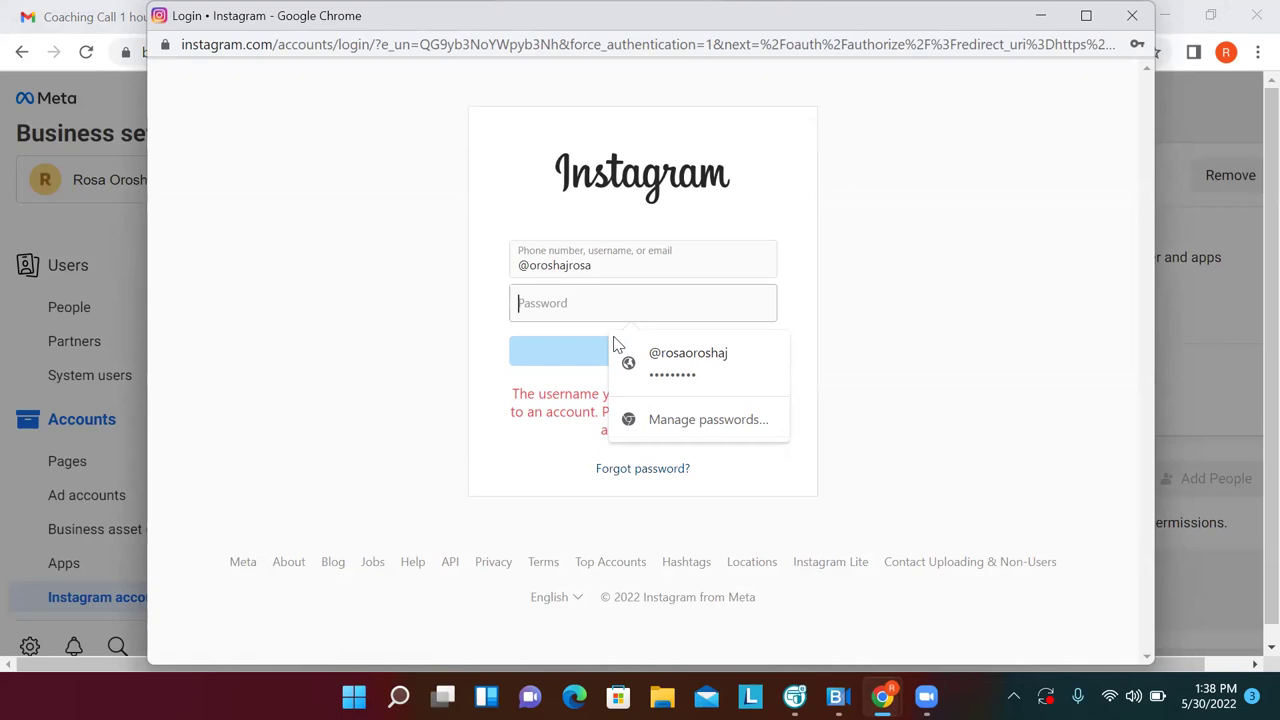
{"action": "left_click", "coordinate": [531, 266]}
{"action": "key", "text": "BackSpace"}
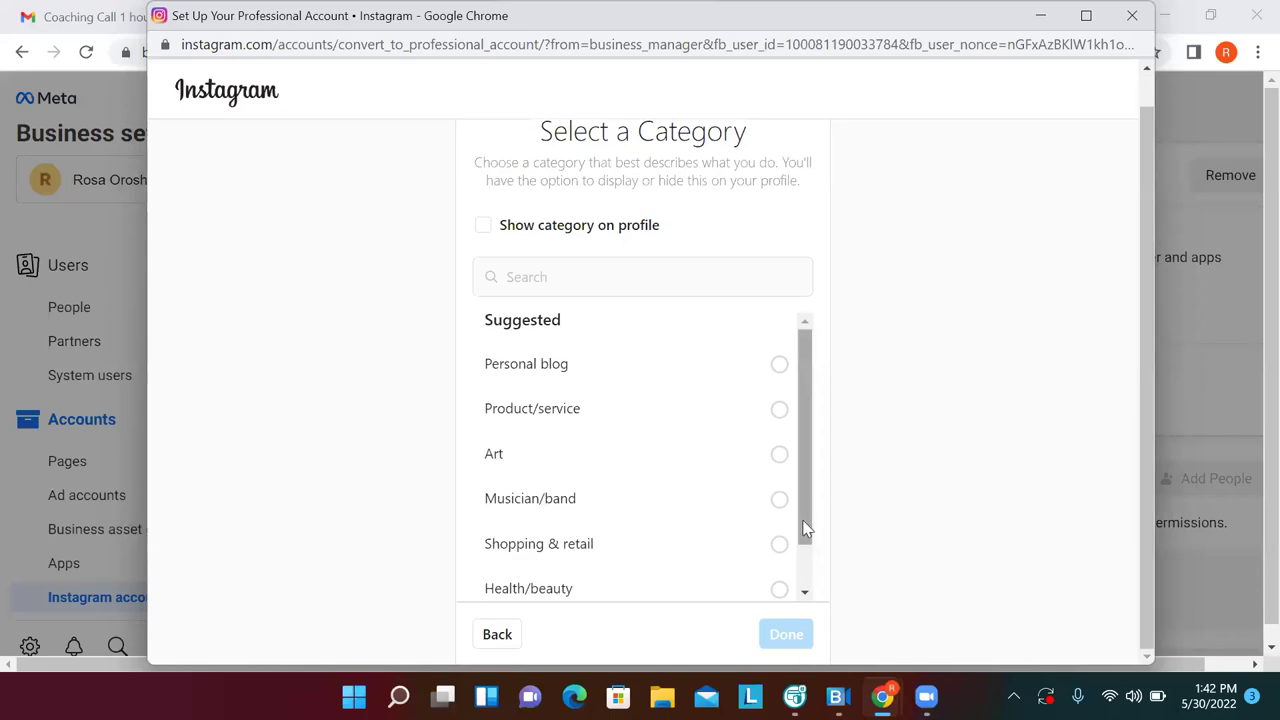
Search 'rea' and set the Instagram professional account category to Real Estate Service
{"action": "scroll", "coordinate": [809, 576], "scroll_direction": "down", "scroll_amount": 1}
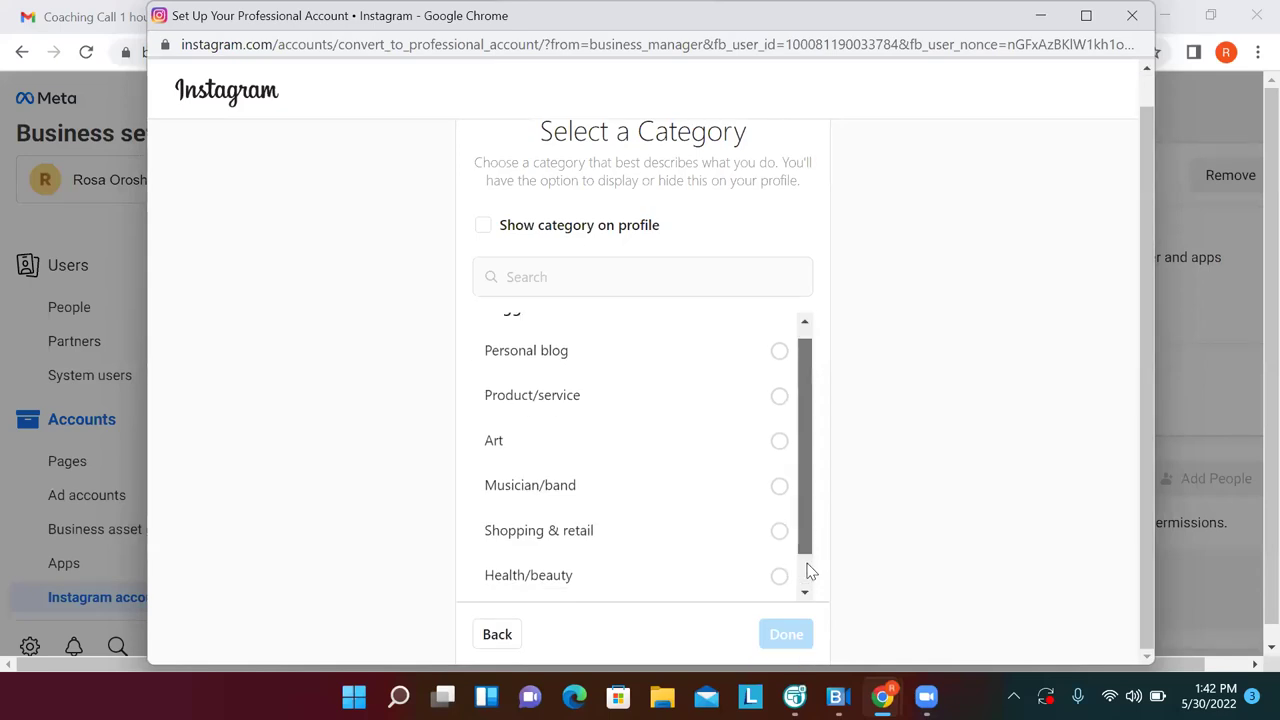
{"action": "scroll", "coordinate": [806, 560], "scroll_direction": "down", "scroll_amount": 3}
{"action": "left_click_drag", "start_coordinate": [806, 548], "coordinate": [803, 590]}
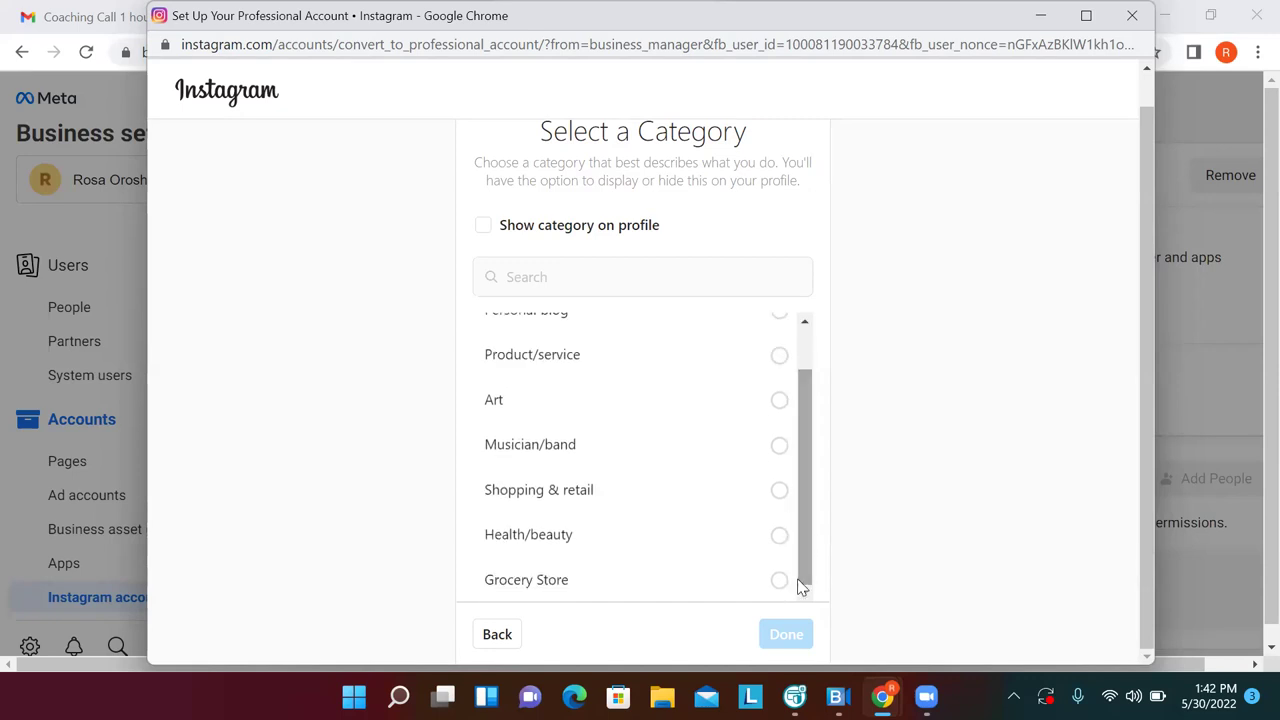
{"action": "left_click", "coordinate": [584, 284]}
{"action": "type", "text": "rea"}
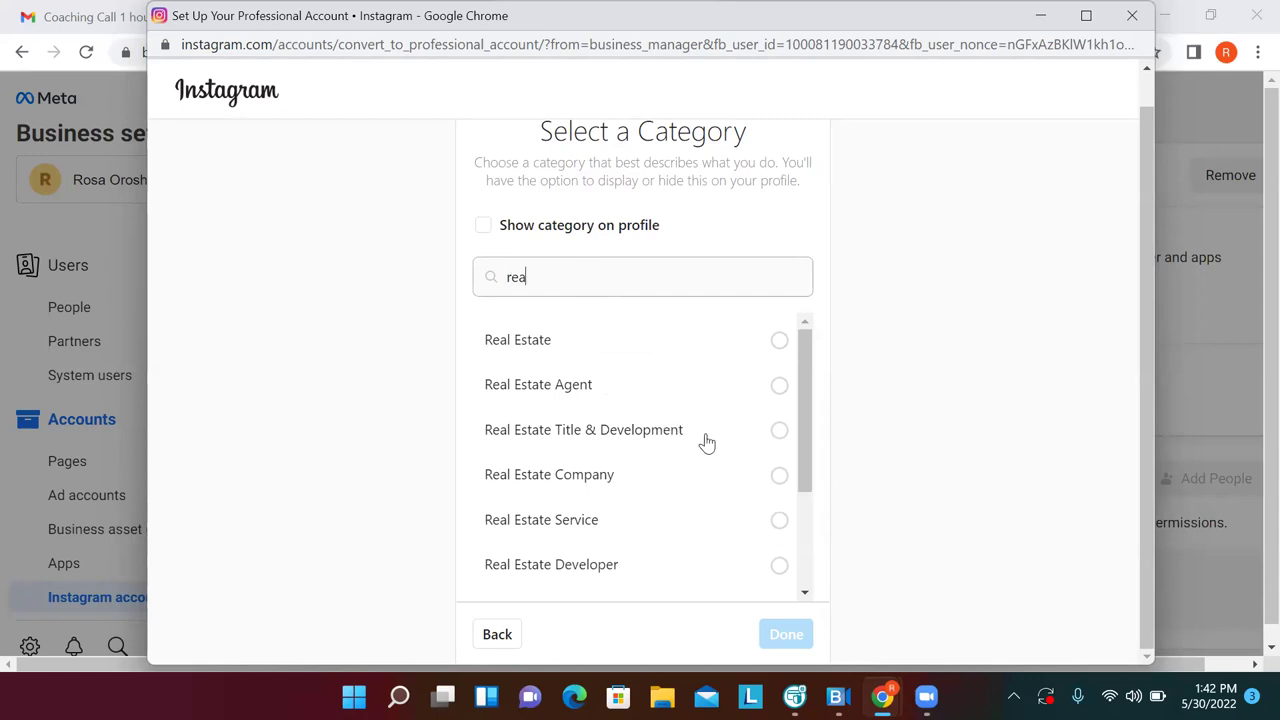
{"action": "left_click", "coordinate": [780, 521]}
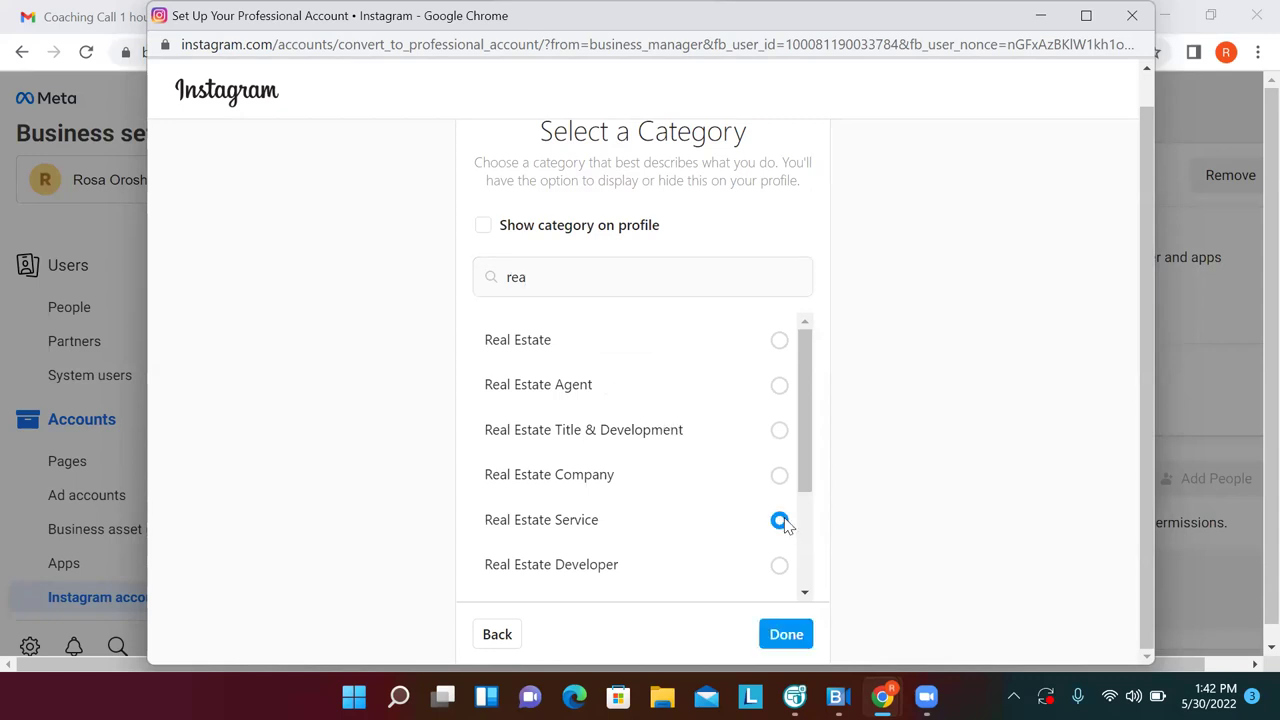
{"action": "key", "text": "Return"}
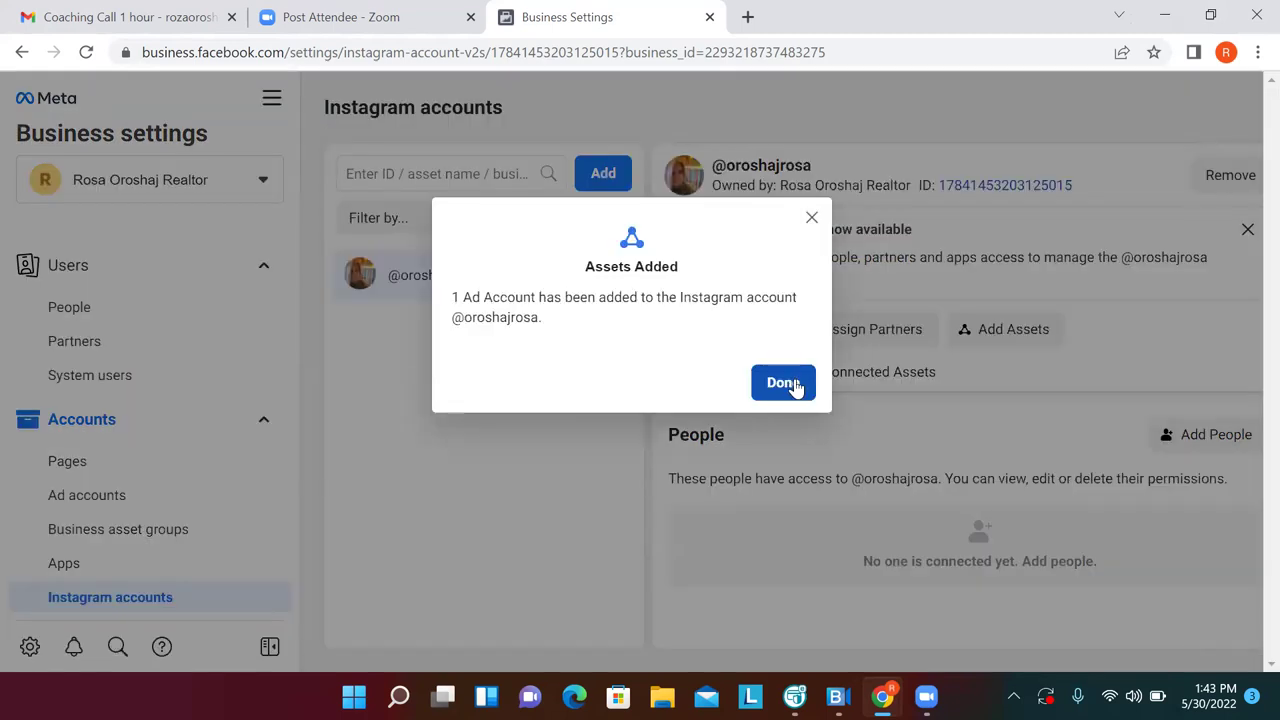
Give one person Content and Insights access to the Instagram account
{"action": "left_click", "coordinate": [783, 383]}
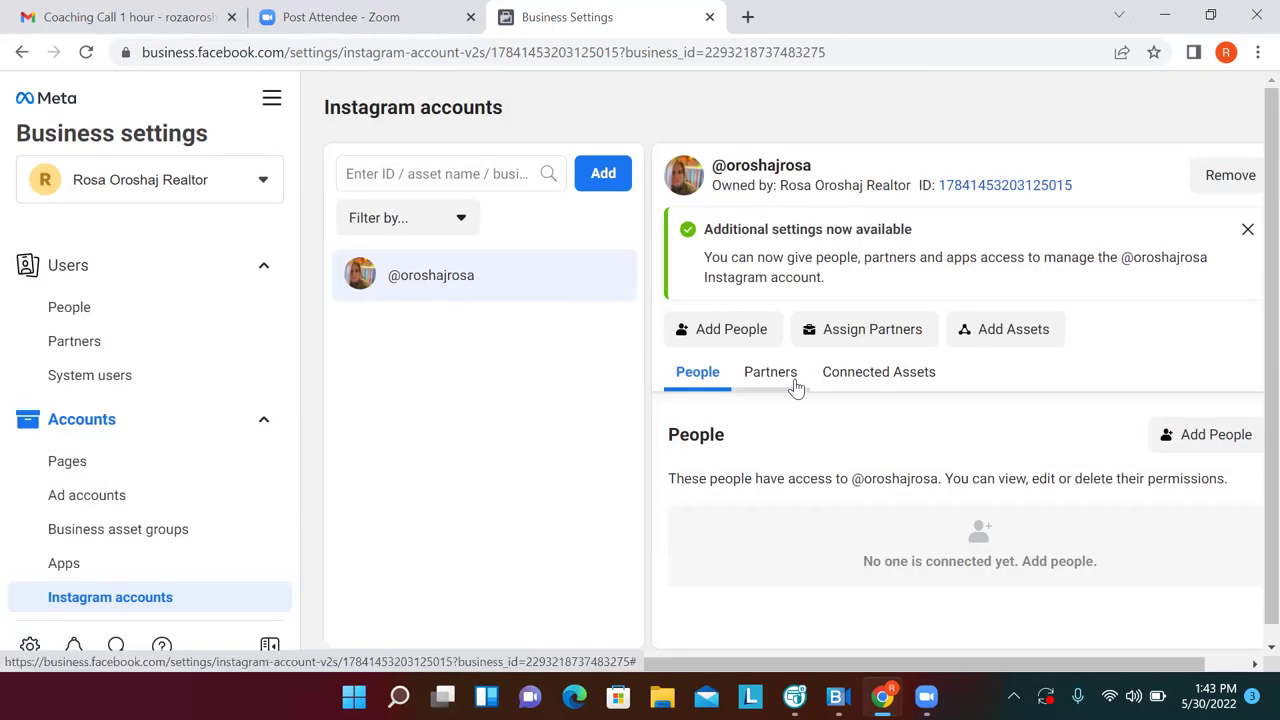
{"action": "left_click", "coordinate": [740, 330]}
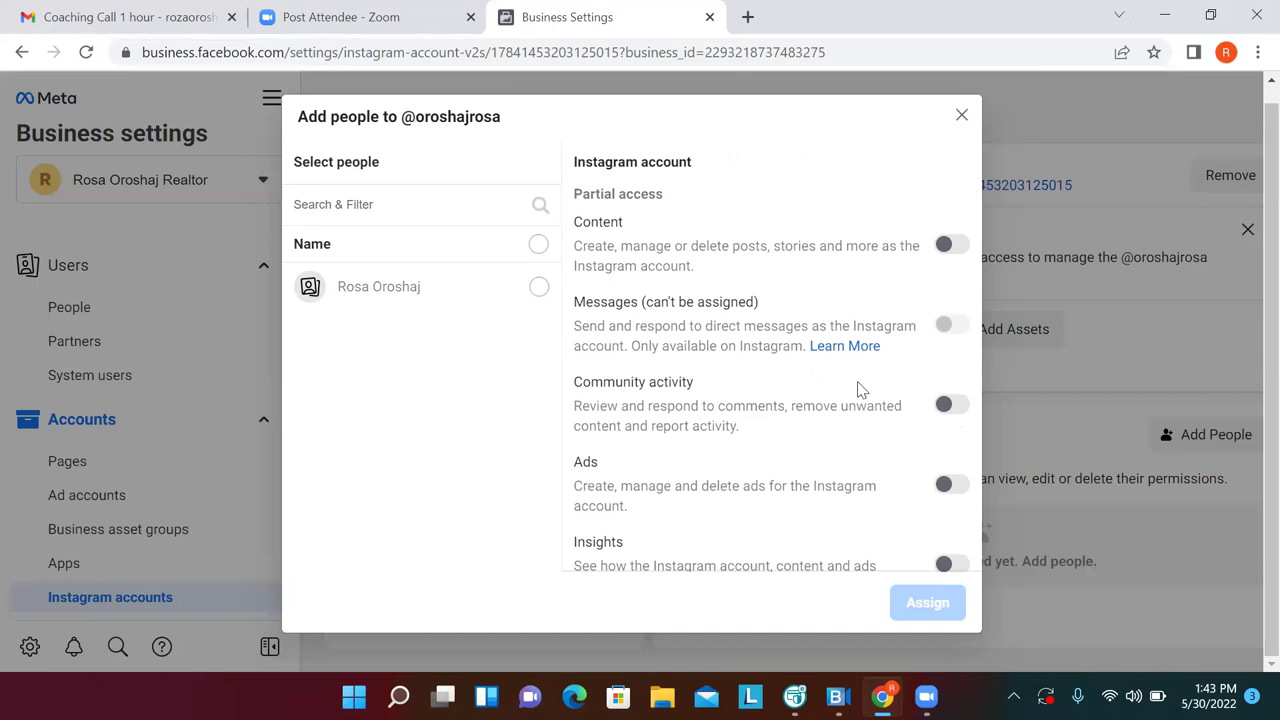
{"action": "left_click", "coordinate": [539, 290]}
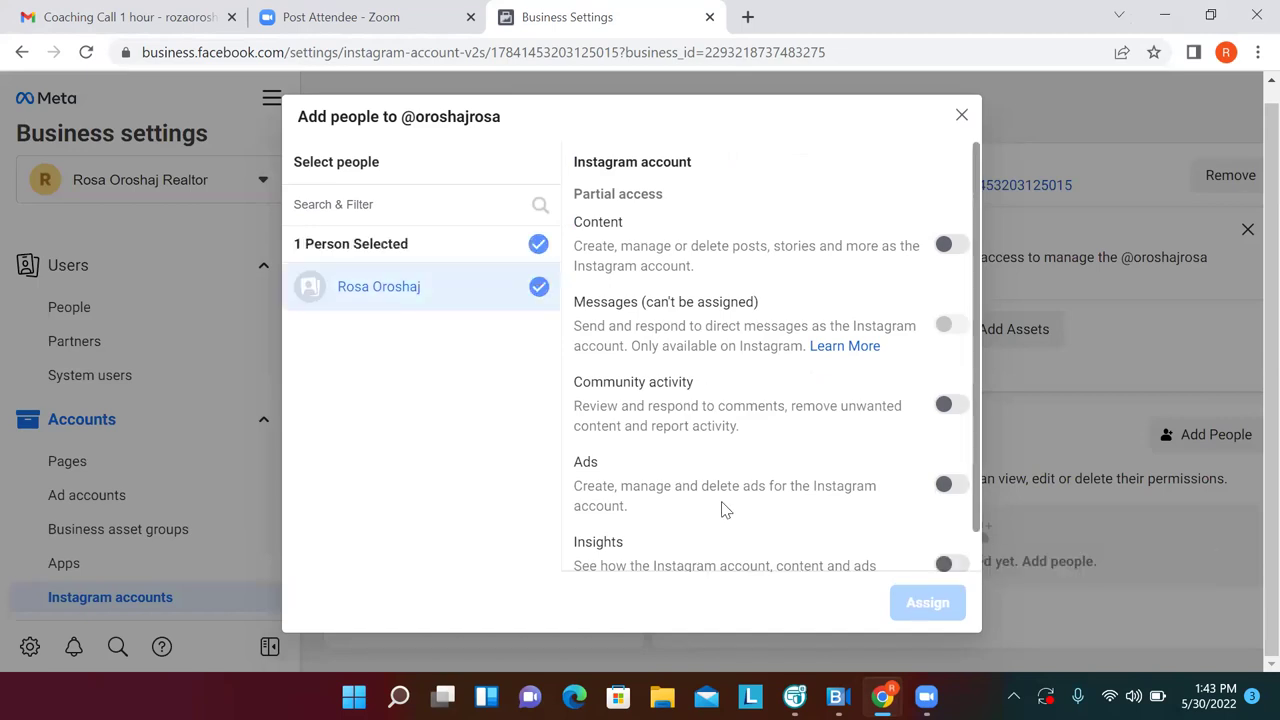
{"action": "left_click", "coordinate": [944, 245]}
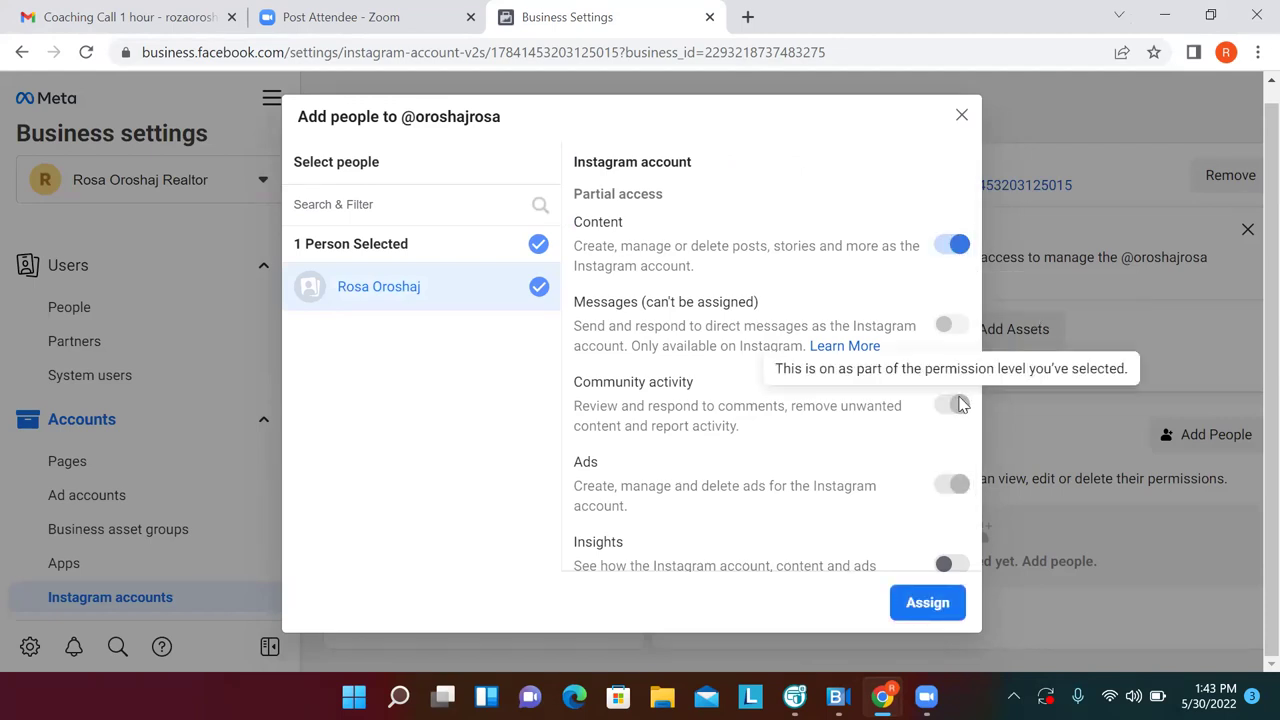
{"action": "left_click", "coordinate": [946, 566]}
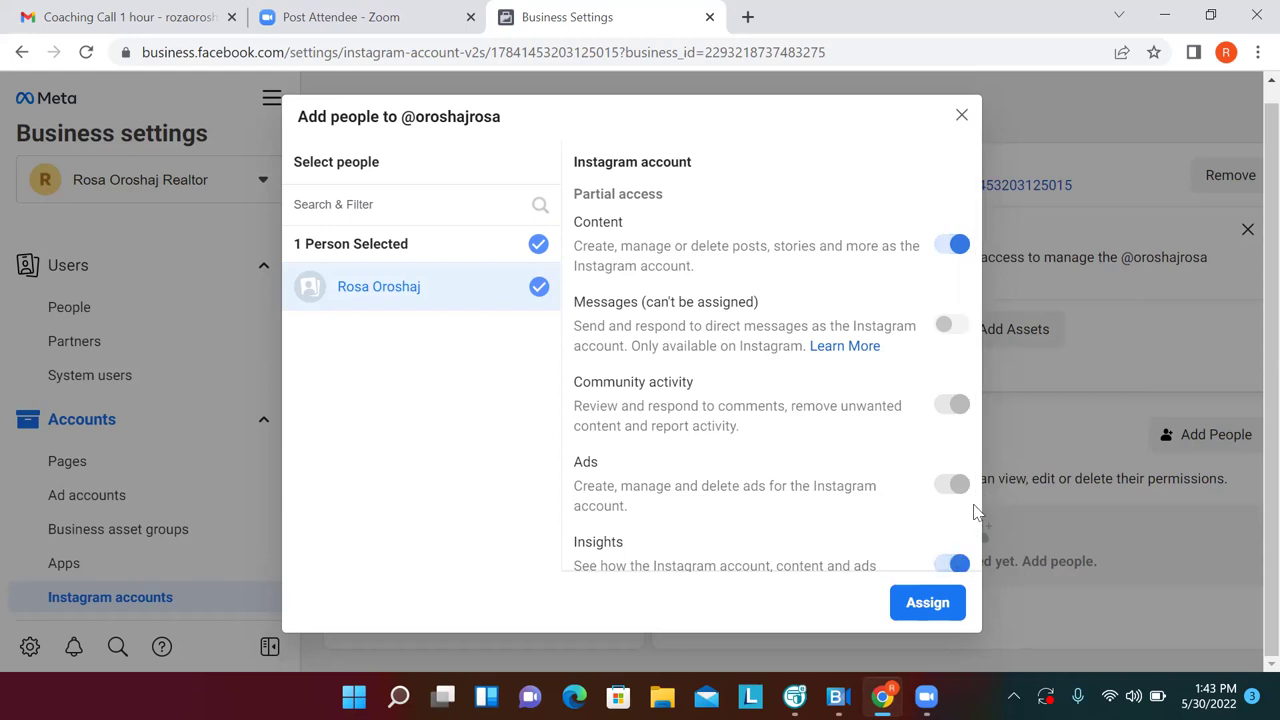
{"action": "left_click_drag", "start_coordinate": [973, 516], "coordinate": [972, 580]}
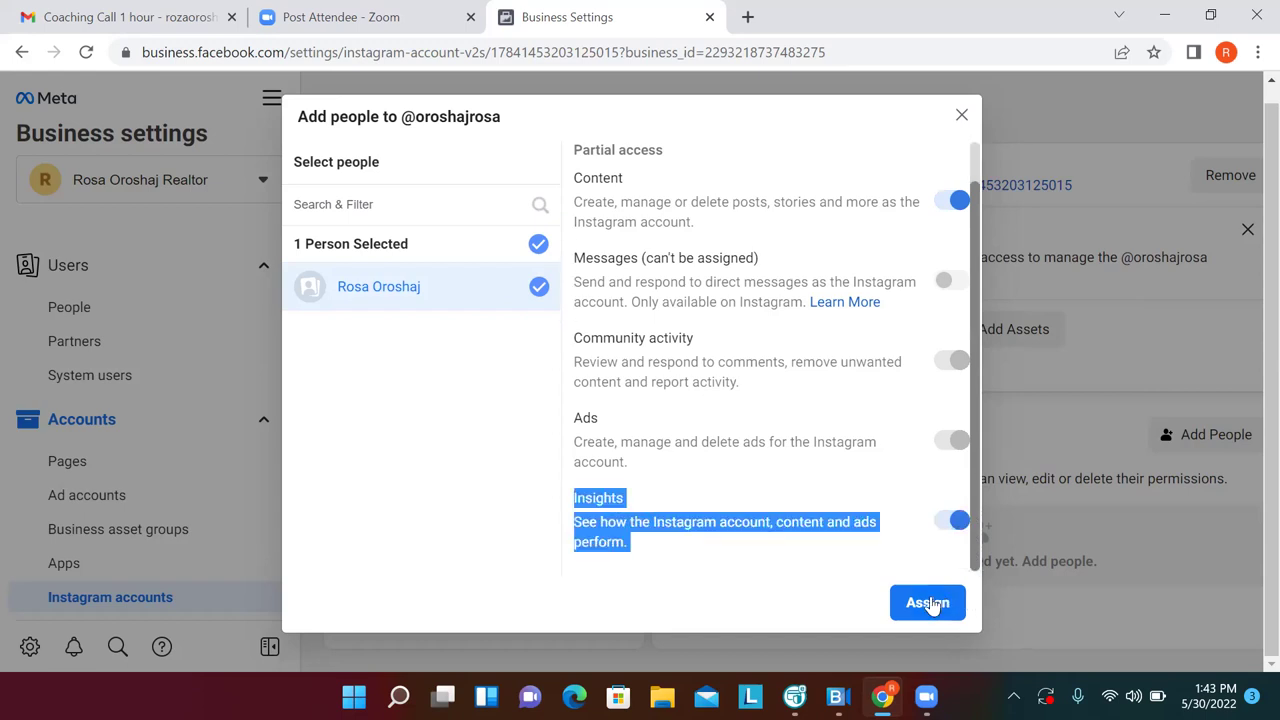
{"action": "left_click", "coordinate": [928, 603]}
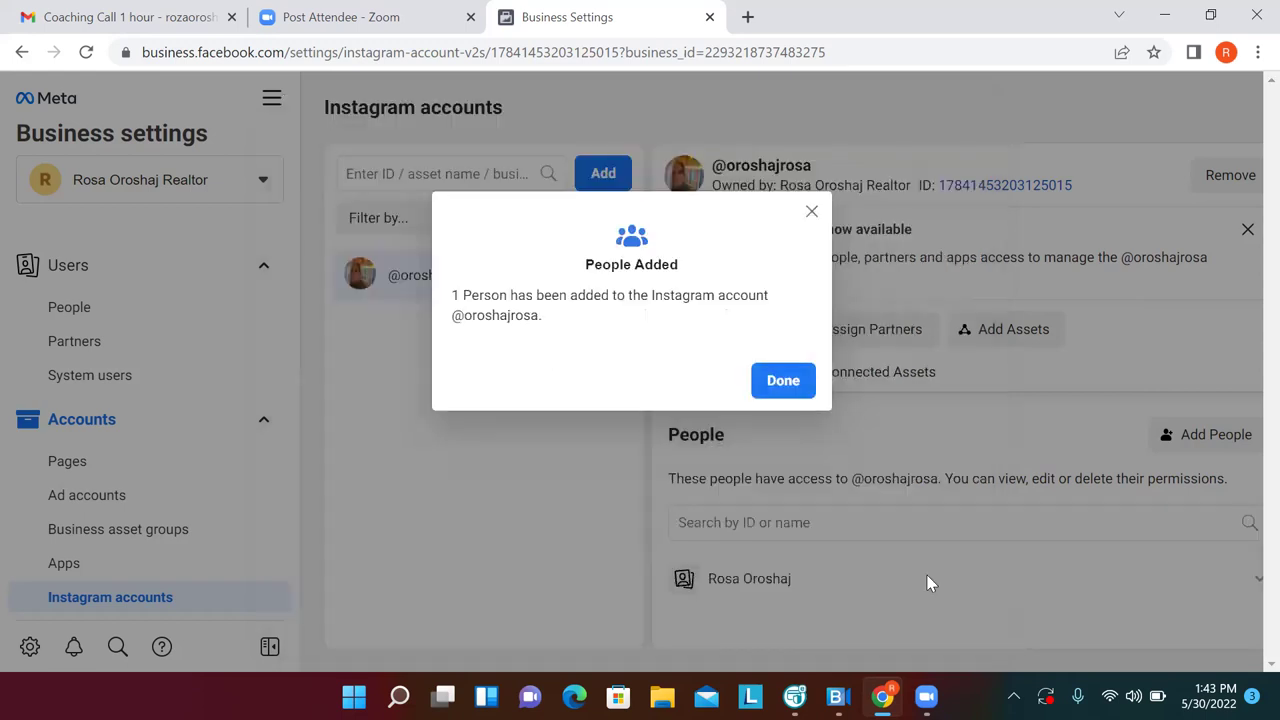
{"action": "left_click", "coordinate": [783, 381]}
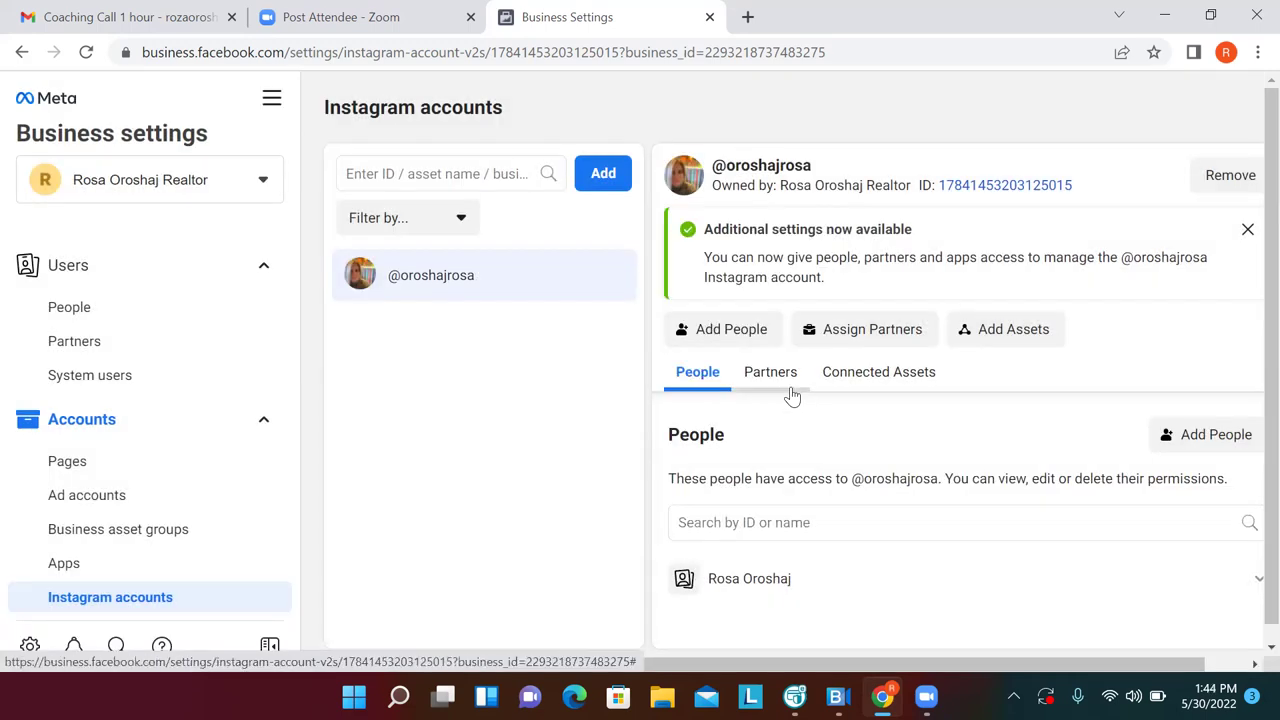
Add the realtor ad account as an asset of the Instagram account
{"action": "left_click", "coordinate": [1005, 330]}
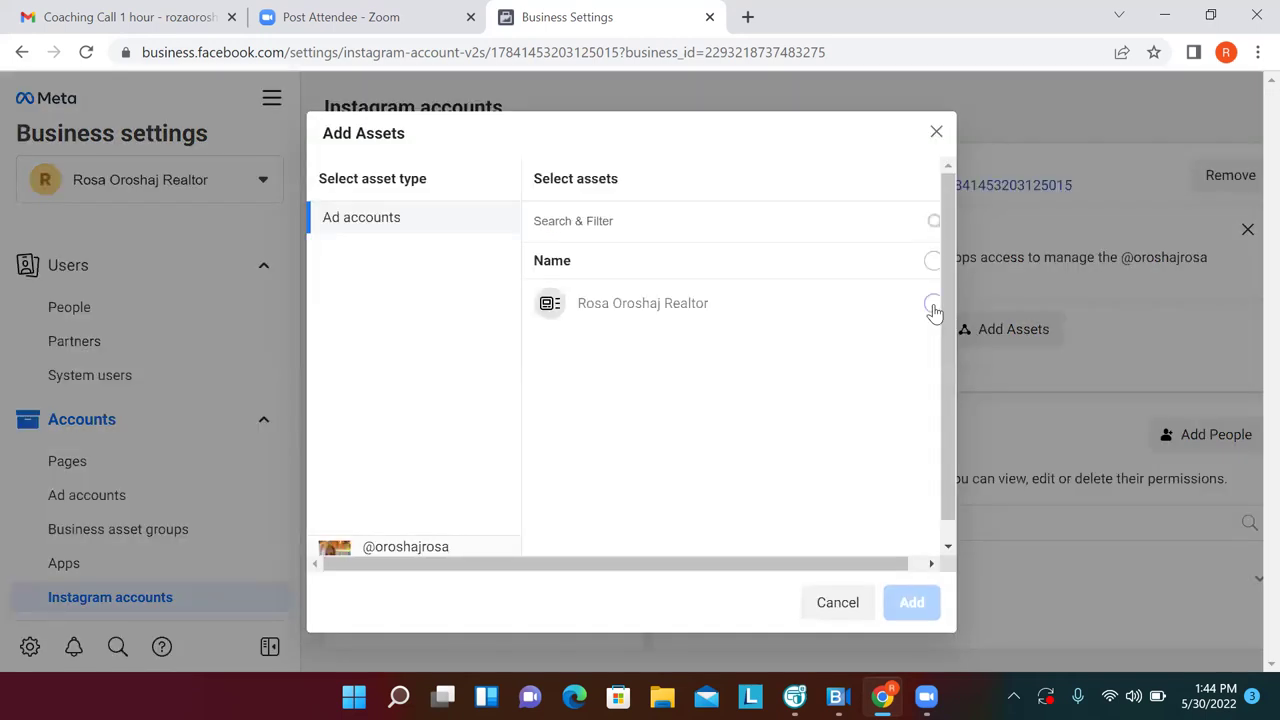
{"action": "left_click", "coordinate": [933, 306]}
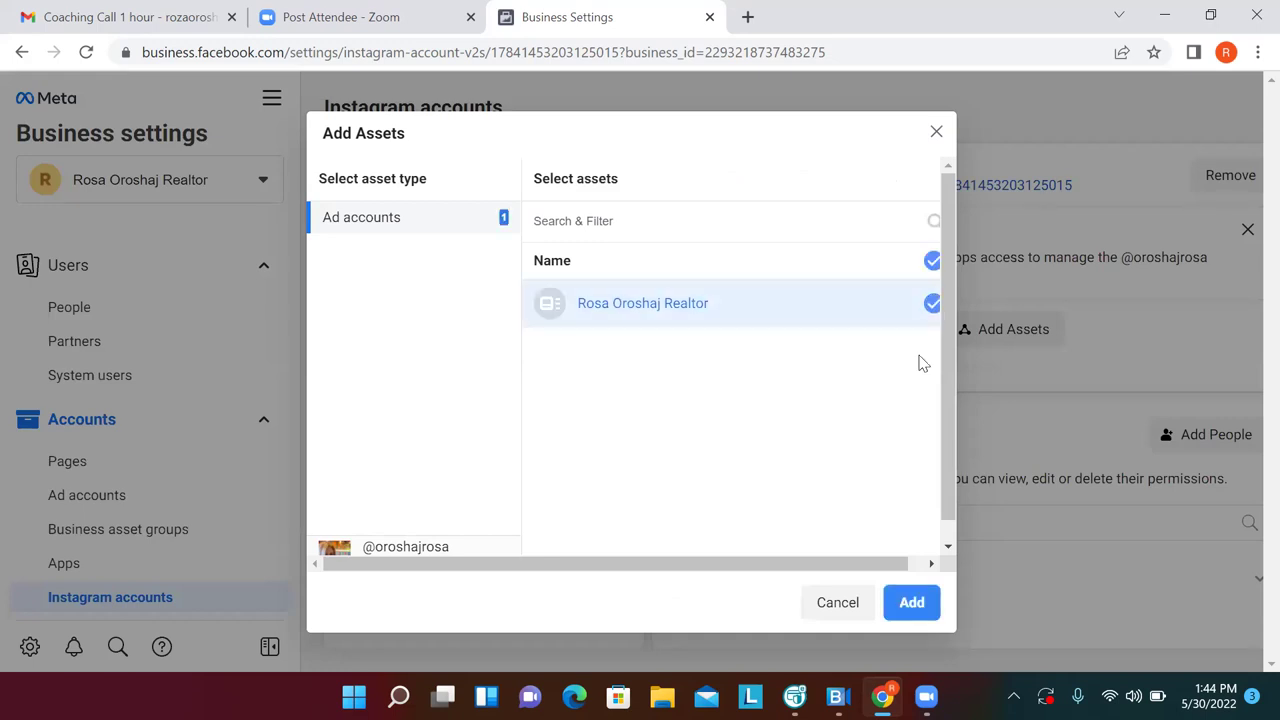
{"action": "left_click", "coordinate": [912, 603]}
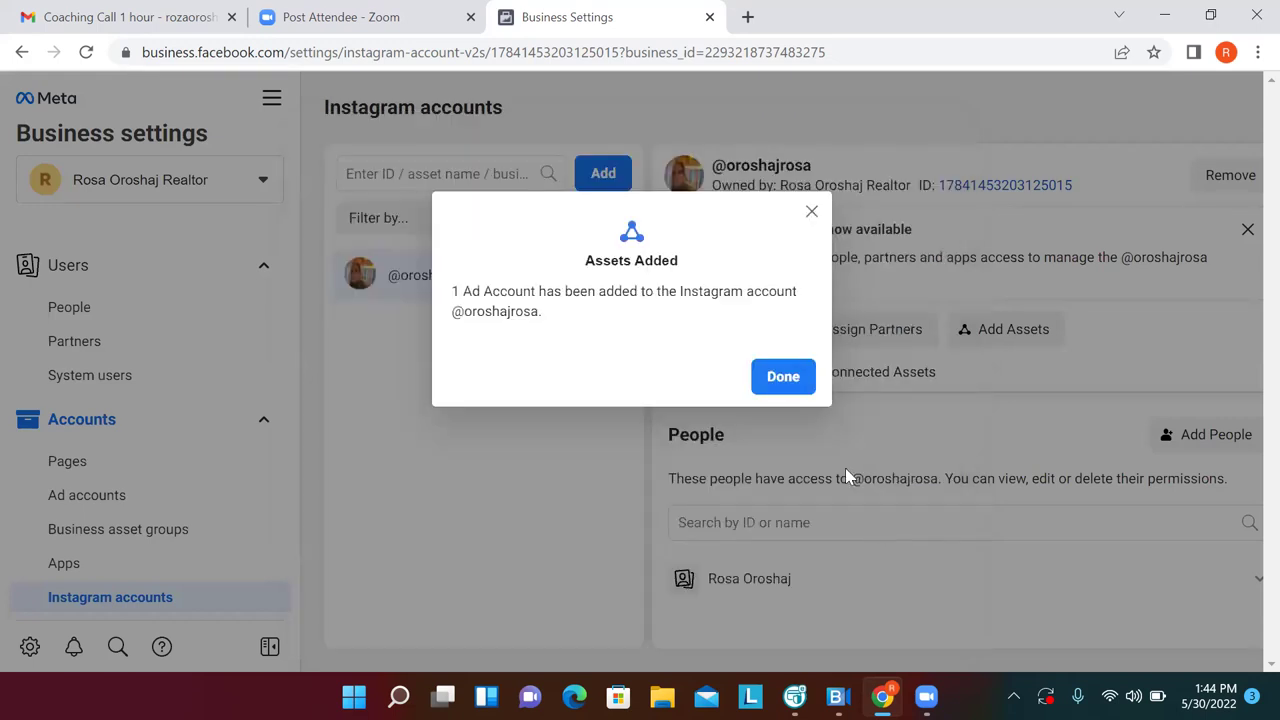
{"action": "left_click", "coordinate": [780, 377]}
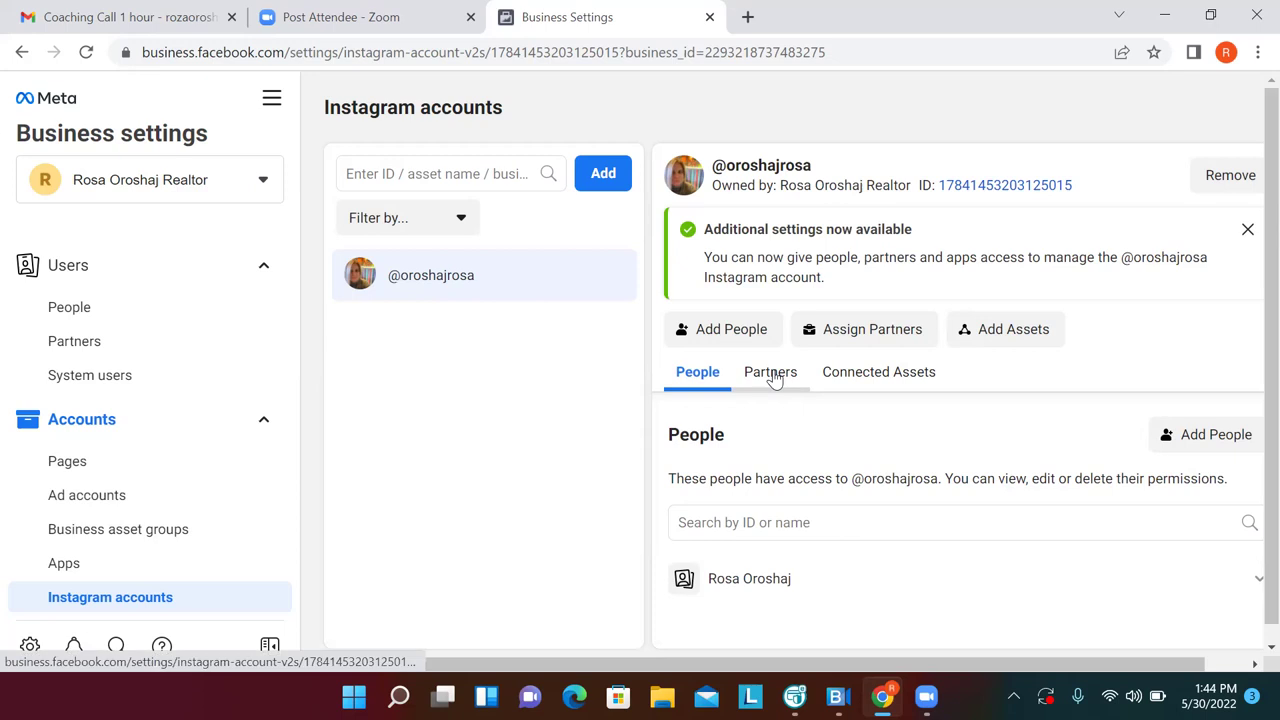
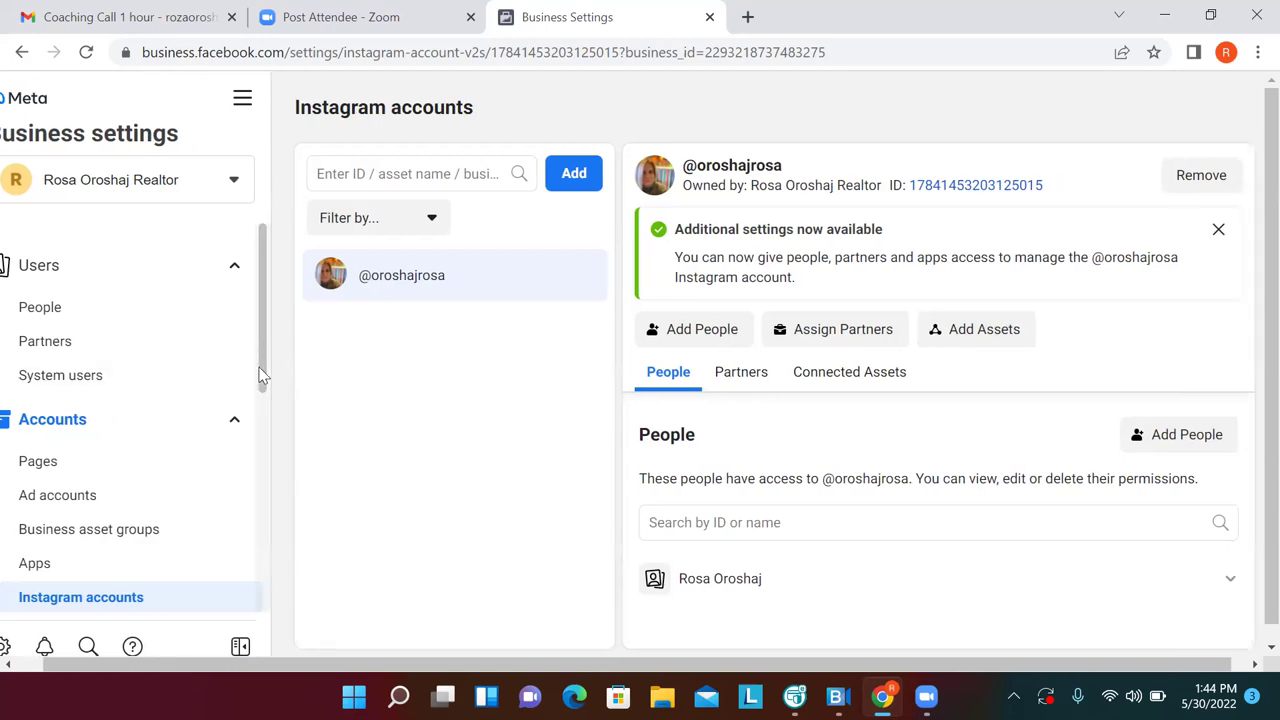
Expand Data Sources in the sidebar and open its Pixels page
{"action": "scroll", "coordinate": [256, 370], "scroll_direction": "down", "scroll_amount": 2}
{"action": "scroll", "coordinate": [258, 375], "scroll_direction": "down", "scroll_amount": 1}
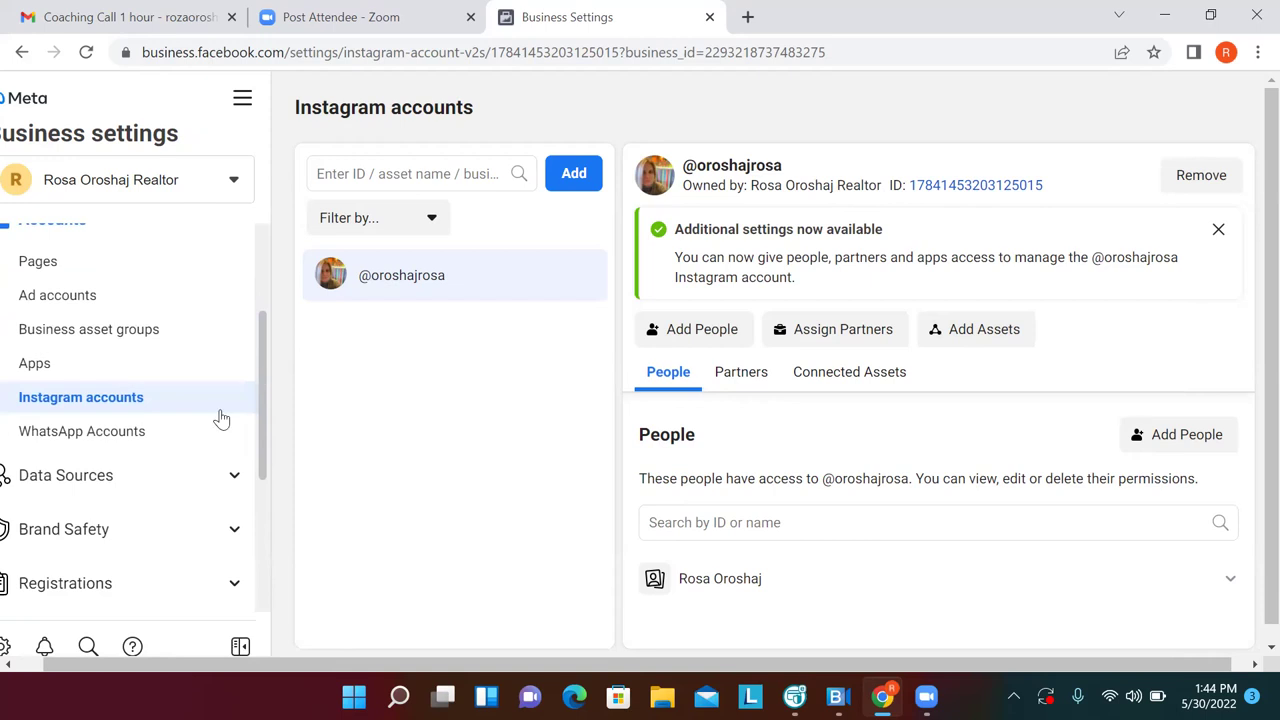
{"action": "left_click", "coordinate": [230, 478]}
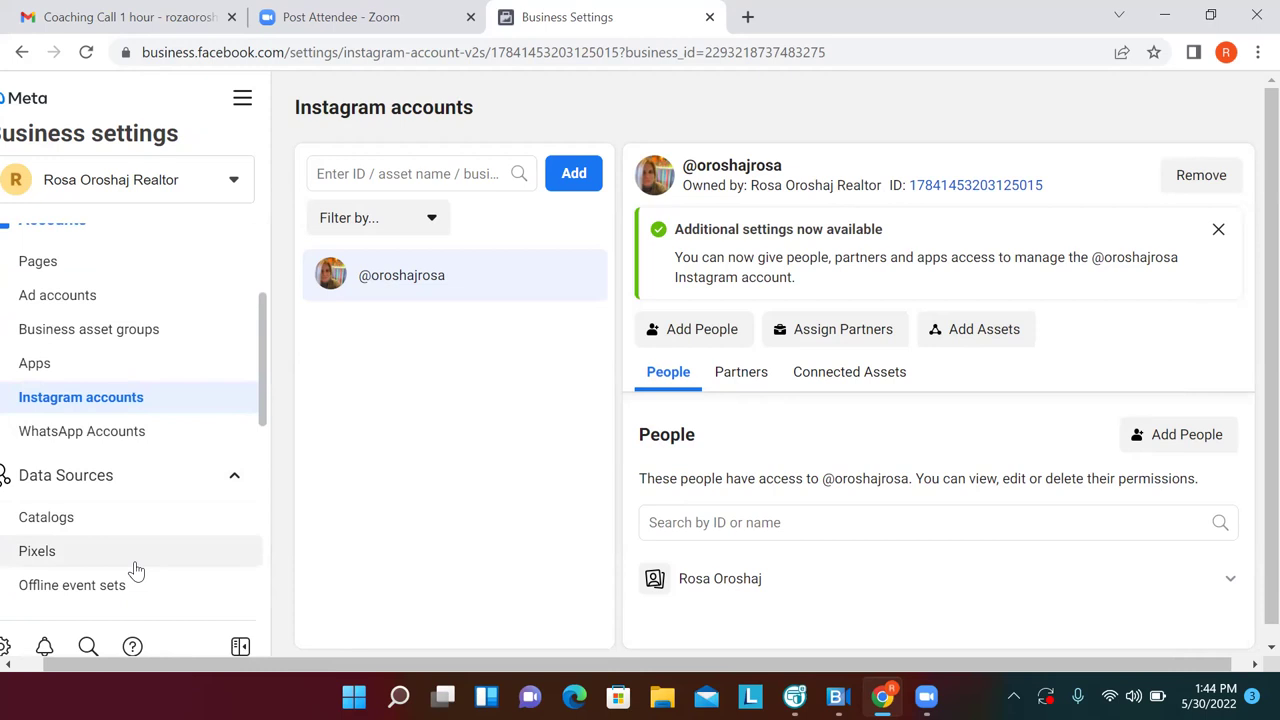
{"action": "left_click", "coordinate": [135, 570]}
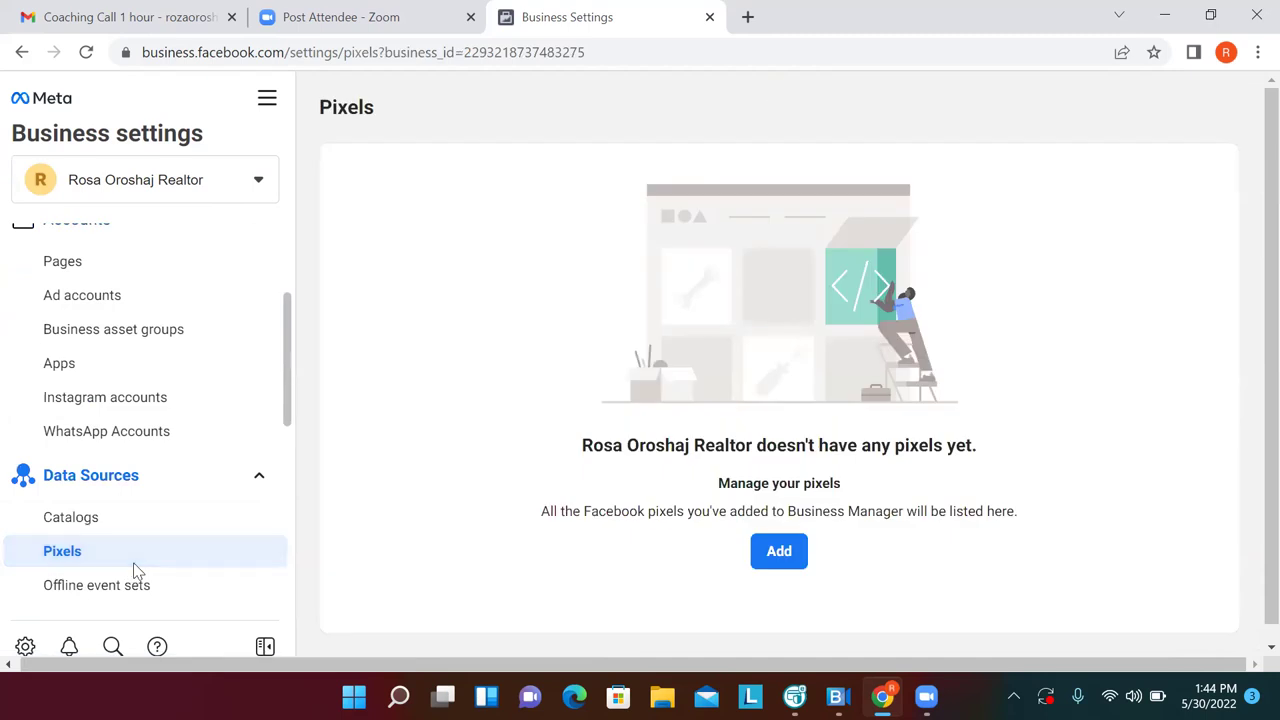
Create a new pixel named after the business, removing "'s Pixel" and leaving the website URL blank
{"action": "left_click", "coordinate": [787, 556]}
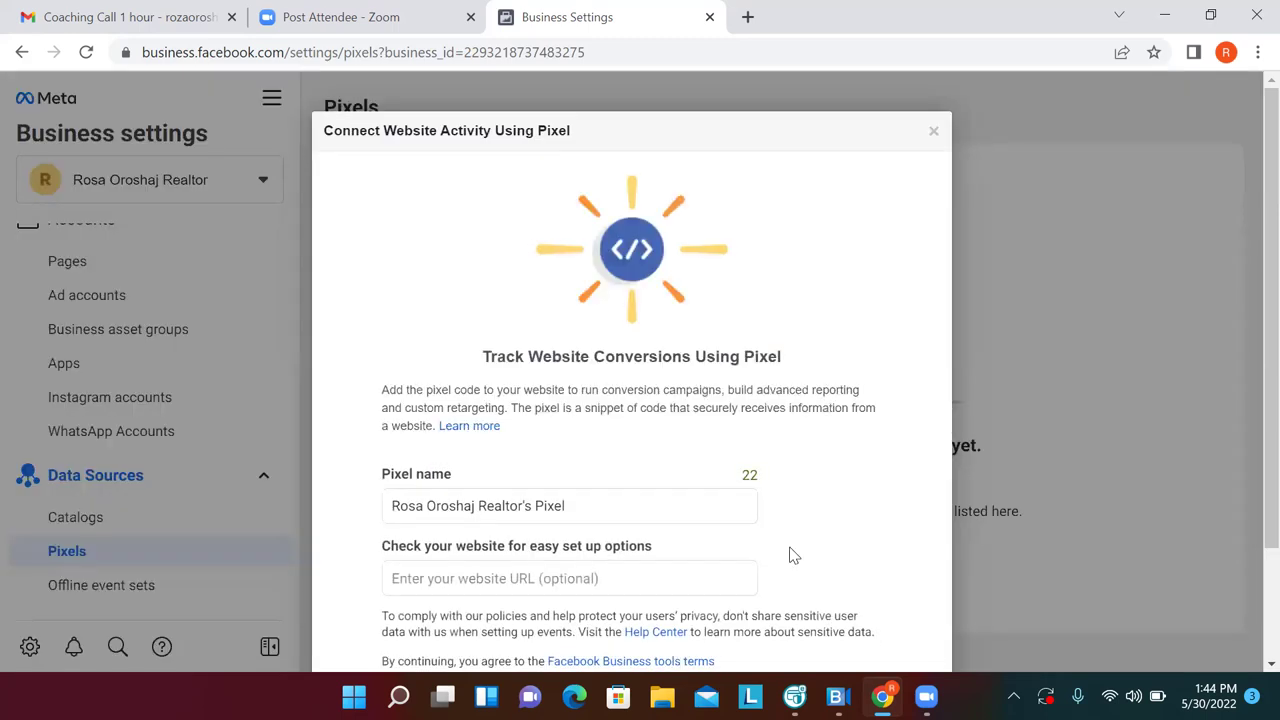
{"action": "left_click", "coordinate": [611, 508]}
{"action": "key", "text": "BackSpace"}
{"action": "key", "text": "BackSpace"}
{"action": "key", "text": "BackSpace"}
{"action": "key", "text": "BackSpace"}
{"action": "key", "text": "BackSpace"}
{"action": "key", "text": "BackSpace"}
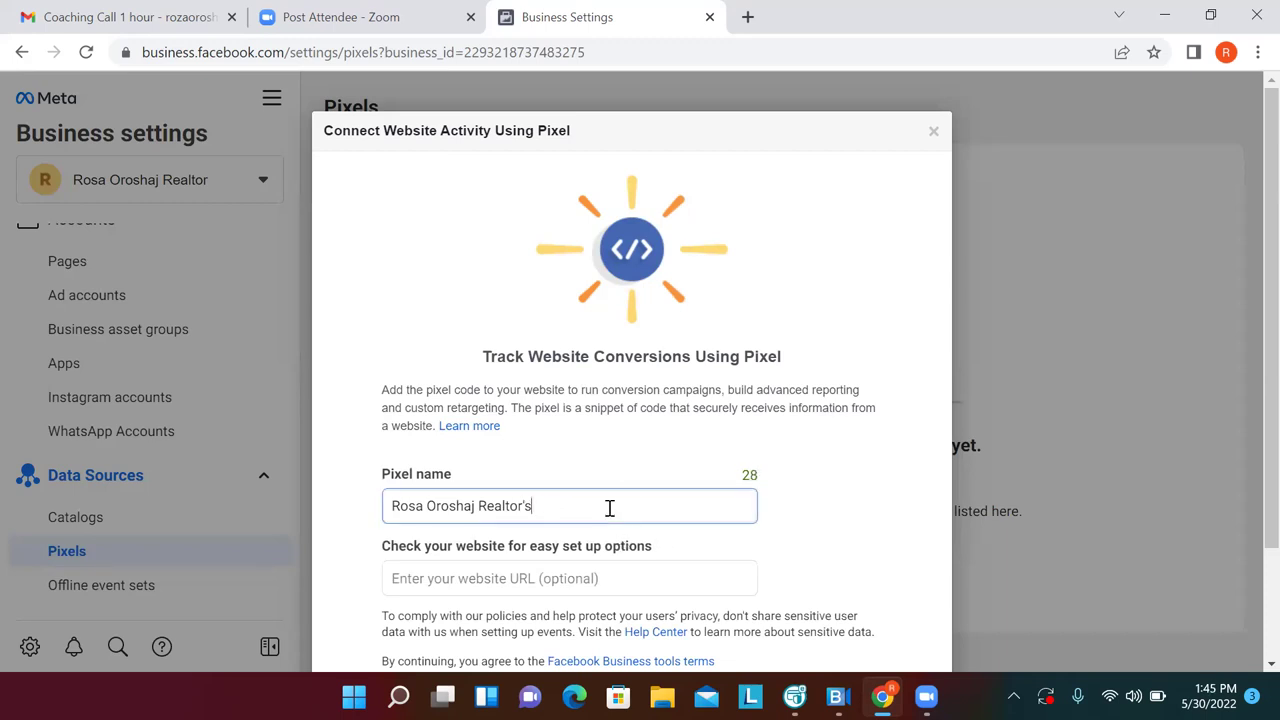
{"action": "key", "text": "BackSpace"}
{"action": "key", "text": "BackSpace"}
{"action": "left_click", "coordinate": [572, 578]}
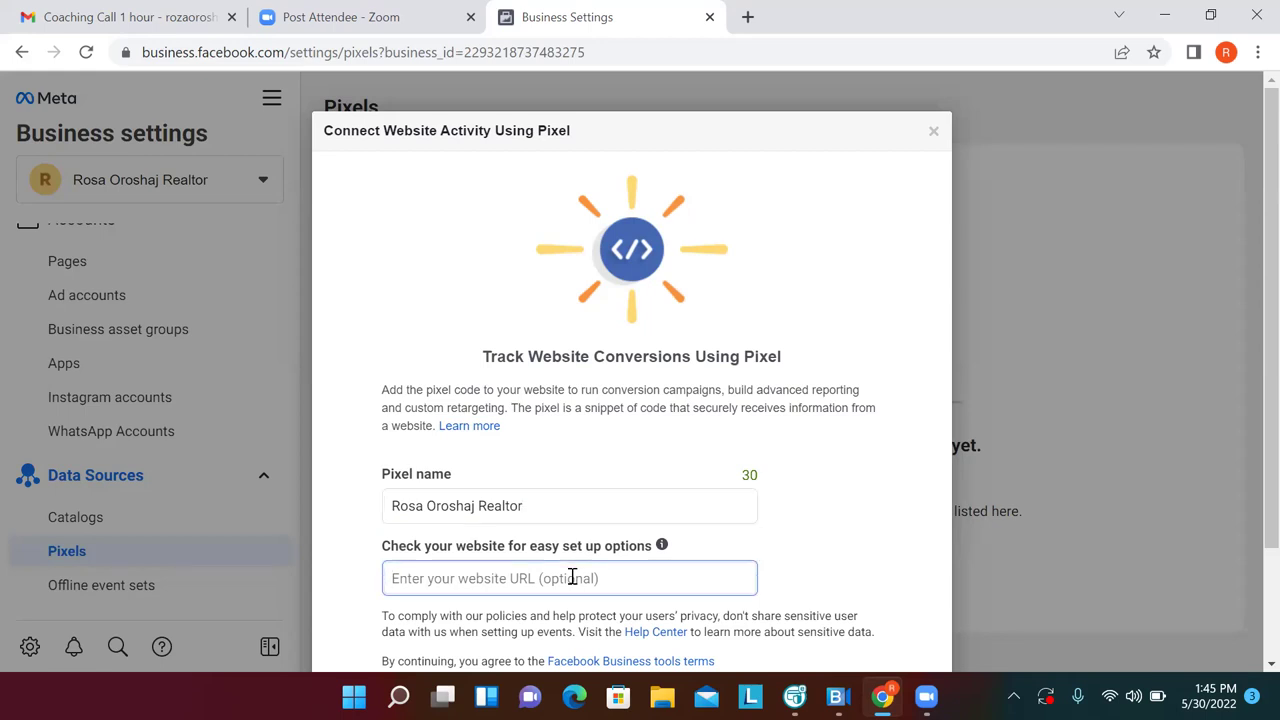
{"action": "left_click", "coordinate": [810, 583]}
{"action": "scroll", "coordinate": [810, 583], "scroll_direction": "down", "scroll_amount": 1}
{"action": "scroll", "coordinate": [860, 600], "scroll_direction": "down", "scroll_amount": 2}
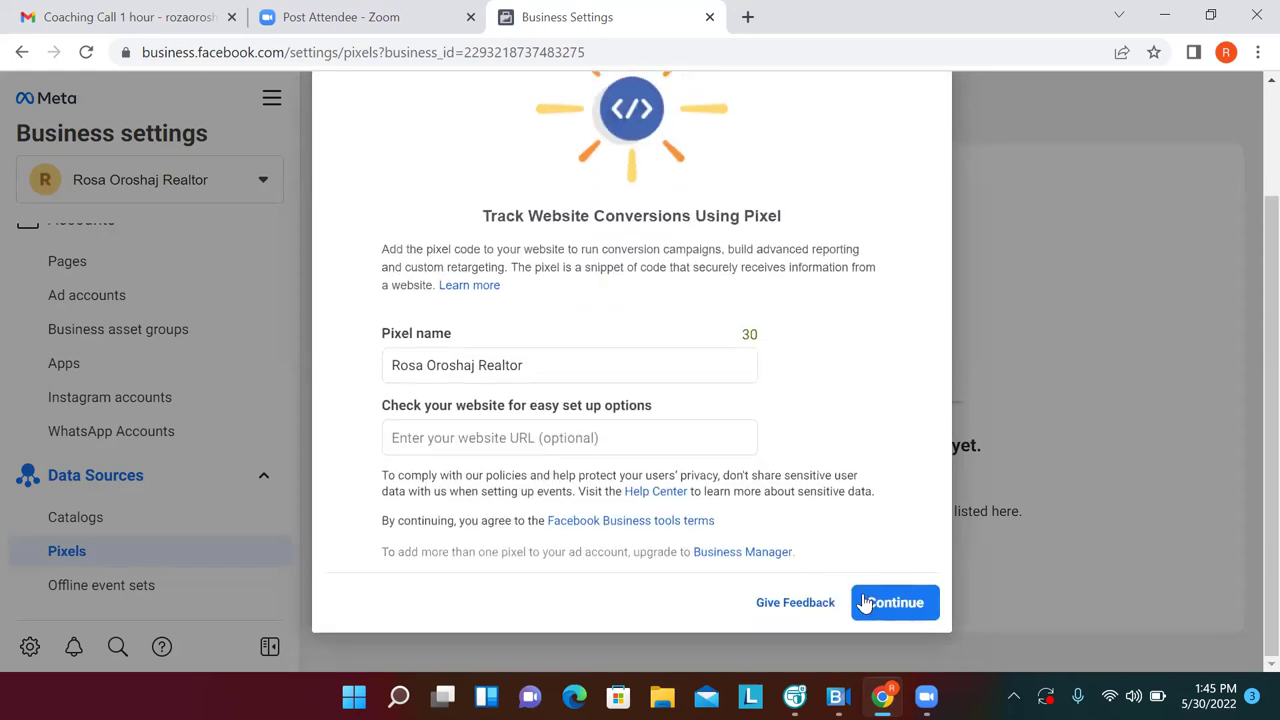
{"action": "left_click", "coordinate": [875, 605]}
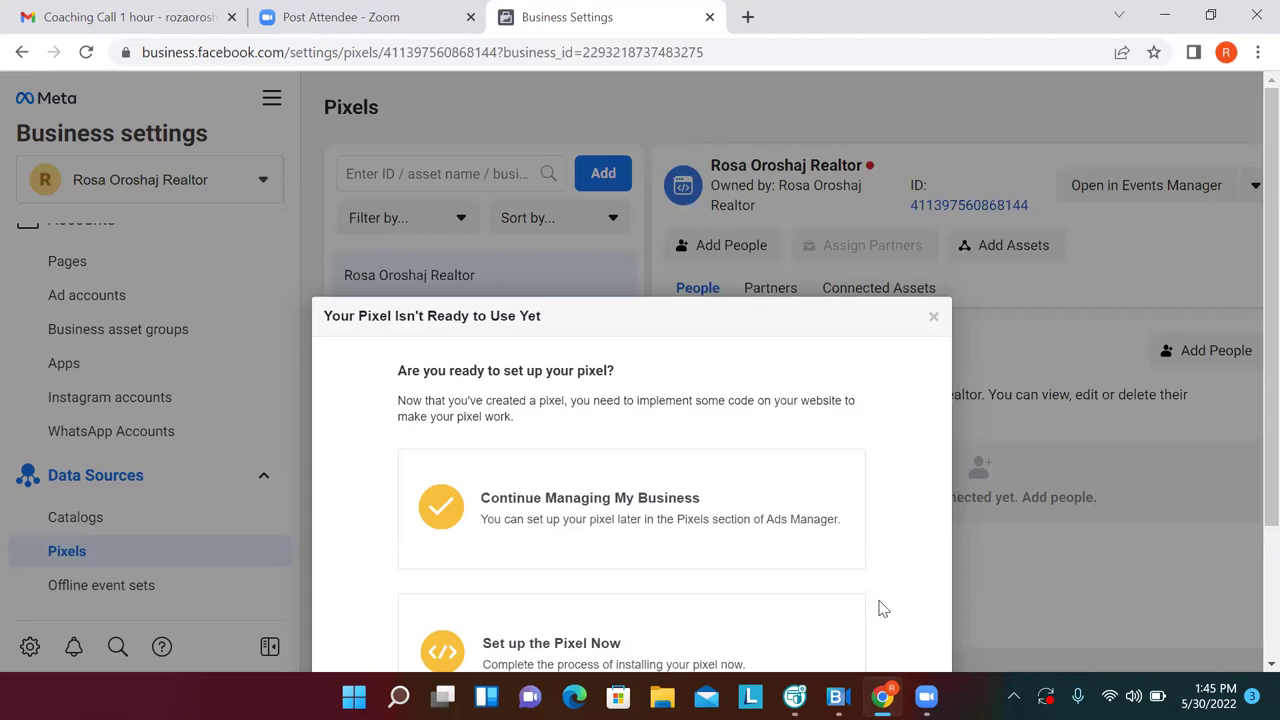
Choose to set up the pixel now by manual installation and copy its base code
{"action": "scroll", "coordinate": [883, 609], "scroll_direction": "down", "scroll_amount": 1}
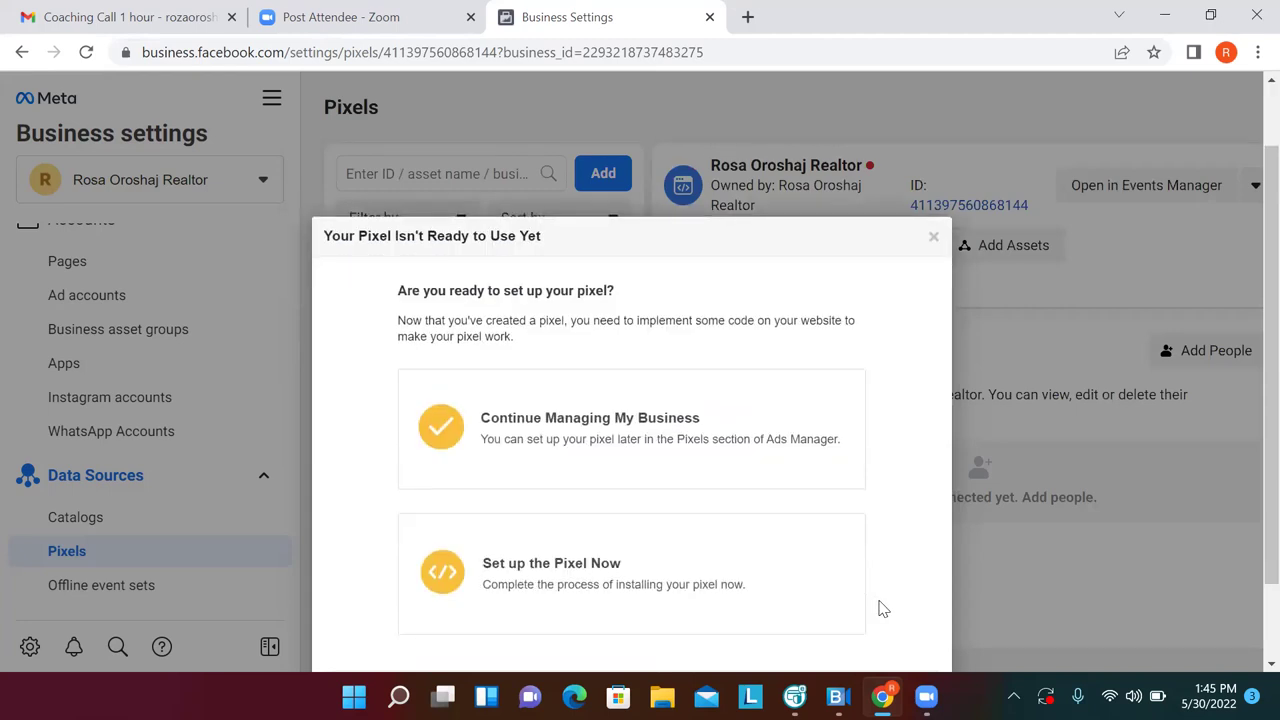
{"action": "left_click", "coordinate": [880, 604]}
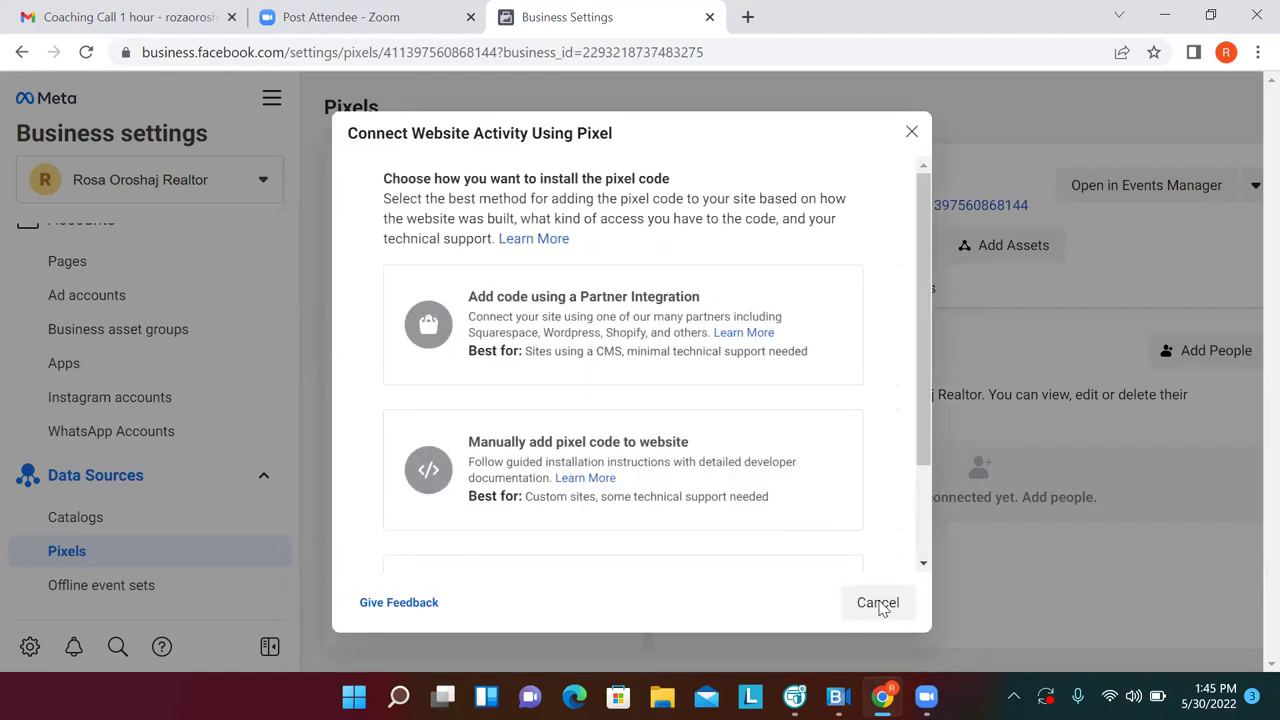
{"action": "left_click", "coordinate": [624, 485]}
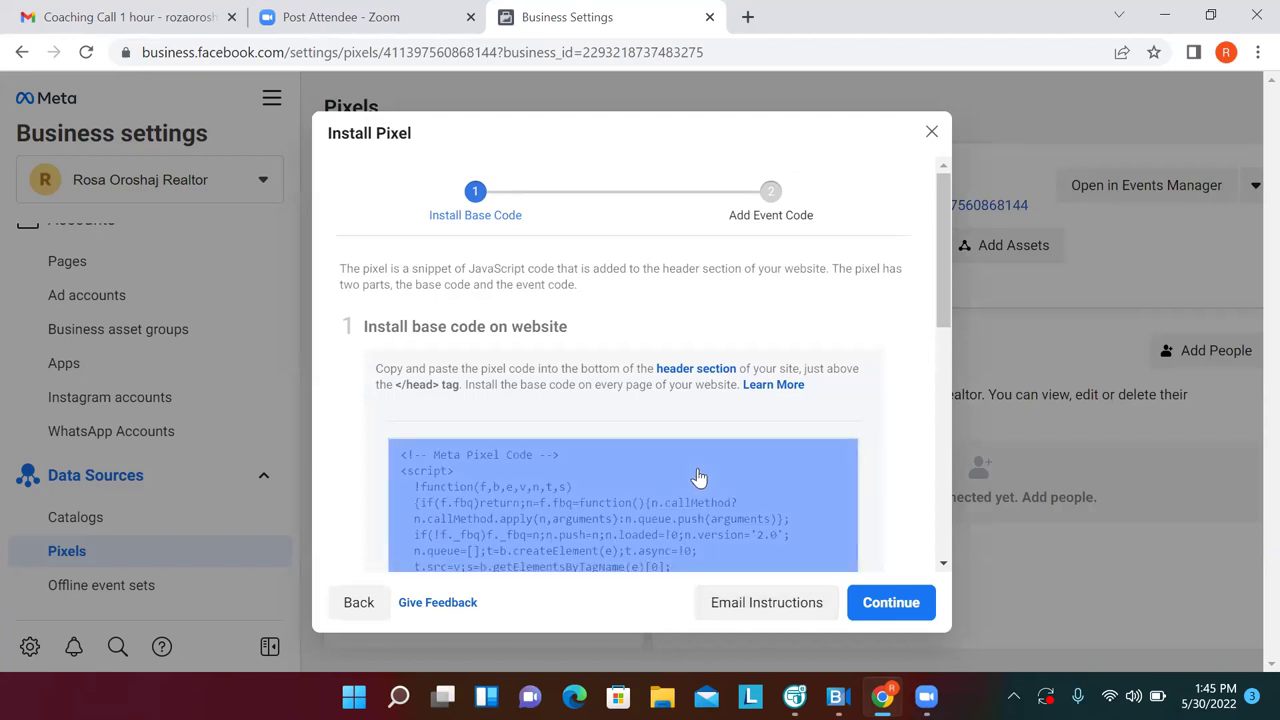
{"action": "left_click", "coordinate": [699, 477]}
Finish base code installation with Automatic Advanced Matching on, and cancel event setup
{"action": "scroll", "coordinate": [952, 567], "scroll_direction": "down", "scroll_amount": 6}
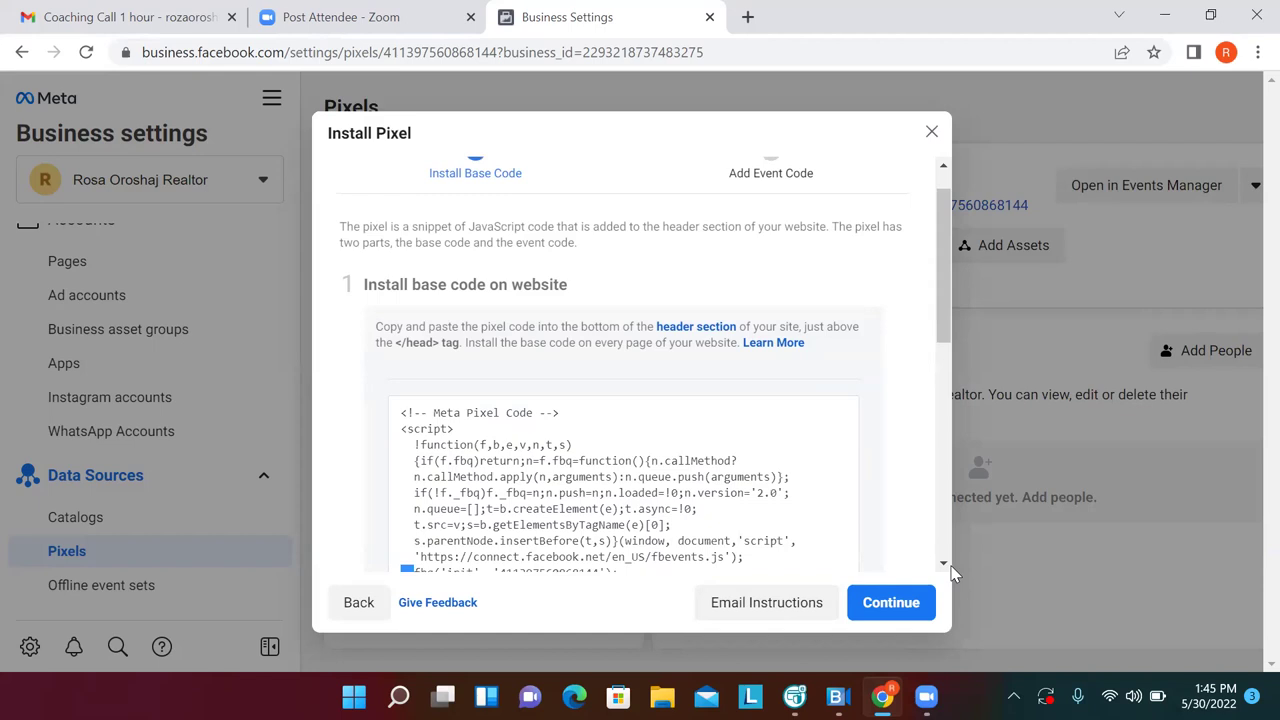
{"action": "scroll", "coordinate": [952, 572], "scroll_direction": "down", "scroll_amount": 1}
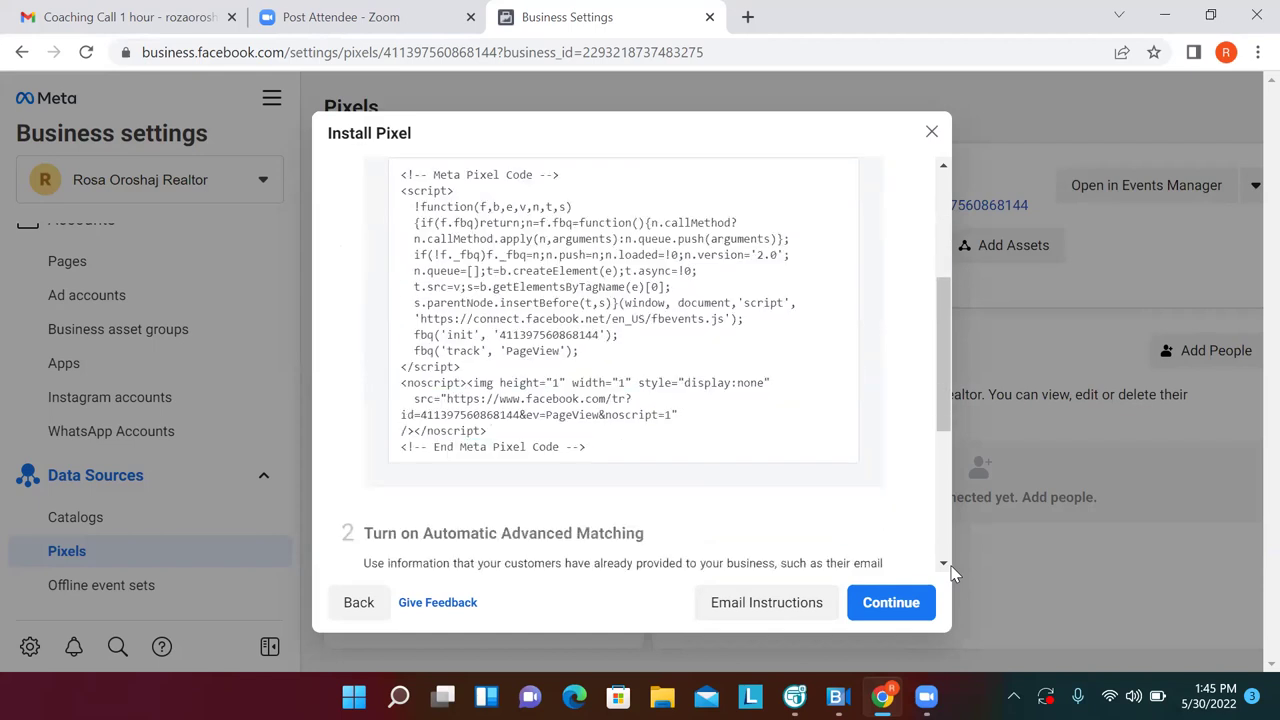
{"action": "scroll", "coordinate": [952, 572], "scroll_direction": "down", "scroll_amount": 4}
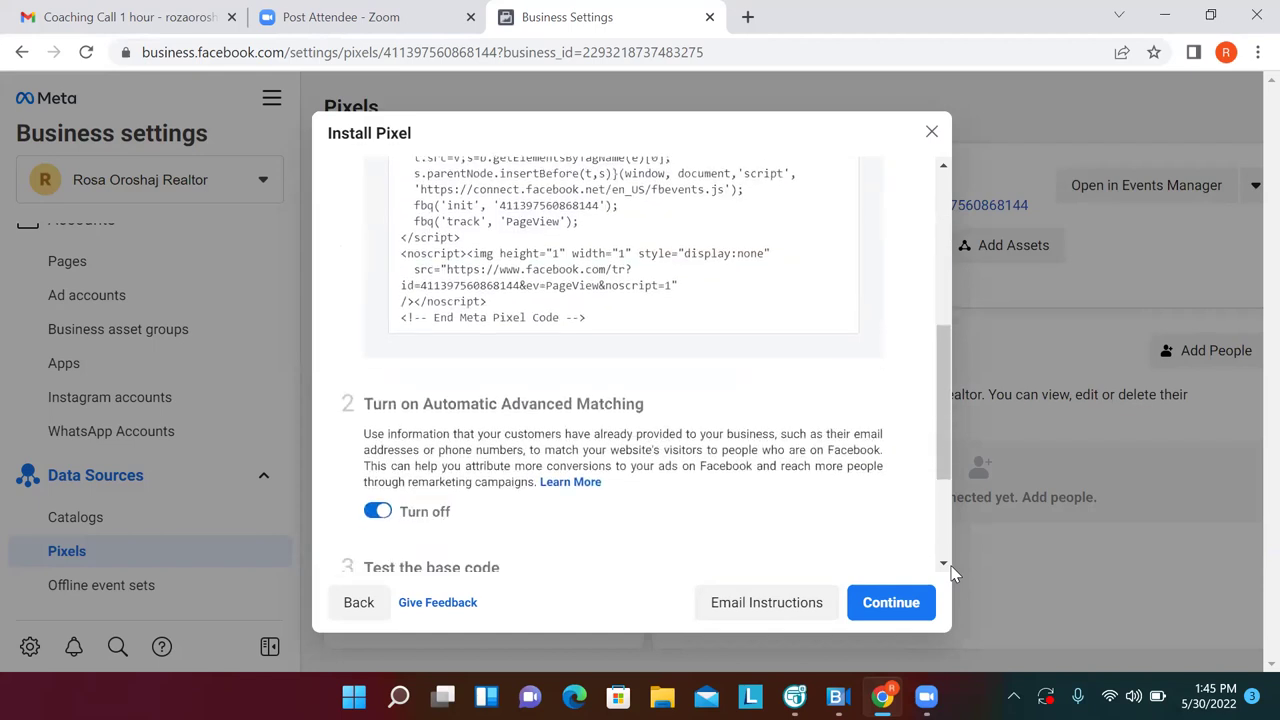
{"action": "scroll", "coordinate": [952, 572], "scroll_direction": "down", "scroll_amount": 1}
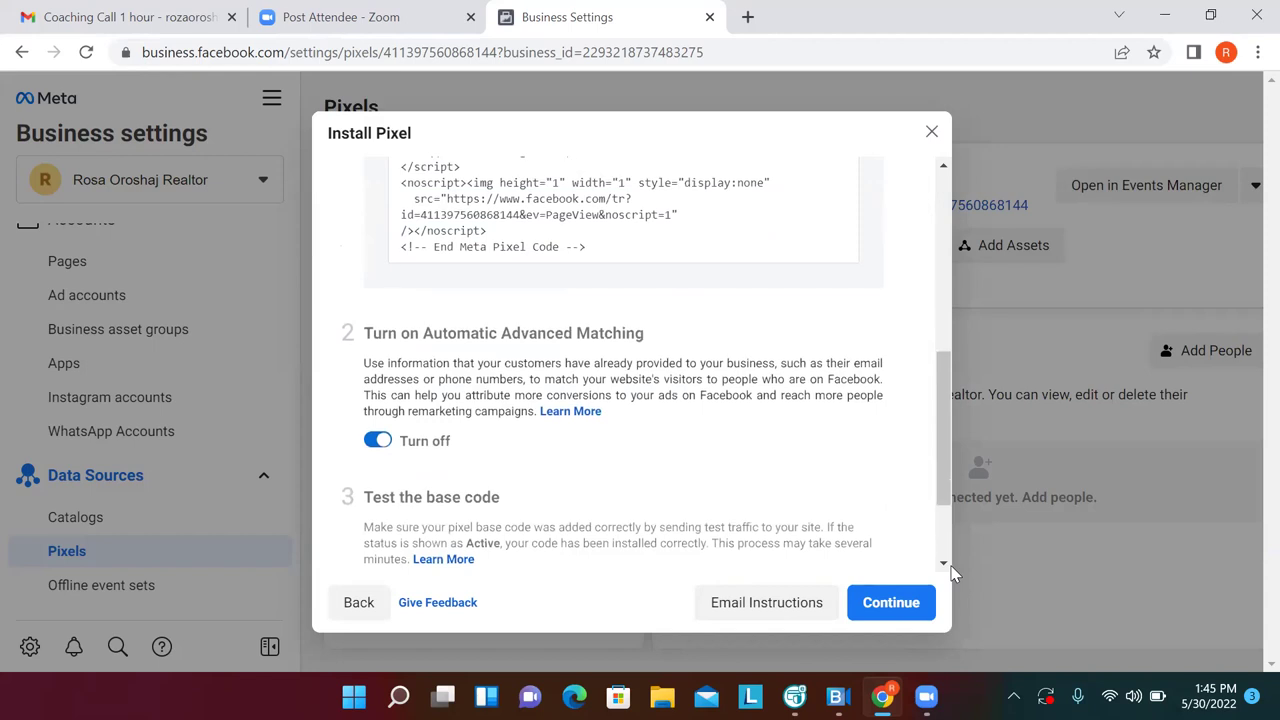
{"action": "left_click", "coordinate": [378, 442]}
{"action": "left_click", "coordinate": [378, 442]}
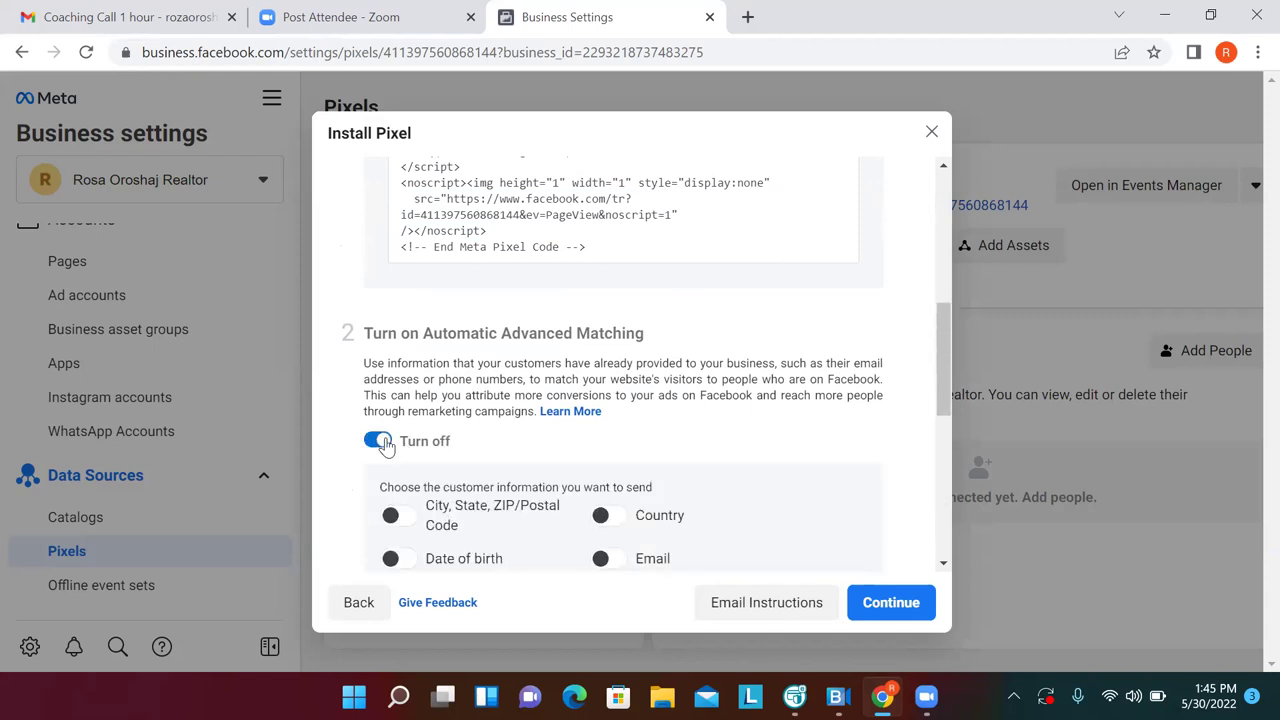
{"action": "left_click", "coordinate": [378, 442]}
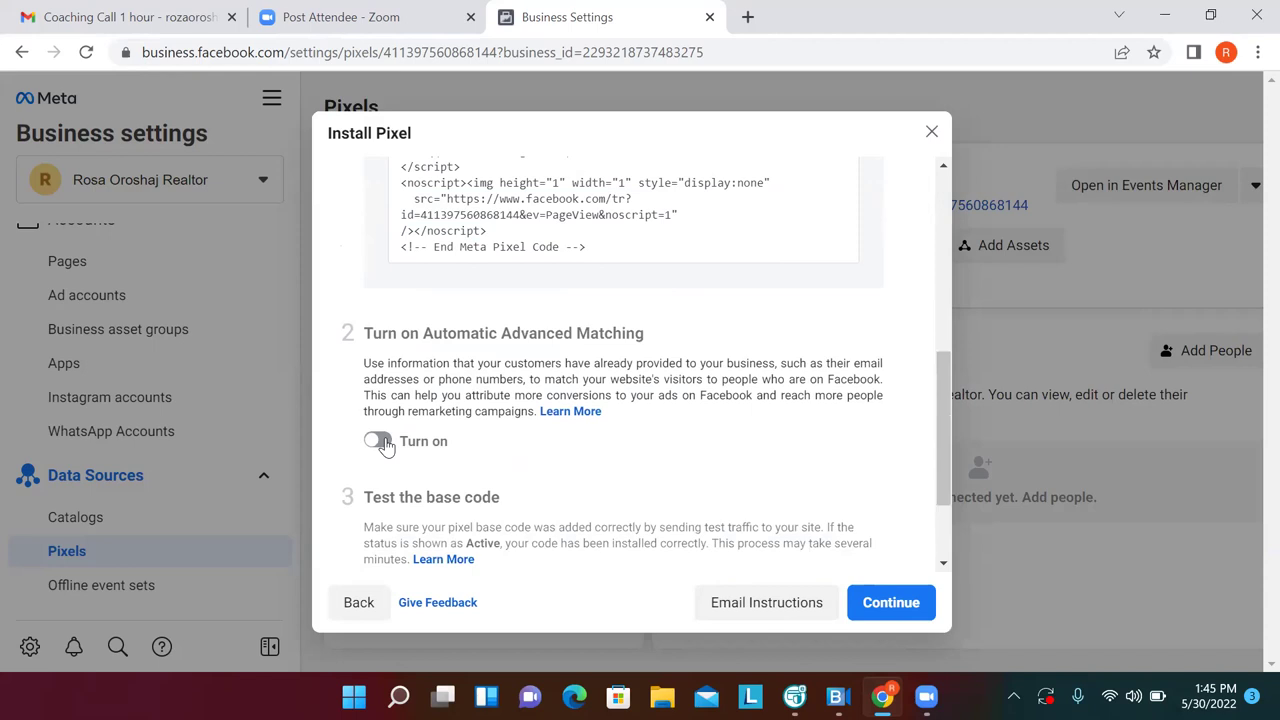
{"action": "left_click", "coordinate": [378, 442]}
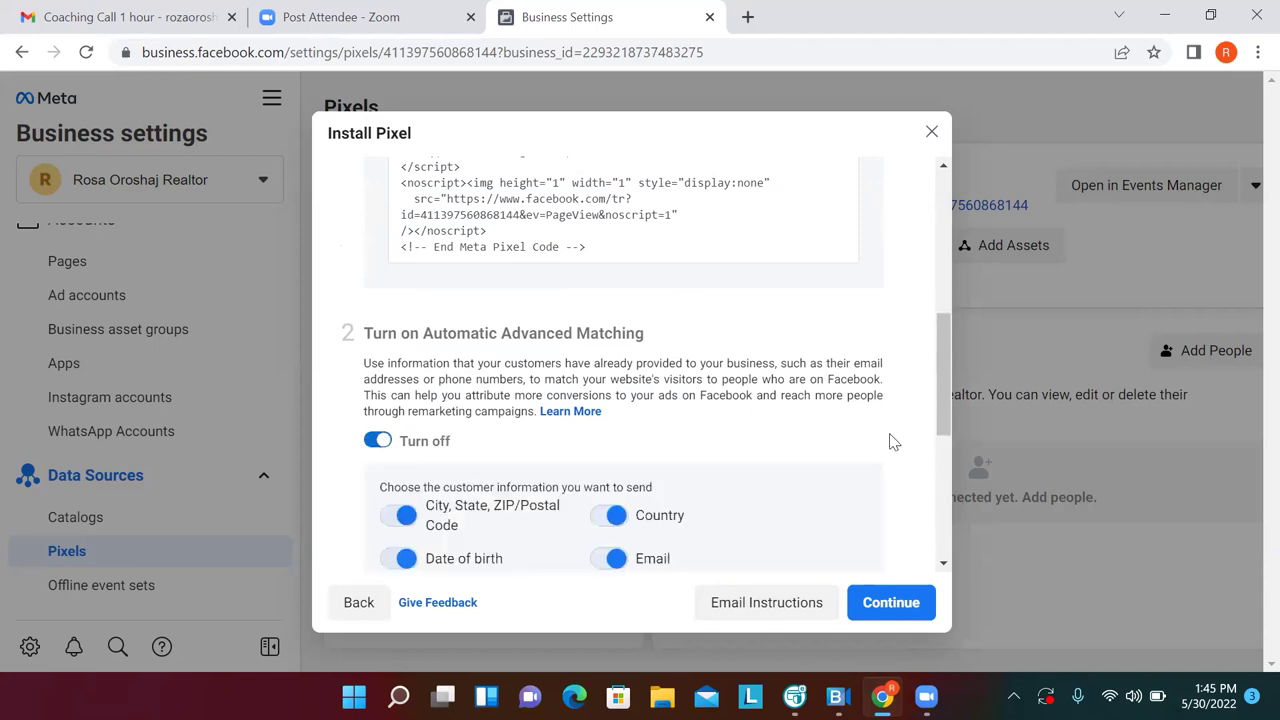
{"action": "scroll", "coordinate": [940, 463], "scroll_direction": "down", "scroll_amount": 1}
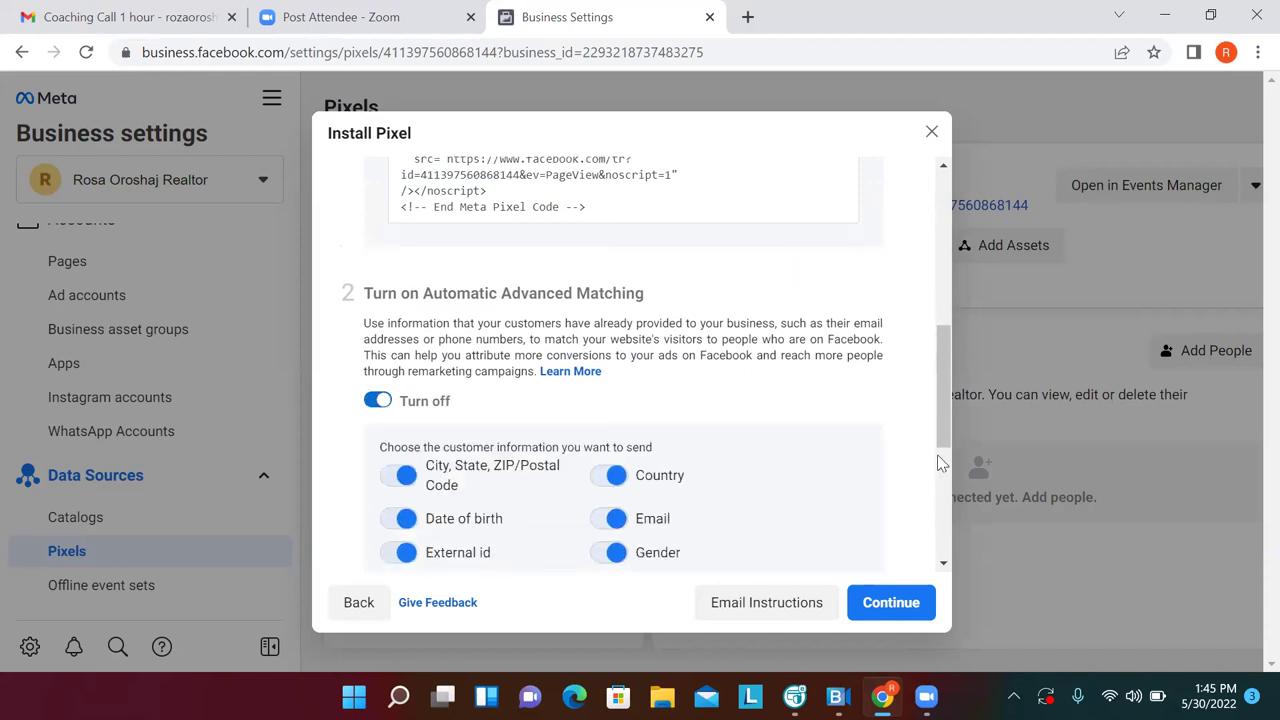
{"action": "scroll", "coordinate": [940, 463], "scroll_direction": "down", "scroll_amount": 4}
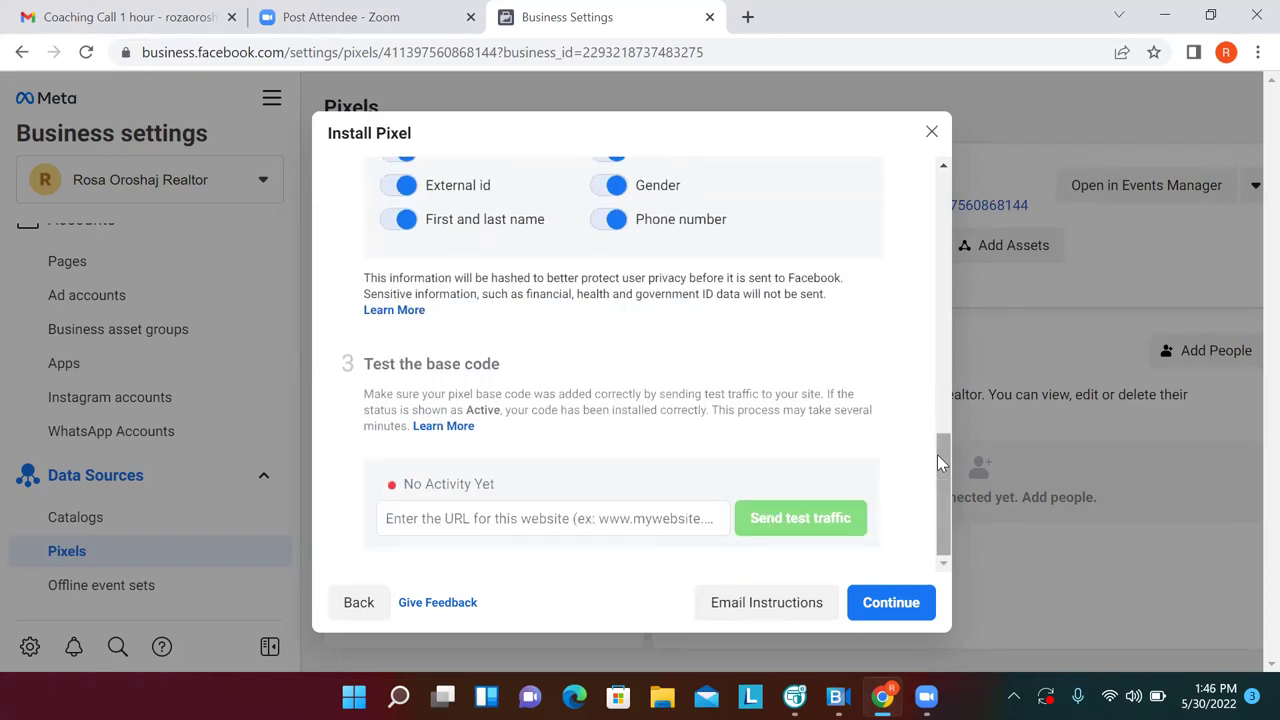
{"action": "left_click", "coordinate": [910, 600]}
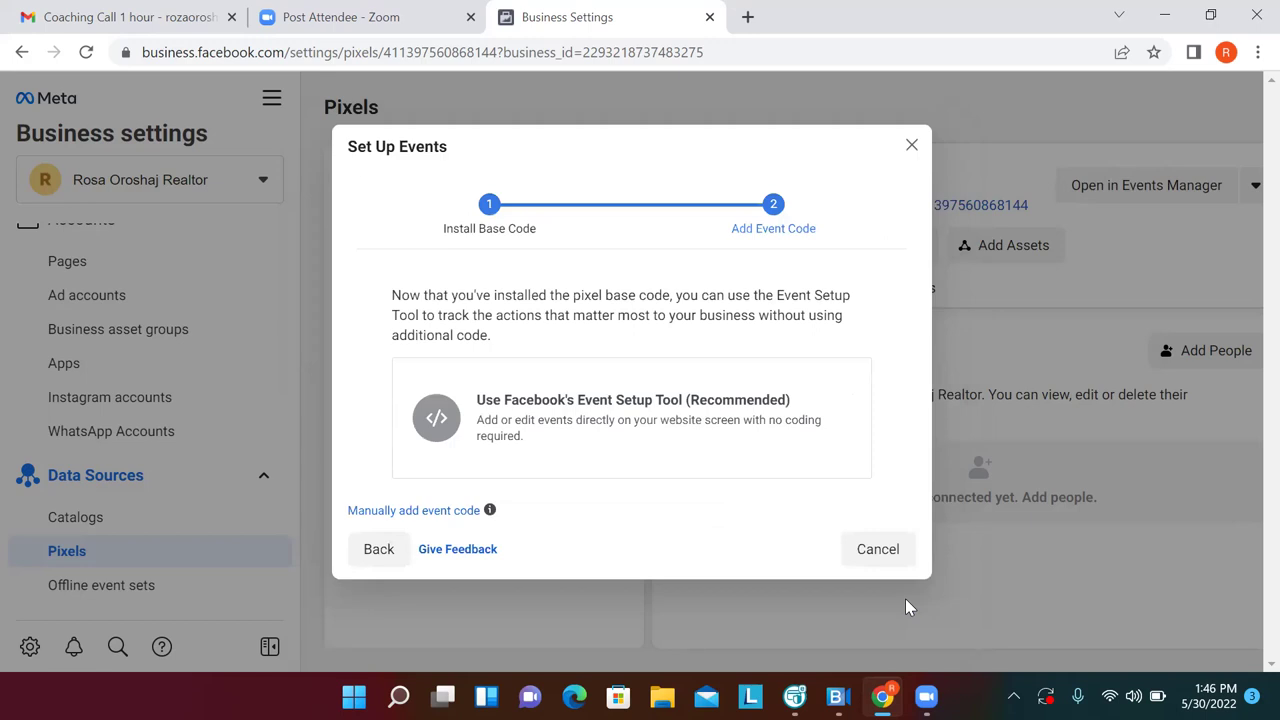
{"action": "left_click", "coordinate": [867, 552]}
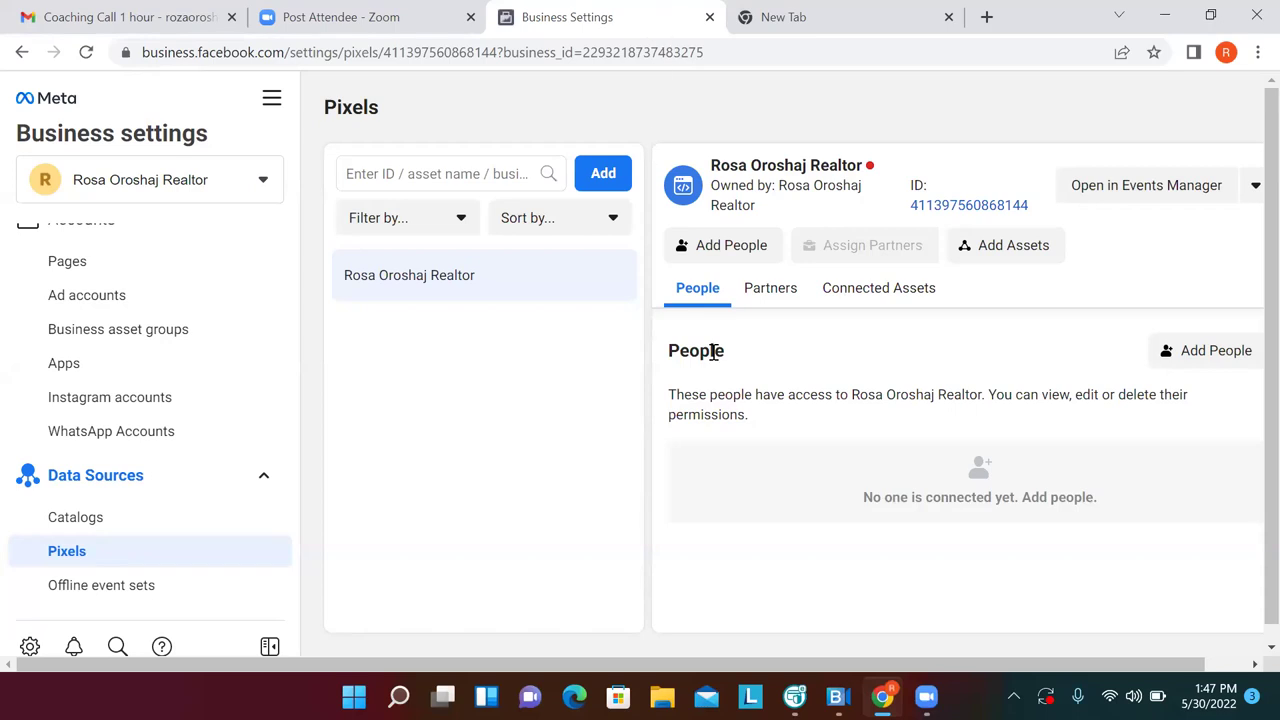
Assign one person to the new pixel with full Manage Pixel access
{"action": "left_click", "coordinate": [749, 254]}
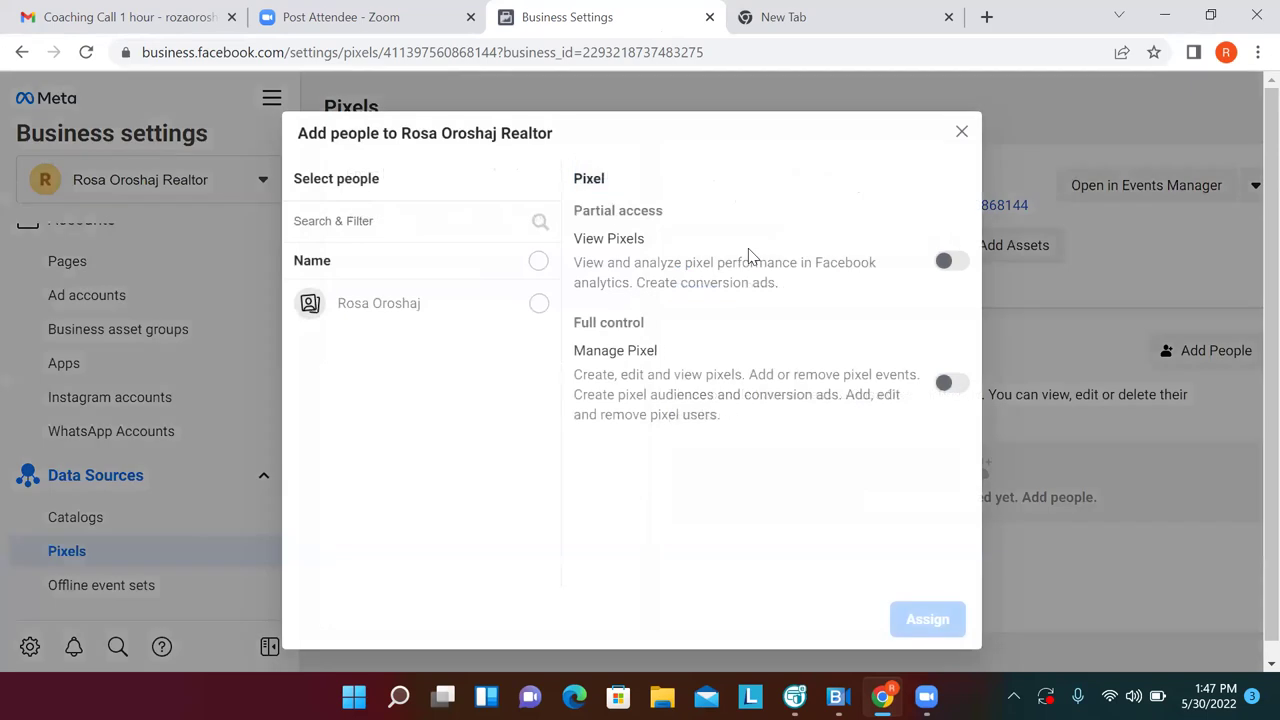
{"action": "left_click", "coordinate": [538, 303]}
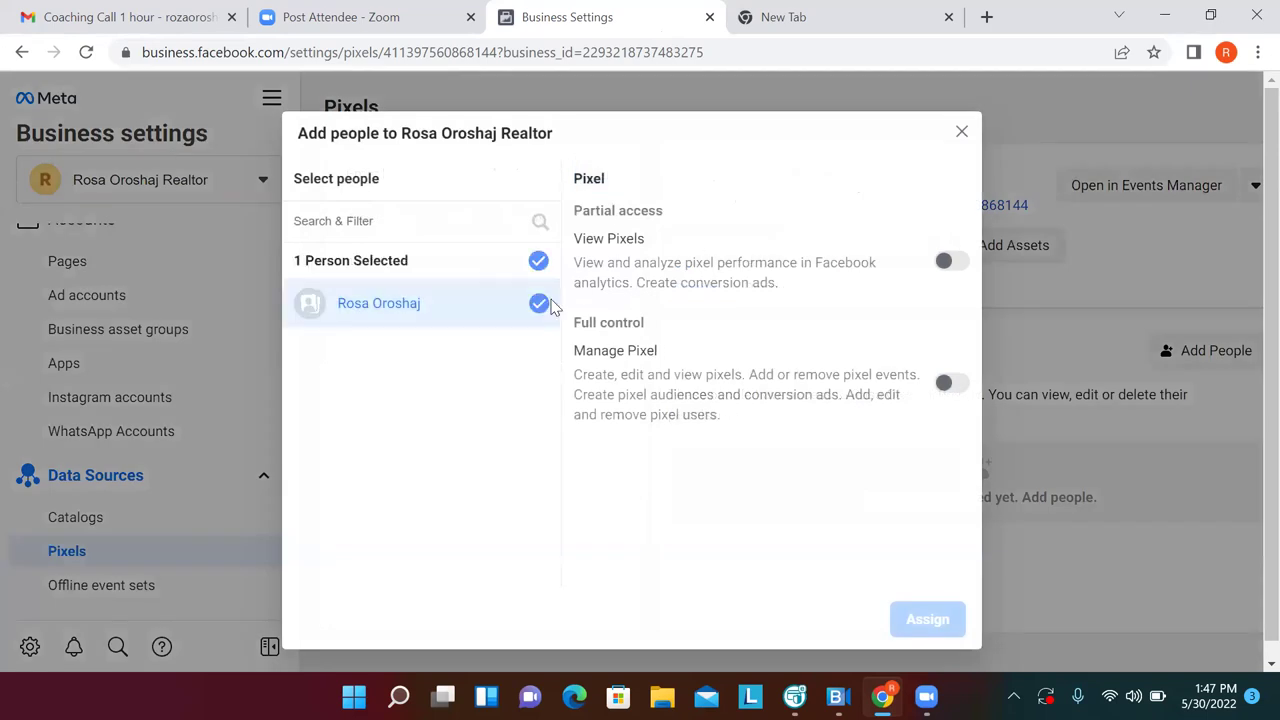
{"action": "left_click", "coordinate": [538, 303]}
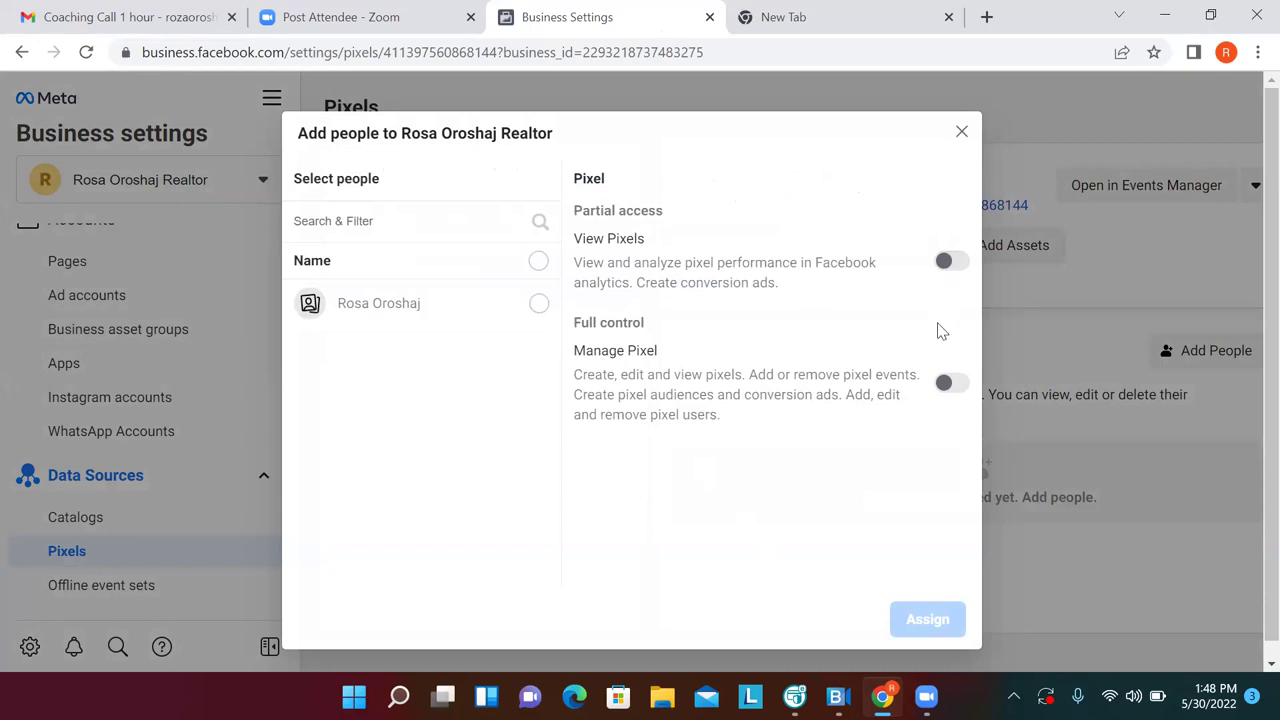
{"action": "left_click", "coordinate": [944, 384]}
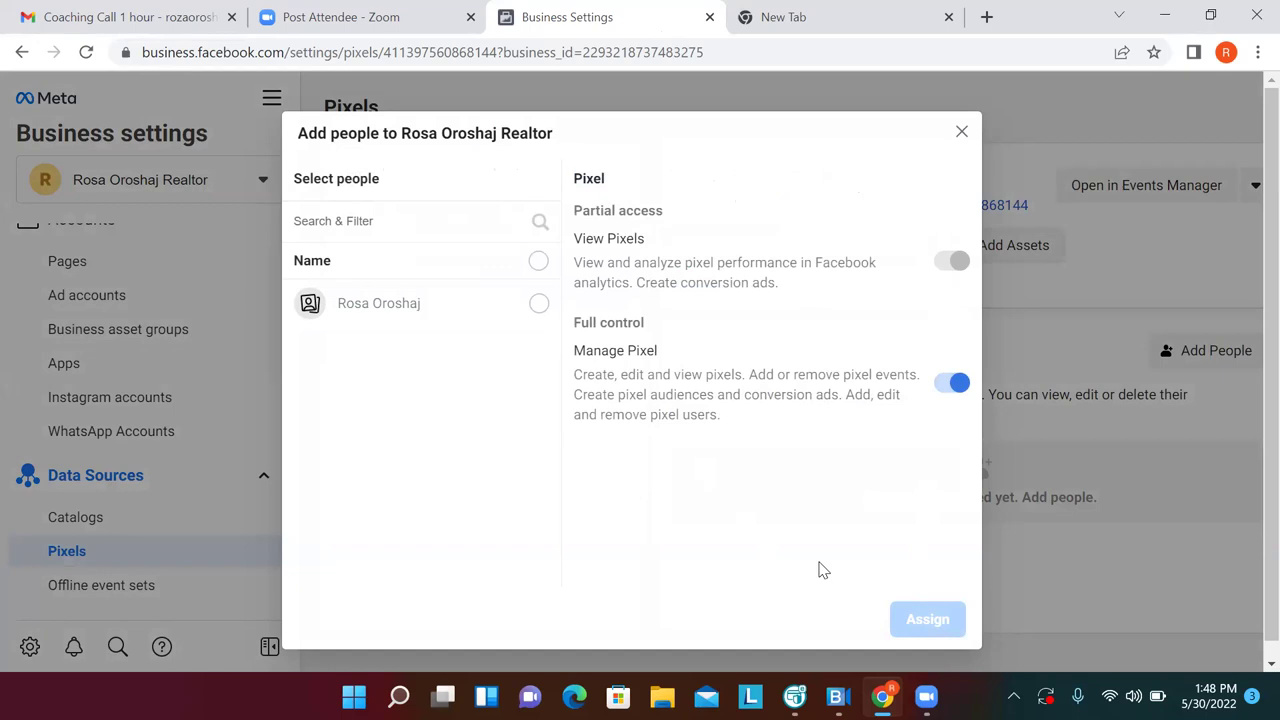
{"action": "left_click", "coordinate": [534, 310]}
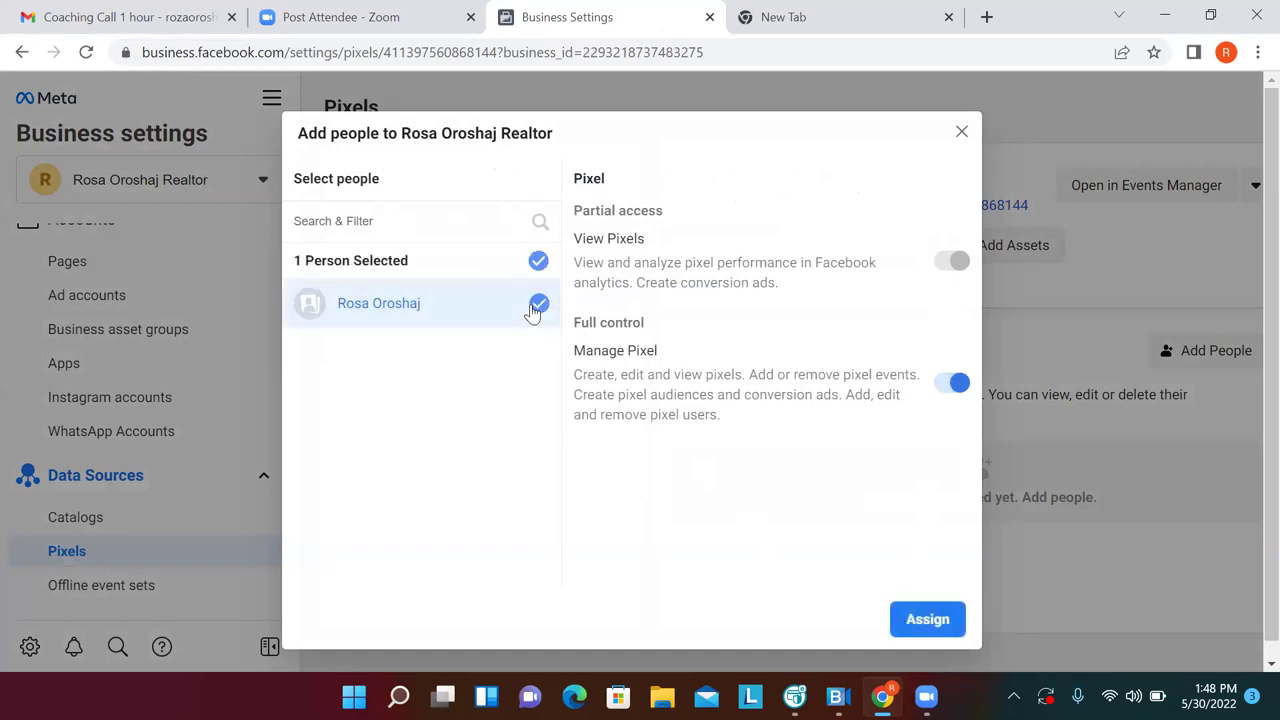
{"action": "left_click", "coordinate": [940, 627]}
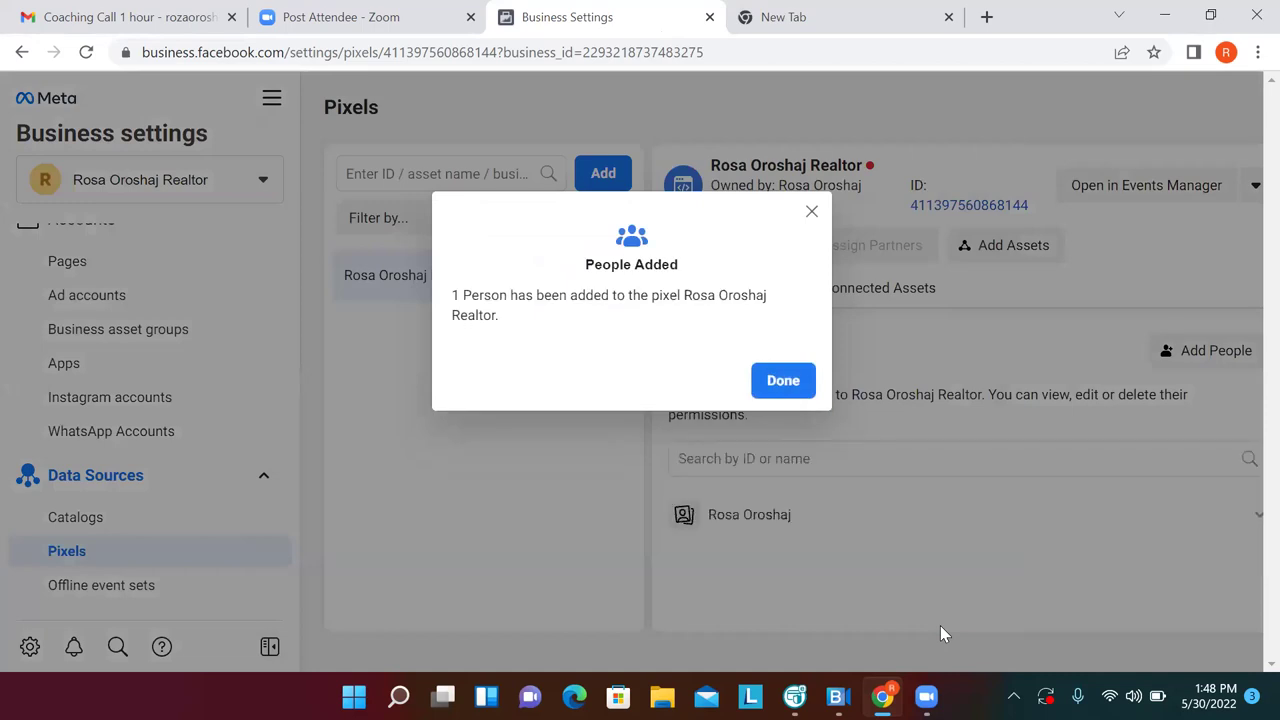
{"action": "left_click", "coordinate": [772, 390]}
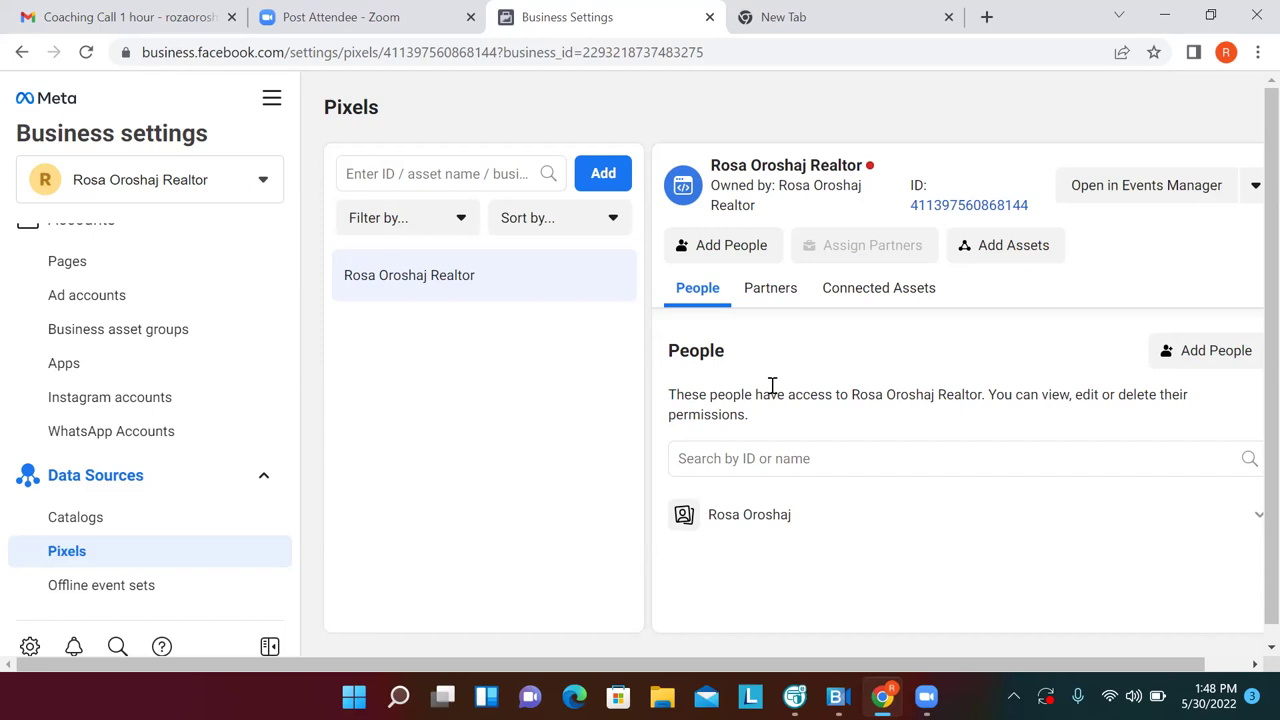
Add the business's ad account from Ad accounts as an asset of the pixel
{"action": "left_click", "coordinate": [988, 252]}
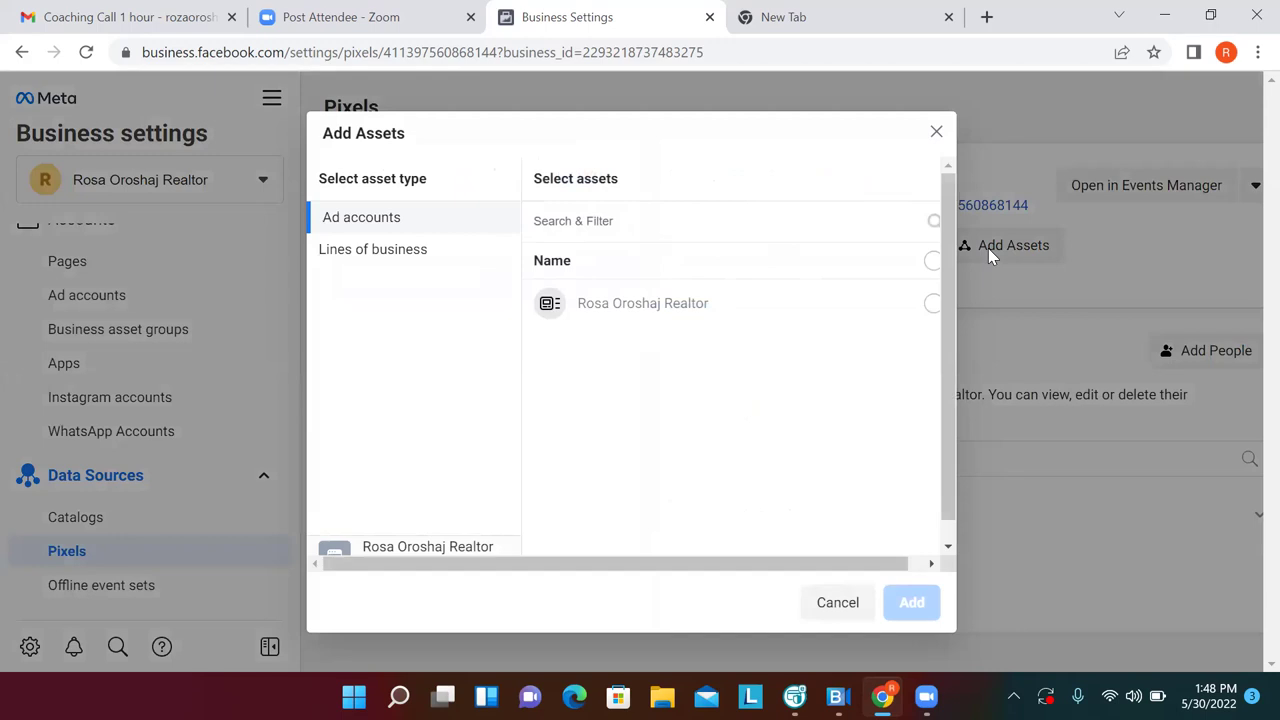
{"action": "left_click", "coordinate": [932, 303]}
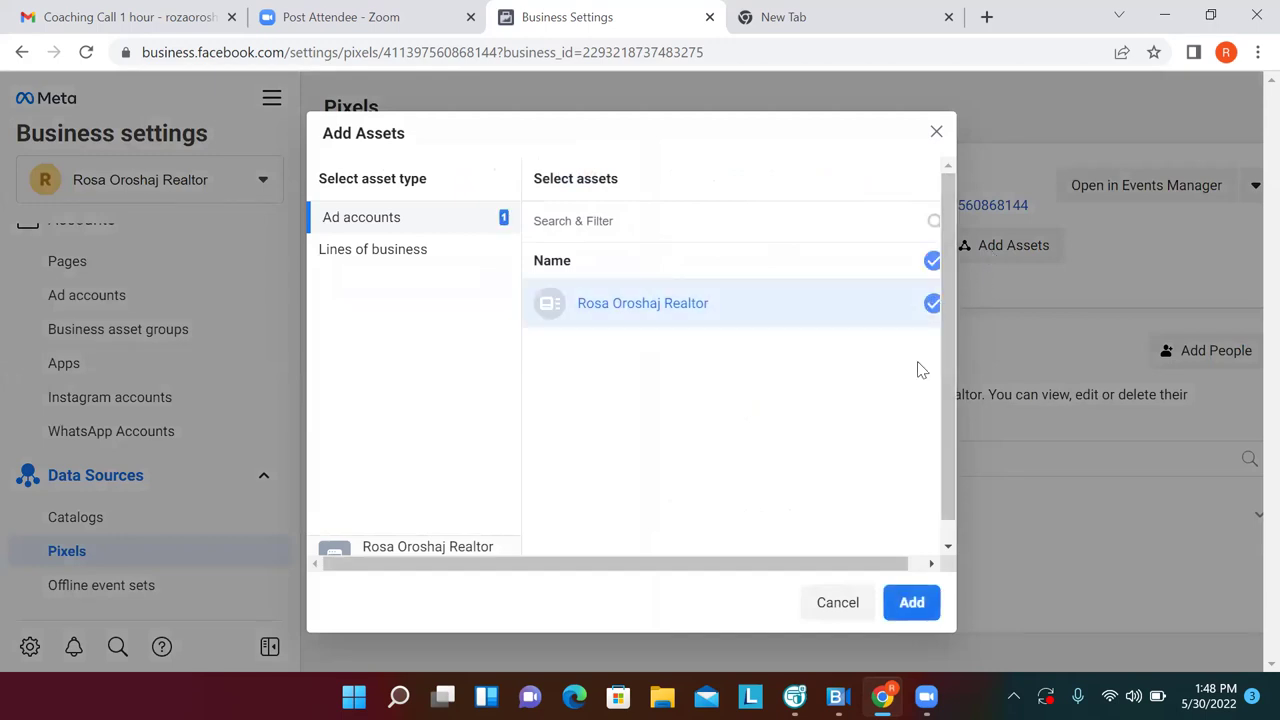
{"action": "left_click", "coordinate": [906, 612]}
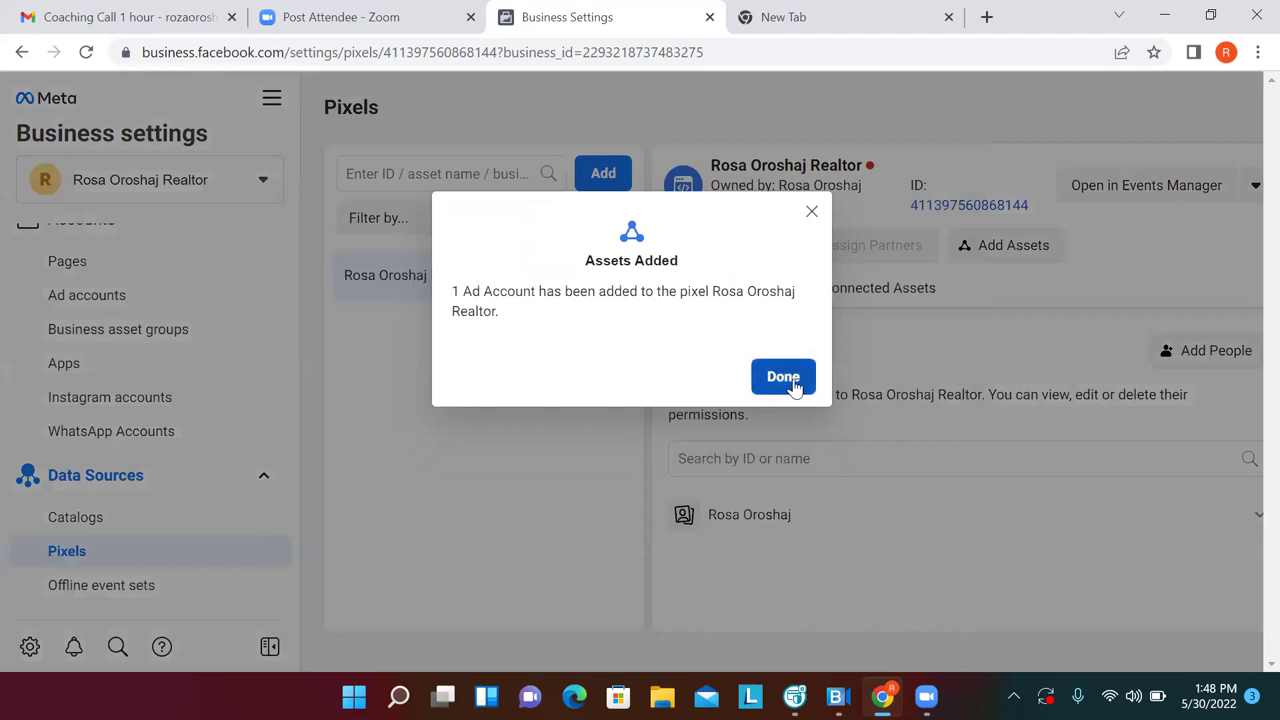
{"action": "left_click", "coordinate": [795, 386]}
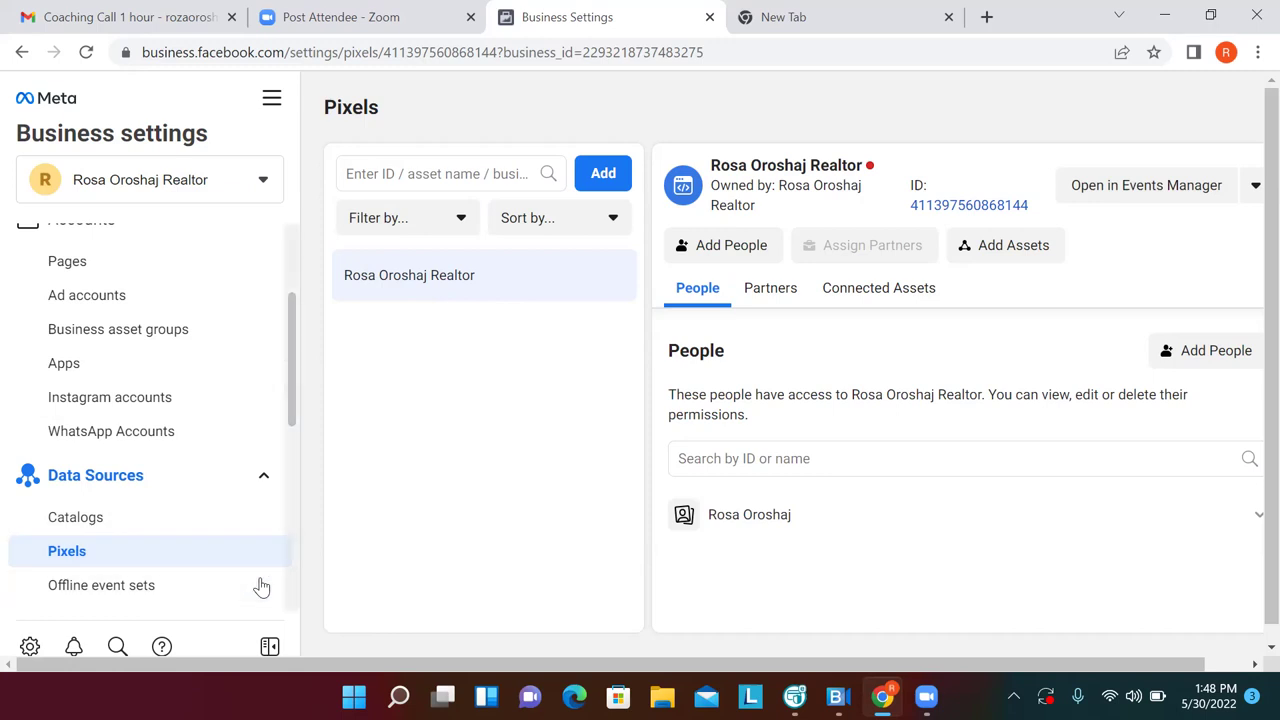
Expand Brand Safety in the left sidebar to show Domains and Block lists
{"action": "scroll", "coordinate": [261, 587], "scroll_direction": "down", "scroll_amount": 1}
{"action": "scroll", "coordinate": [261, 587], "scroll_direction": "down", "scroll_amount": 2}
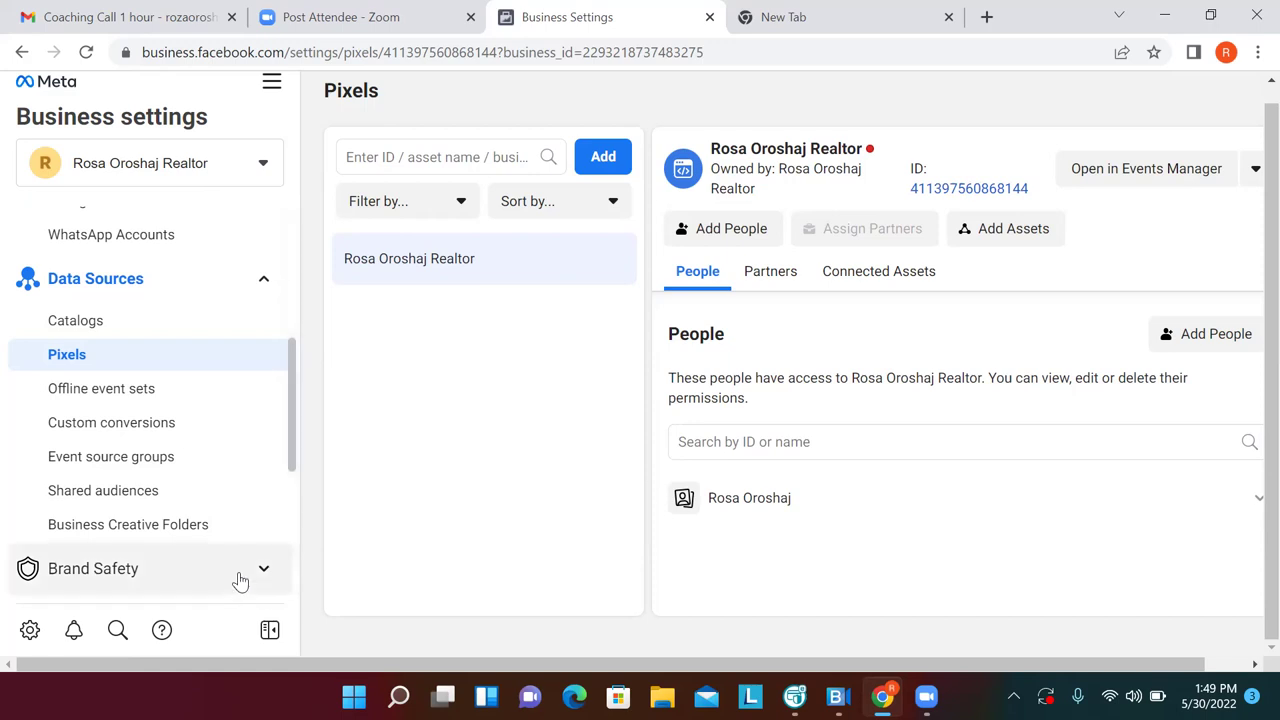
{"action": "left_click", "coordinate": [240, 580]}
{"action": "scroll", "coordinate": [287, 523], "scroll_direction": "down", "scroll_amount": 3}
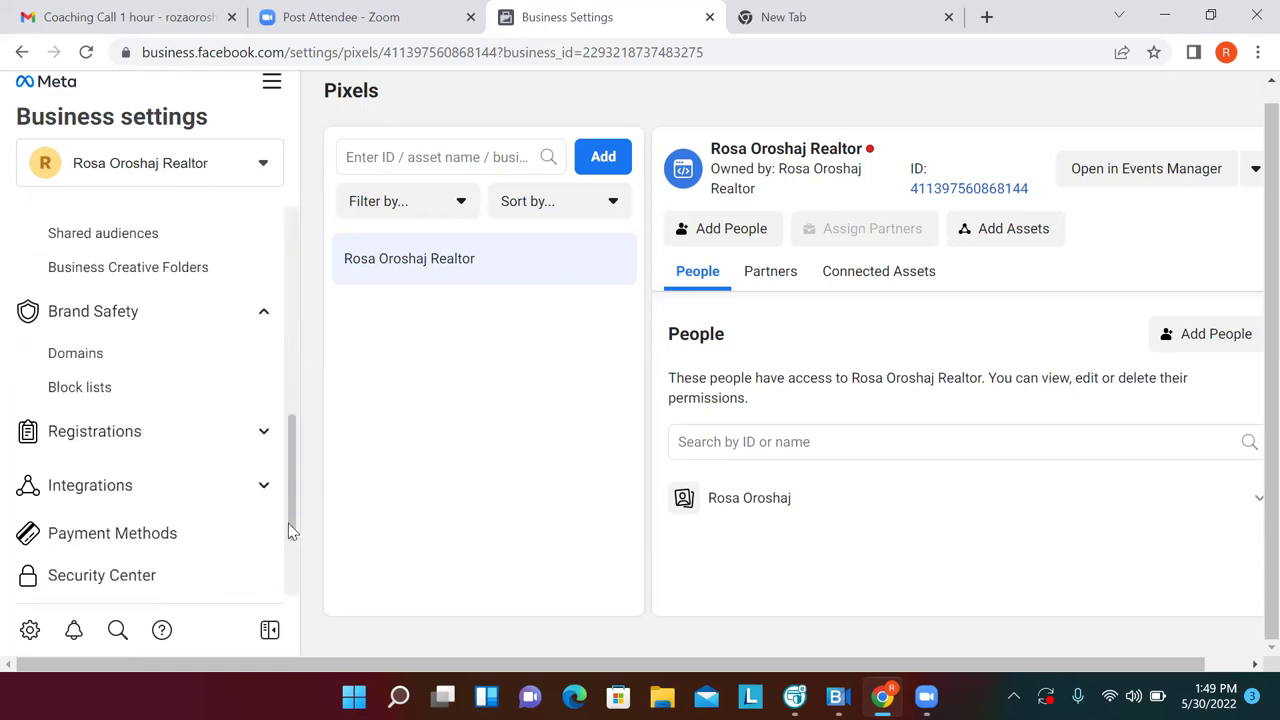
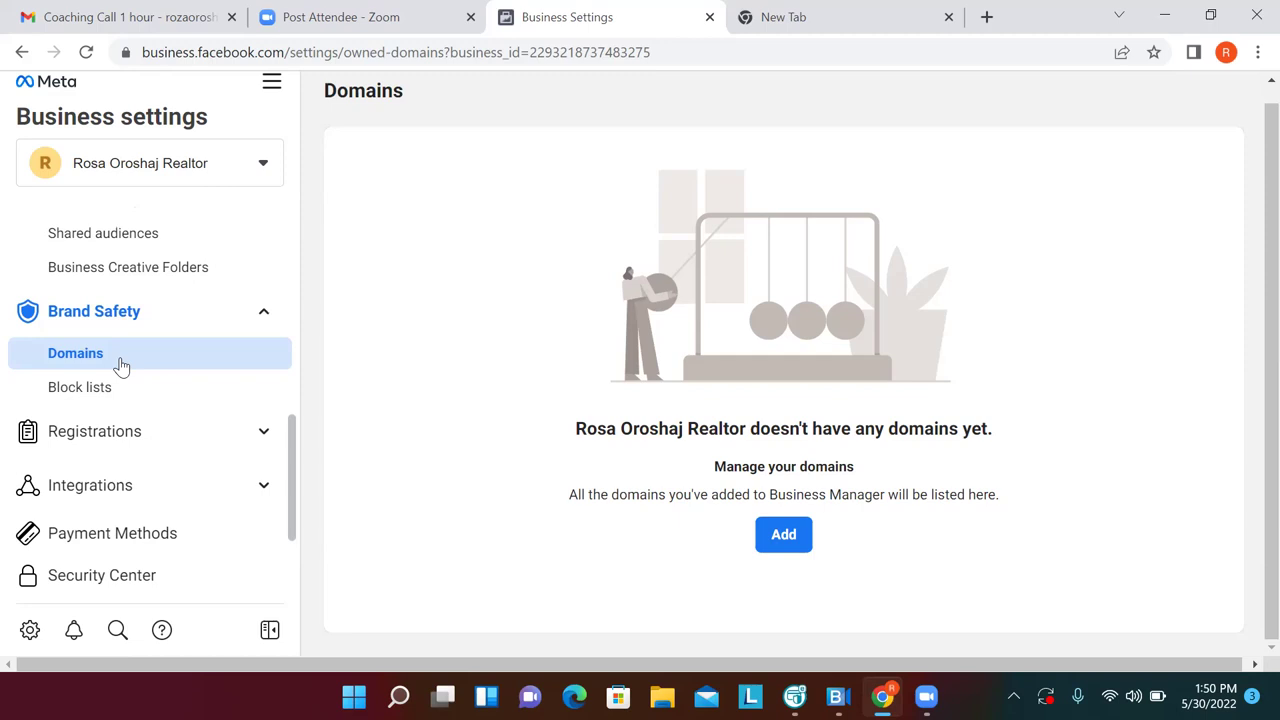
Search GoDaddy for the owner's .info domain and confirm it is available at $1.99
{"action": "left_click", "coordinate": [772, 20]}
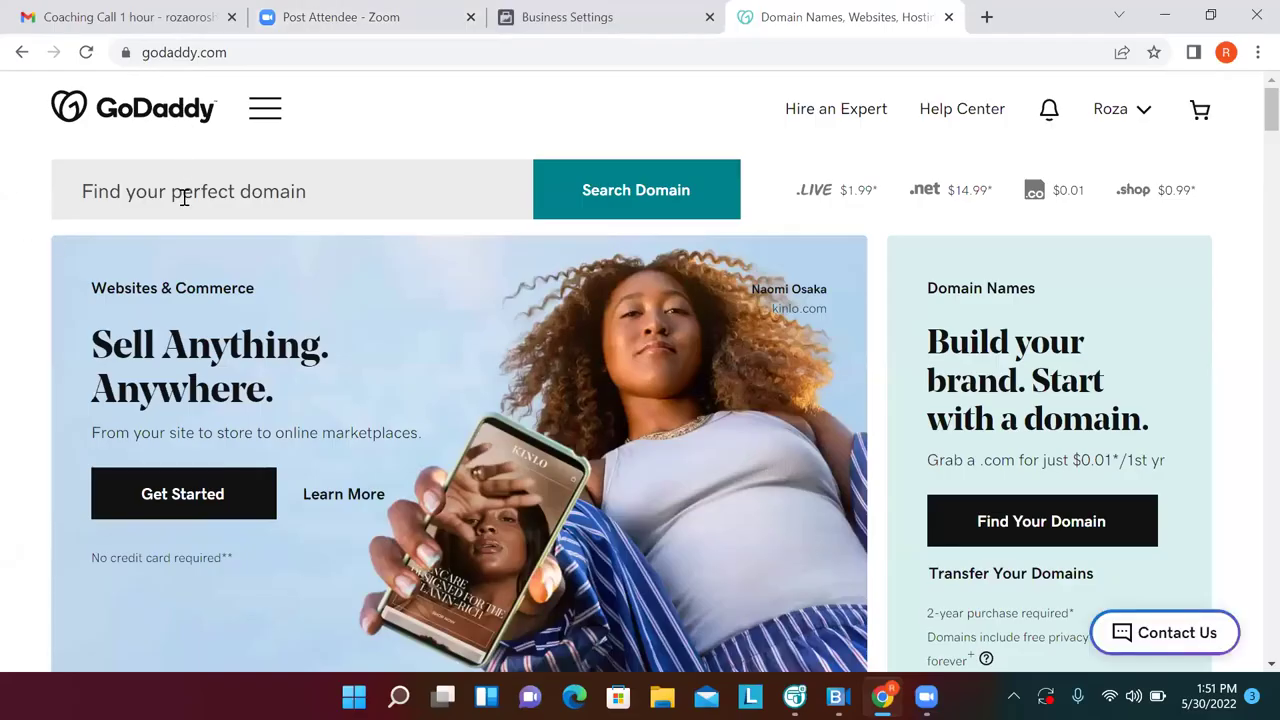
{"action": "left_click", "coordinate": [184, 197]}
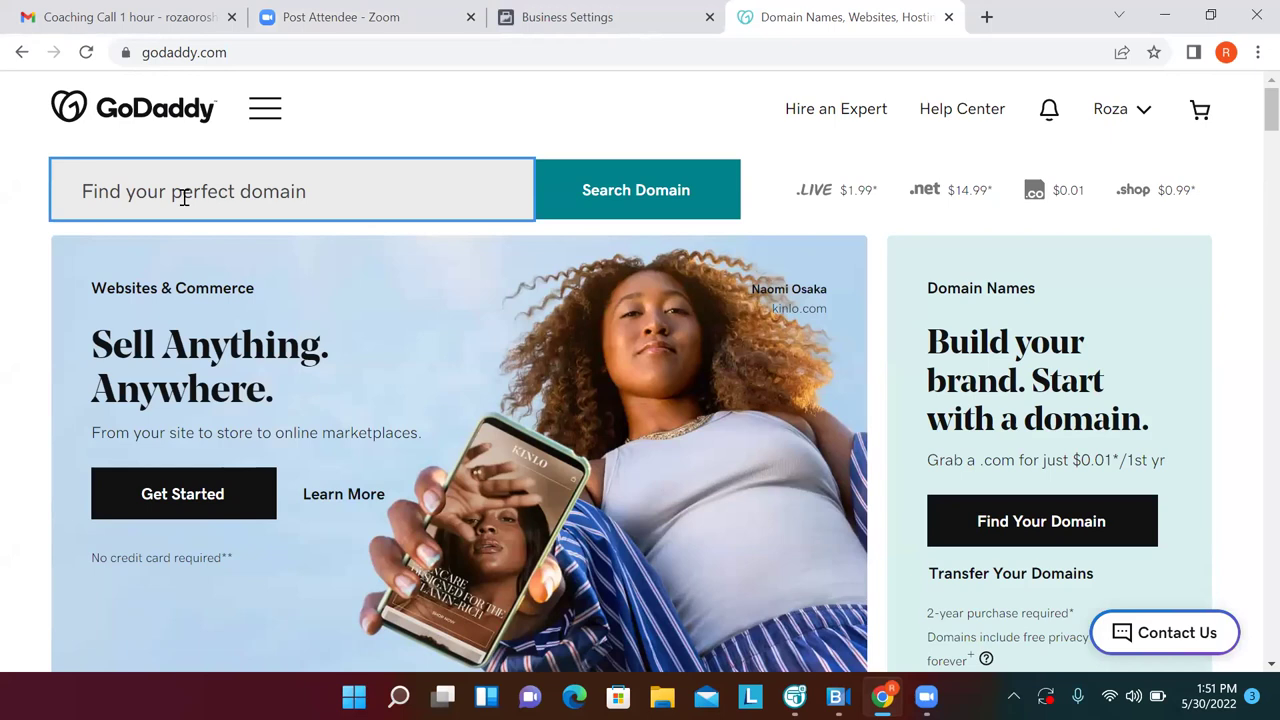
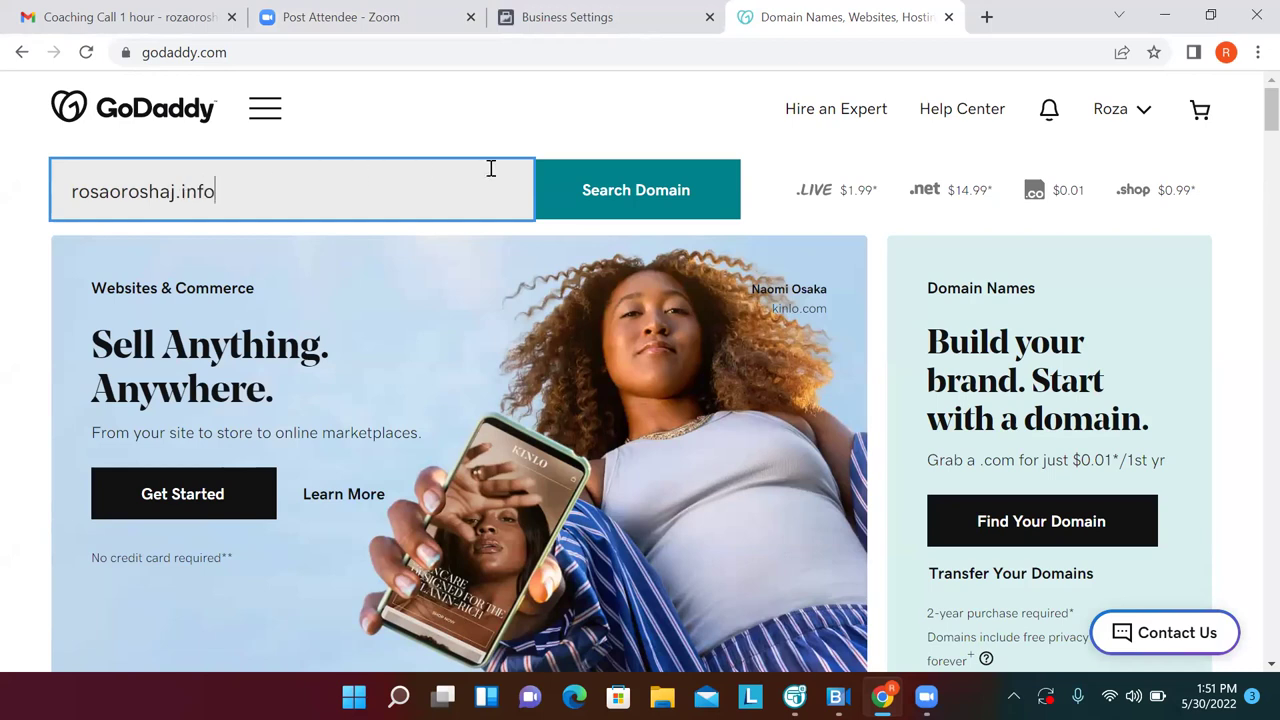
{"action": "left_click", "coordinate": [586, 208]}
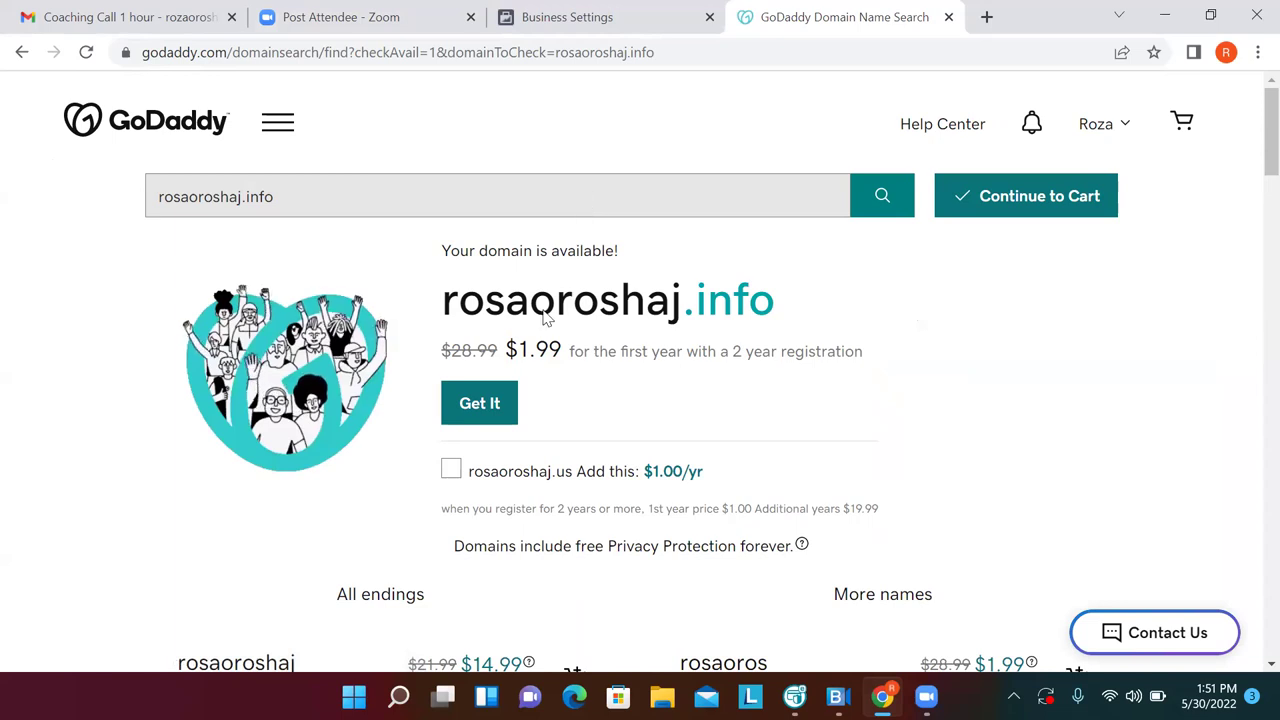
Add the .info domain to the cart and settle its registration term on 1 Year
{"action": "left_click", "coordinate": [479, 403]}
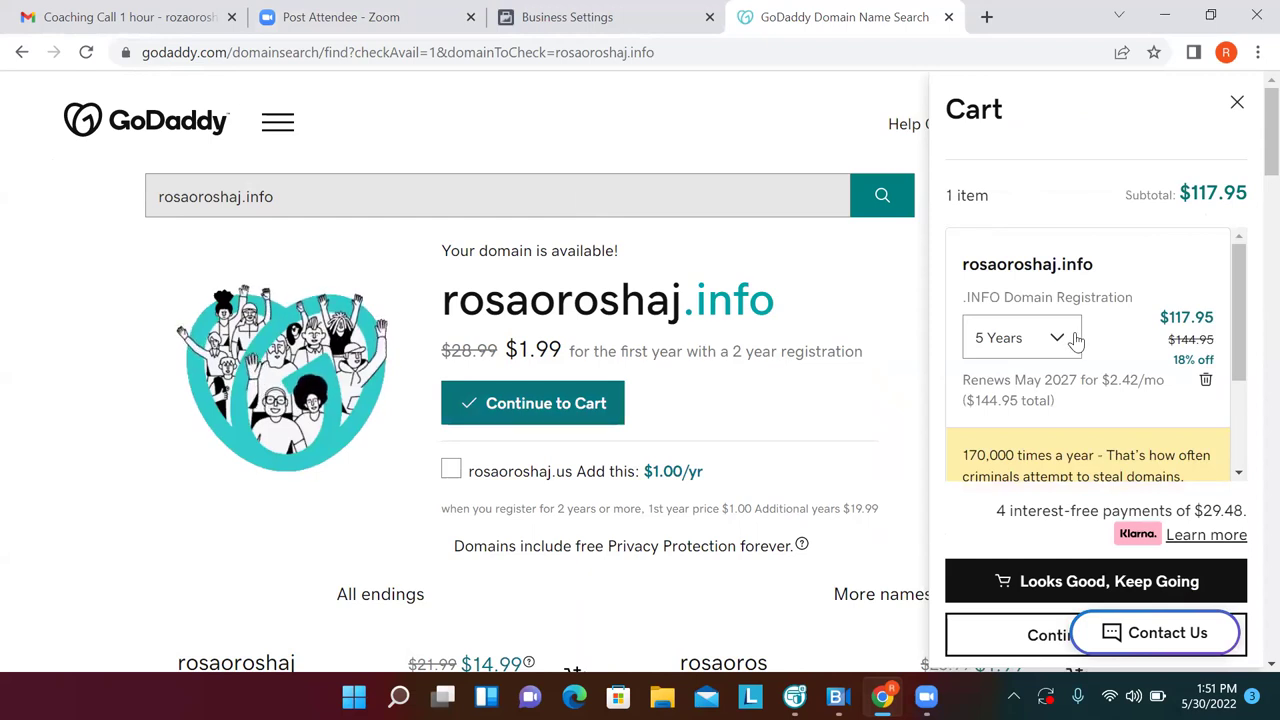
{"action": "left_click", "coordinate": [1065, 338]}
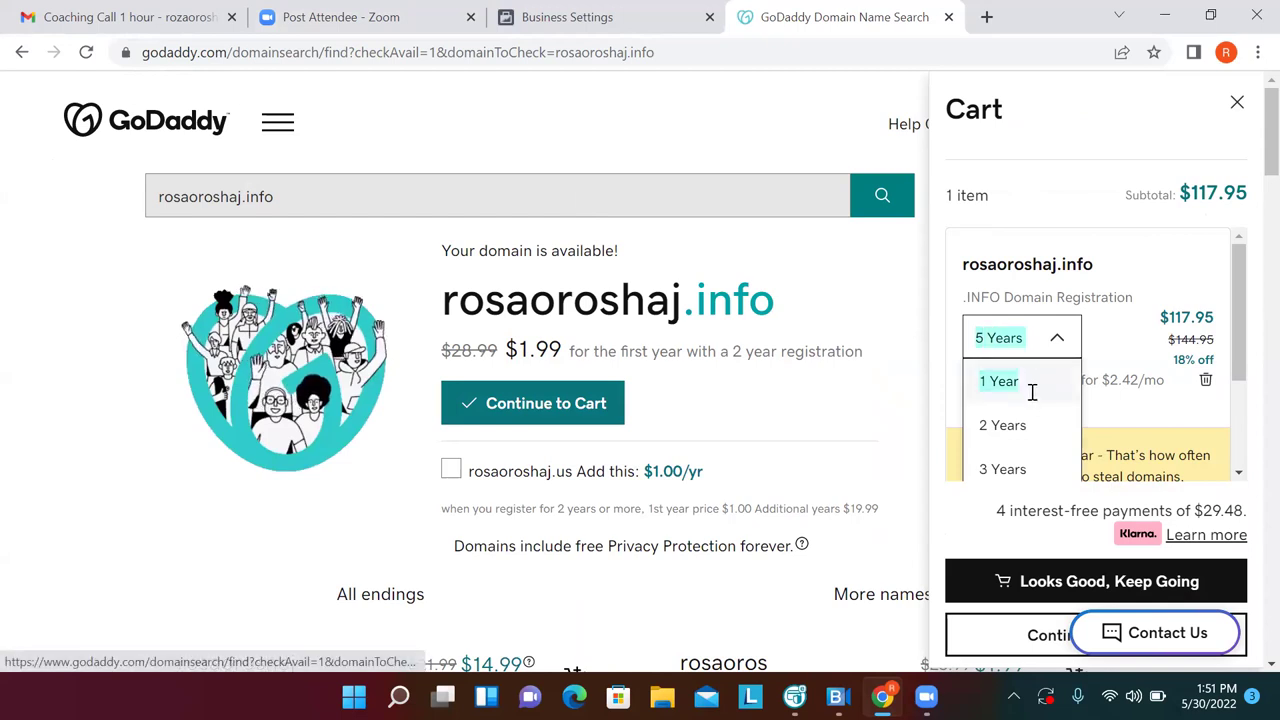
{"action": "left_click", "coordinate": [1033, 390]}
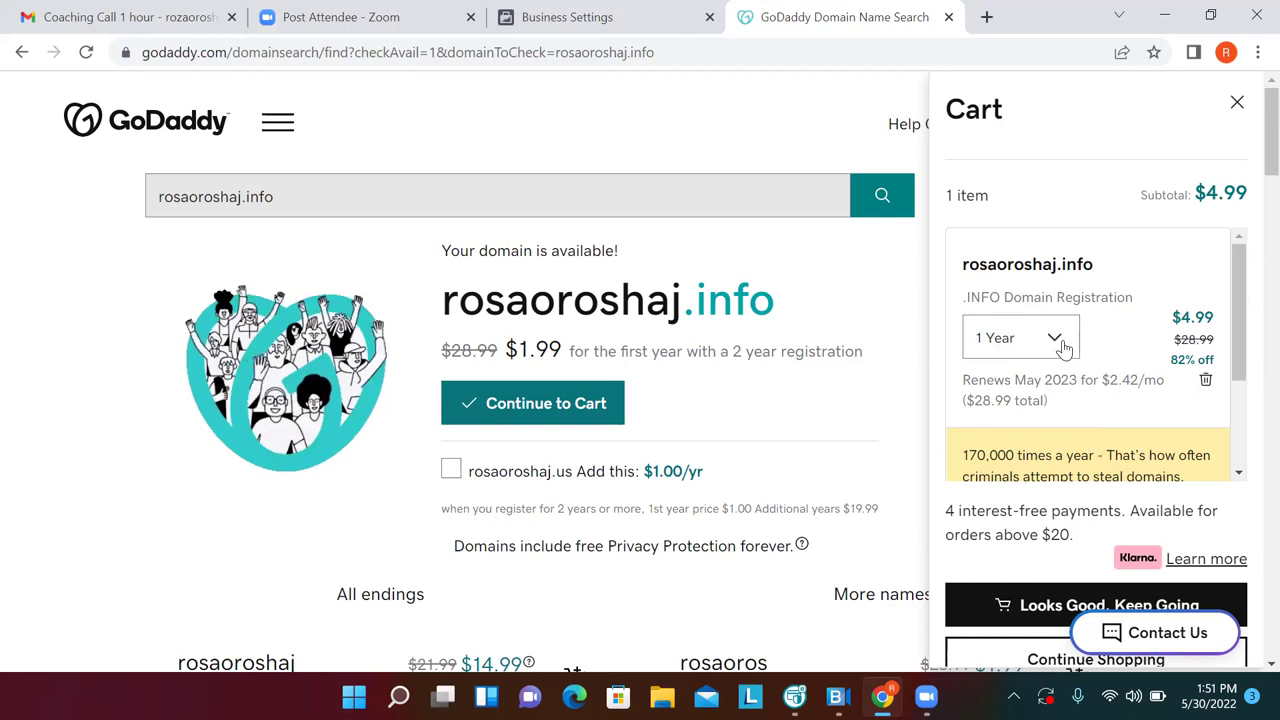
{"action": "left_click", "coordinate": [1063, 346]}
{"action": "left_click", "coordinate": [1030, 425]}
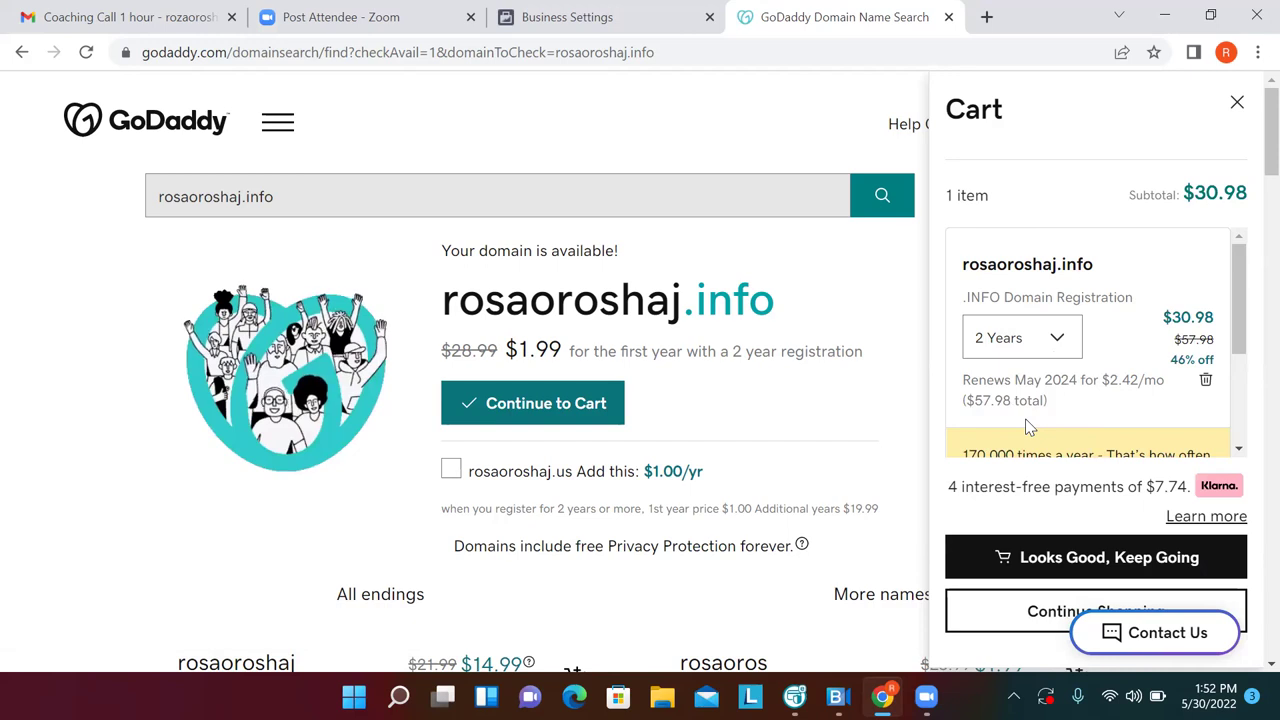
{"action": "scroll", "coordinate": [1030, 428], "scroll_direction": "down", "scroll_amount": 1}
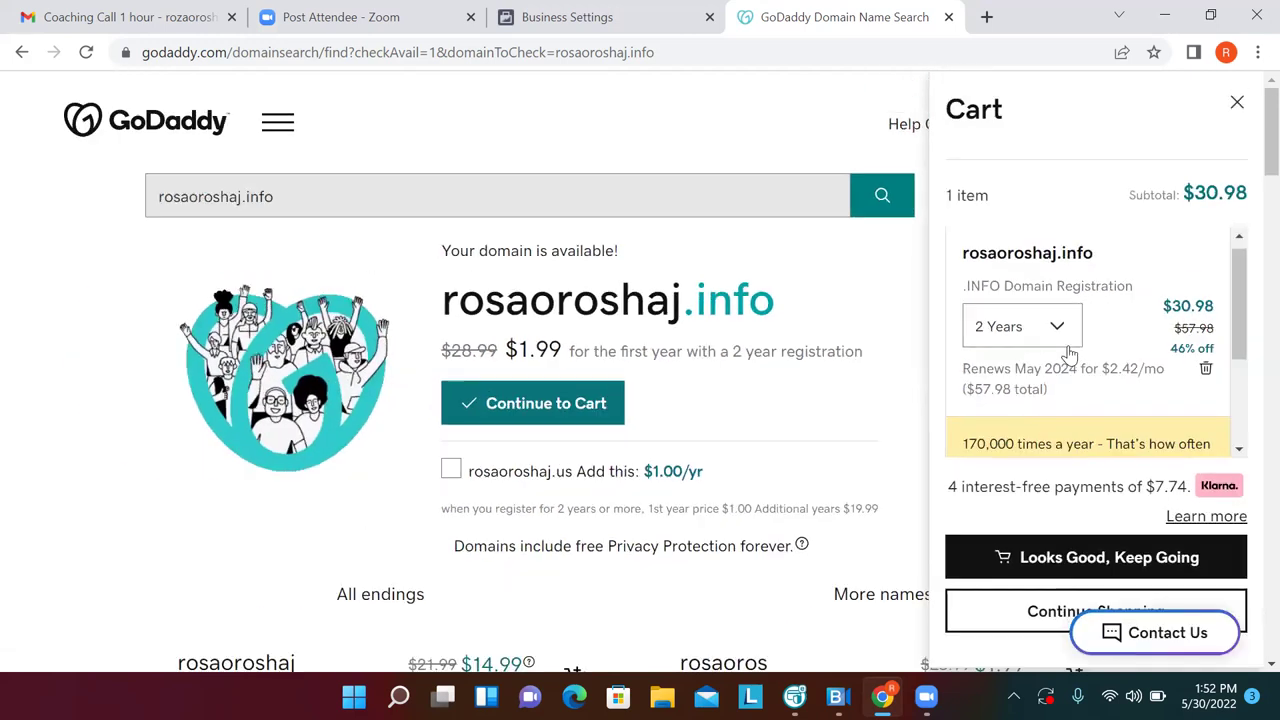
{"action": "left_click", "coordinate": [1064, 340]}
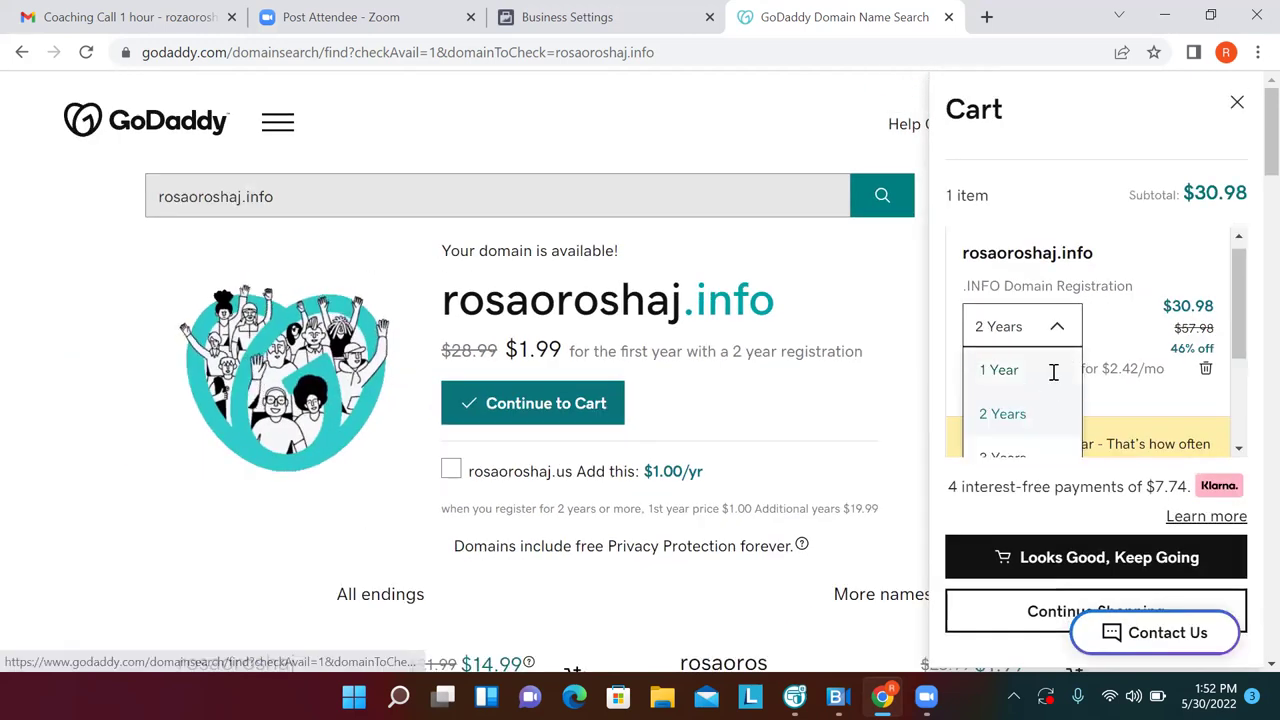
{"action": "left_click", "coordinate": [1053, 372]}
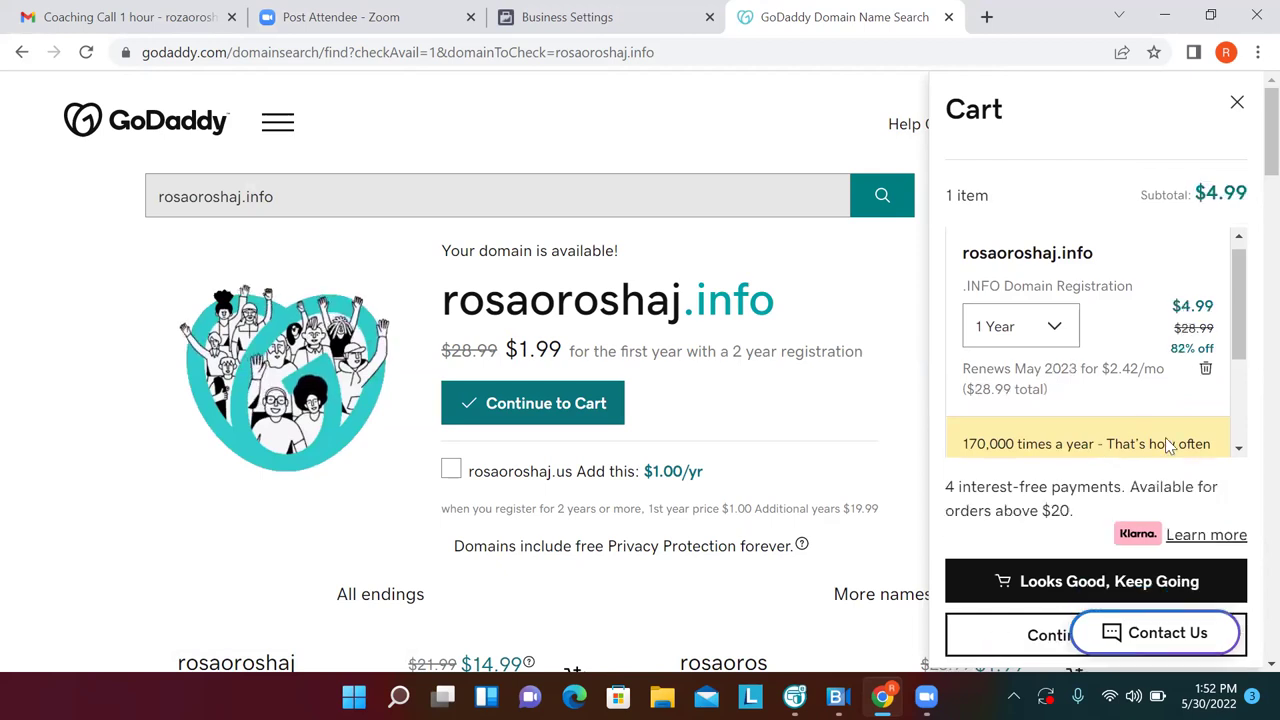
{"action": "left_click_drag", "start_coordinate": [1237, 346], "coordinate": [1237, 458]}
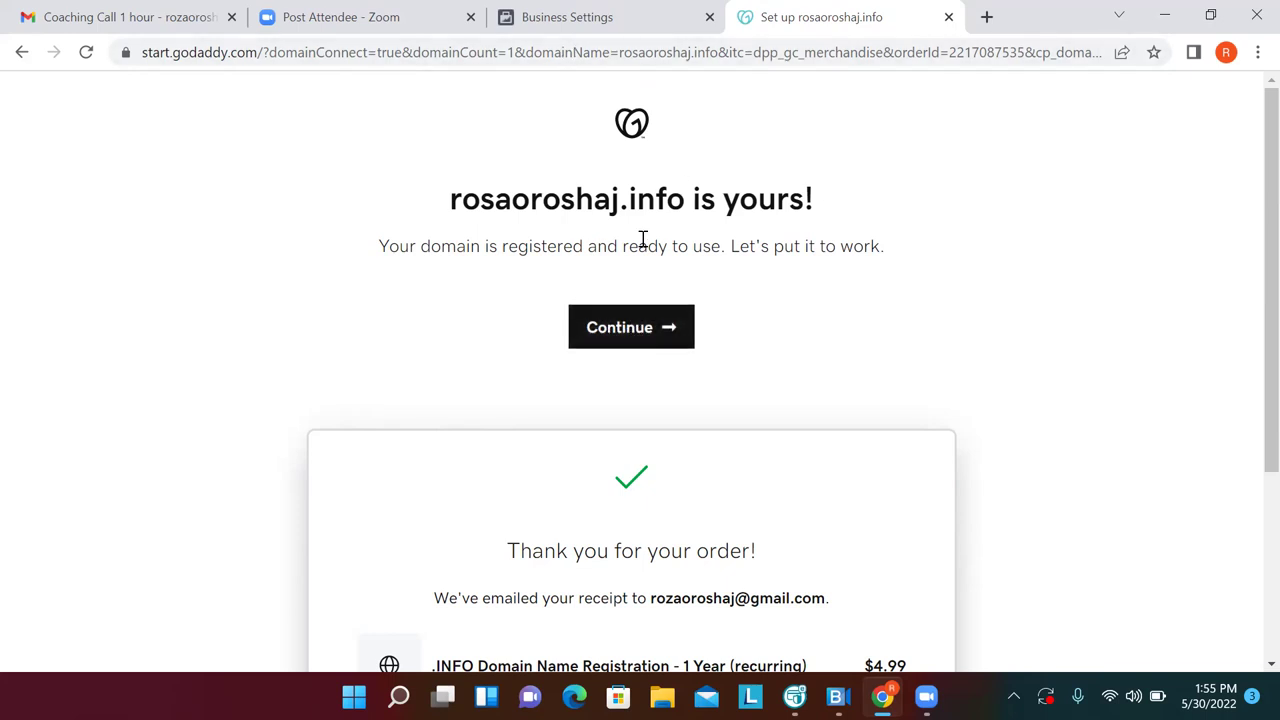
Continue past the order confirmation and postpone the site and email setup
{"action": "left_click", "coordinate": [647, 338]}
{"action": "left_click", "coordinate": [647, 338]}
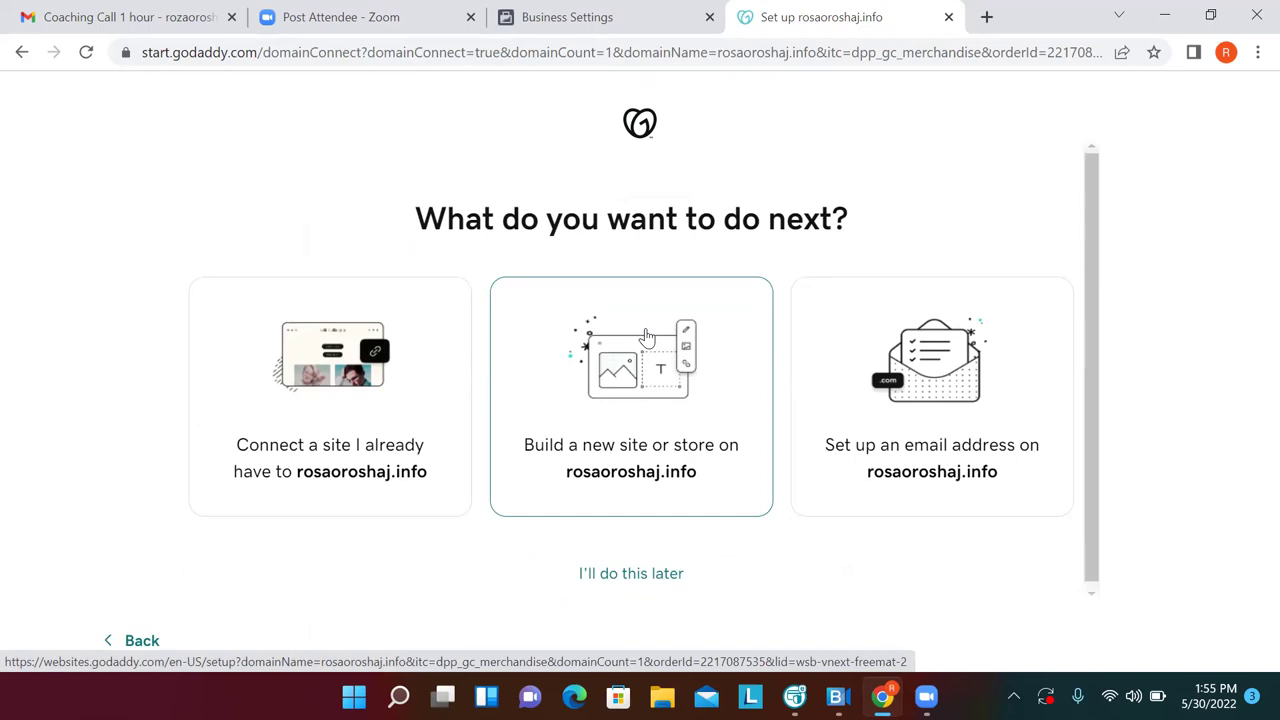
{"action": "left_click", "coordinate": [611, 580]}
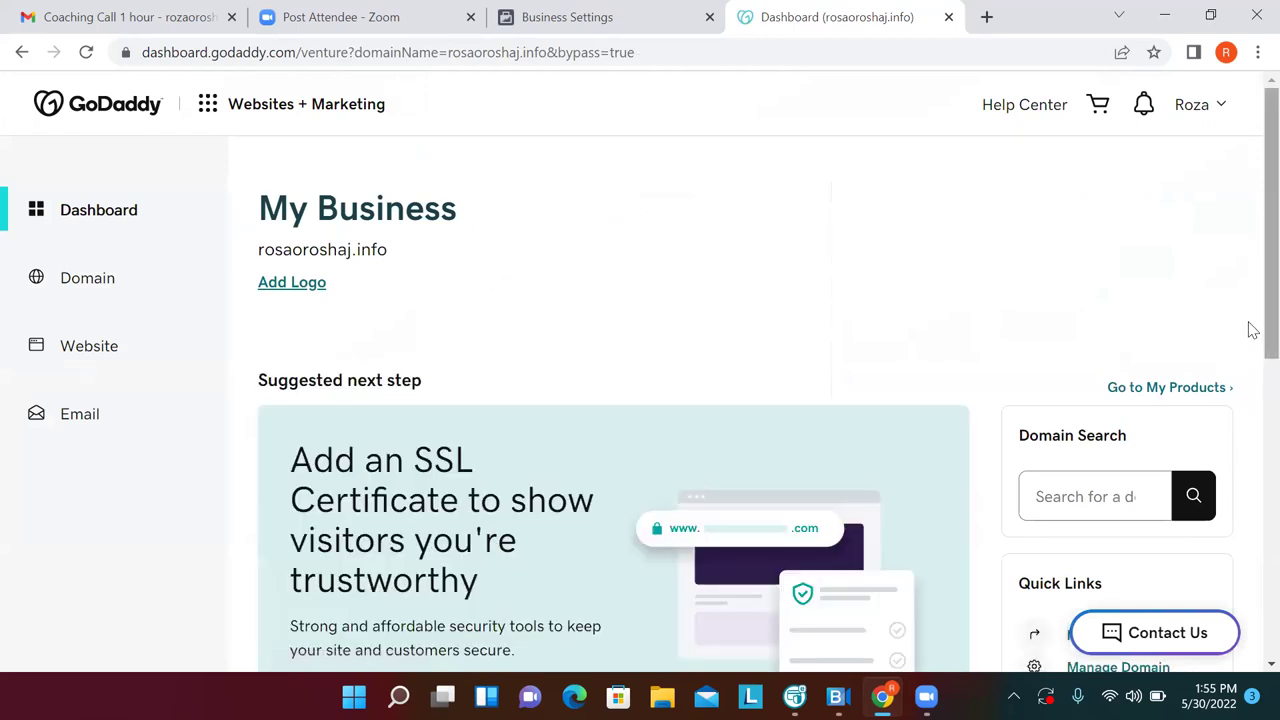
{"action": "left_click_drag", "start_coordinate": [1253, 342], "coordinate": [1253, 488]}
{"action": "scroll", "coordinate": [1253, 488], "scroll_direction": "down", "scroll_amount": 3}
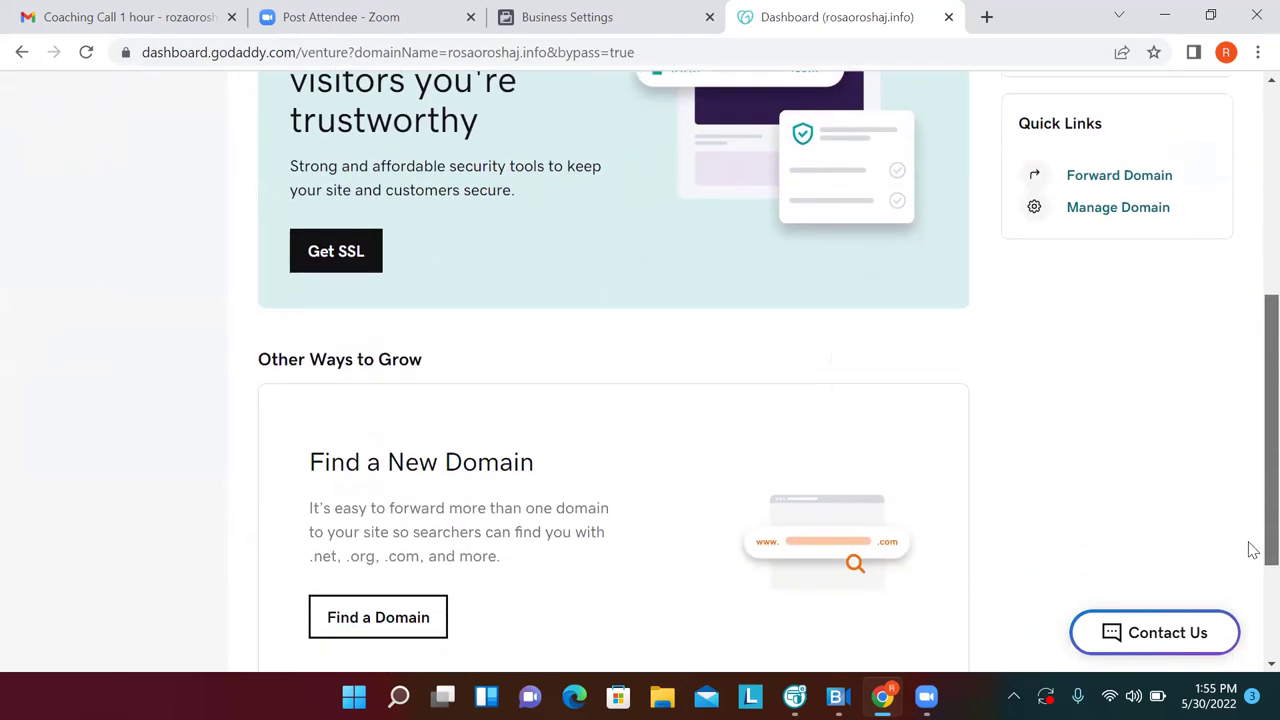
Pick the new .info domain from Manage Domain to open its Domain Settings
{"action": "left_click", "coordinate": [1124, 176]}
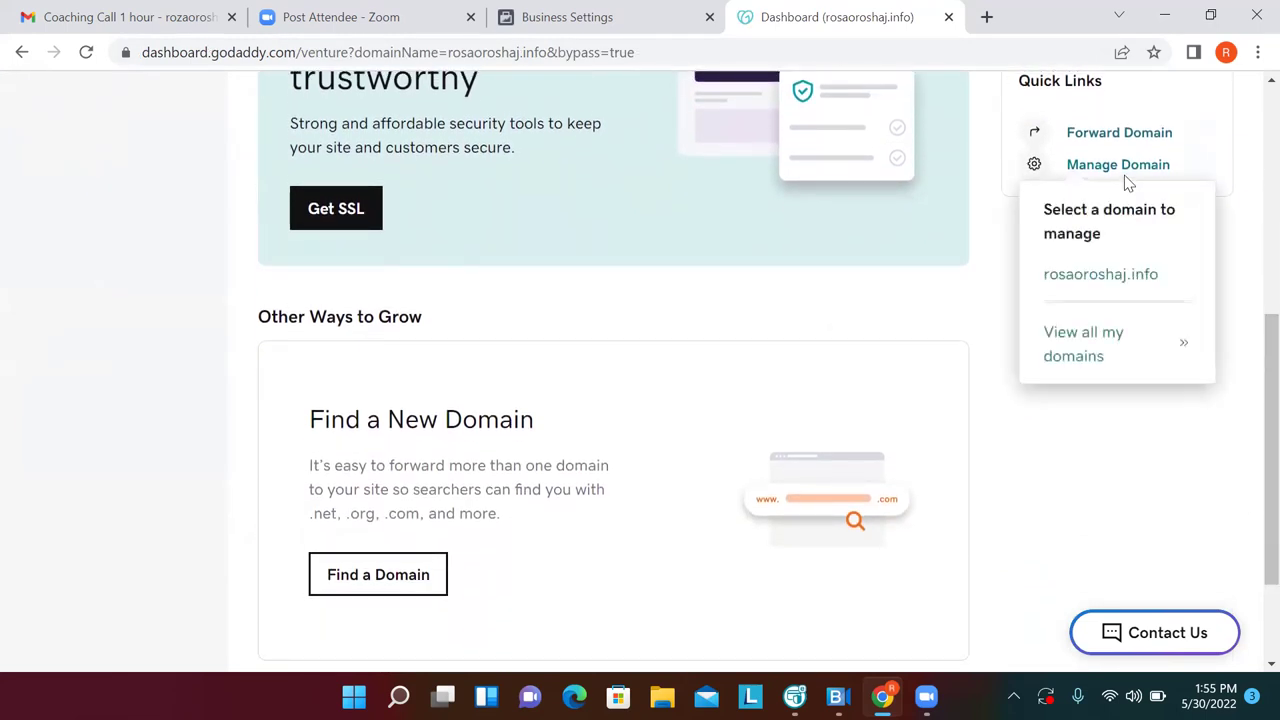
{"action": "left_click", "coordinate": [1127, 174]}
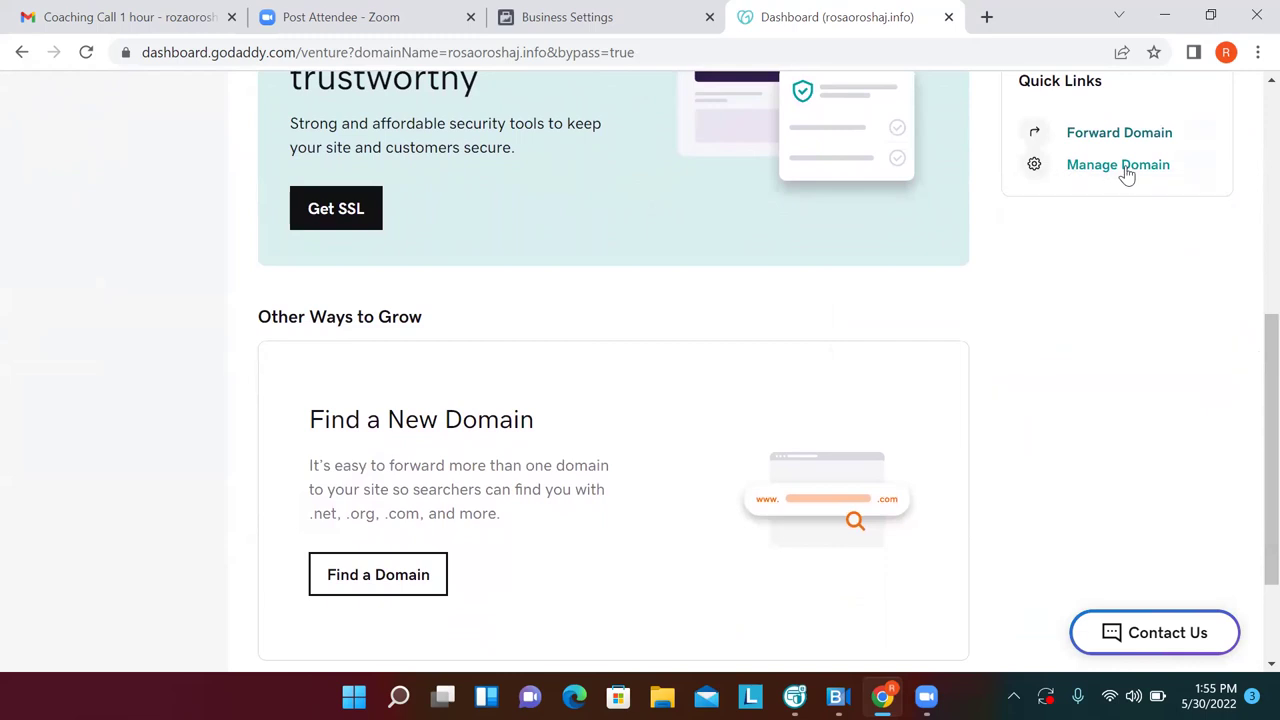
{"action": "left_click", "coordinate": [1148, 170]}
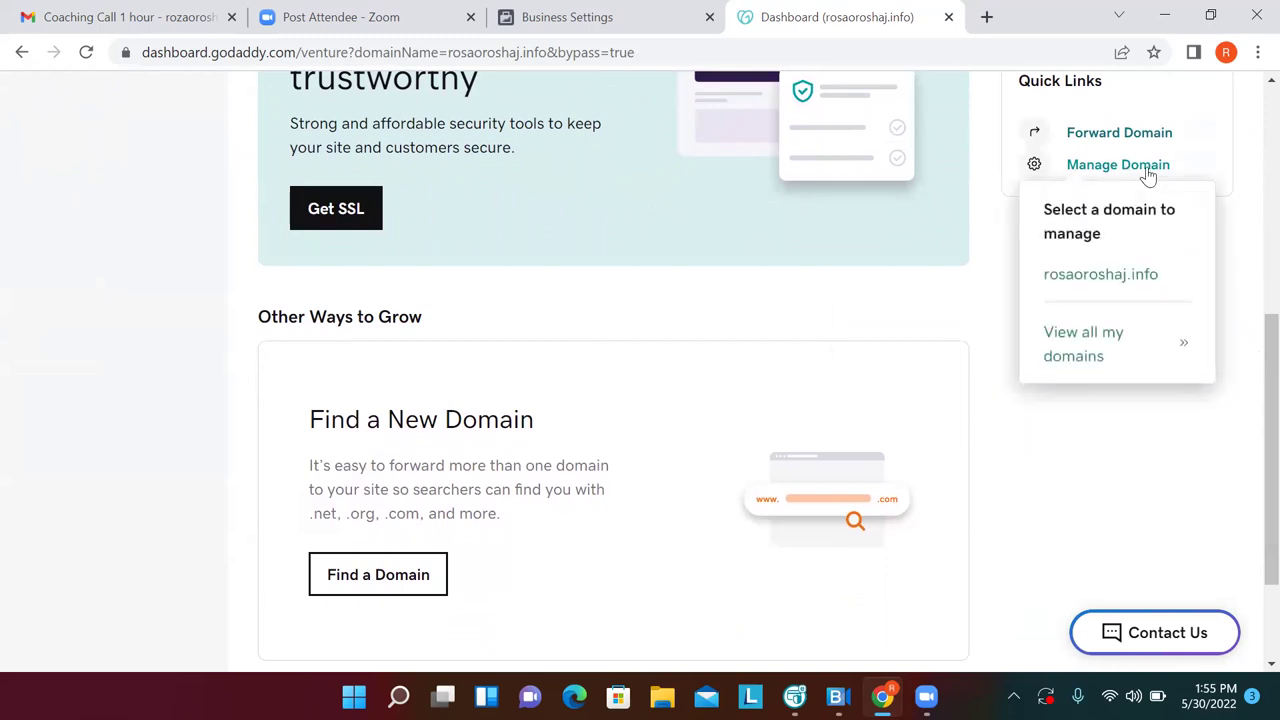
{"action": "left_click", "coordinate": [1138, 170]}
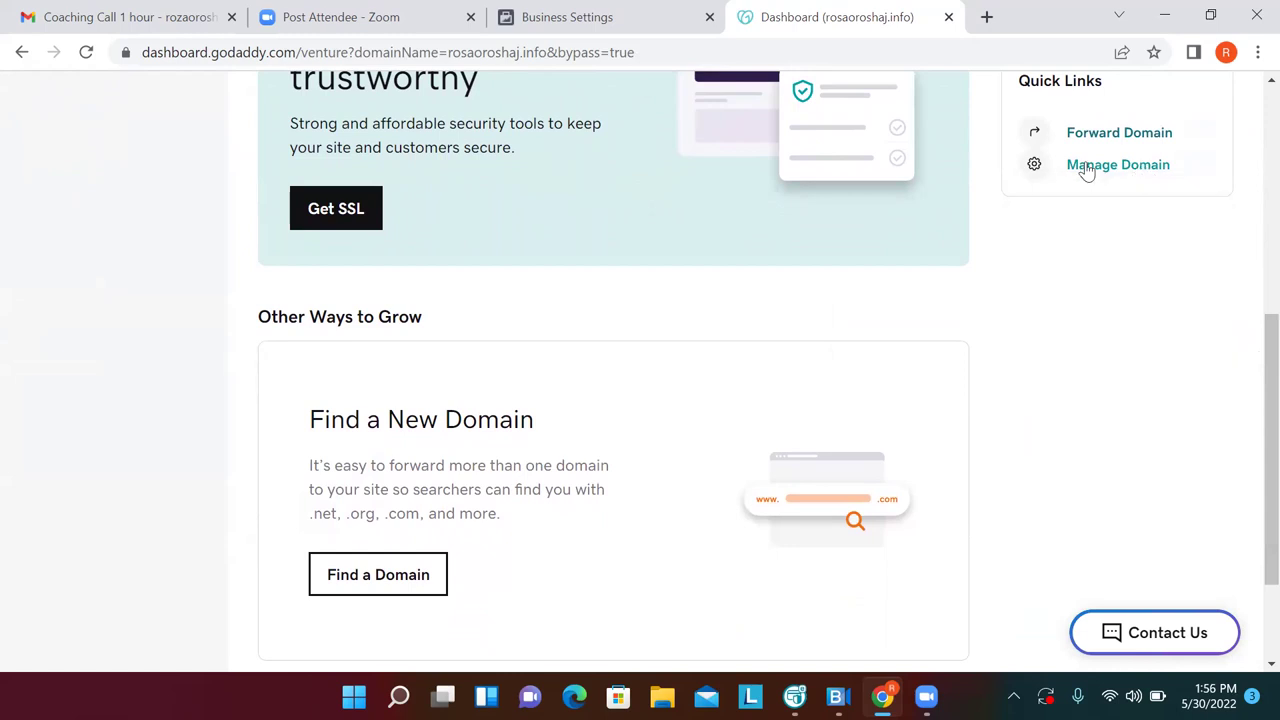
{"action": "left_click", "coordinate": [1068, 138]}
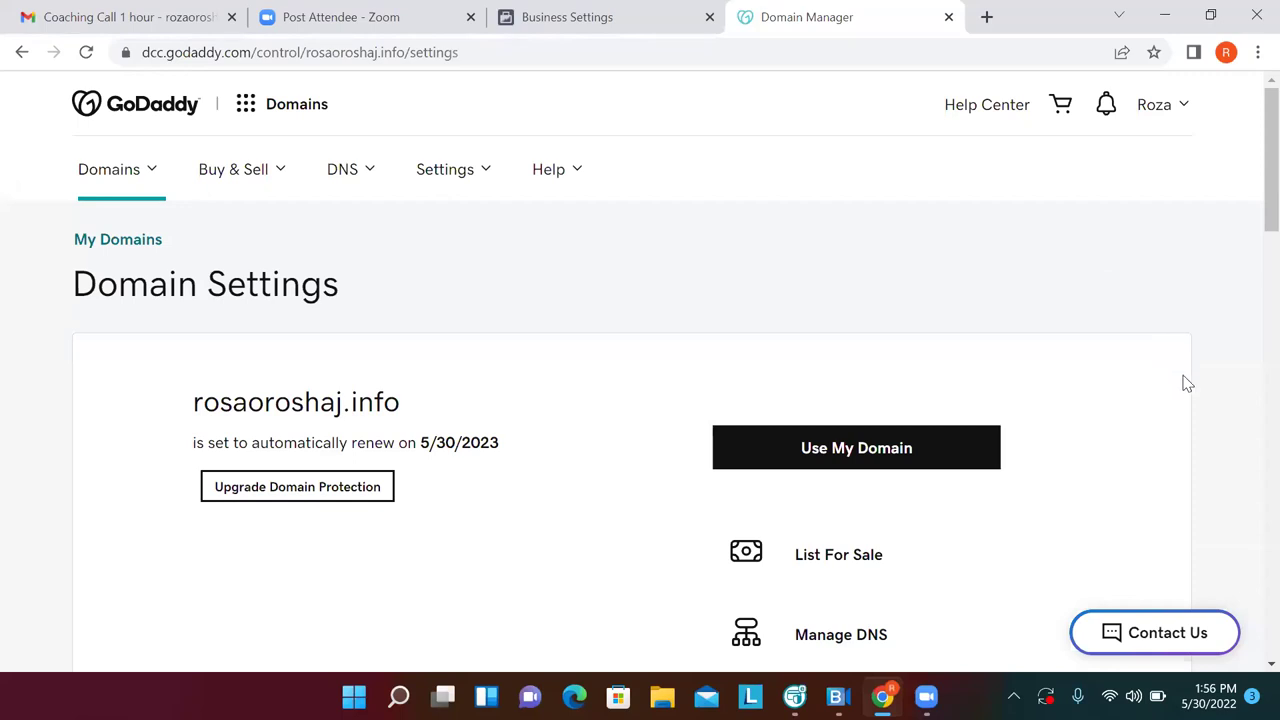
Open Manage DNS from the new domain's Domain Settings page
{"action": "scroll", "coordinate": [1209, 447], "scroll_direction": "down", "scroll_amount": 1}
{"action": "scroll", "coordinate": [1209, 447], "scroll_direction": "down", "scroll_amount": 2}
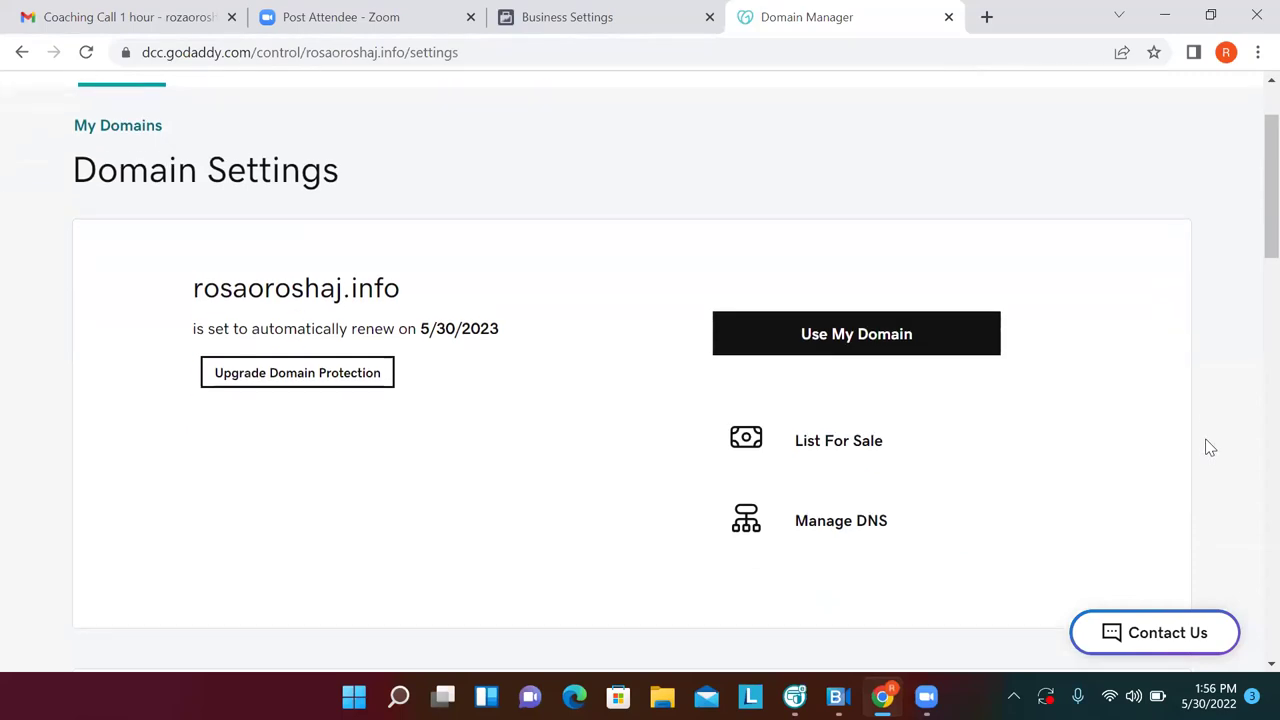
{"action": "scroll", "coordinate": [1209, 447], "scroll_direction": "down", "scroll_amount": 7}
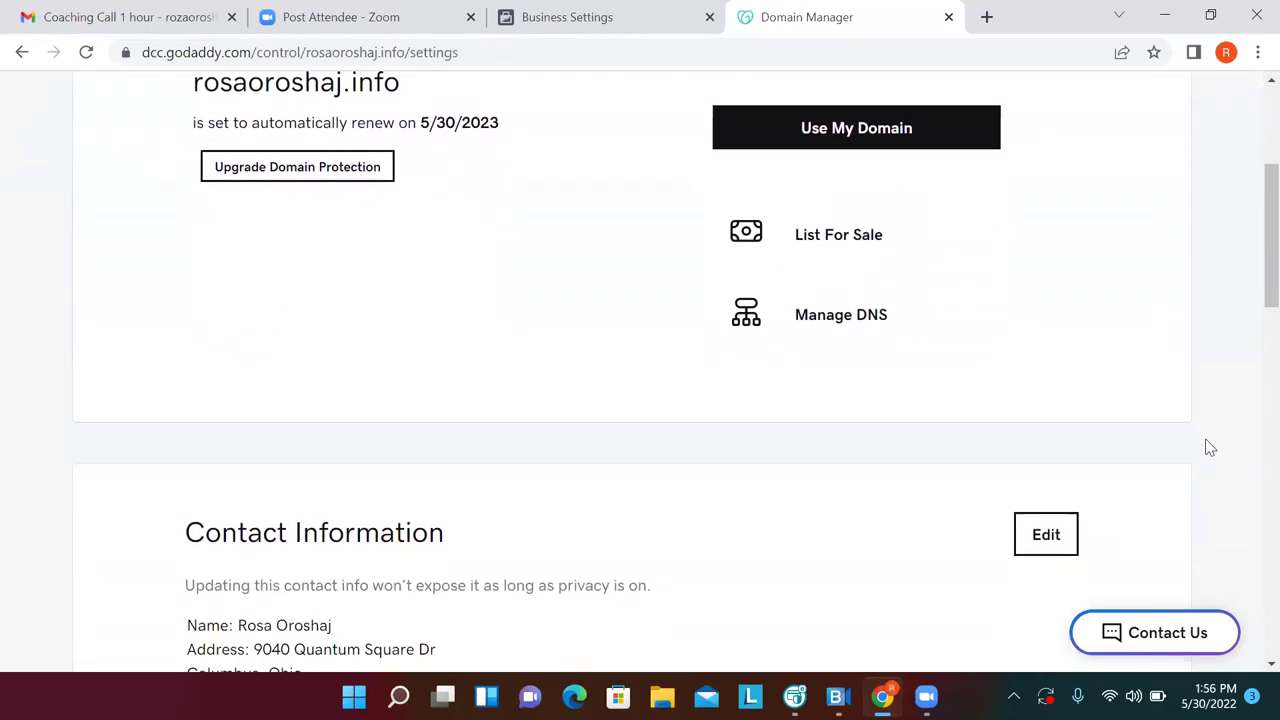
{"action": "scroll", "coordinate": [1209, 447], "scroll_direction": "up", "scroll_amount": 3}
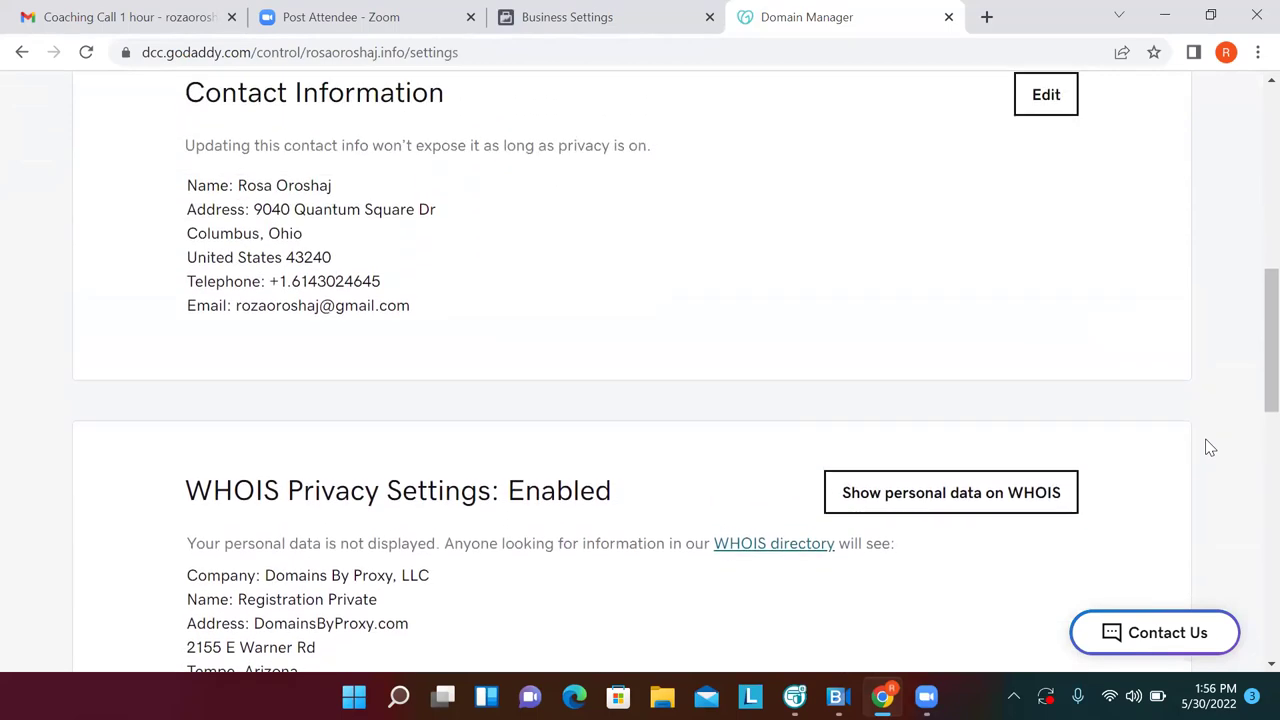
{"action": "scroll", "coordinate": [1209, 447], "scroll_direction": "up", "scroll_amount": 1}
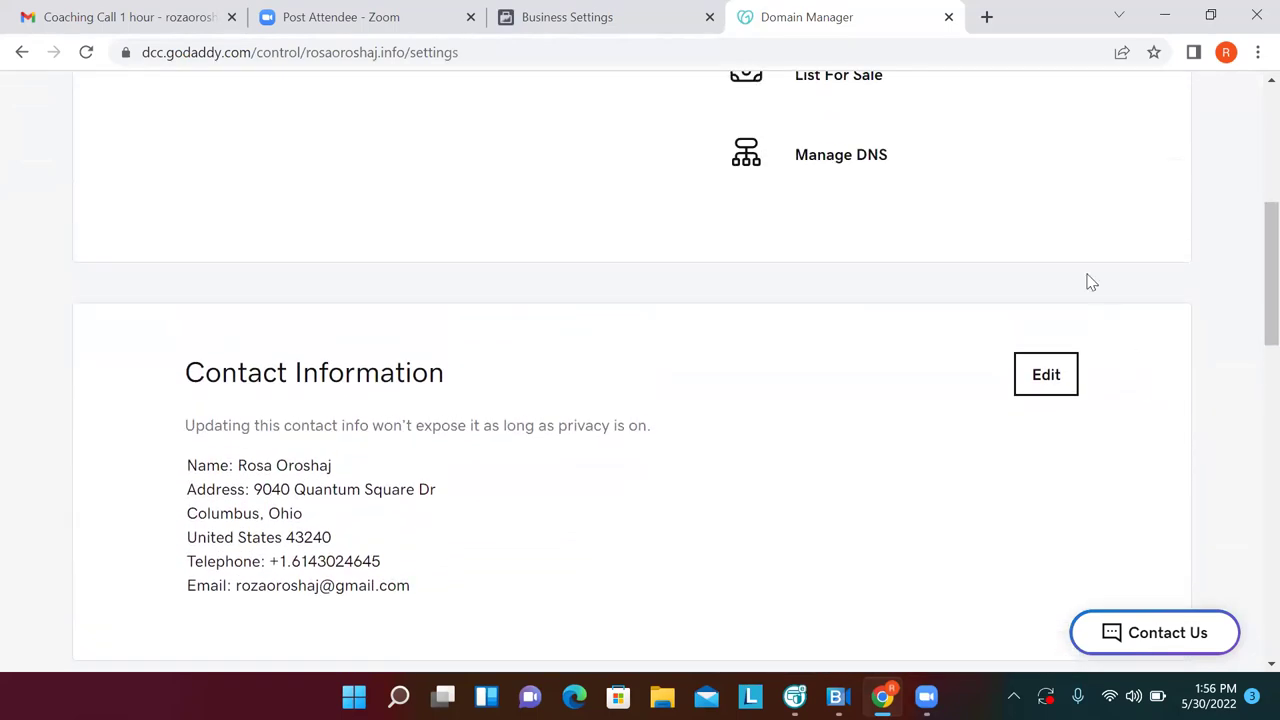
{"action": "left_click", "coordinate": [843, 156]}
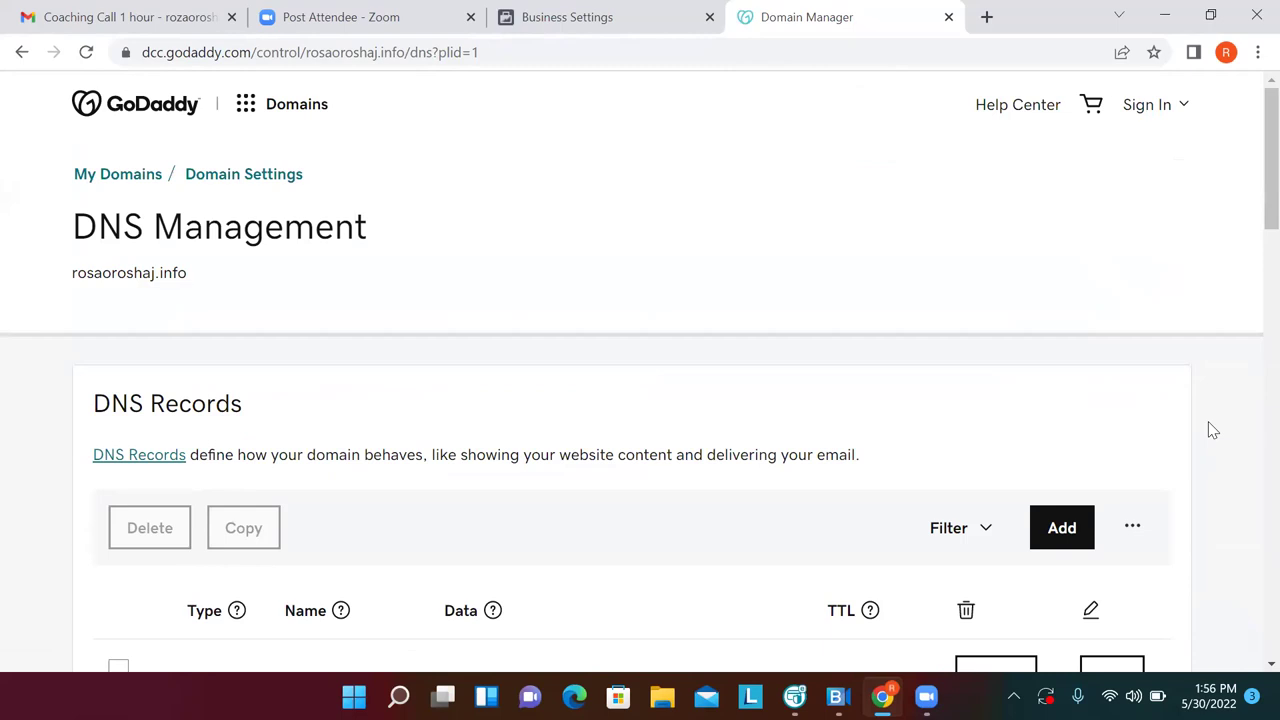
Scroll down through the domain's DNS Records list
{"action": "scroll", "coordinate": [1213, 430], "scroll_direction": "down", "scroll_amount": 1}
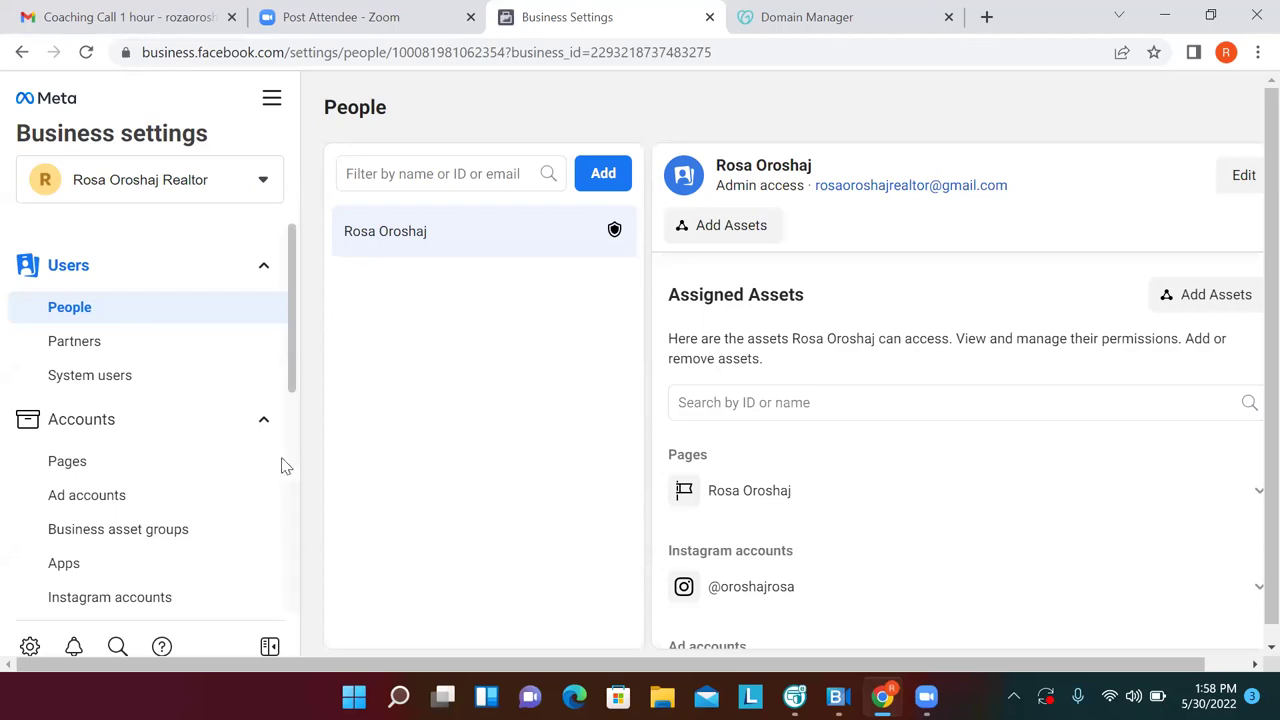
Go to Brand Safety > Domains in the Business Settings sidebar
{"action": "scroll", "coordinate": [280, 497], "scroll_direction": "down", "scroll_amount": 1}
{"action": "scroll", "coordinate": [280, 497], "scroll_direction": "down", "scroll_amount": 5}
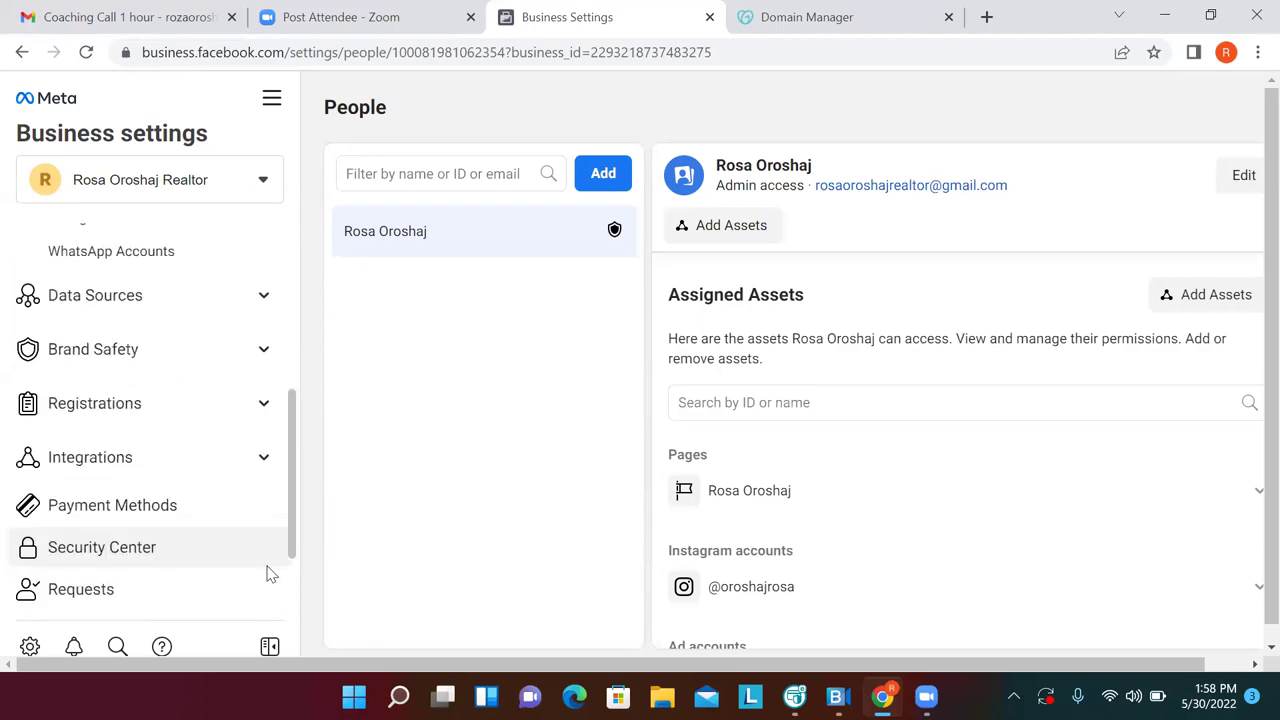
{"action": "left_click", "coordinate": [158, 420]}
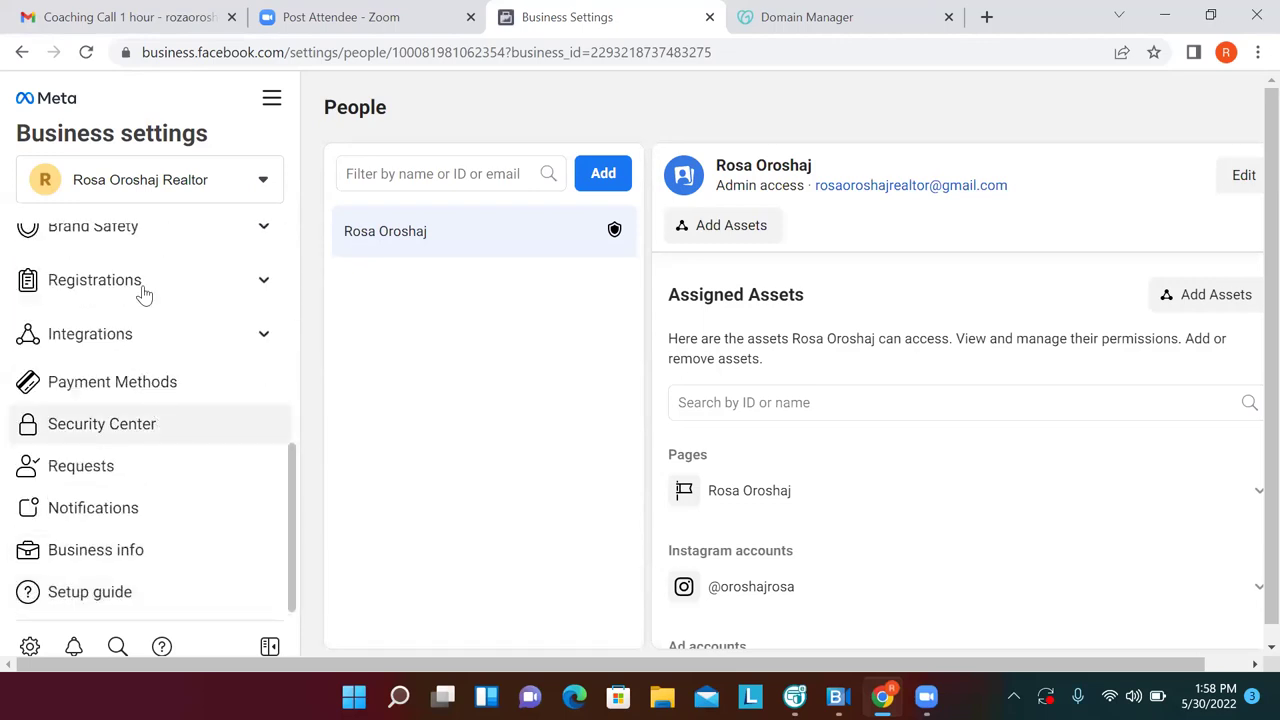
{"action": "left_click", "coordinate": [122, 248]}
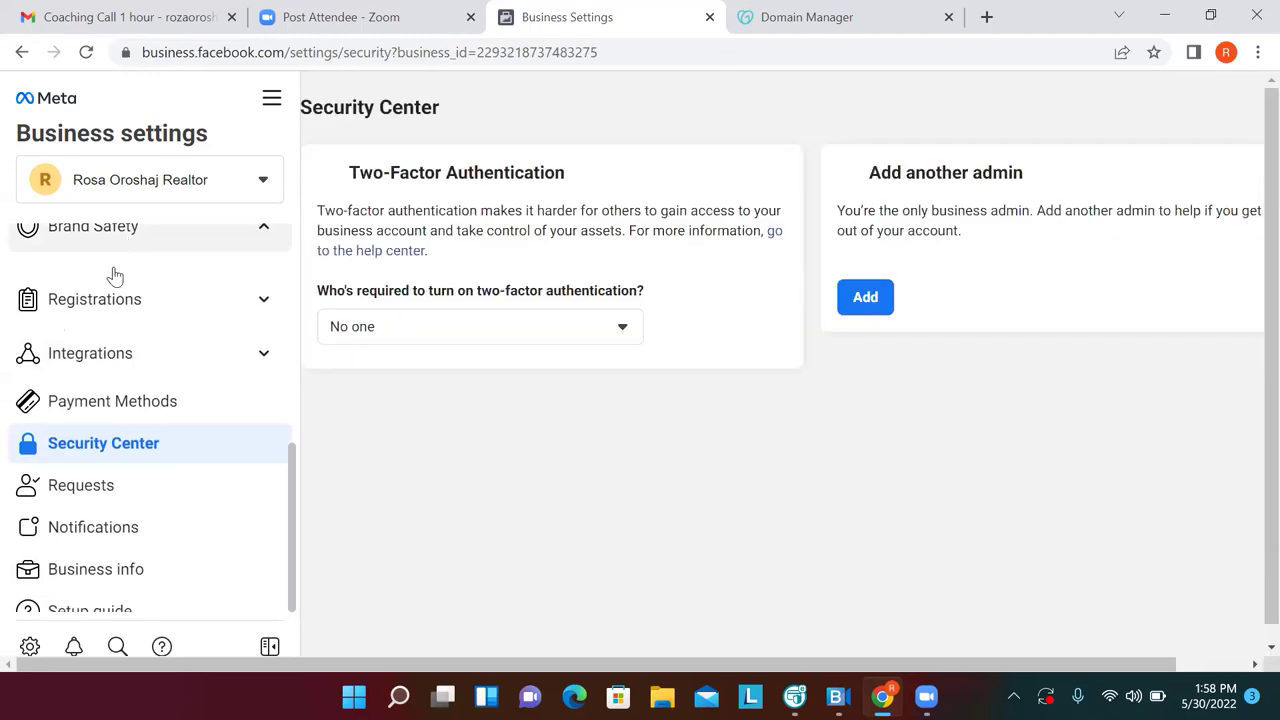
{"action": "left_click", "coordinate": [111, 272]}
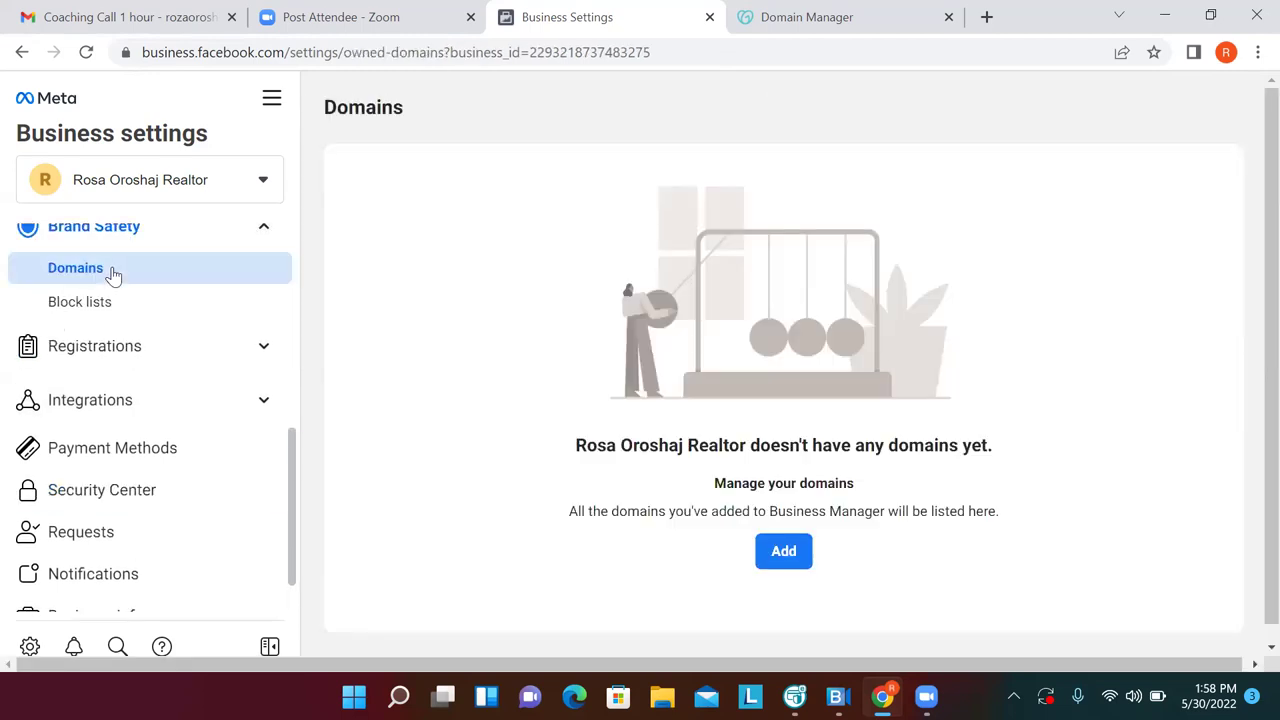
Add the owner's .info domain to the business's Domains list
{"action": "left_click", "coordinate": [800, 562]}
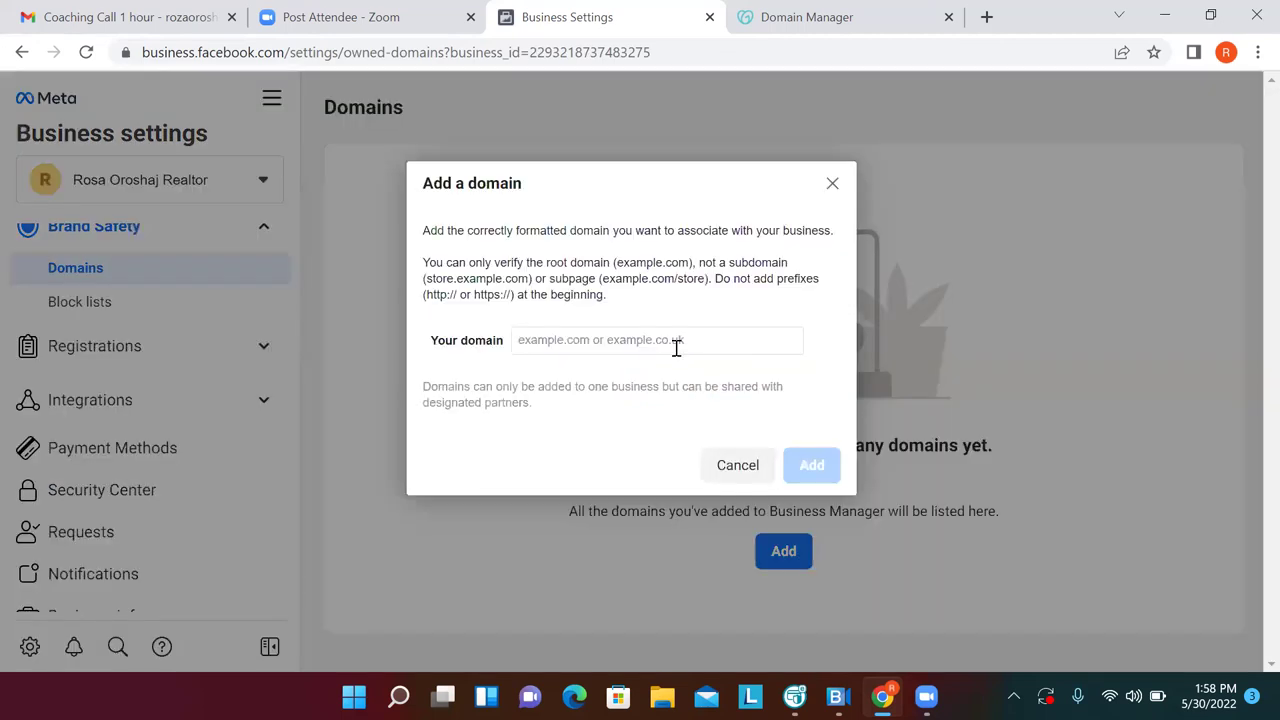
{"action": "left_click", "coordinate": [676, 347]}
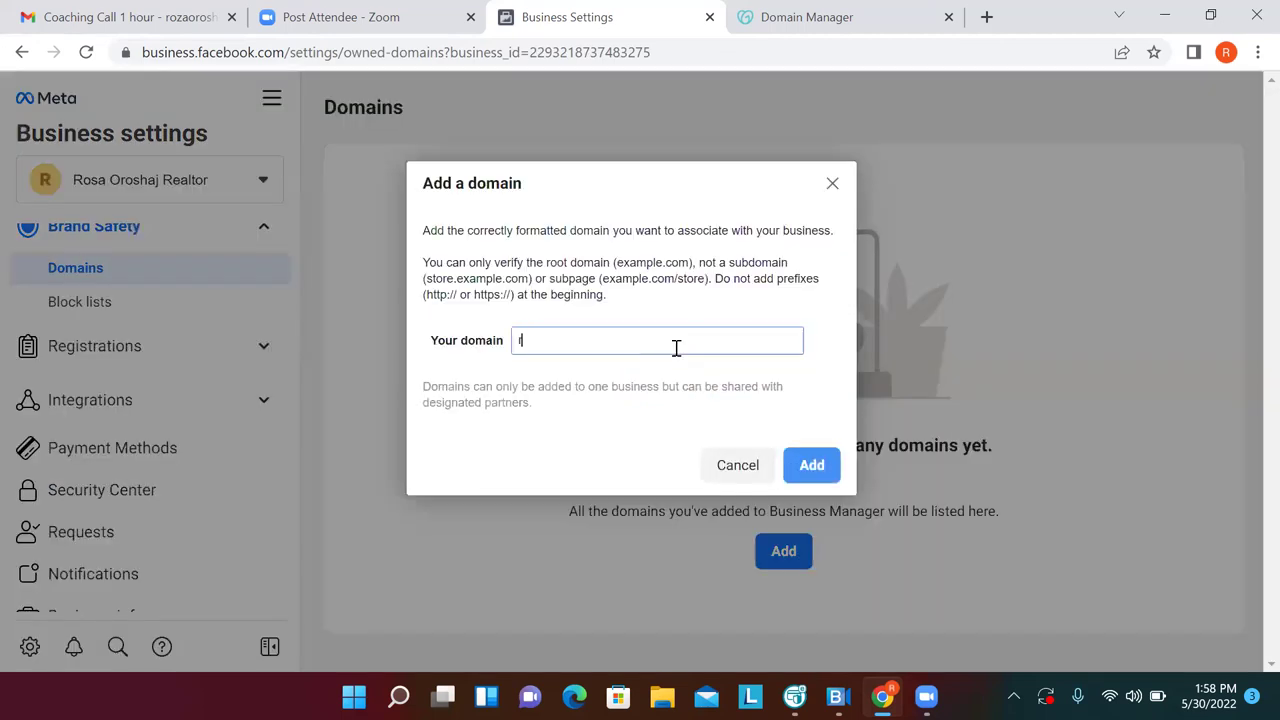
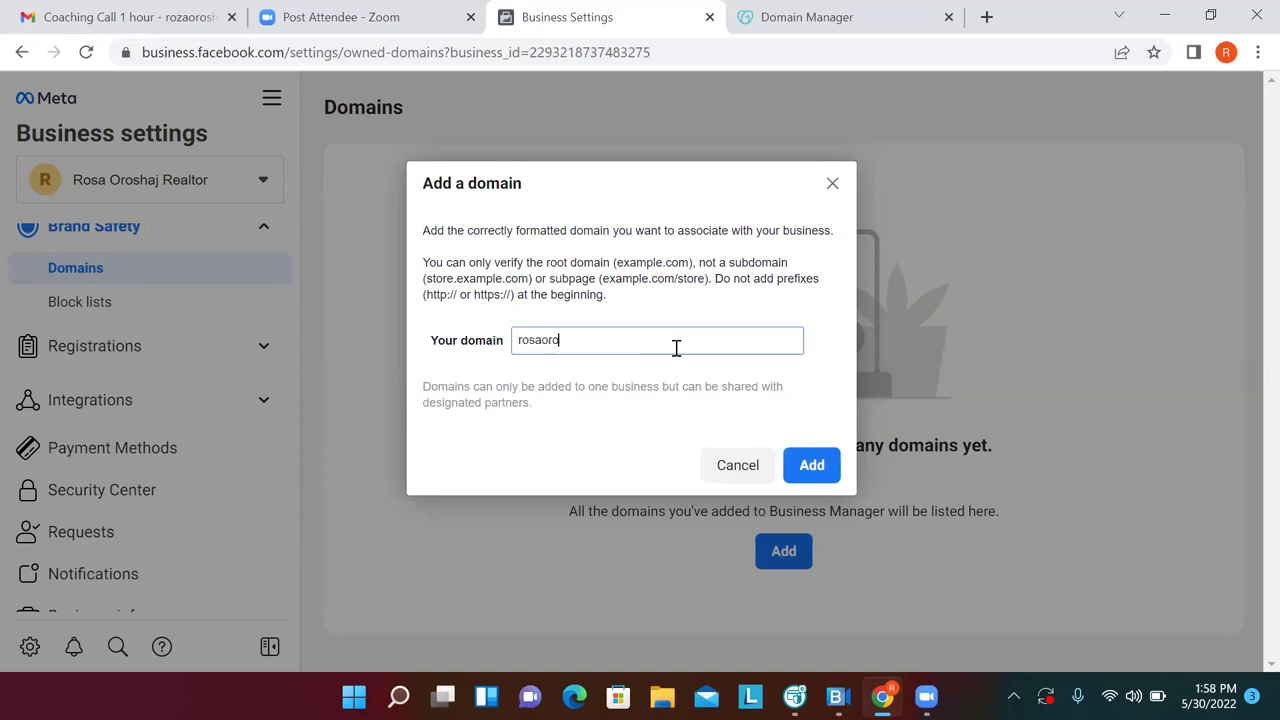
{"action": "left_click", "coordinate": [812, 467]}
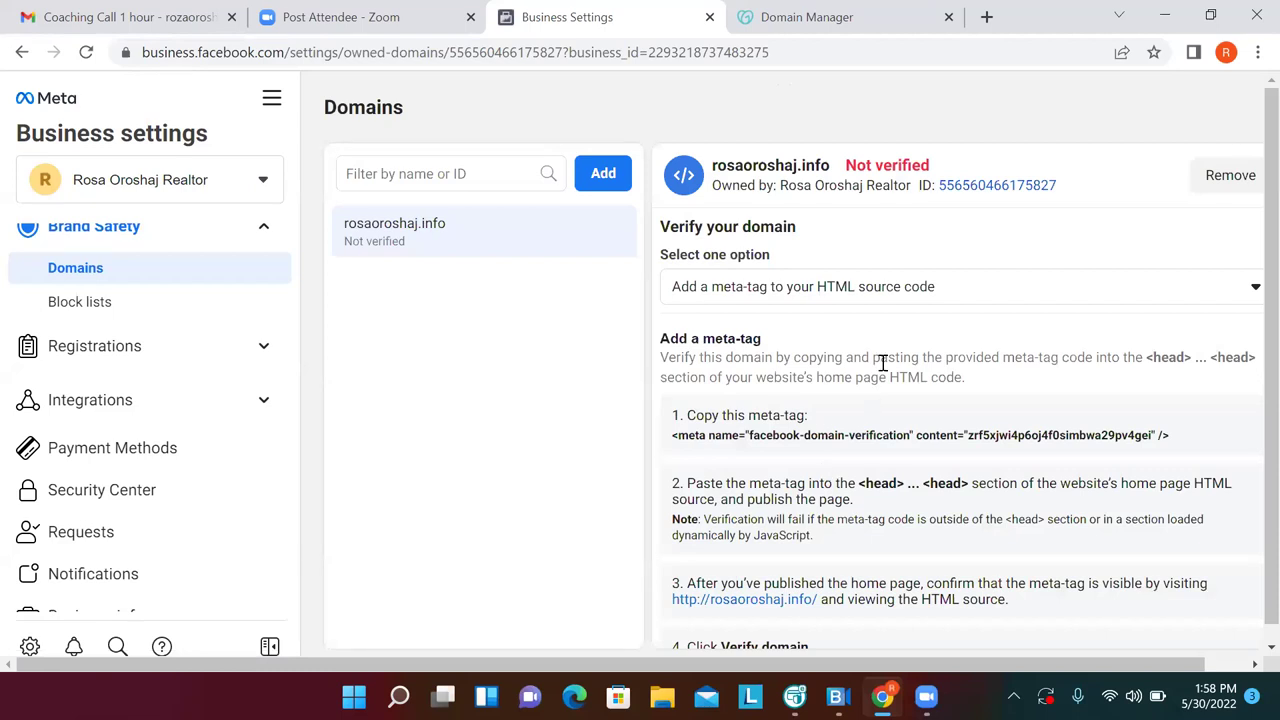
Choose 'Update the DNS TXT record' verification and copy the TXT value
{"action": "left_click", "coordinate": [1251, 292]}
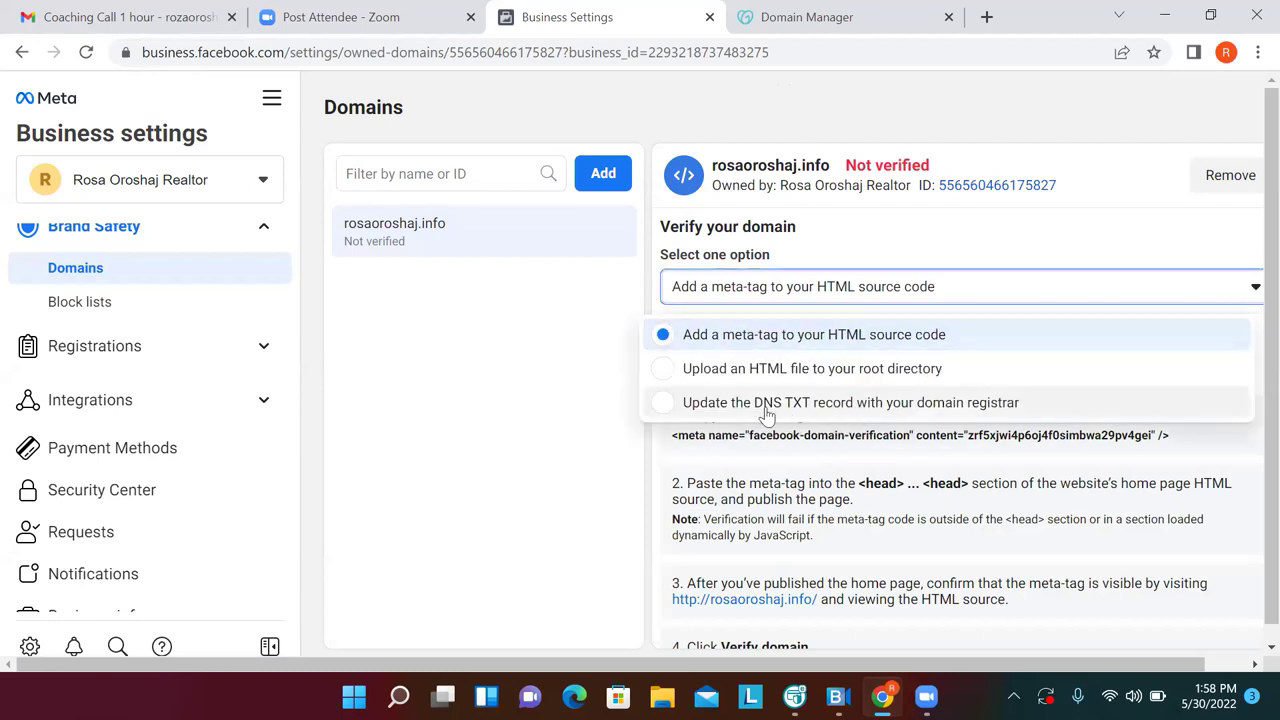
{"action": "left_click", "coordinate": [660, 410]}
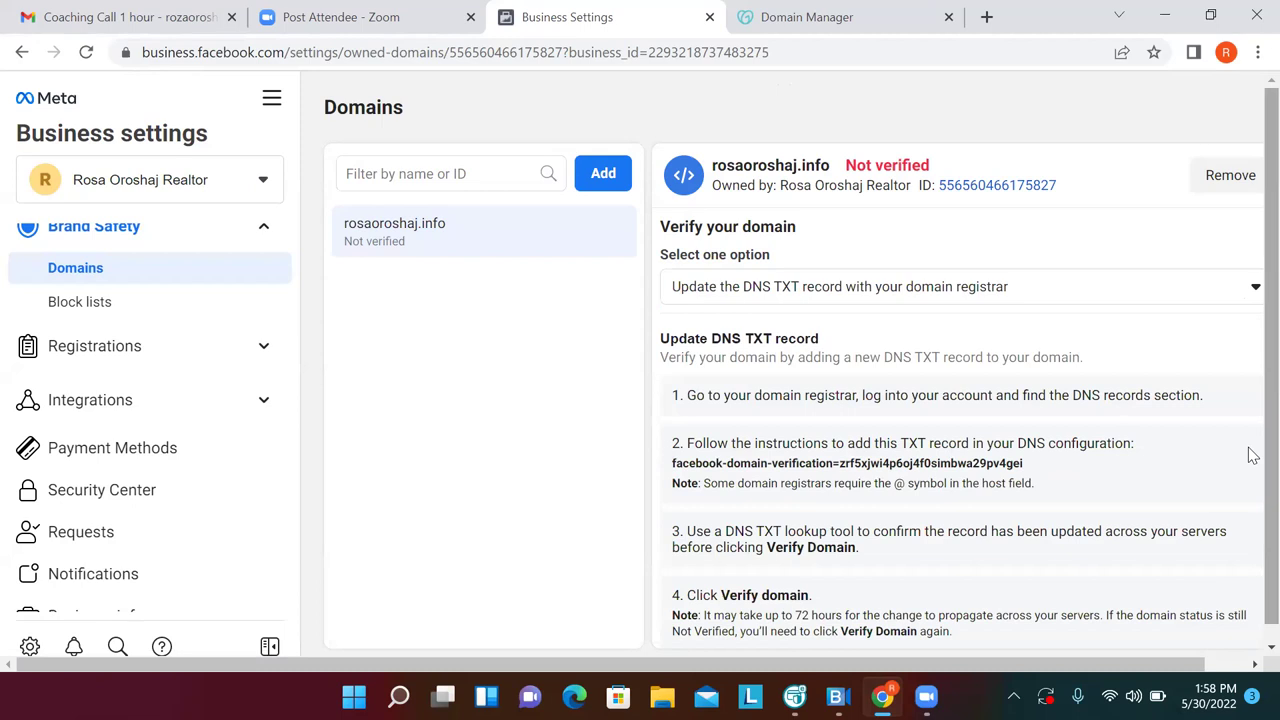
{"action": "scroll", "coordinate": [1250, 488], "scroll_direction": "down", "scroll_amount": 1}
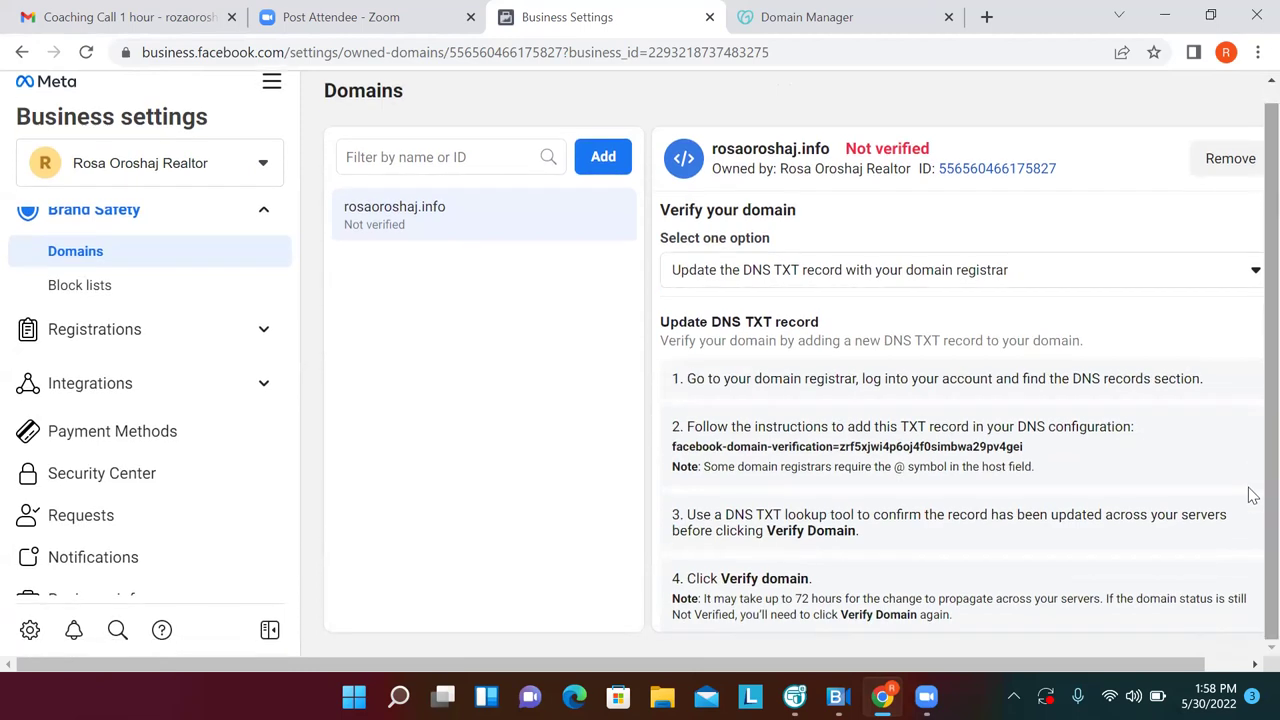
{"action": "left_click", "coordinate": [965, 455]}
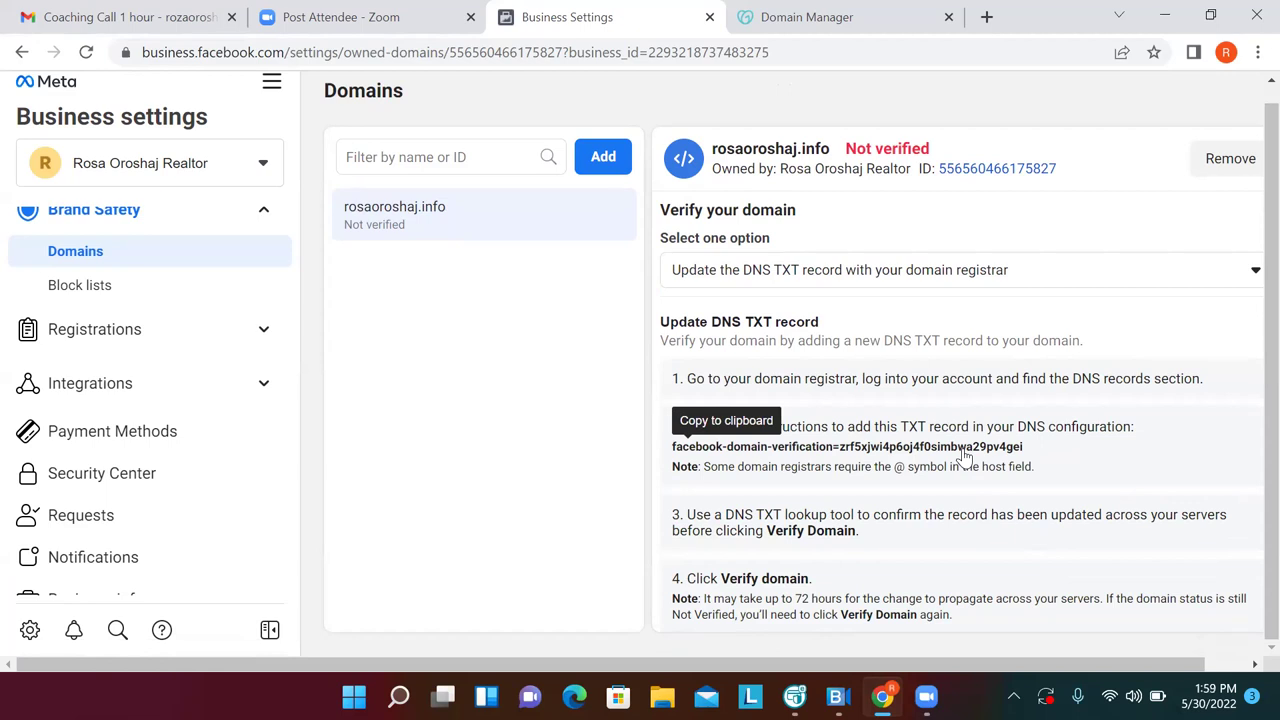
In GoDaddy DNS, add a TXT record named @ with the pasted Facebook verification value
{"action": "left_click", "coordinate": [866, 21]}
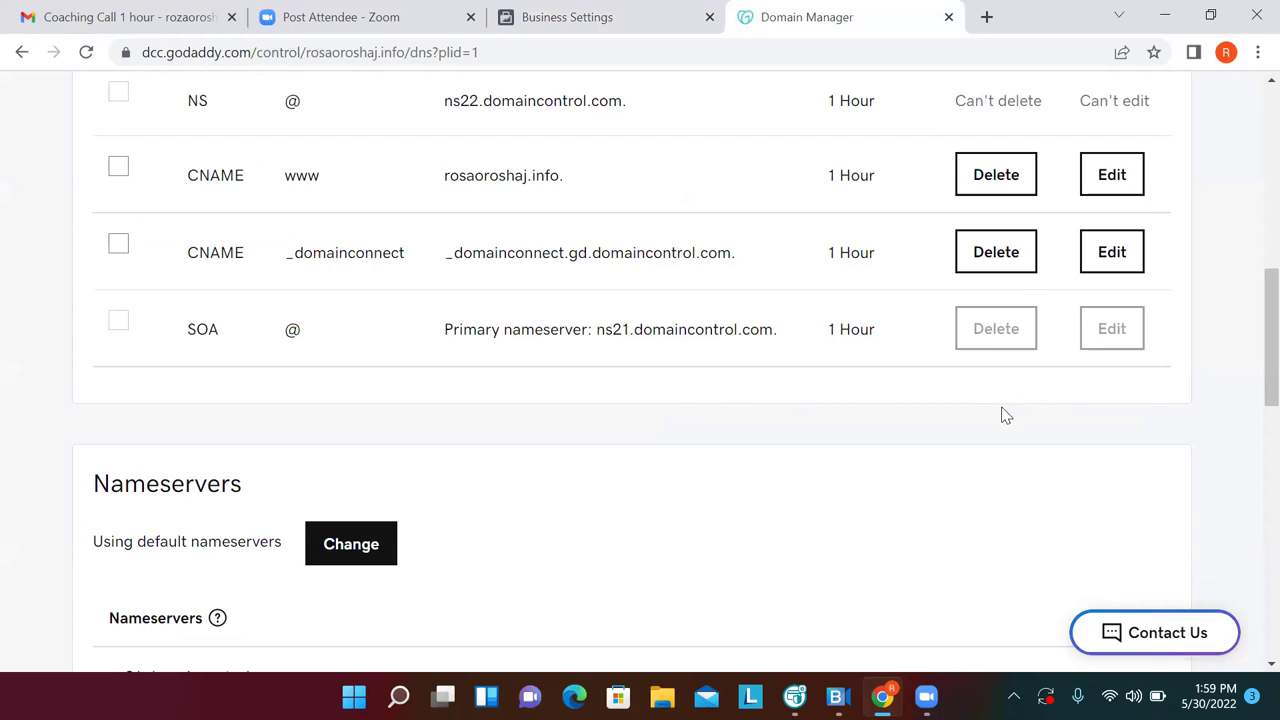
{"action": "scroll", "coordinate": [1007, 420], "scroll_direction": "up", "scroll_amount": 3}
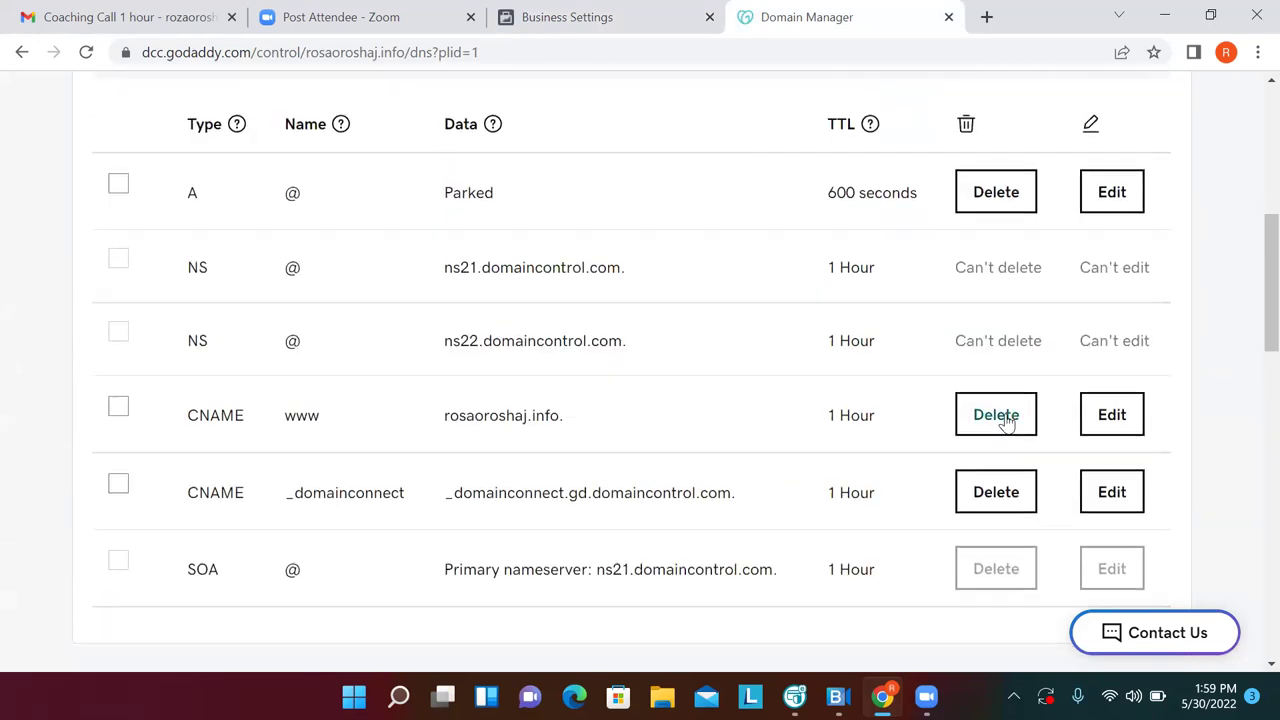
{"action": "scroll", "coordinate": [1007, 420], "scroll_direction": "up", "scroll_amount": 4}
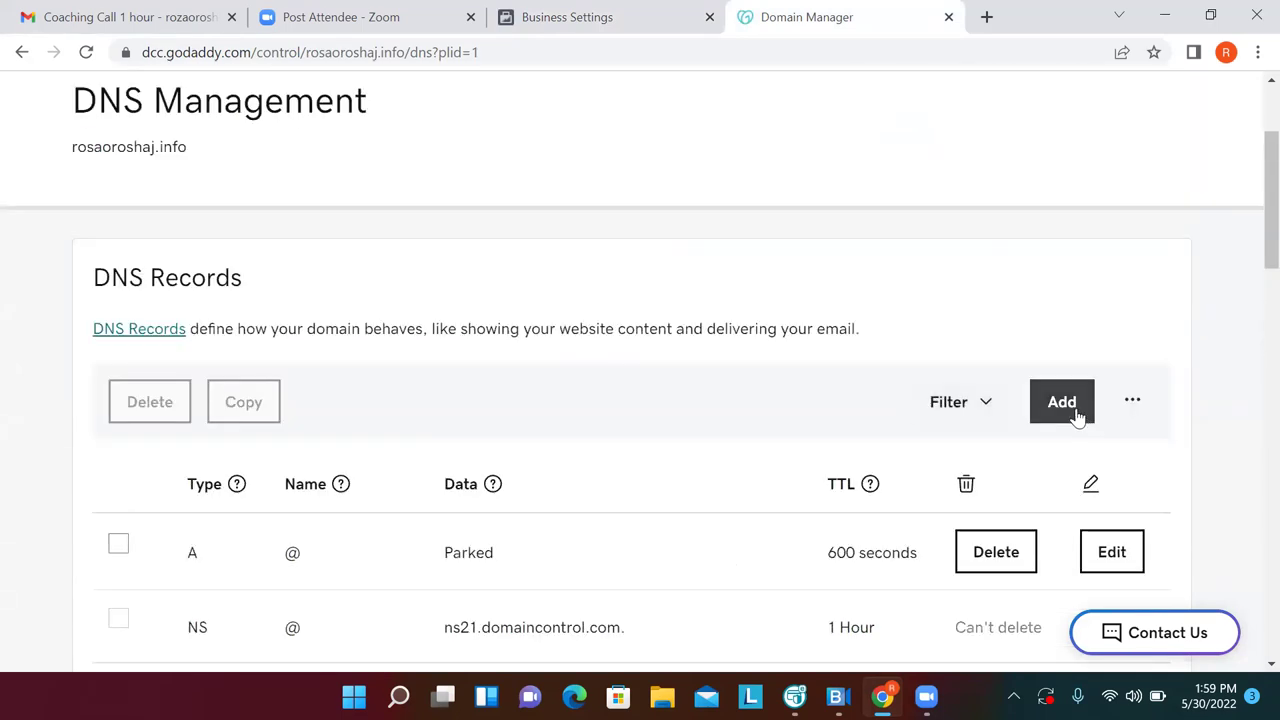
{"action": "left_click", "coordinate": [1075, 406]}
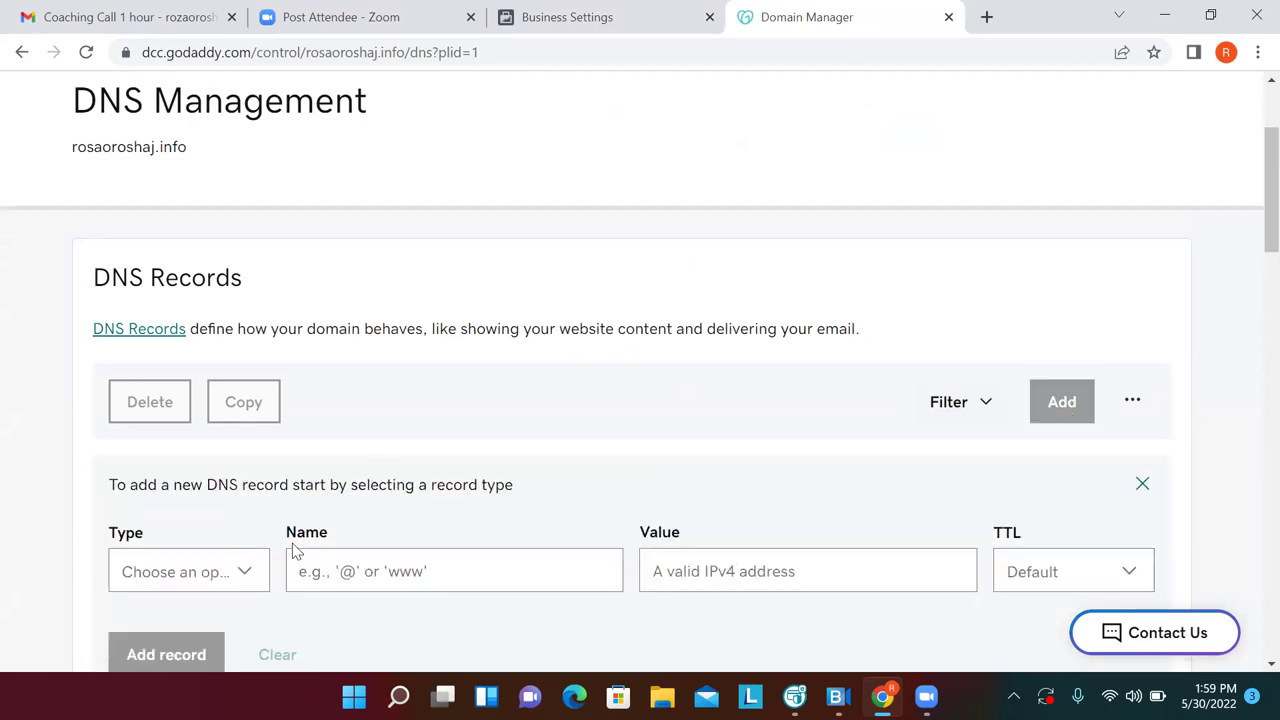
{"action": "left_click", "coordinate": [252, 580]}
{"action": "left_click", "coordinate": [195, 435]}
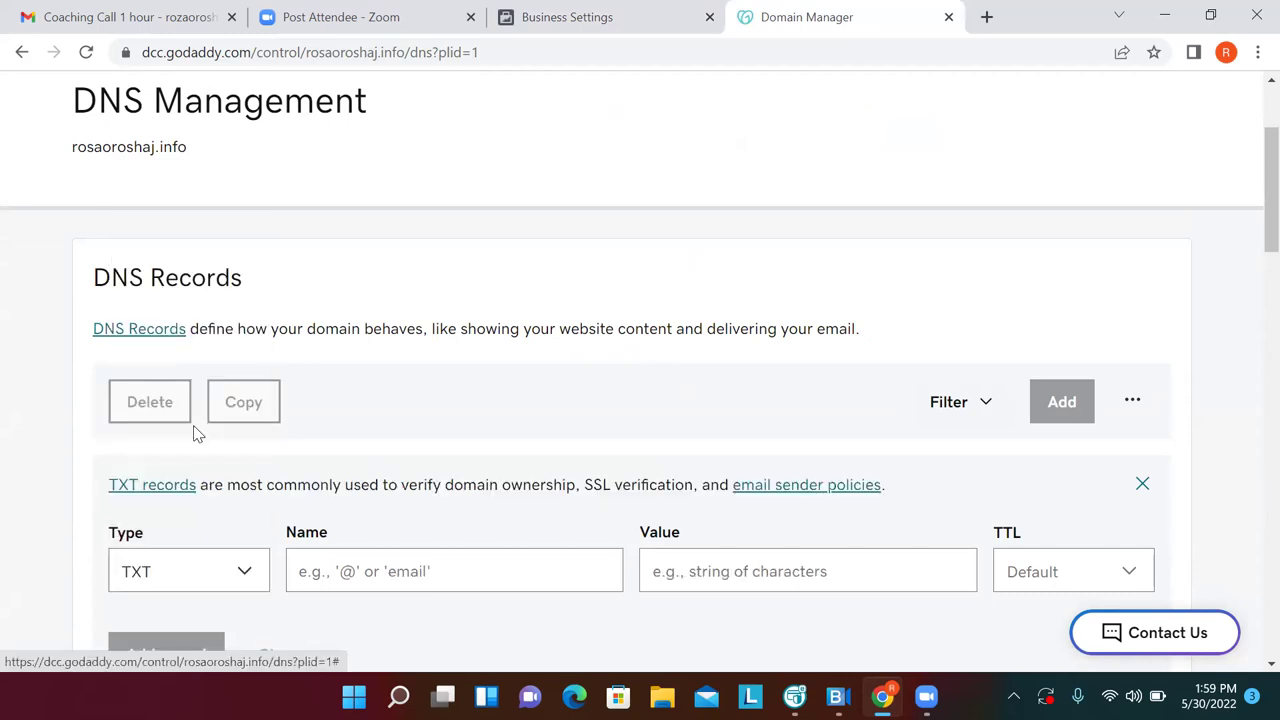
{"action": "left_click", "coordinate": [396, 561]}
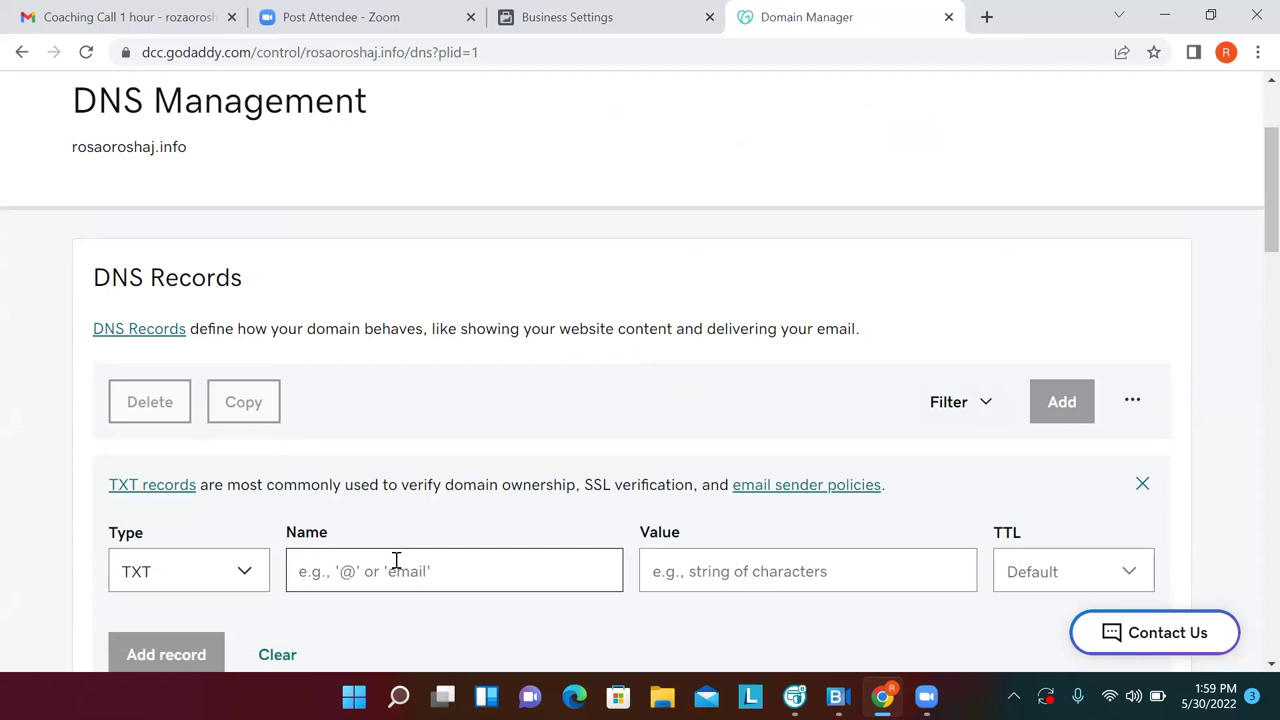
{"action": "type", "text": "@"}
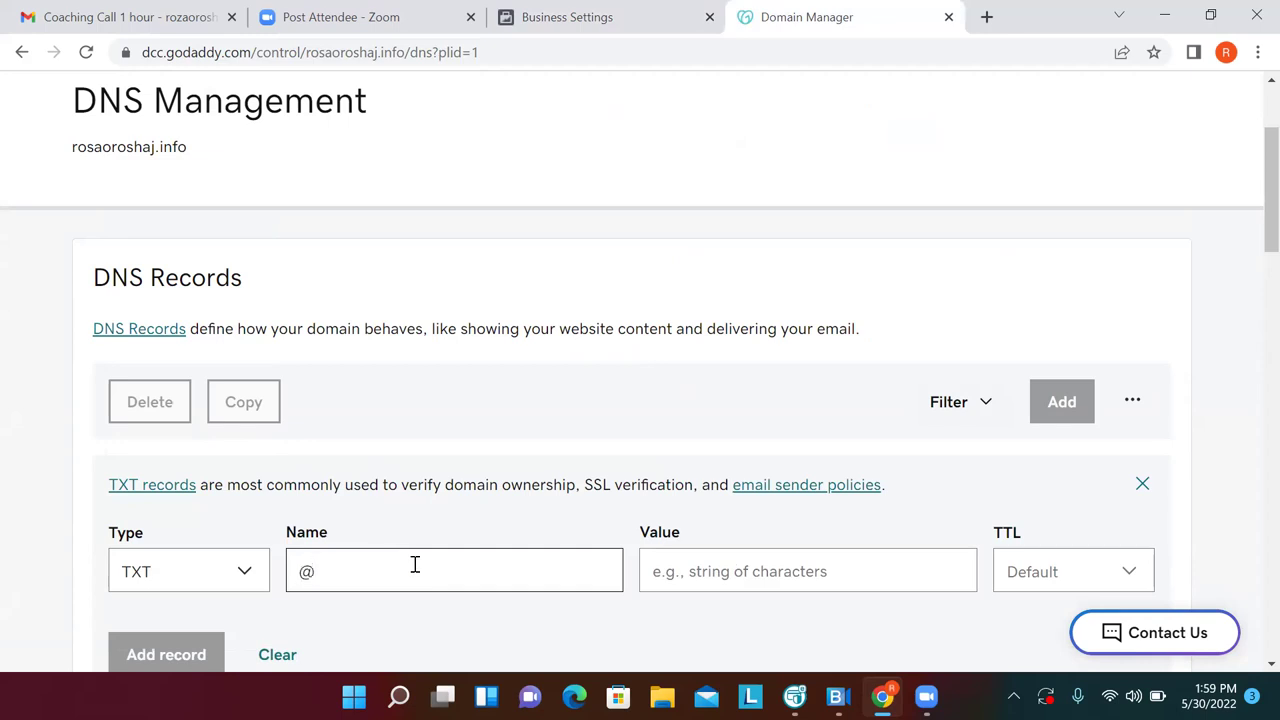
{"action": "left_click", "coordinate": [694, 563]}
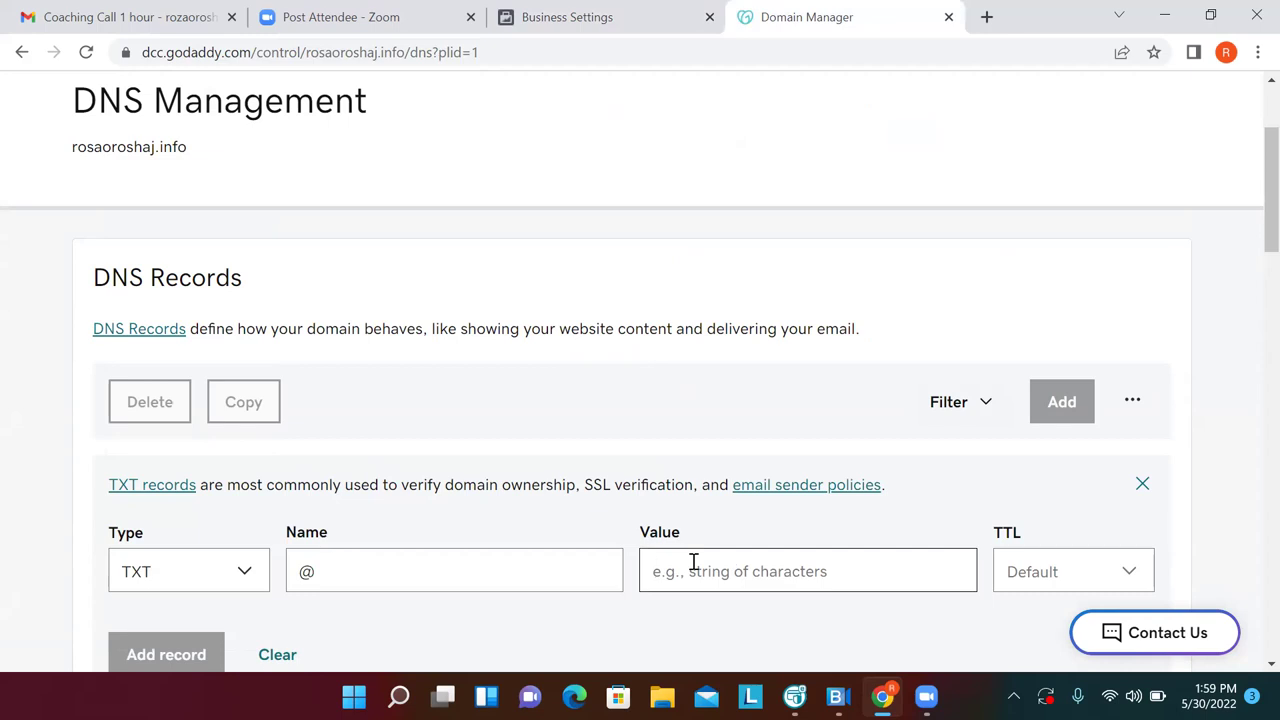
{"action": "key", "text": "ctrl+v"}
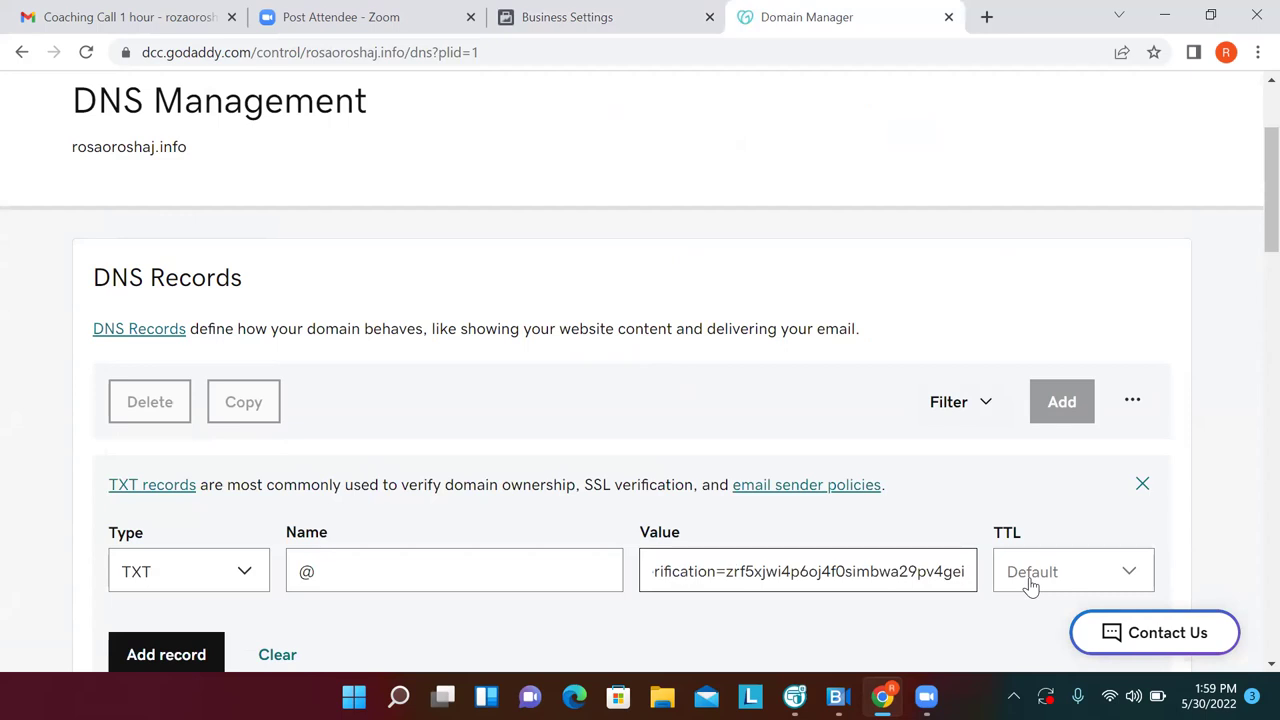
{"action": "key", "text": "Return"}
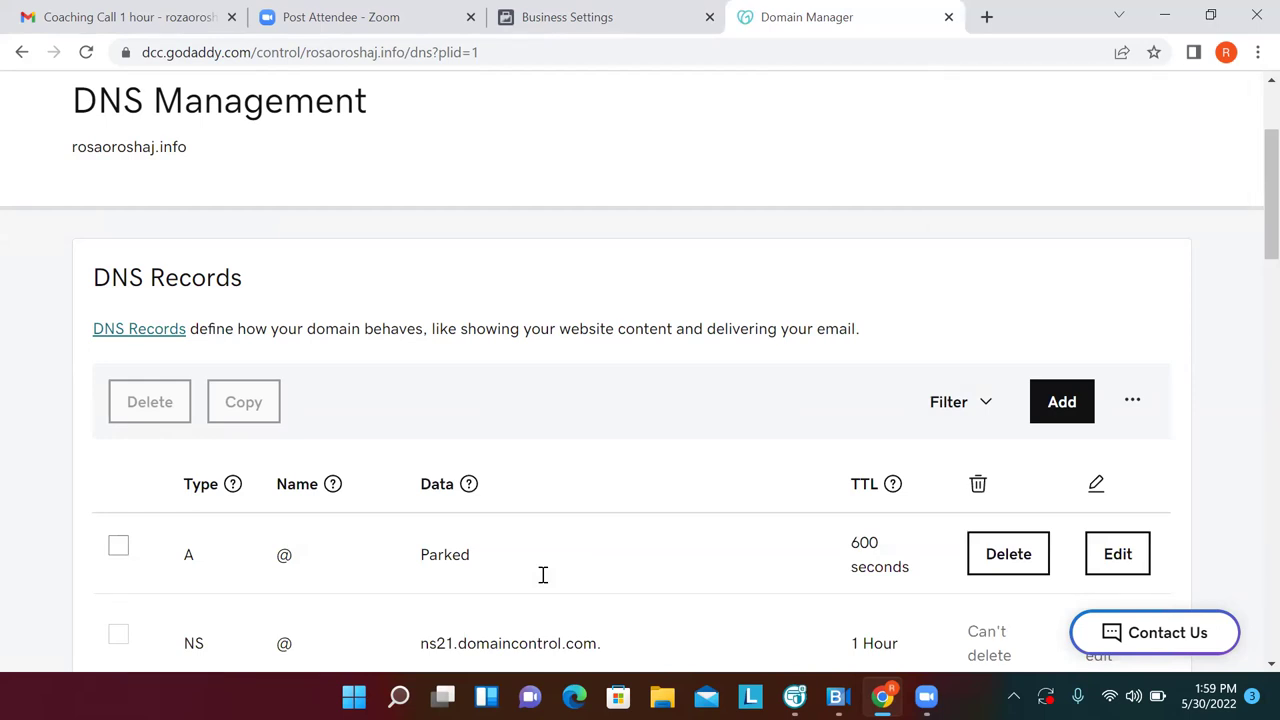
Scroll through the DNS records list to review the entries
{"action": "scroll", "coordinate": [543, 575], "scroll_direction": "down", "scroll_amount": 1}
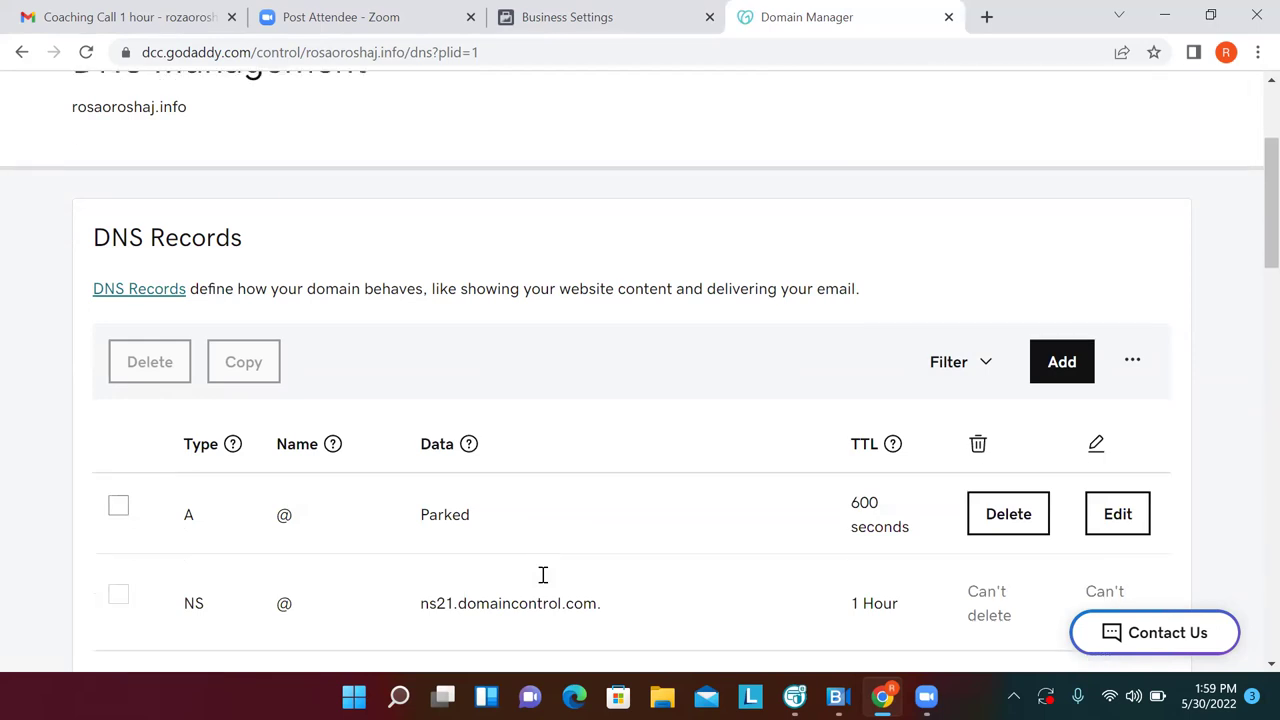
{"action": "scroll", "coordinate": [543, 575], "scroll_direction": "down", "scroll_amount": 1}
{"action": "scroll", "coordinate": [543, 575], "scroll_direction": "down", "scroll_amount": 1}
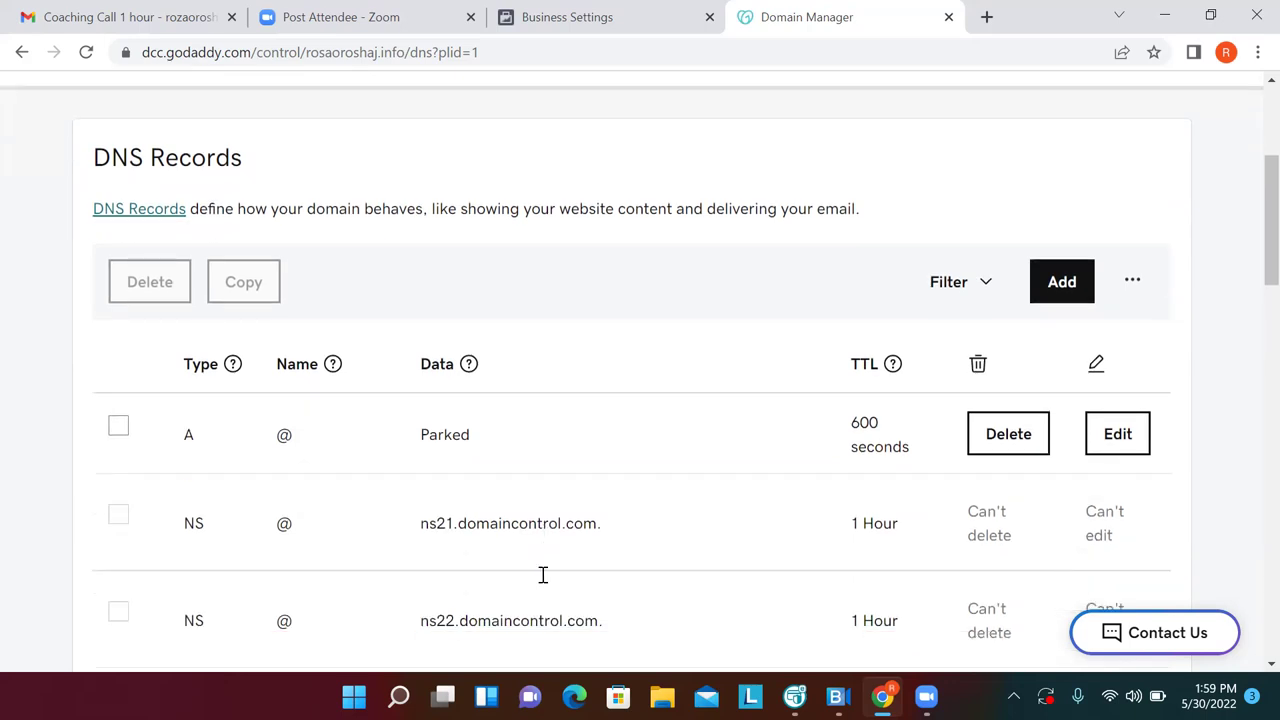
{"action": "scroll", "coordinate": [543, 575], "scroll_direction": "up", "scroll_amount": 3}
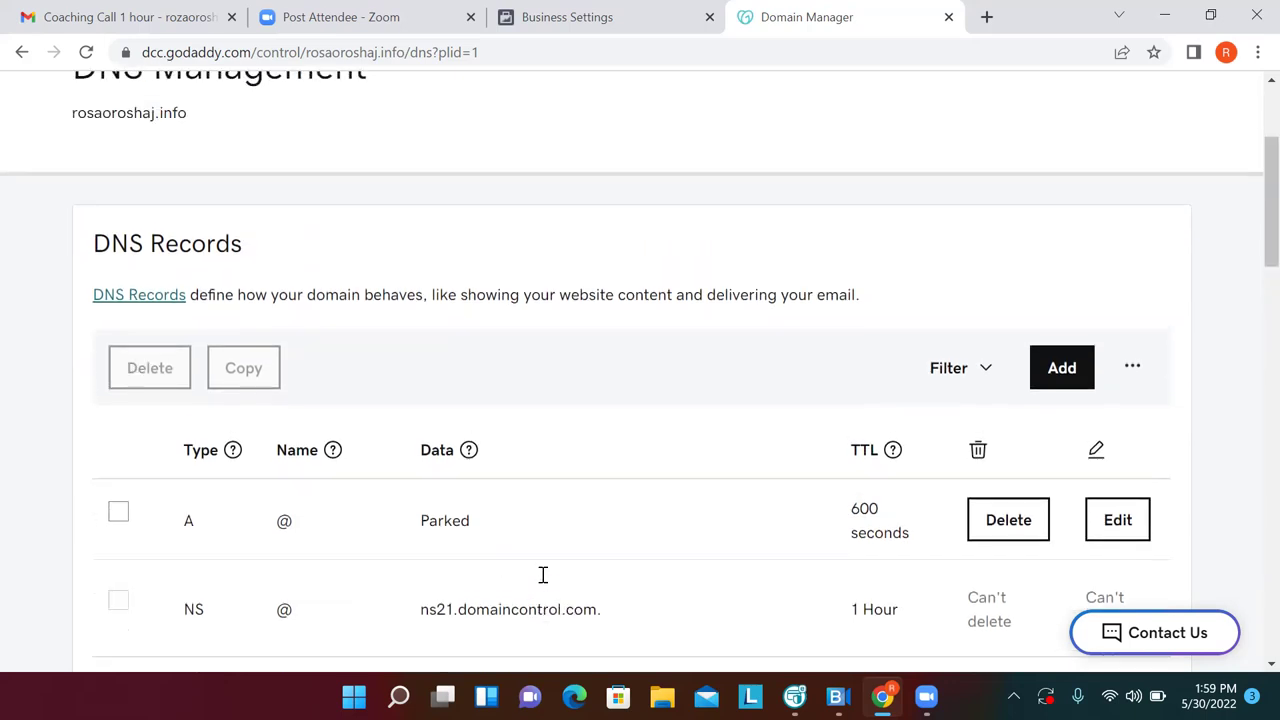
{"action": "scroll", "coordinate": [543, 575], "scroll_direction": "down", "scroll_amount": 1}
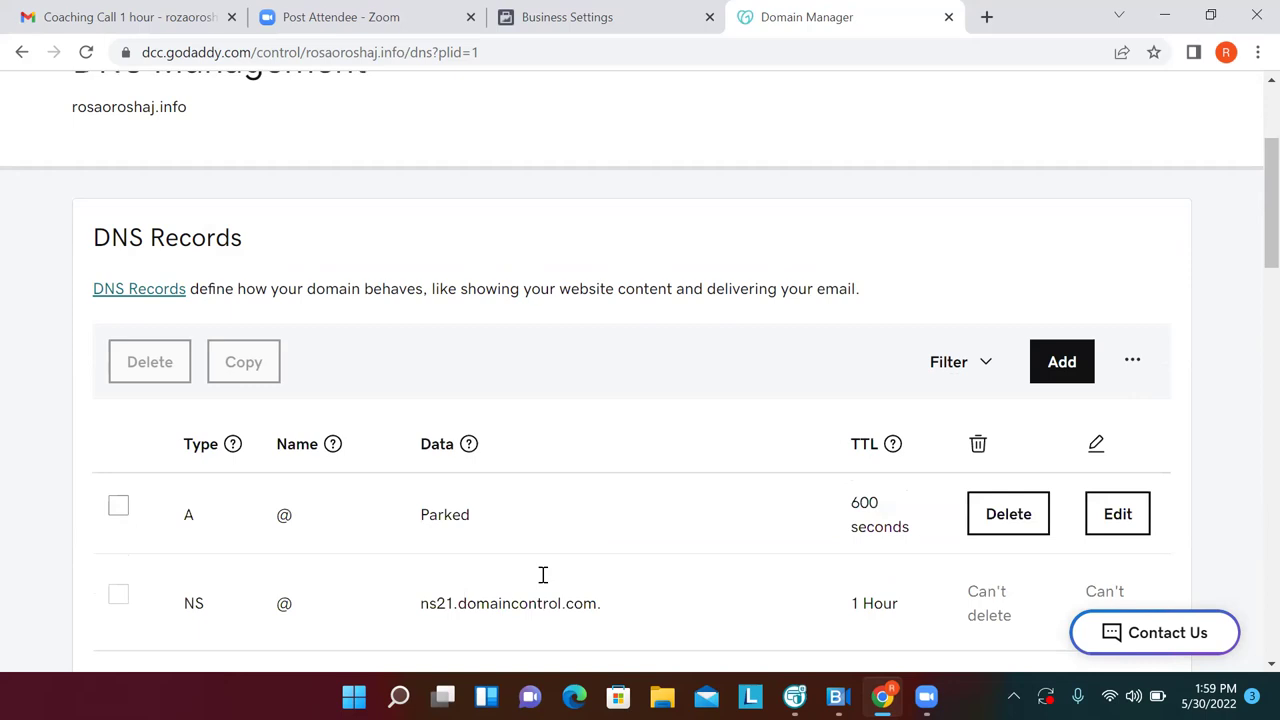
{"action": "scroll", "coordinate": [543, 575], "scroll_direction": "down", "scroll_amount": 1}
{"action": "scroll", "coordinate": [543, 575], "scroll_direction": "down", "scroll_amount": 1}
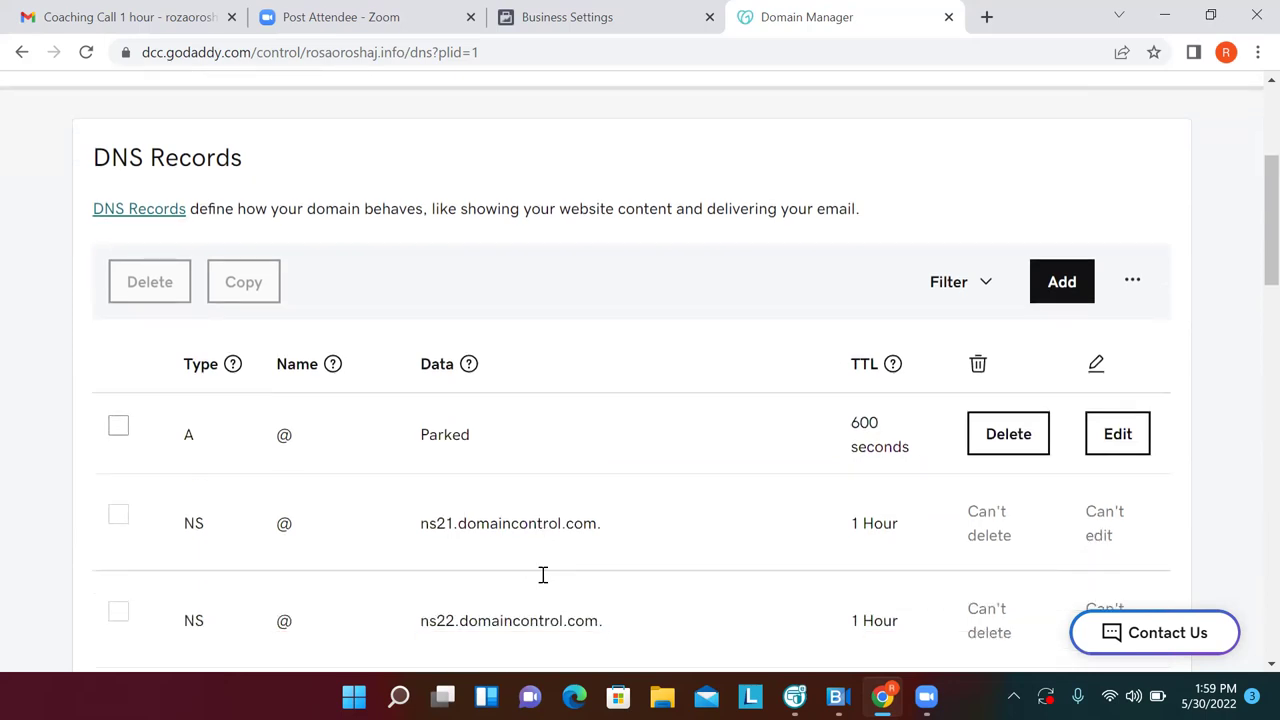
{"action": "scroll", "coordinate": [543, 575], "scroll_direction": "up", "scroll_amount": 1}
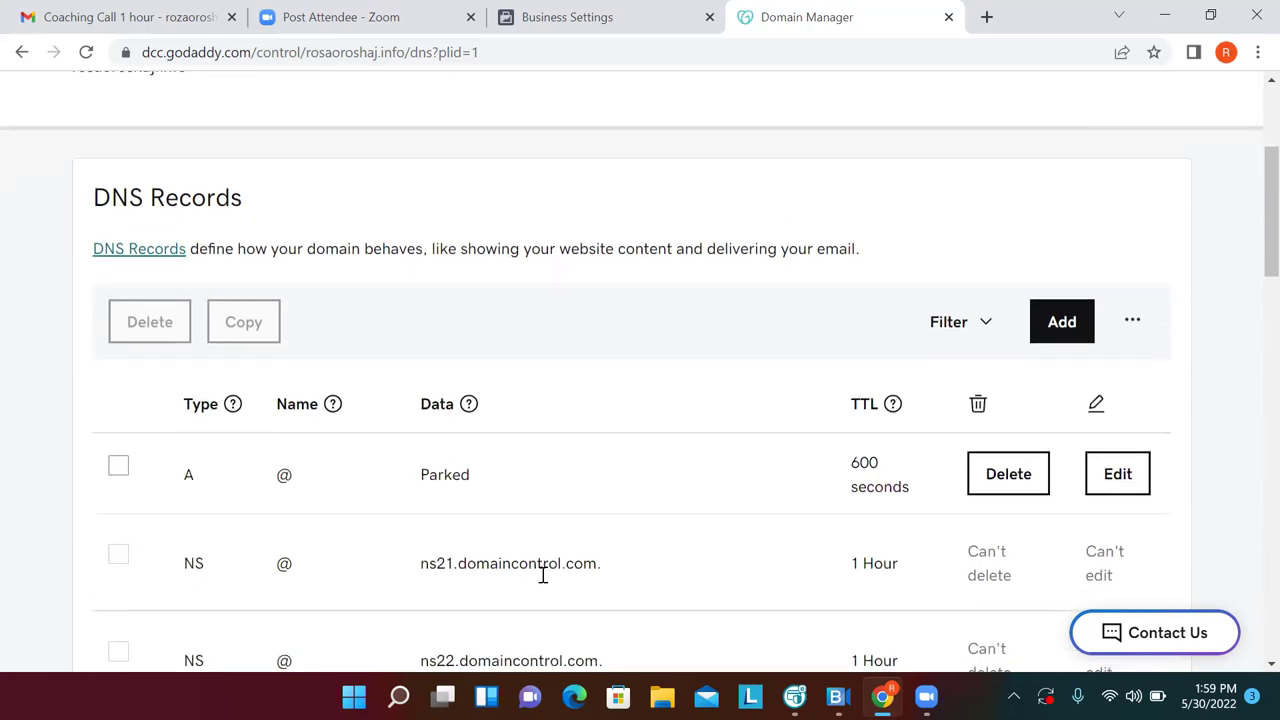
{"action": "scroll", "coordinate": [543, 575], "scroll_direction": "up", "scroll_amount": 3}
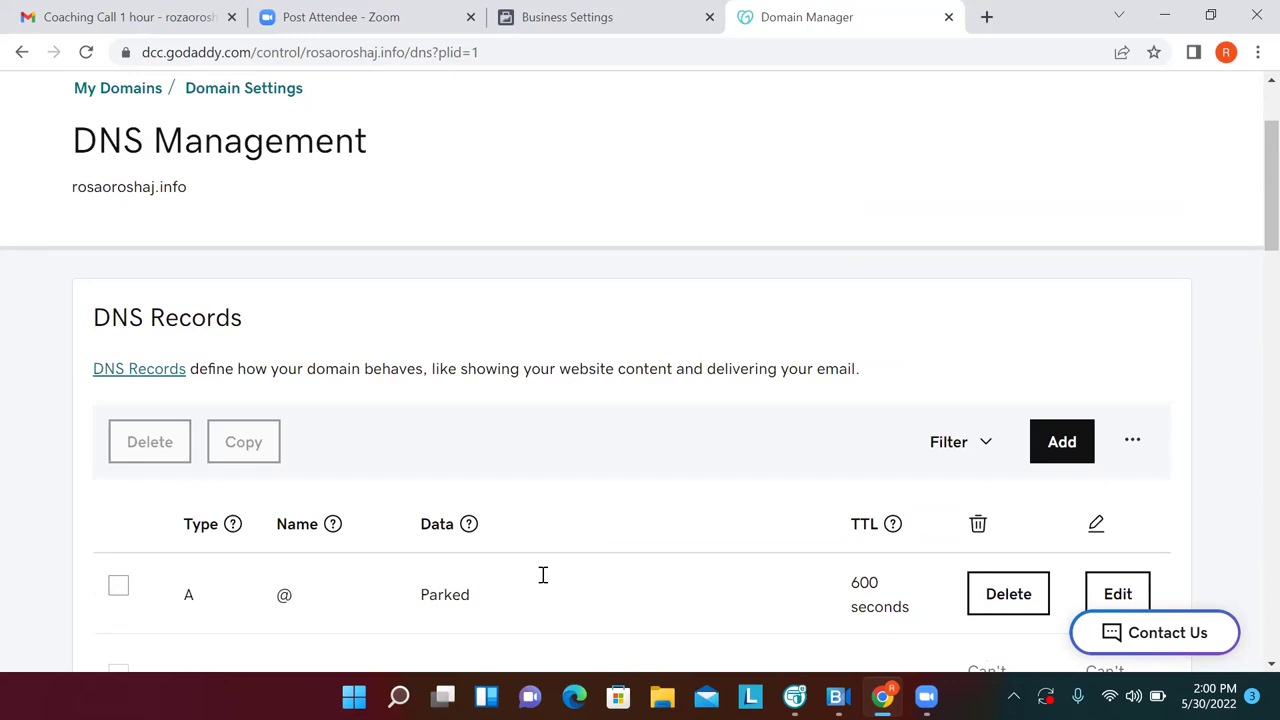
{"action": "scroll", "coordinate": [3, 330], "scroll_direction": "down", "scroll_amount": 1}
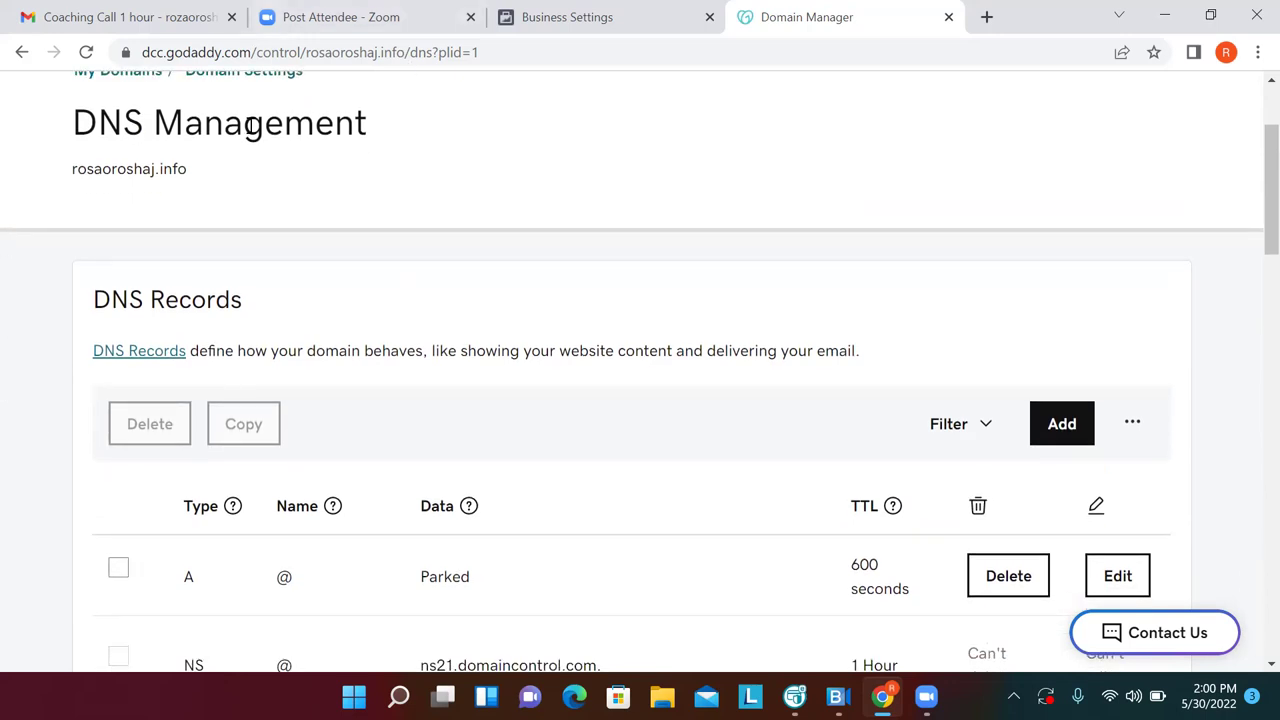
Zoom out, retry domain verification (No DNS Entries Found), then open Business info
{"action": "left_click", "coordinate": [537, 20]}
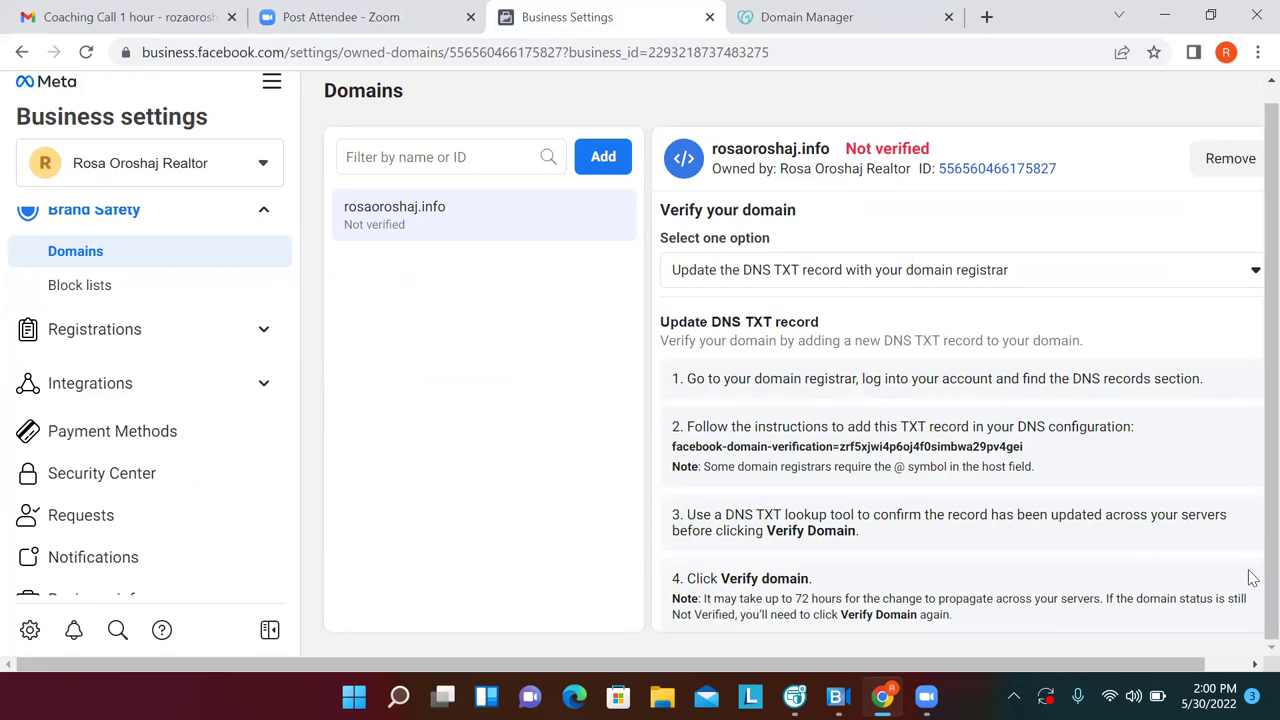
{"action": "left_click", "coordinate": [1258, 52]}
{"action": "left_click", "coordinate": [1100, 243]}
{"action": "left_click", "coordinate": [650, 623]}
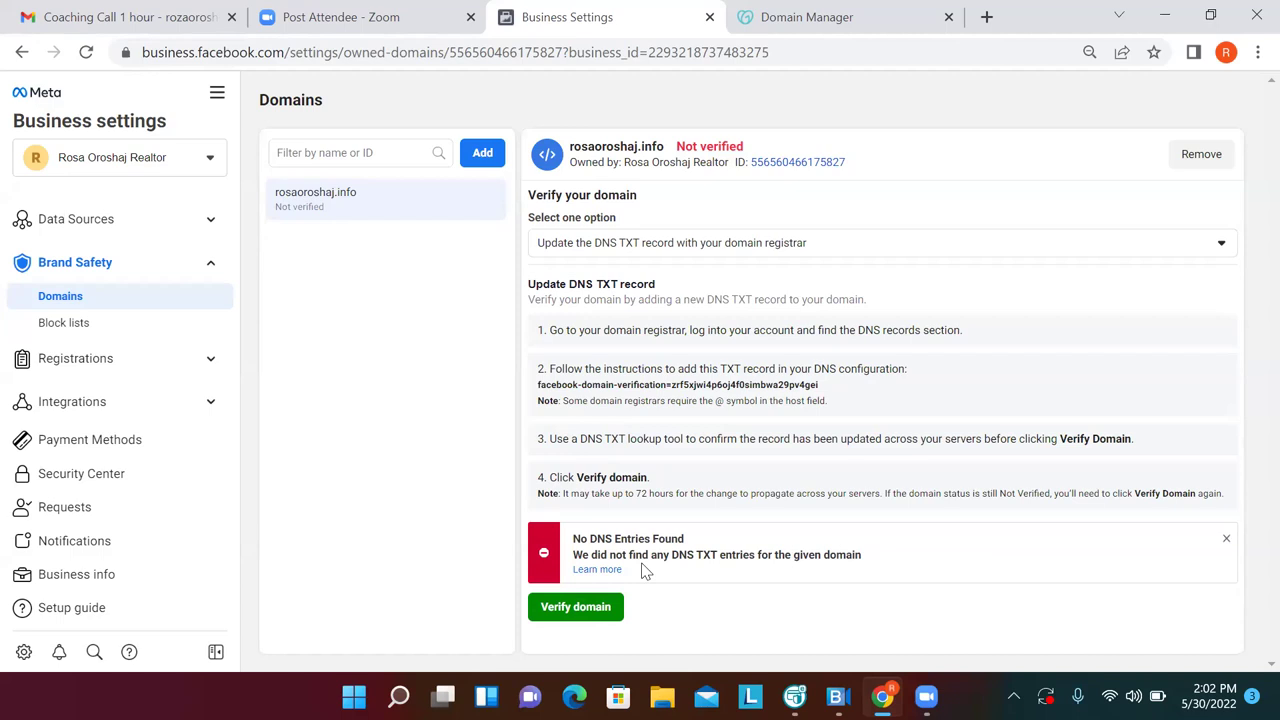
{"action": "left_click", "coordinate": [79, 584]}
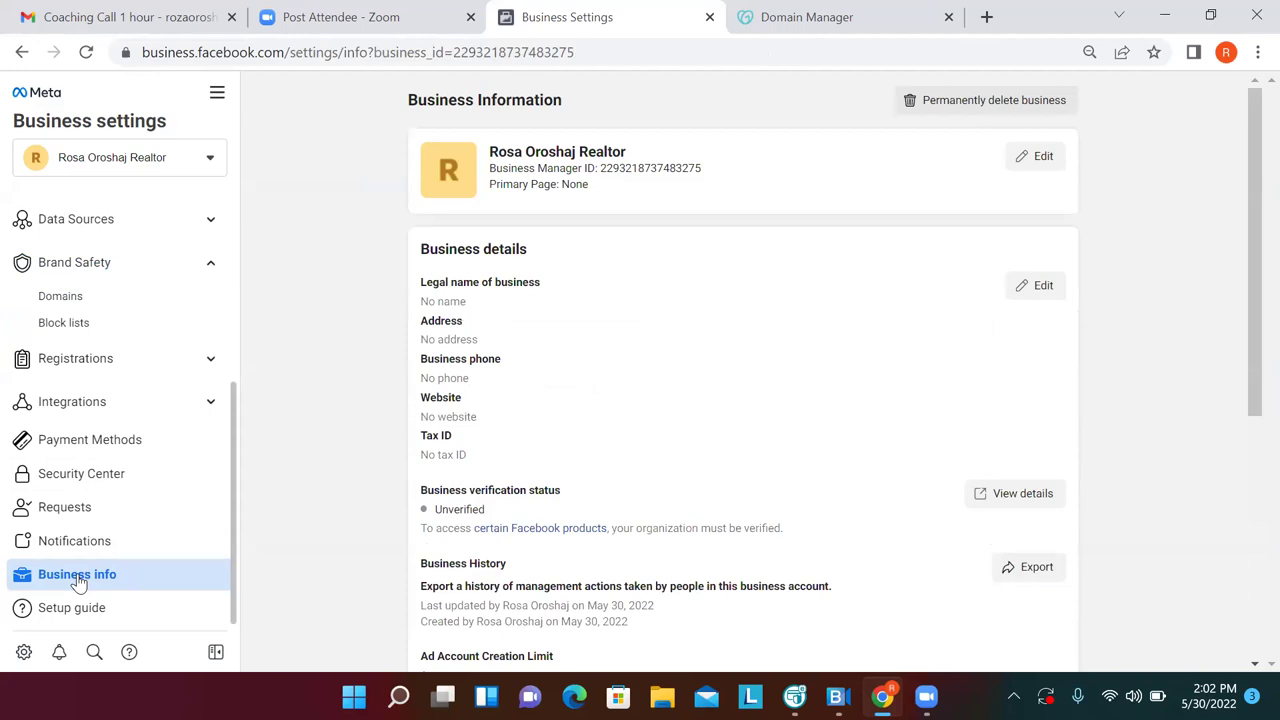
Edit business info, search 'R', choose the owner's Facebook Page as Primary Page, save
{"action": "left_click", "coordinate": [1043, 157]}
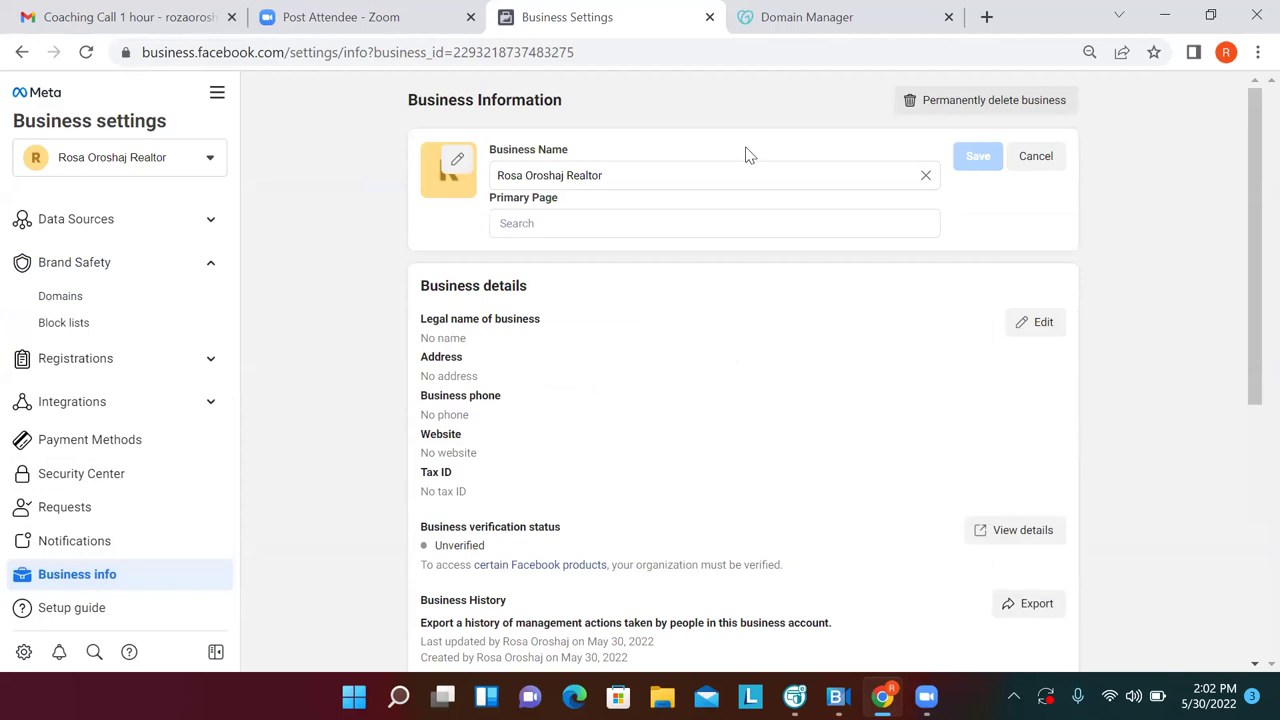
{"action": "left_click", "coordinate": [686, 224]}
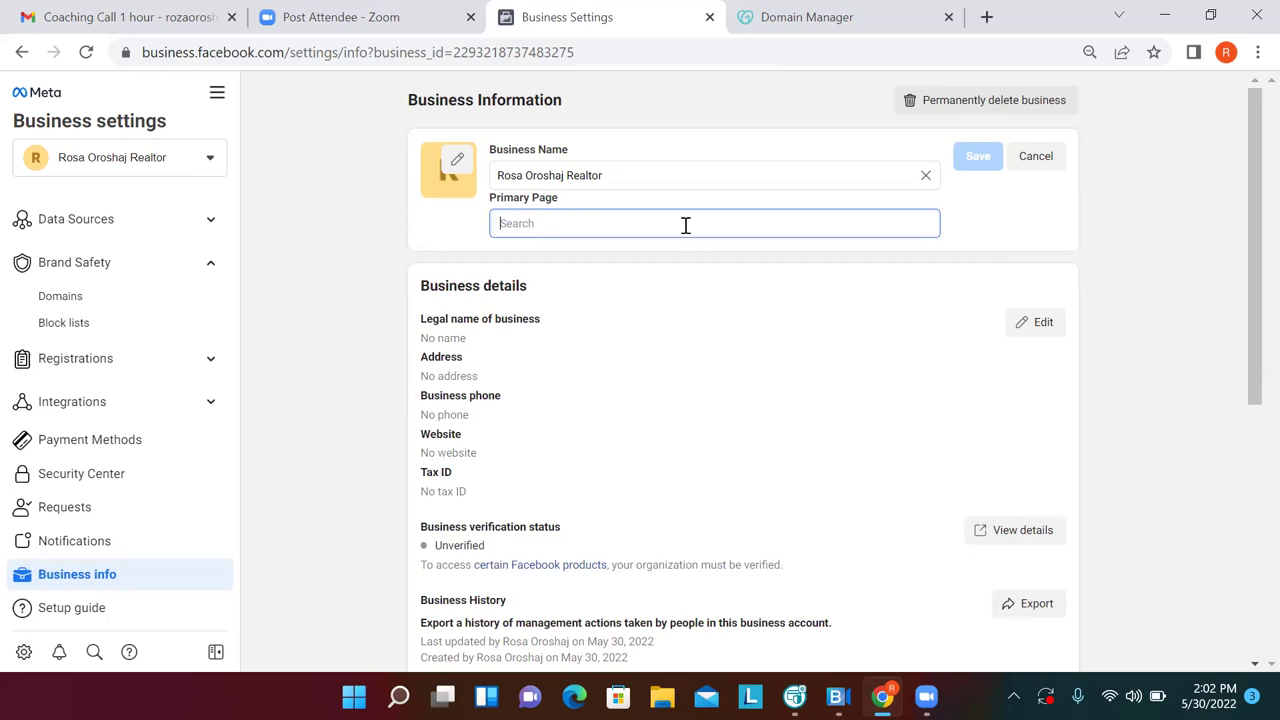
{"action": "type", "text": "R"}
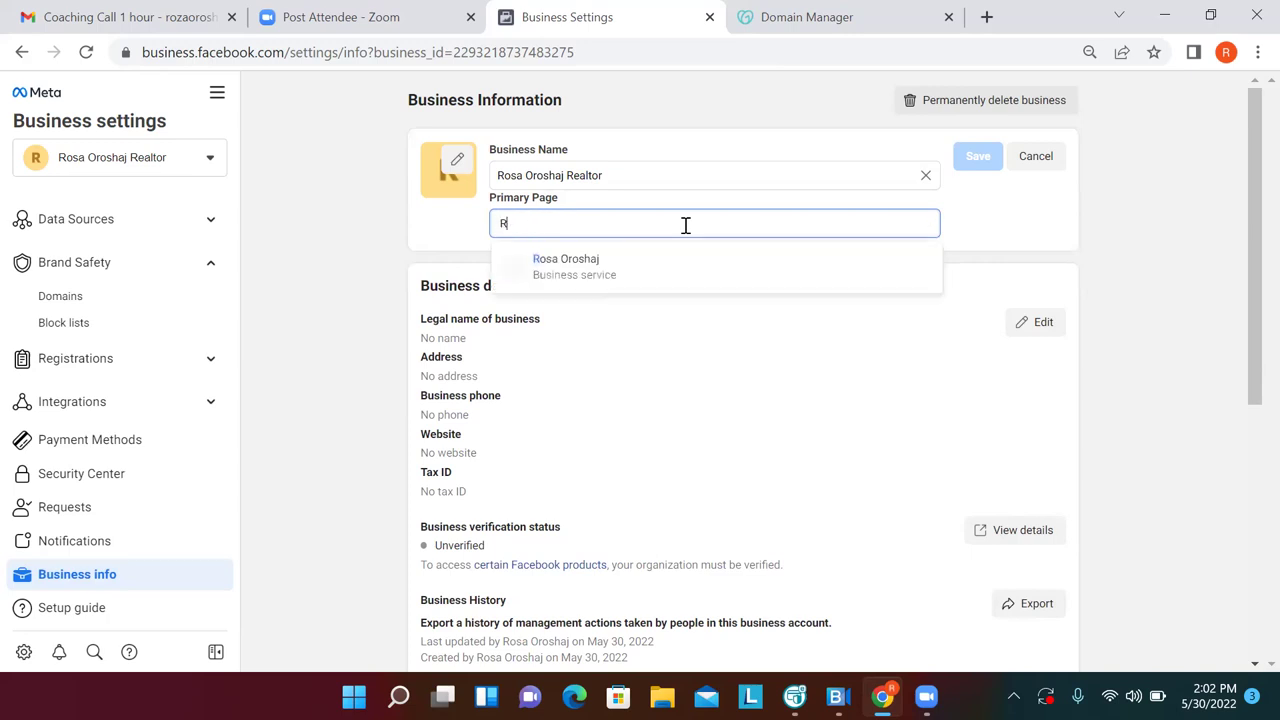
{"action": "left_click", "coordinate": [626, 266]}
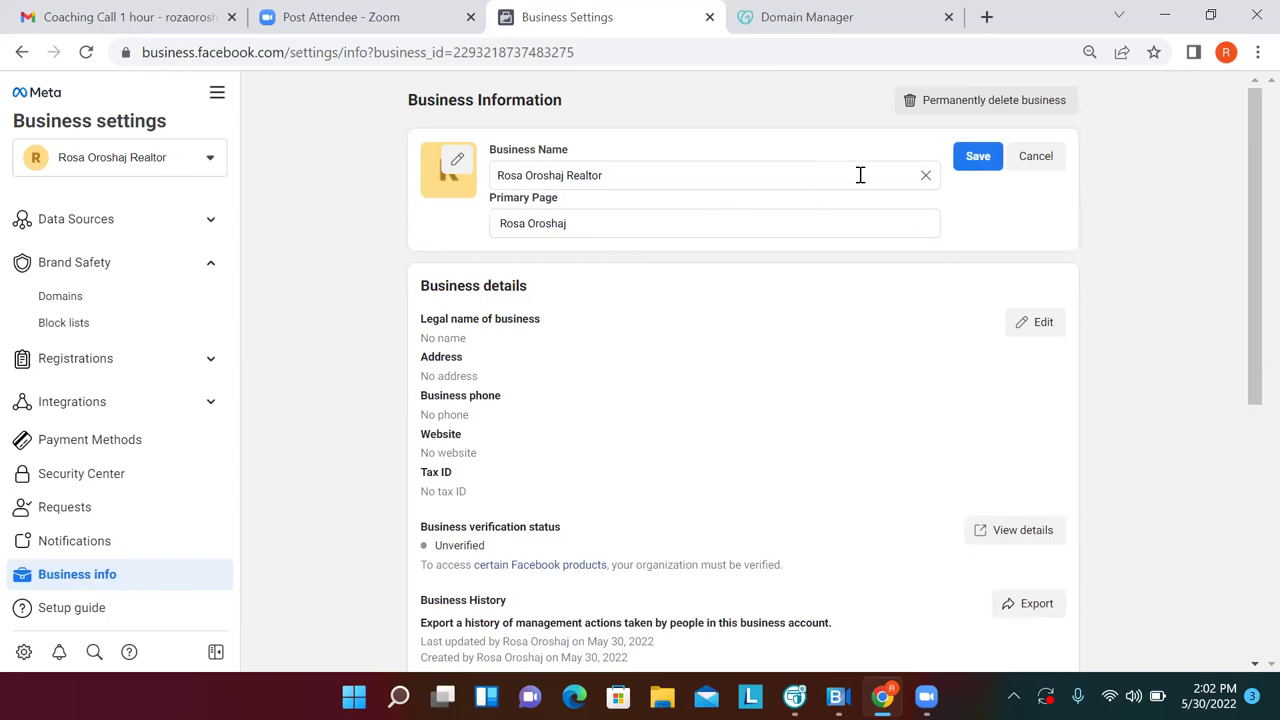
{"action": "left_click", "coordinate": [978, 157]}
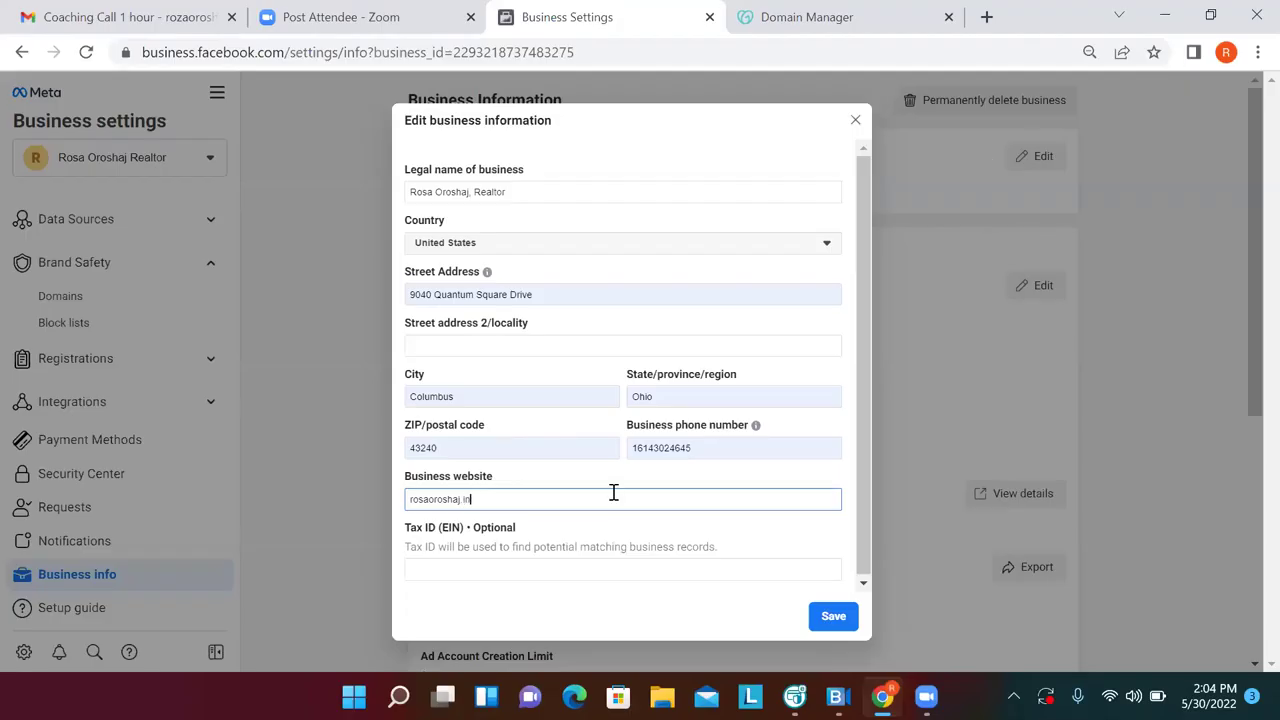
Finish the website entry and save the updated business information
{"action": "type", "text": "fo"}
{"action": "key", "text": "Return"}
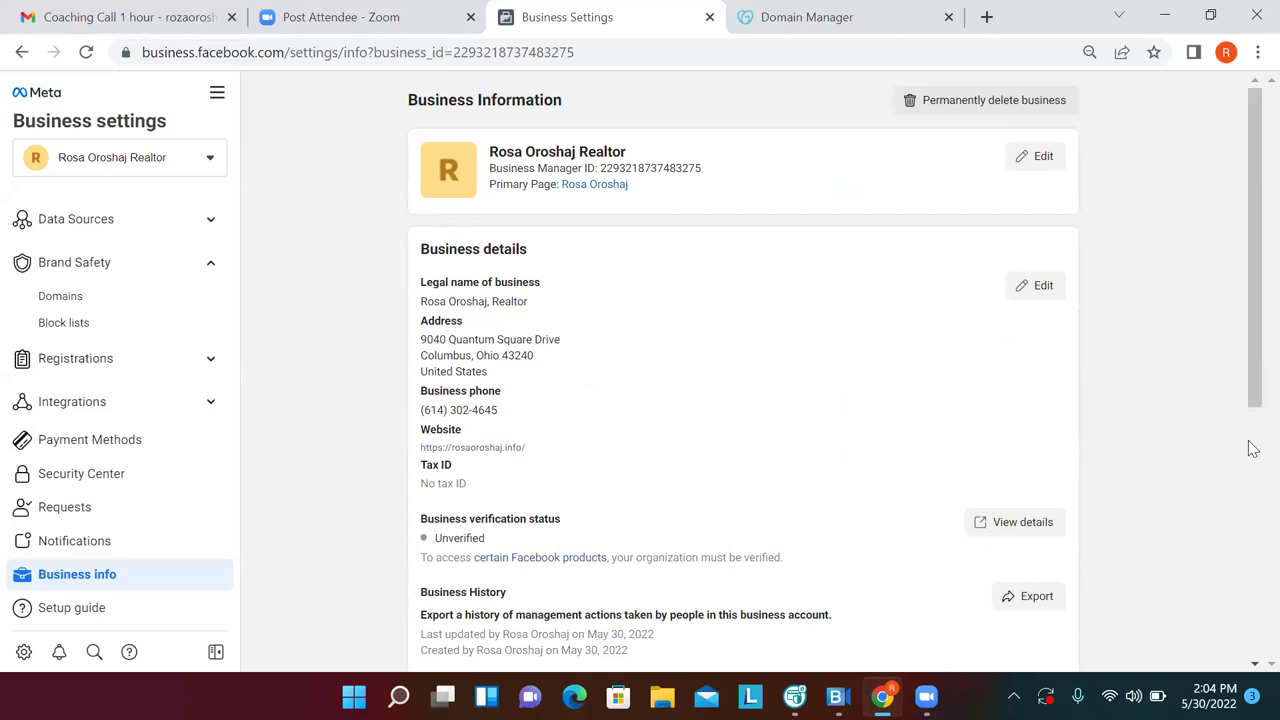
{"action": "left_click_drag", "start_coordinate": [1253, 398], "coordinate": [1253, 663]}
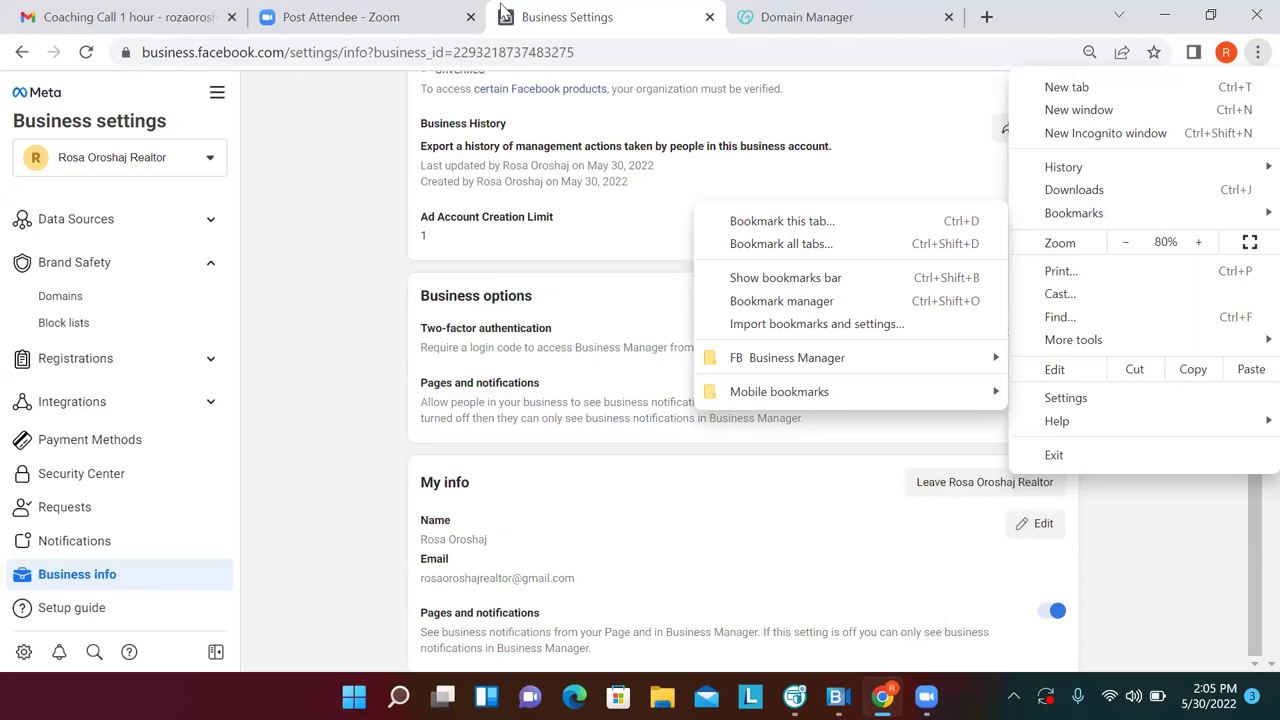
Reload Business Settings so the Page photo shows, then open Audiences from All tools
{"action": "left_click", "coordinate": [89, 51]}
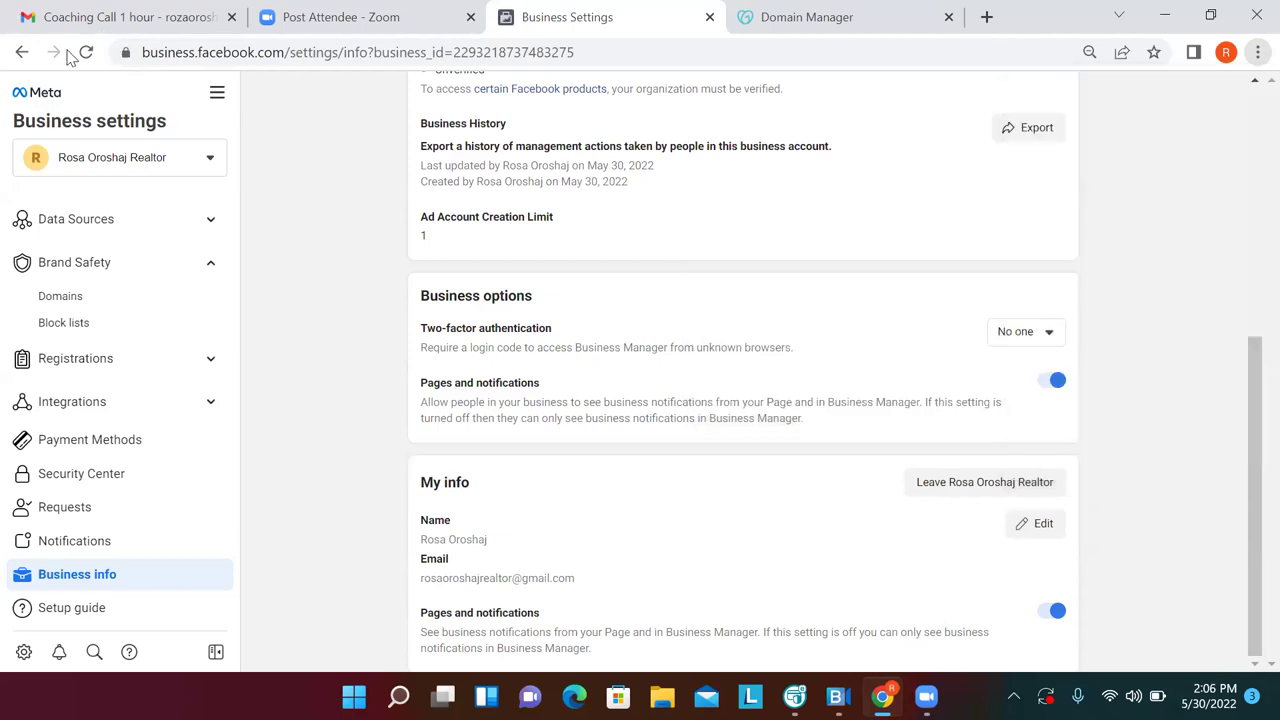
{"action": "left_click", "coordinate": [87, 52]}
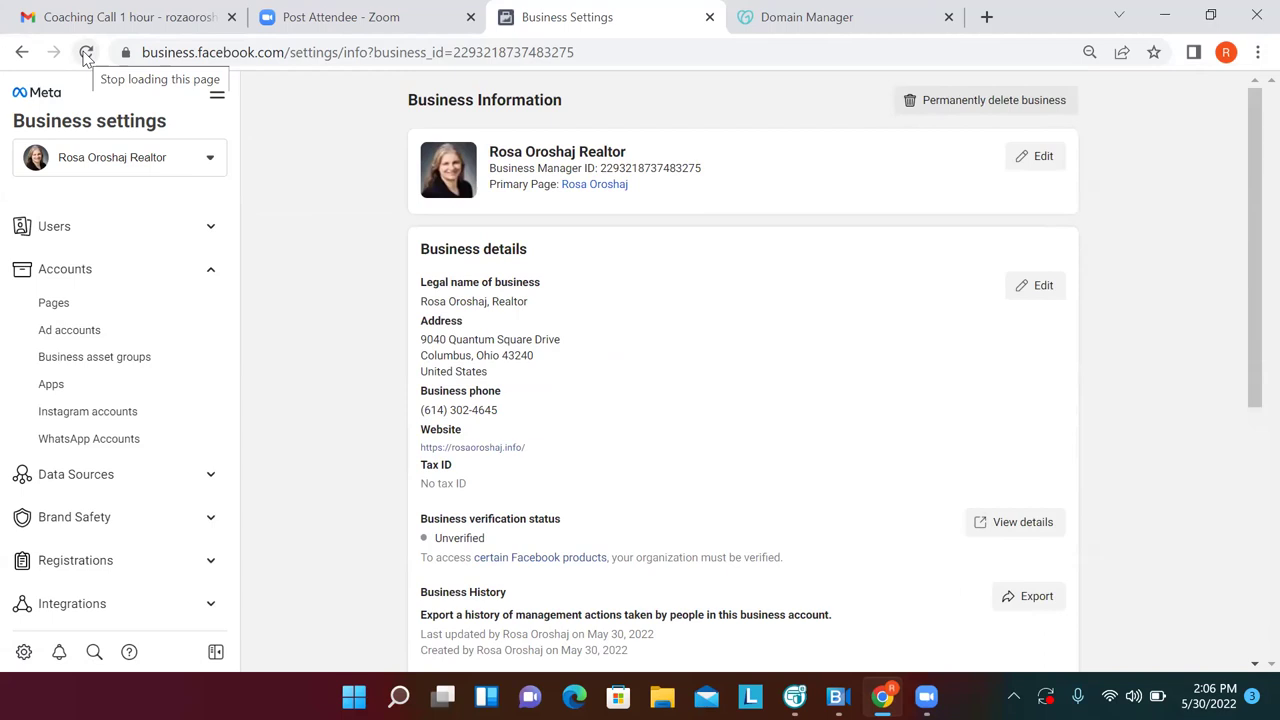
{"action": "left_click", "coordinate": [1252, 56]}
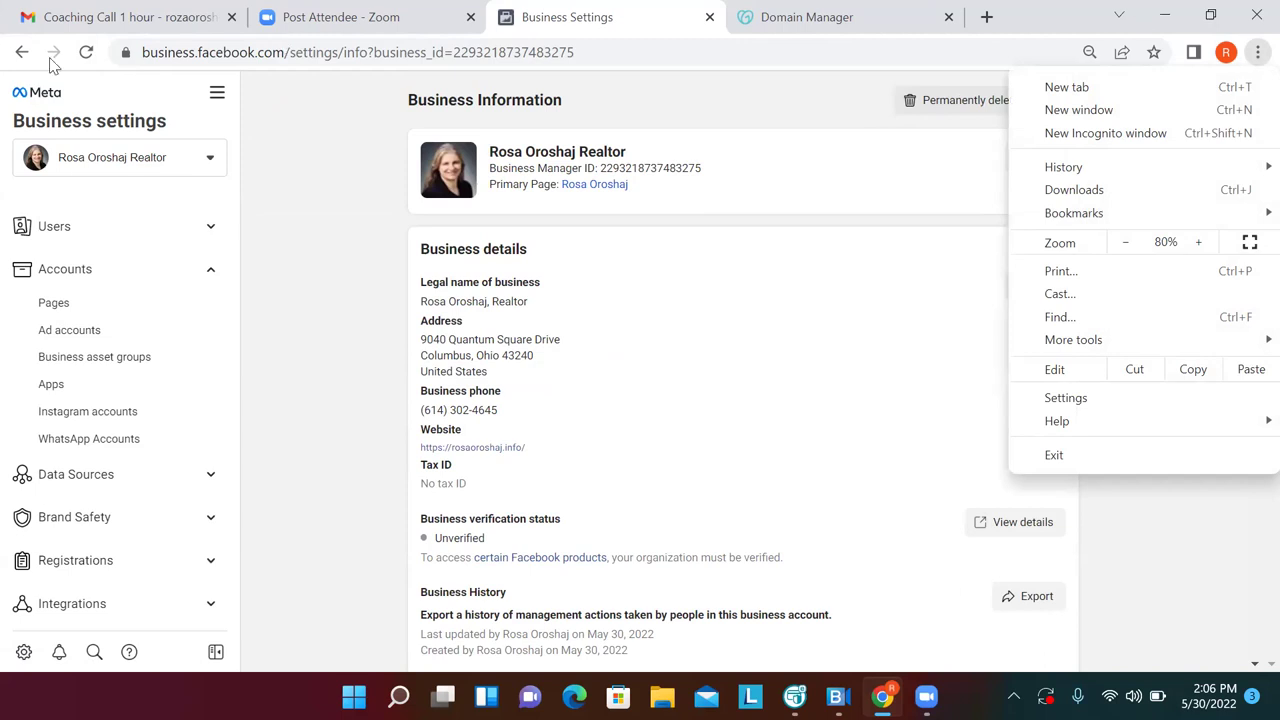
{"action": "left_click", "coordinate": [224, 102]}
{"action": "left_click", "coordinate": [222, 98]}
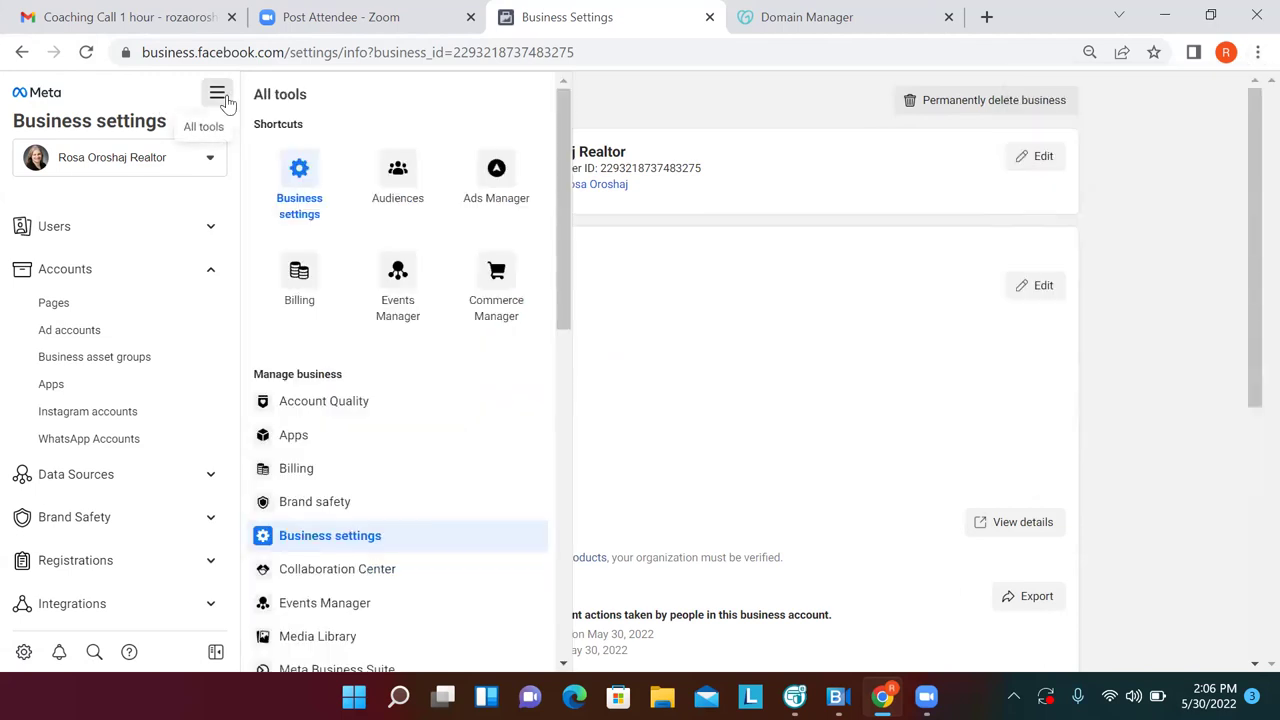
{"action": "left_click", "coordinate": [398, 180]}
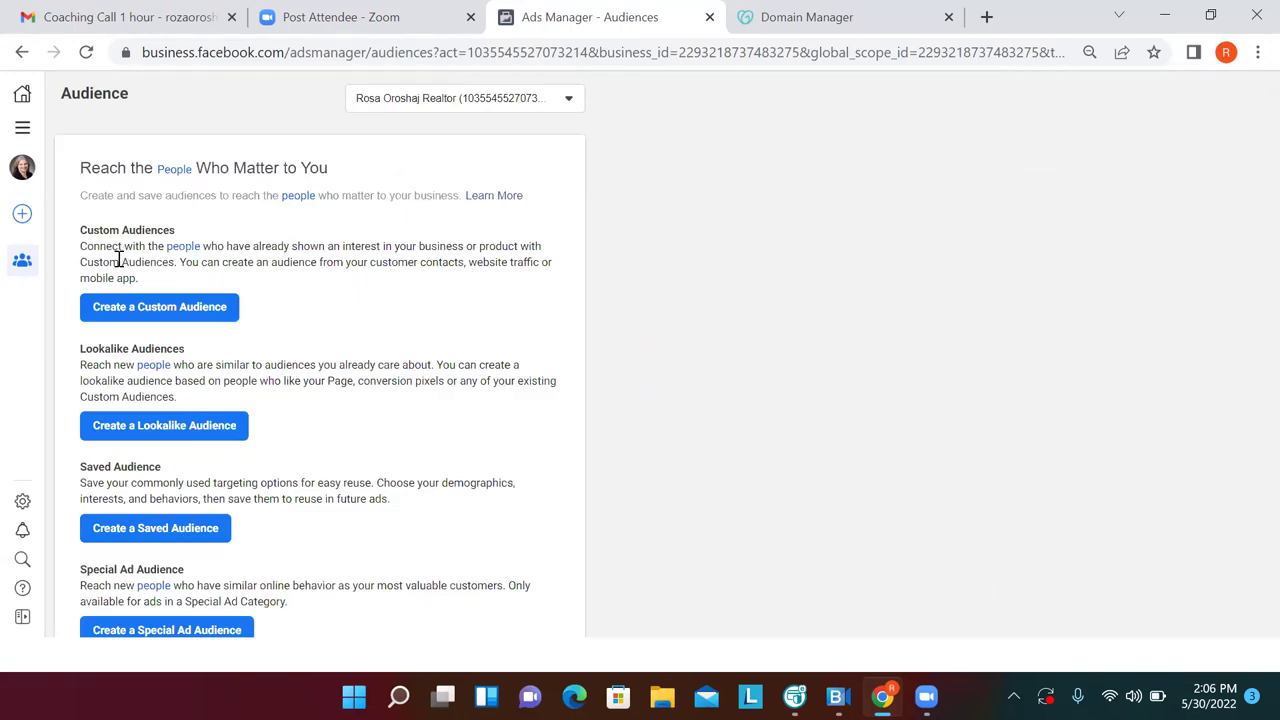
Begin a Custom Audience with Facebook Page selected under Meta Sources
{"action": "left_click", "coordinate": [148, 315]}
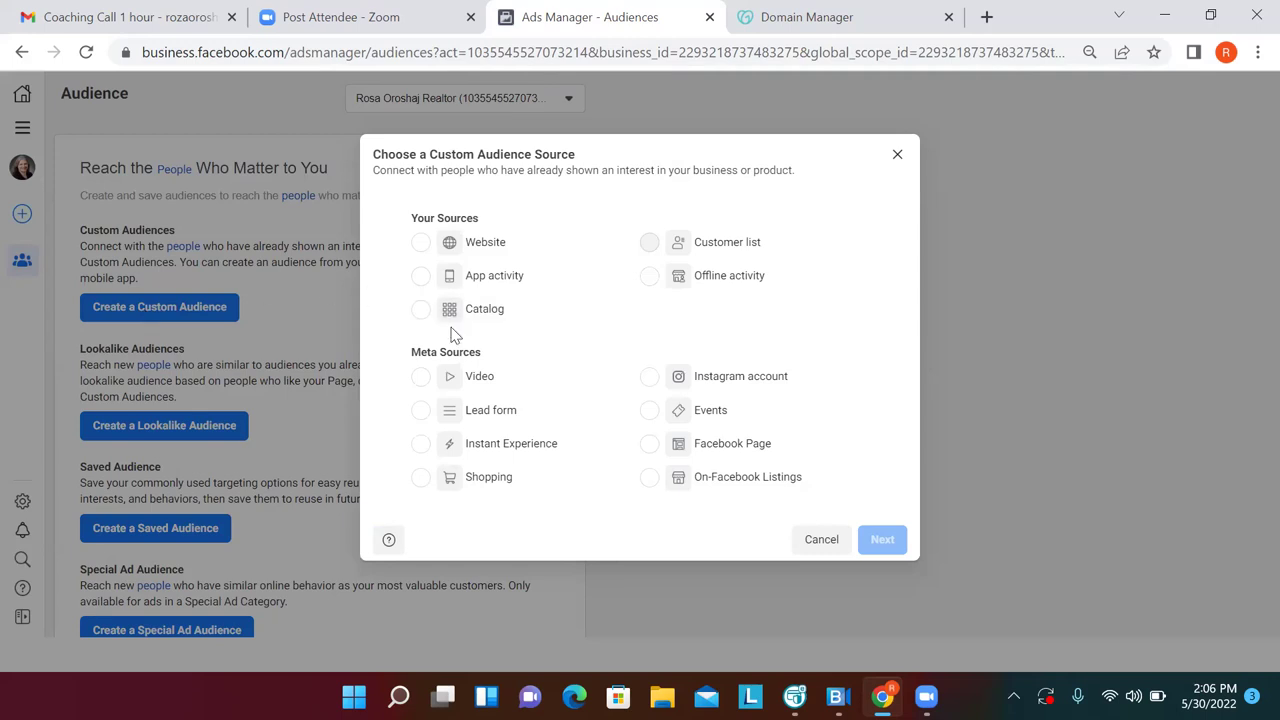
{"action": "left_click", "coordinate": [650, 444]}
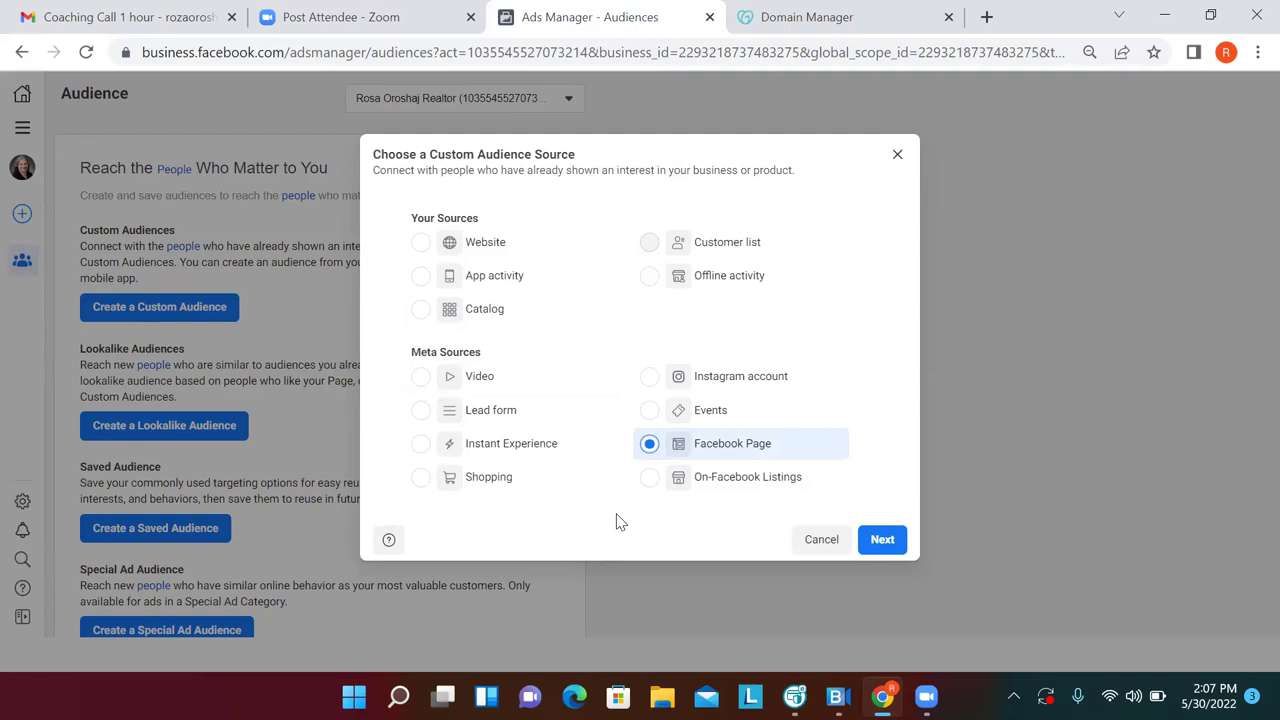
Set the event to 'People who engaged with any post or ad' with 45-day retention
{"action": "left_click", "coordinate": [876, 543]}
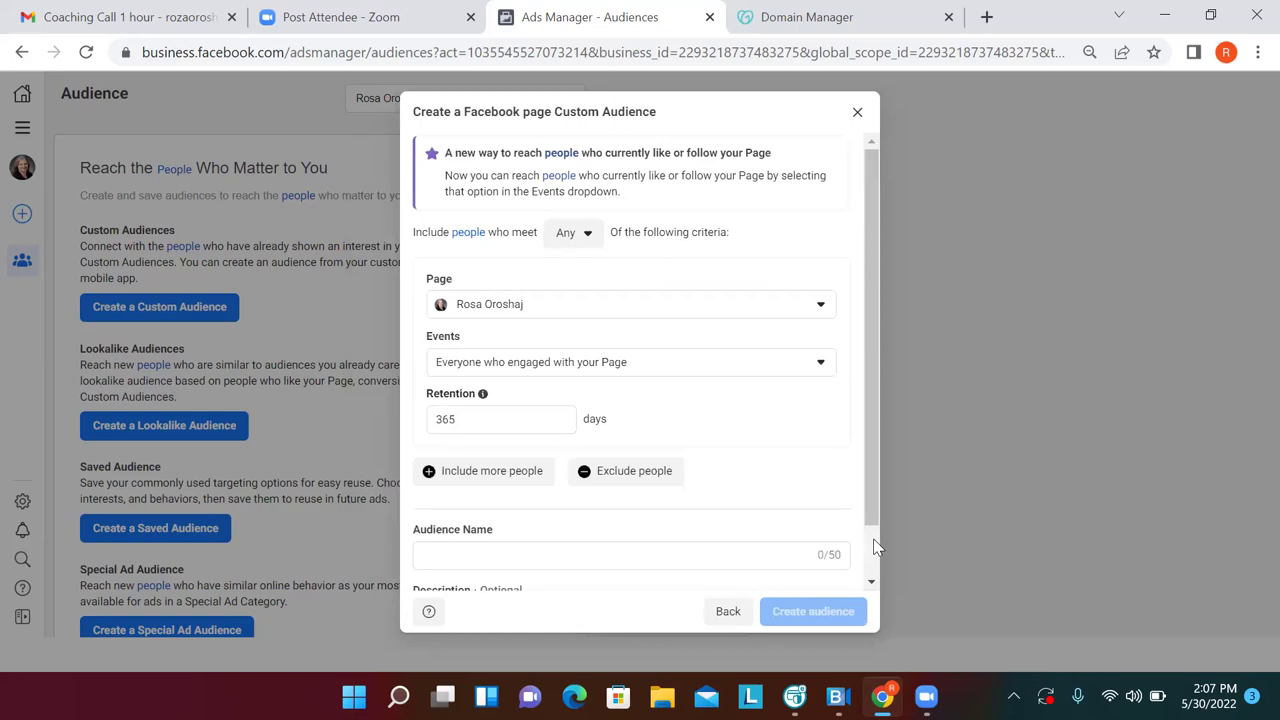
{"action": "left_click", "coordinate": [820, 366]}
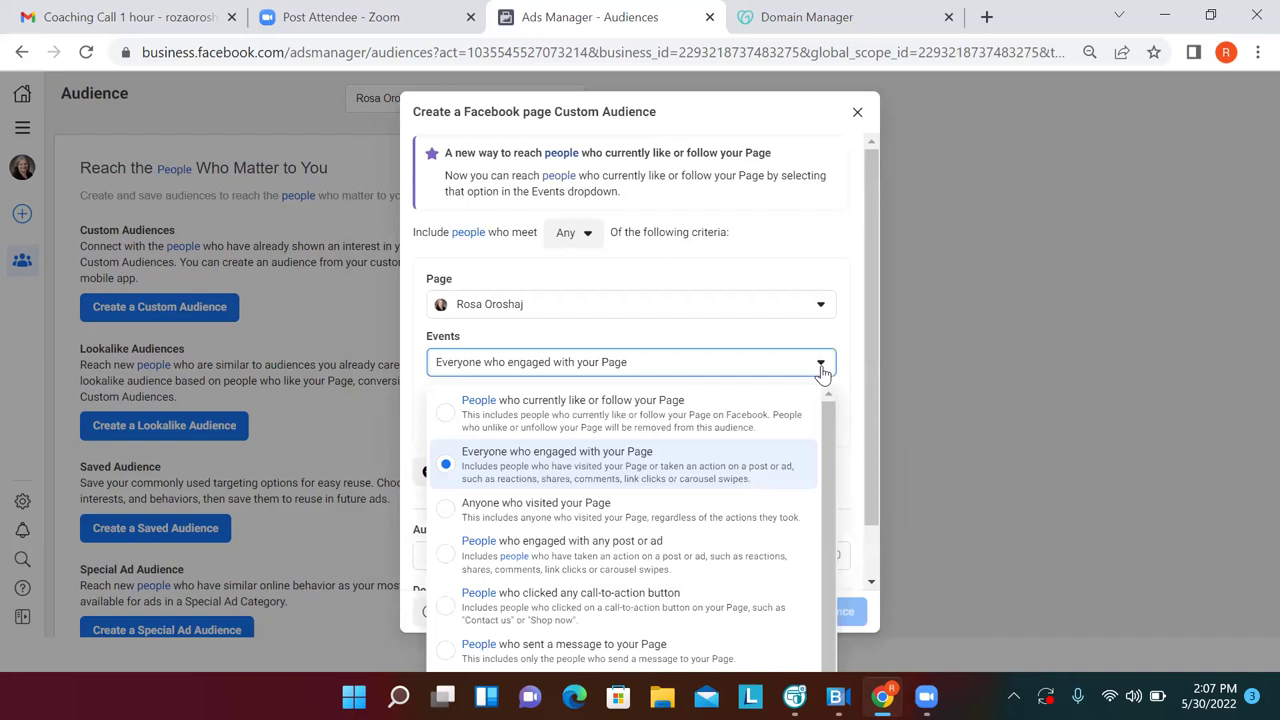
{"action": "left_click", "coordinate": [447, 560]}
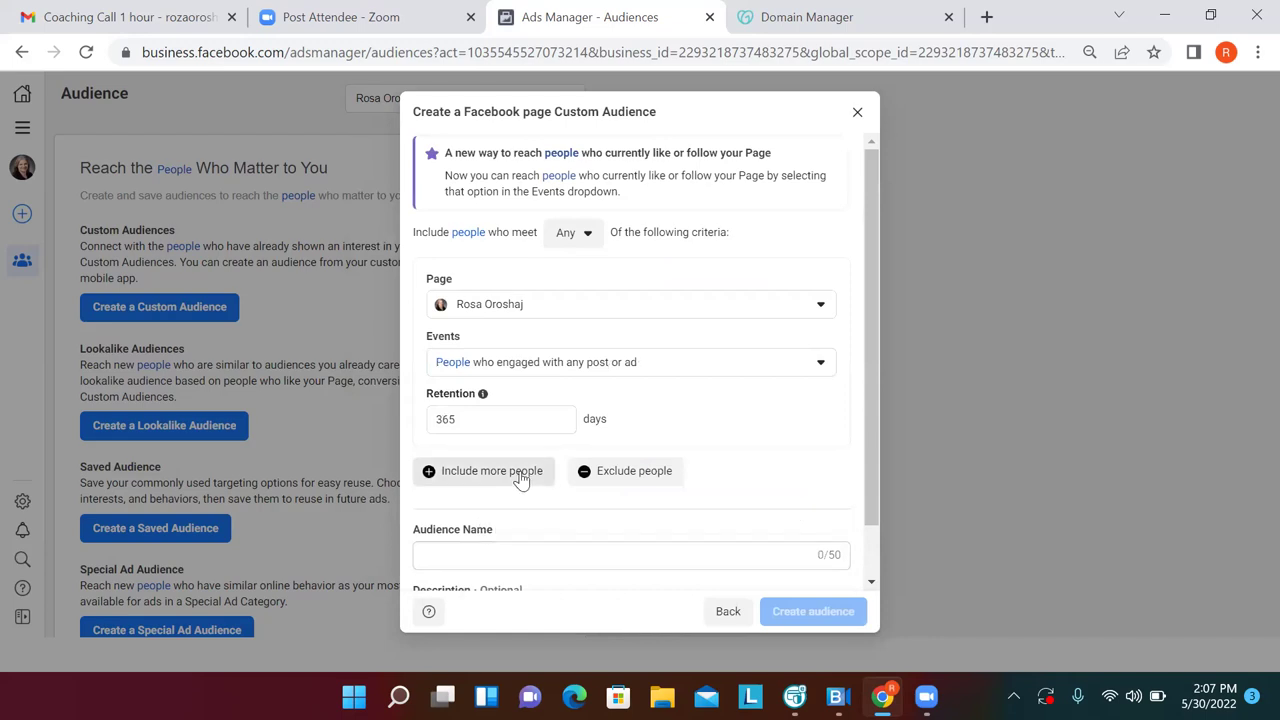
{"action": "left_click", "coordinate": [491, 422]}
{"action": "key", "text": "BackSpace"}
{"action": "key", "text": "BackSpace"}
{"action": "key", "text": "BackSpace"}
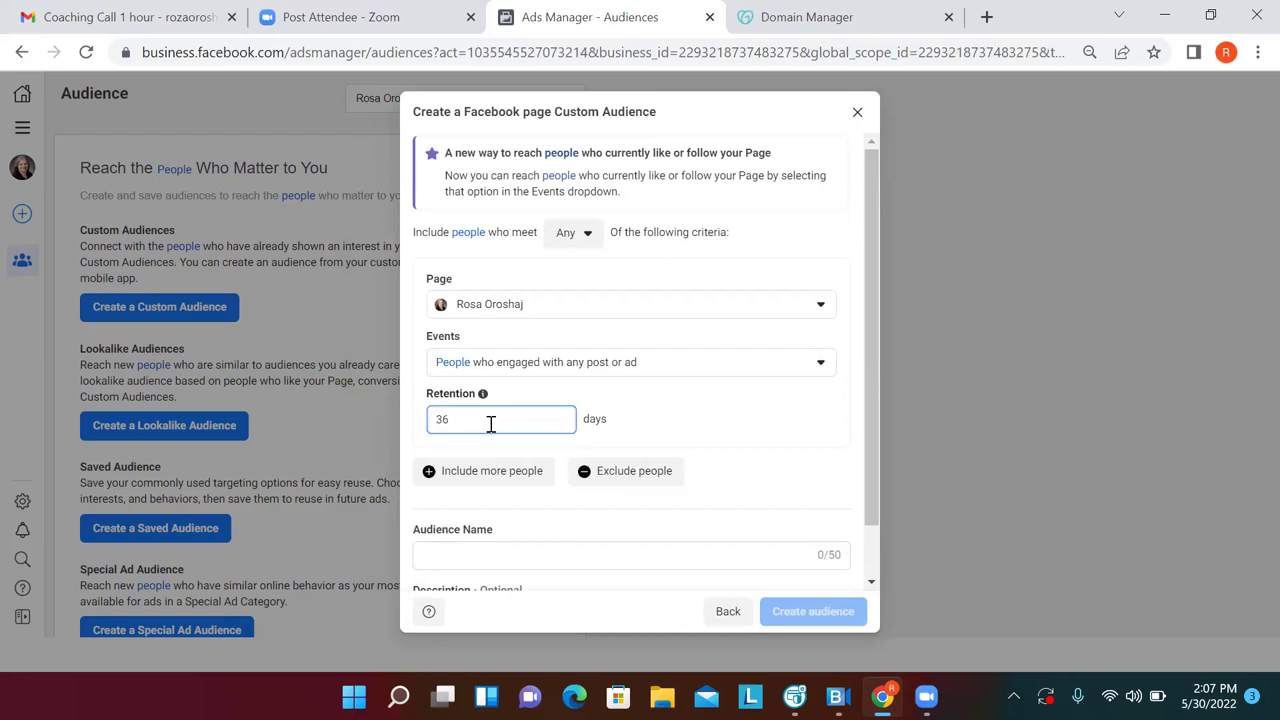
{"action": "type", "text": "45"}
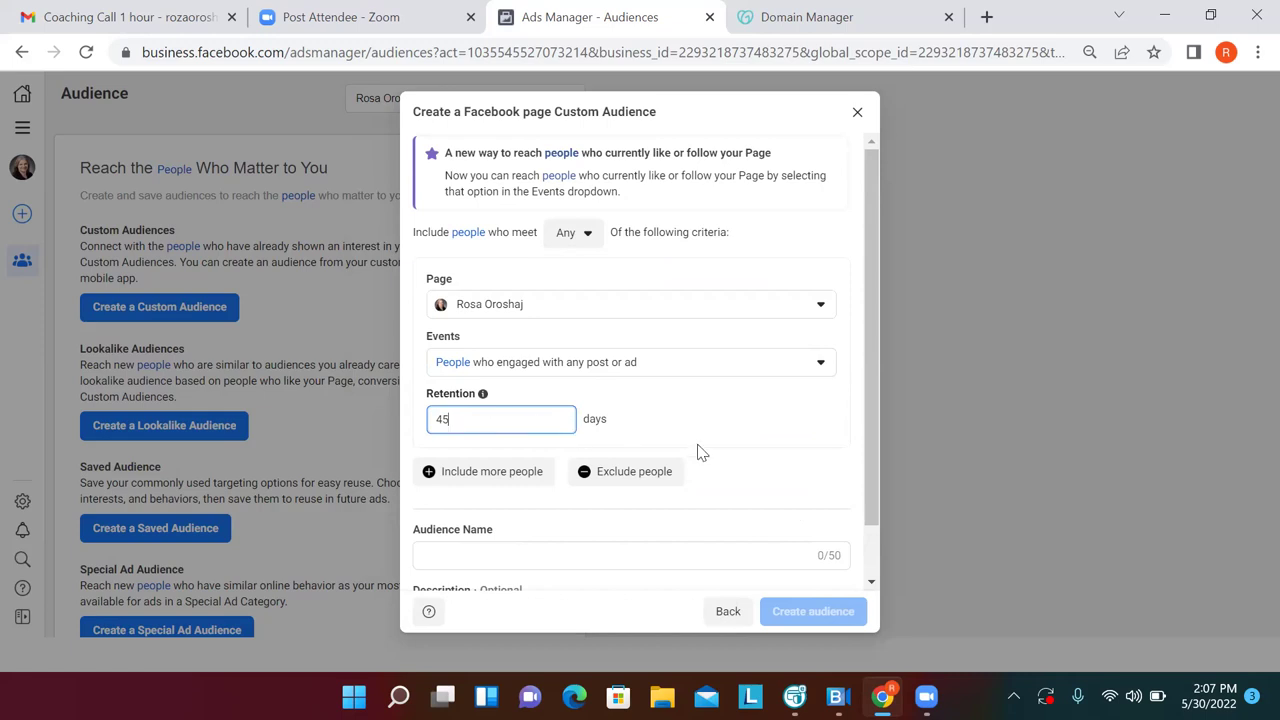
{"action": "left_click_drag", "start_coordinate": [872, 500], "coordinate": [871, 555]}
Name the audience 'People Who Engaged With Any Post or Ad' and create it
{"action": "left_click", "coordinate": [704, 502]}
{"action": "type", "text": "P"}
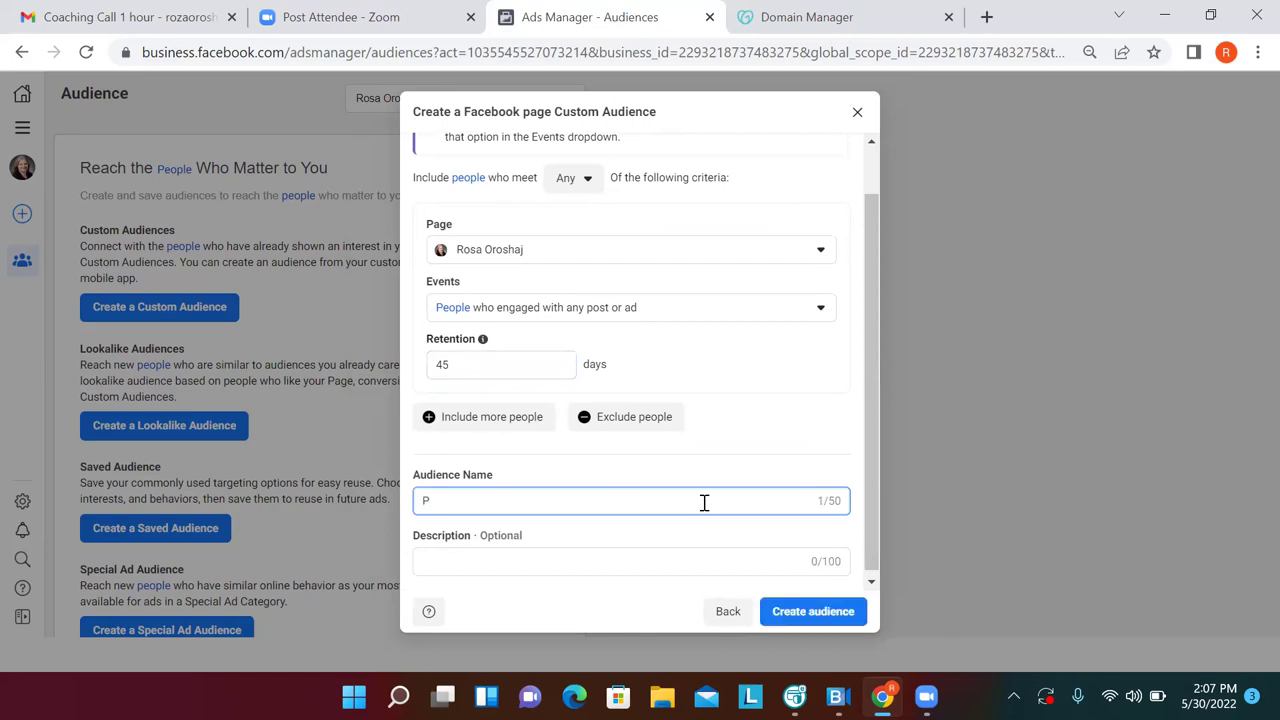
{"action": "type", "text": "eople Who Engaged i"}
{"action": "key", "text": "BackSpace"}
{"action": "key", "text": "BackSpace"}
{"action": "key", "text": "BackSpace"}
{"action": "key", "text": "BackSpace"}
{"action": "type", "text": "a"}
{"action": "key", "text": "BackSpace"}
{"action": "type", "text": "ed"}
{"action": "type", "text": "With "}
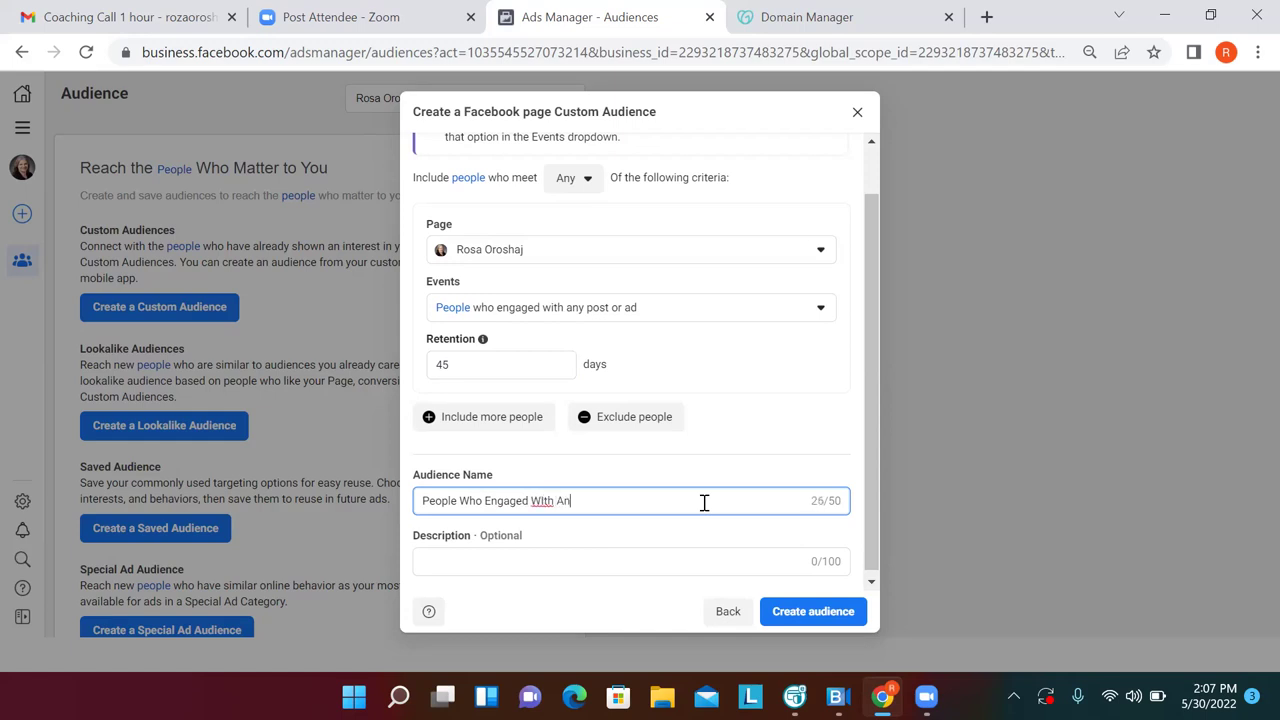
{"action": "type", "text": "Any Post or Ad"}
{"action": "left_click", "coordinate": [547, 503]}
{"action": "key", "text": "BackSpace"}
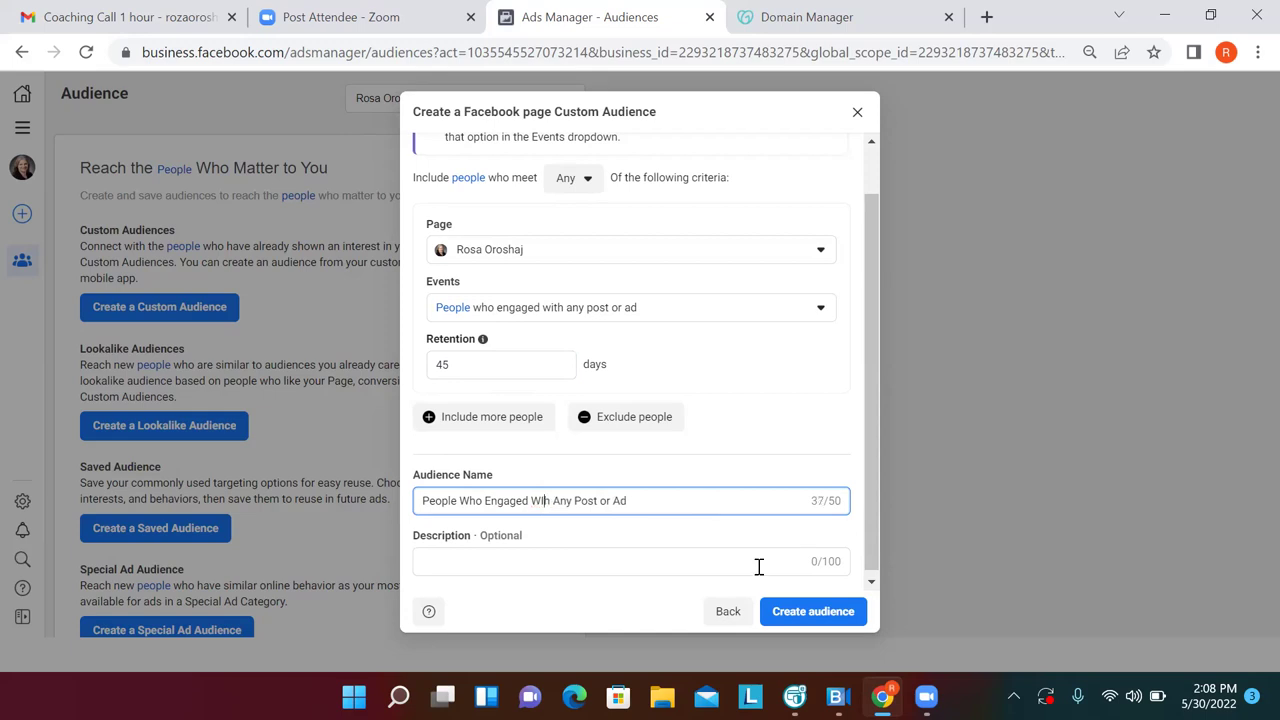
{"action": "type", "text": "t"}
{"action": "key", "text": "BackSpace"}
{"action": "key", "text": "Delete"}
{"action": "key", "text": "Delete"}
{"action": "key", "text": "Delete"}
{"action": "key", "text": "BackSpace"}
{"action": "type", "text": "ith A"}
{"action": "key", "text": "Return"}
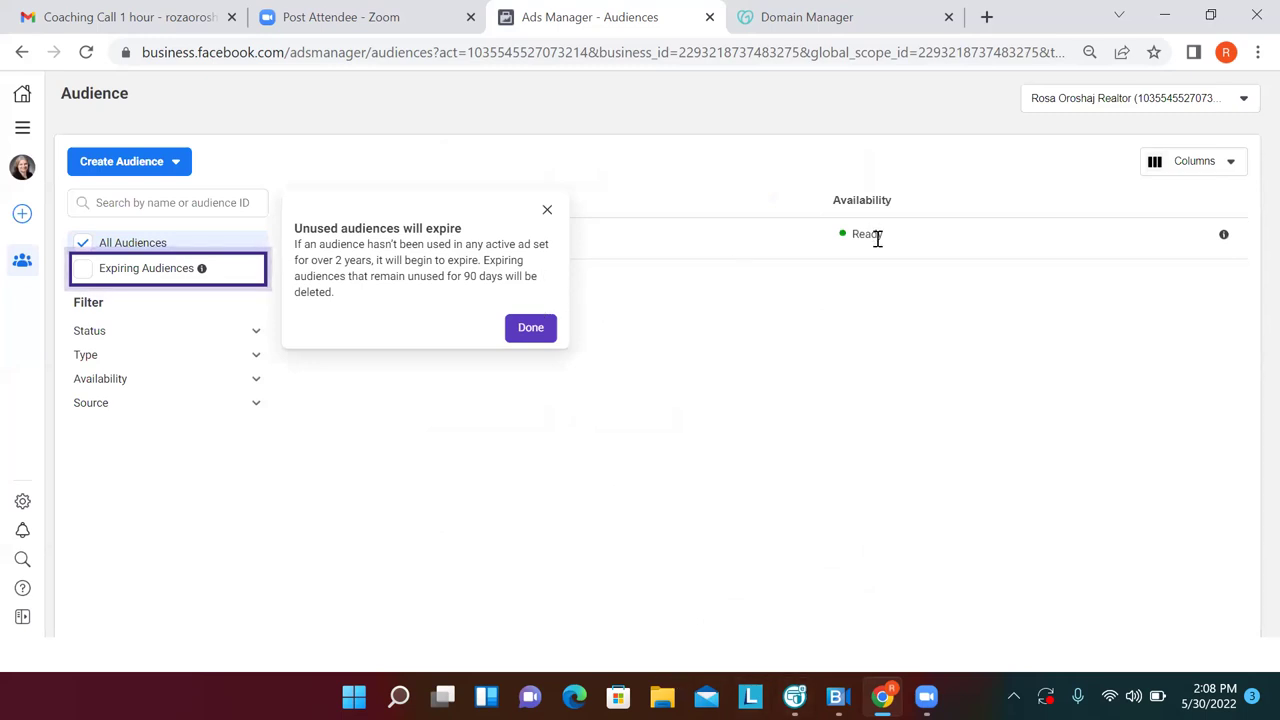
Bookmark the Audiences page as 'Custom Audiences' in FB Business Manager, then open Ads Manager campaigns
{"action": "left_click", "coordinate": [1154, 52]}
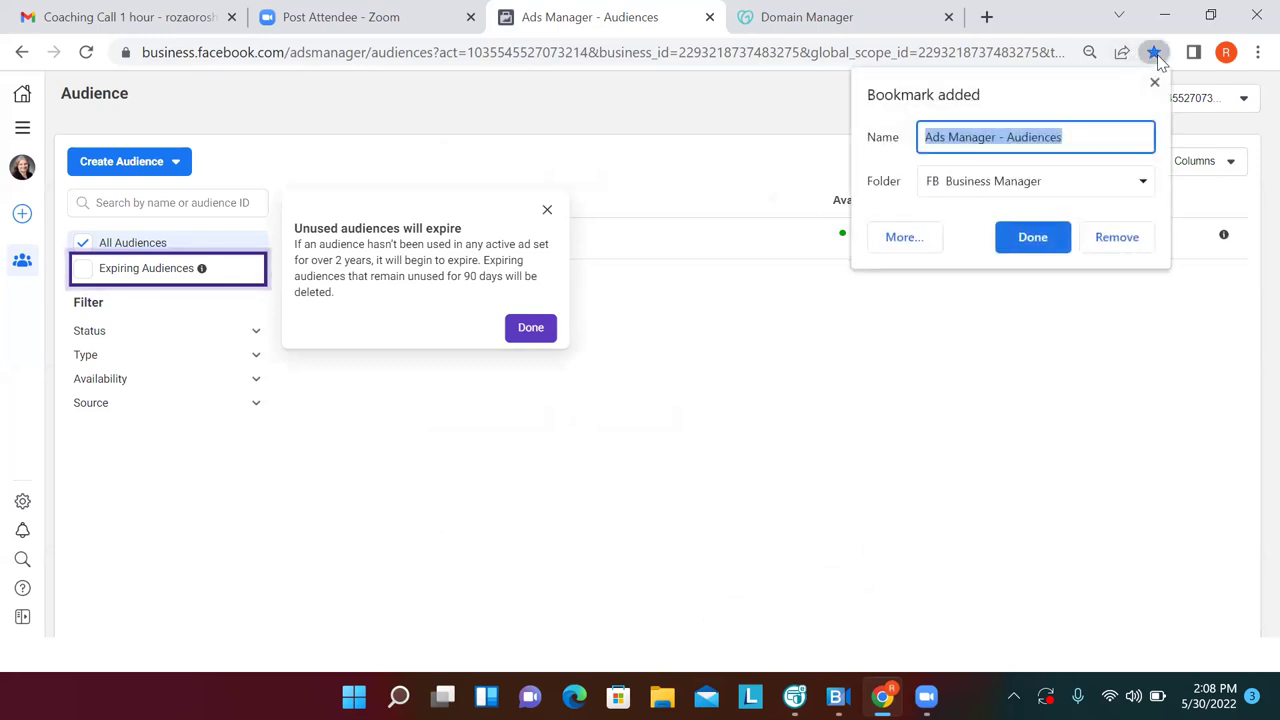
{"action": "type", "text": "Cus"}
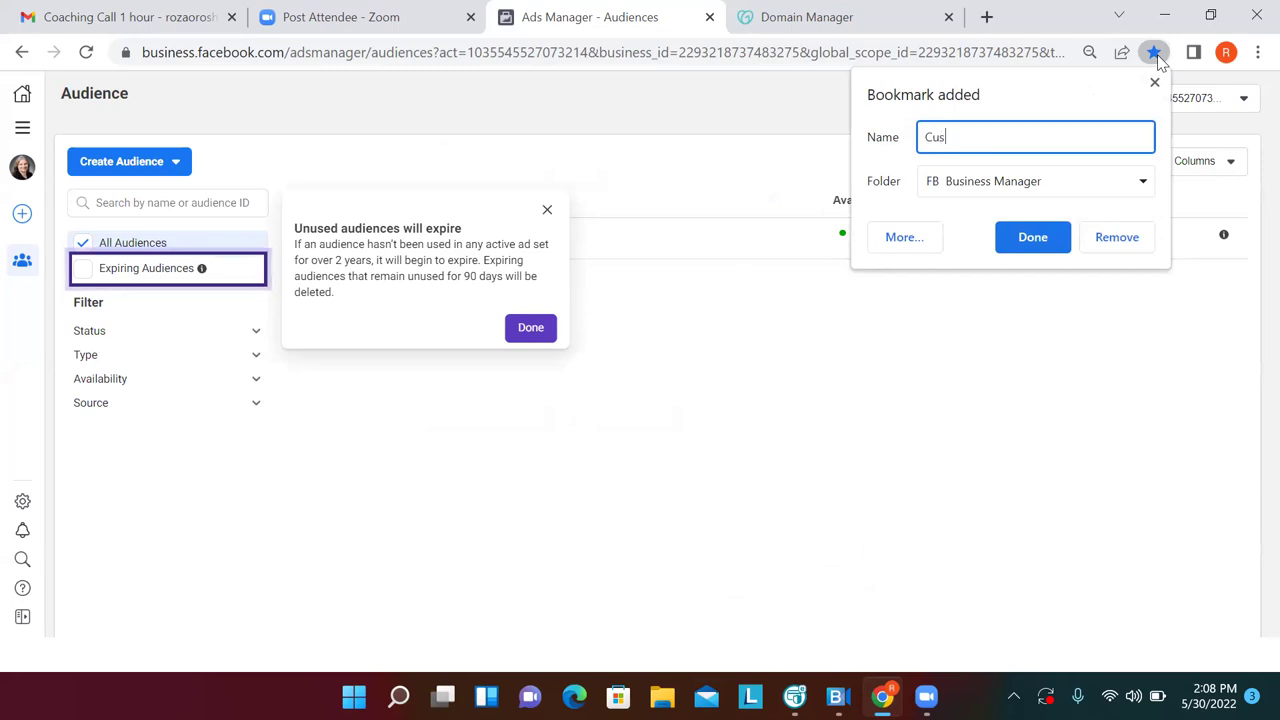
{"action": "type", "text": "tom Audiences"}
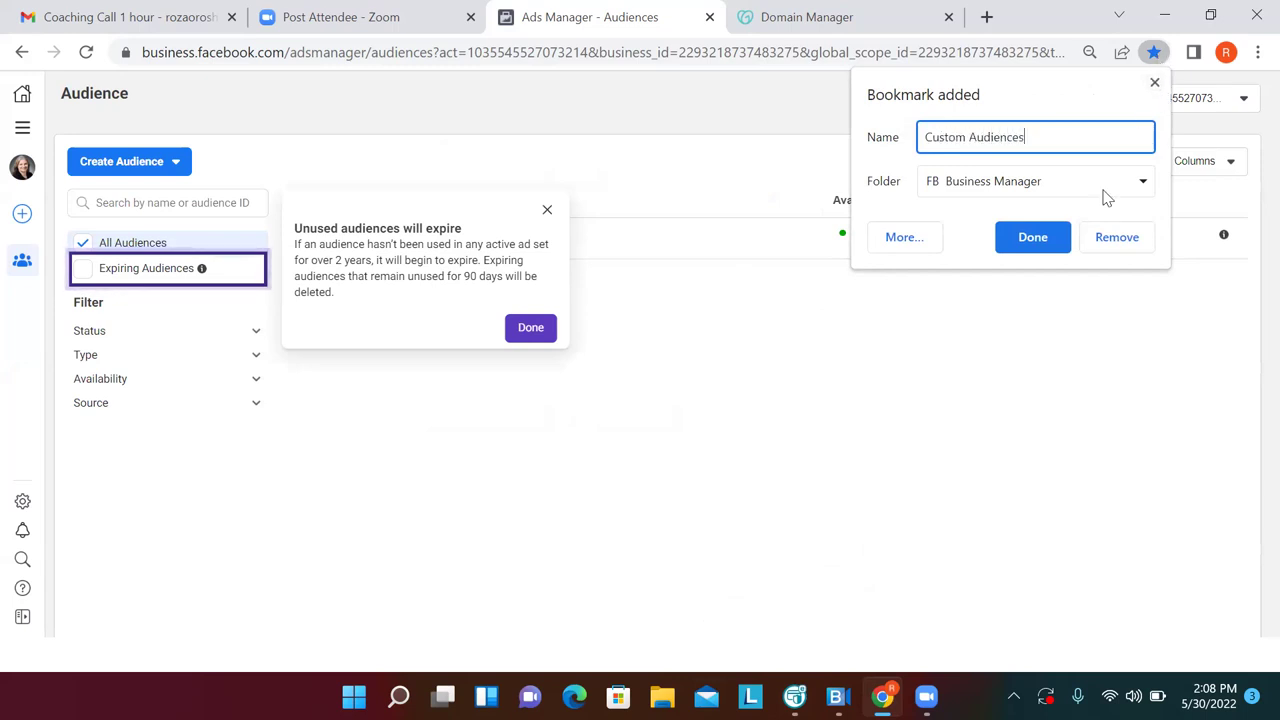
{"action": "left_click", "coordinate": [1049, 237]}
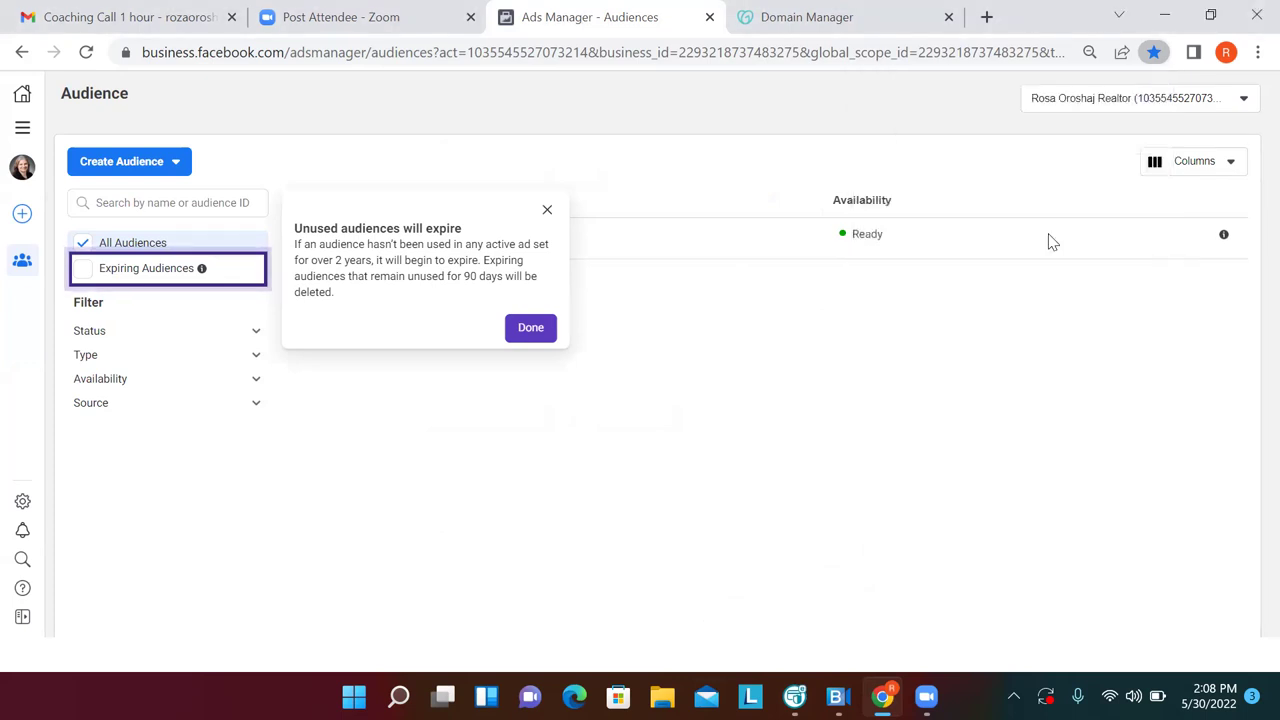
{"action": "left_click", "coordinate": [22, 128]}
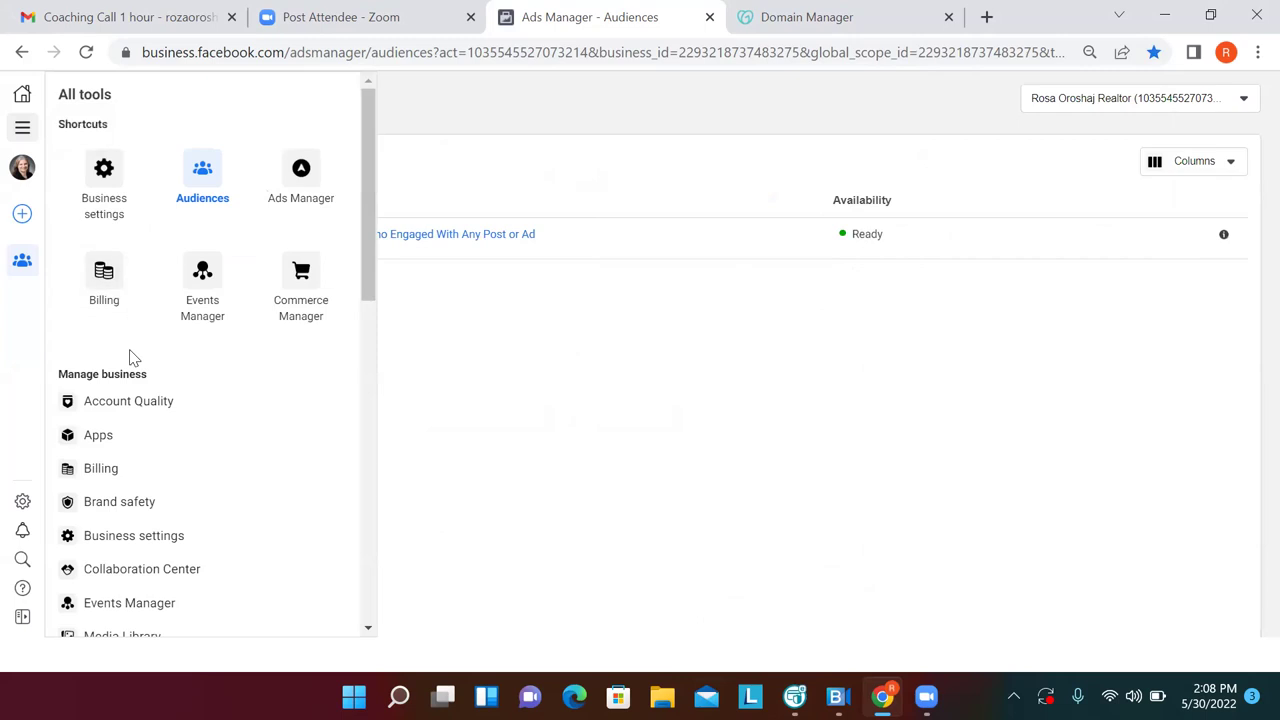
{"action": "left_click", "coordinate": [300, 179]}
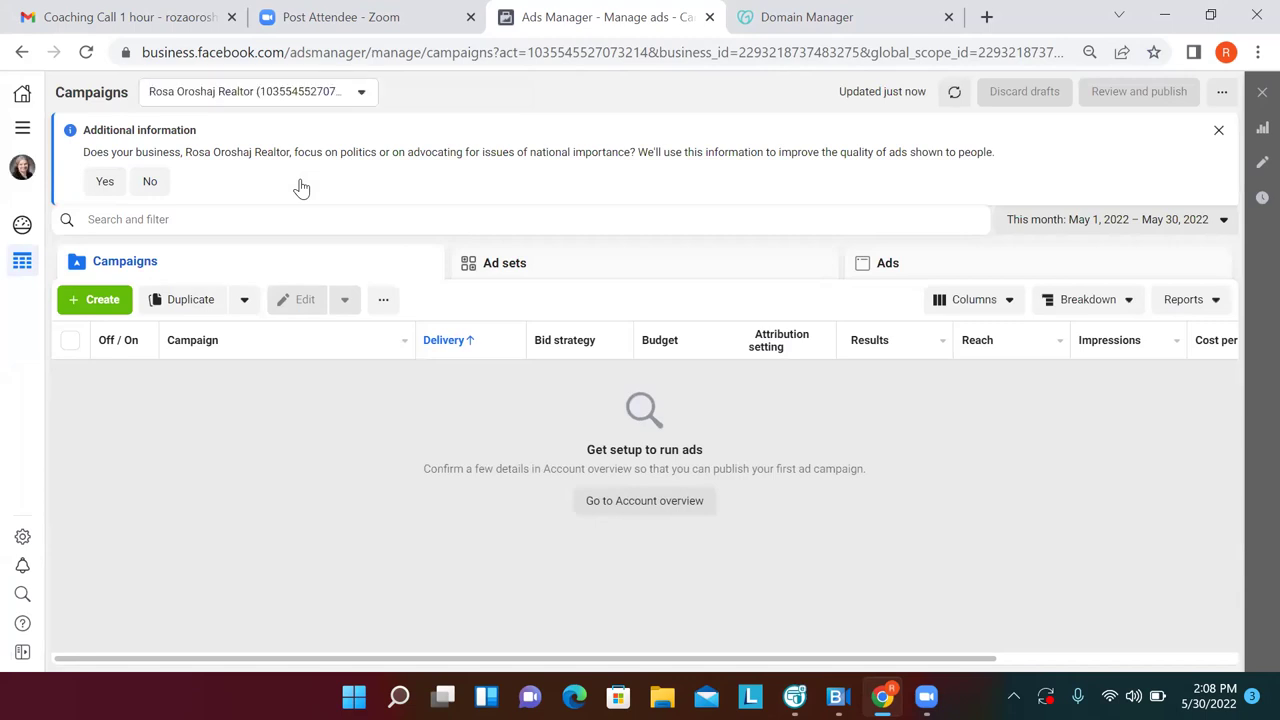
Answer No to the political ads question and review the available ad accounts
{"action": "left_click", "coordinate": [160, 185]}
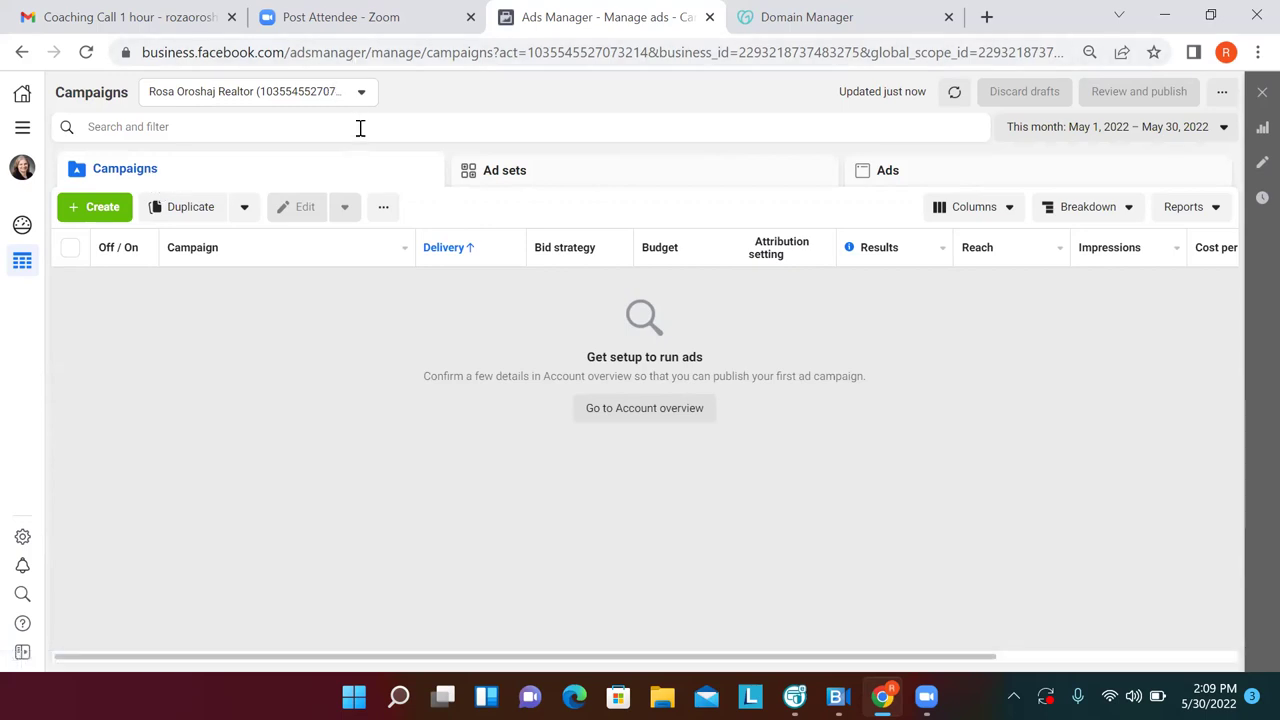
{"action": "left_click", "coordinate": [362, 96]}
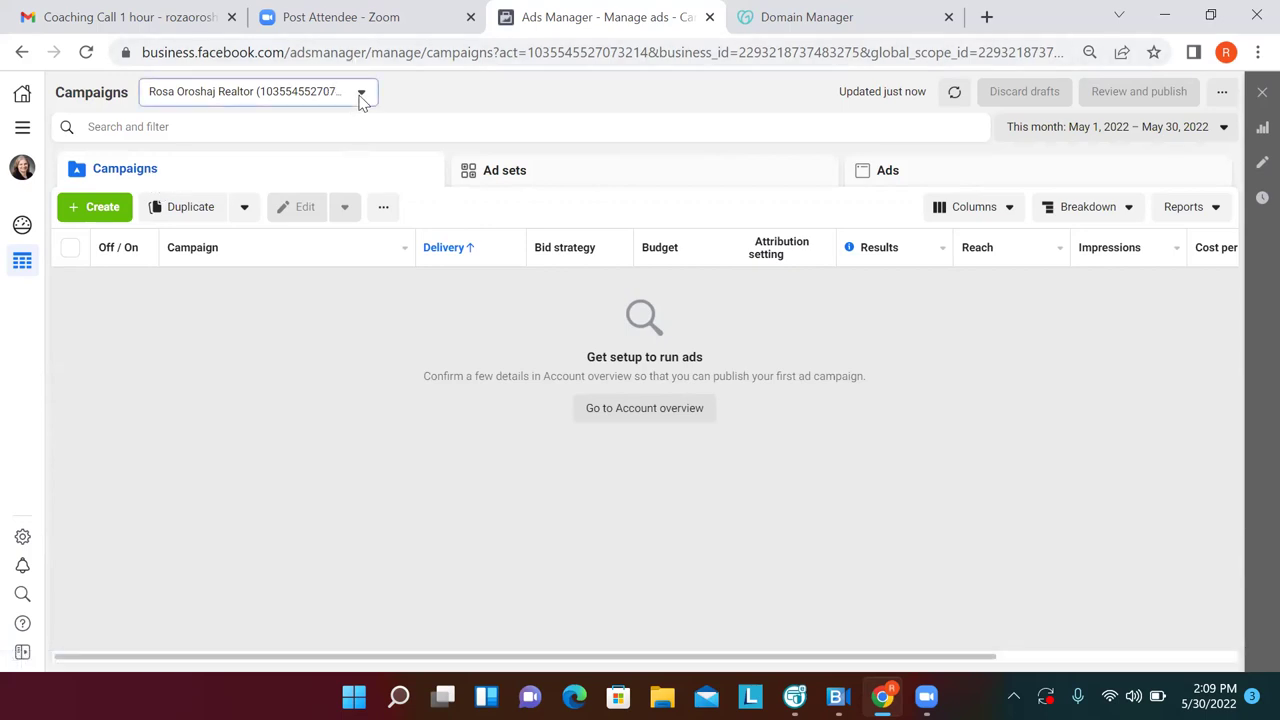
{"action": "left_click", "coordinate": [283, 212]}
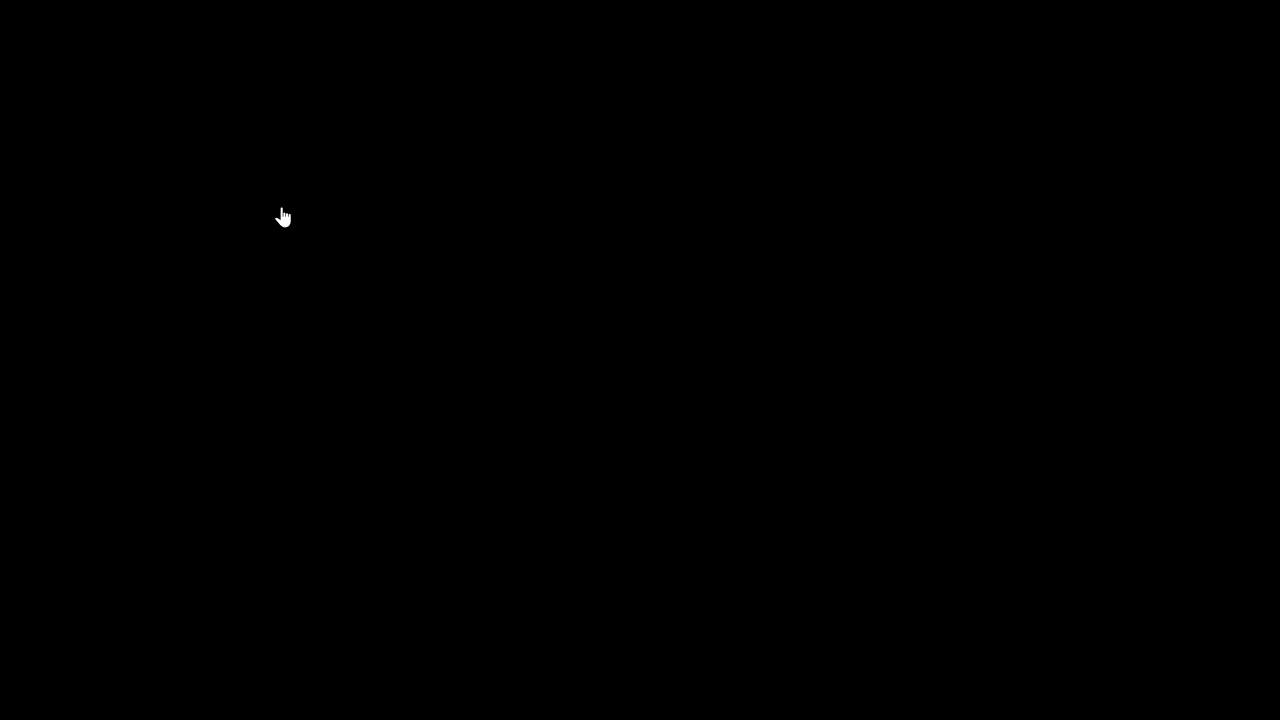
Save the campaigns page bookmark as 'Ads Manager', then open the account's Billing page
{"action": "key", "text": "BackSpace"}
{"action": "key", "text": "BackSpace"}
{"action": "key", "text": "BackSpace"}
{"action": "key", "text": "BackSpace"}
{"action": "key", "text": "BackSpace"}
{"action": "type", "text": "r"}
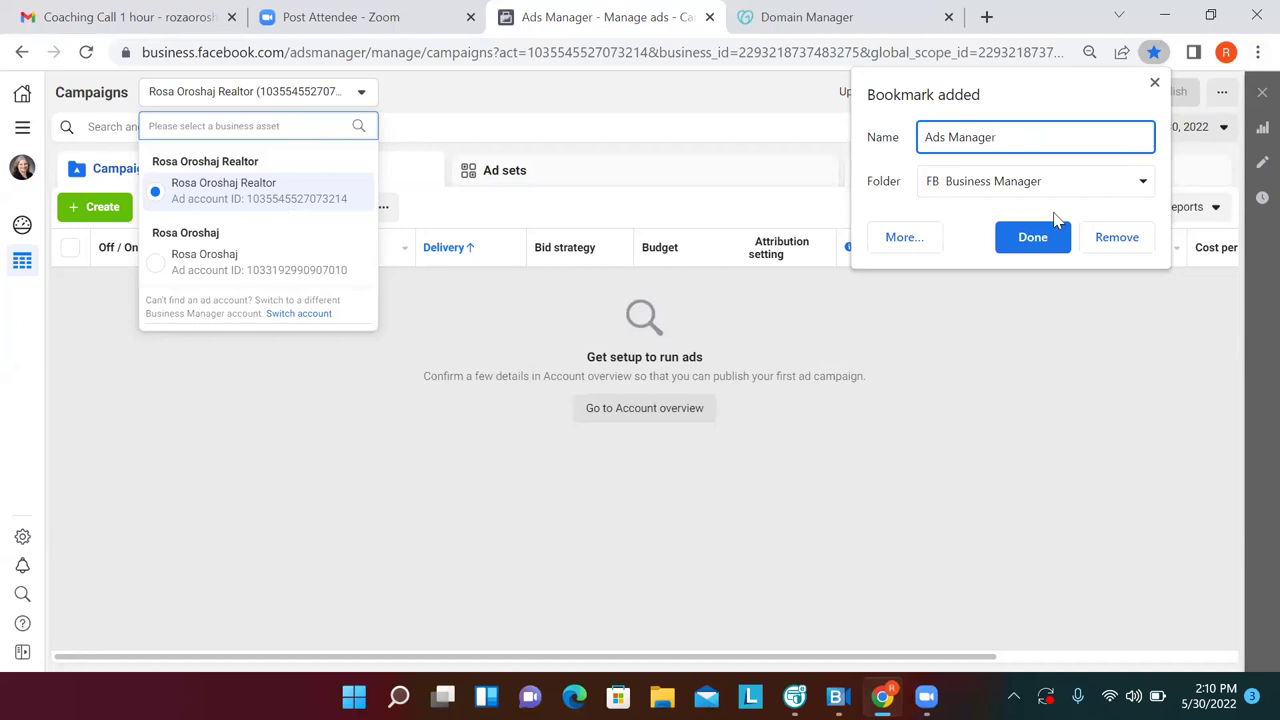
{"action": "left_click", "coordinate": [1046, 237]}
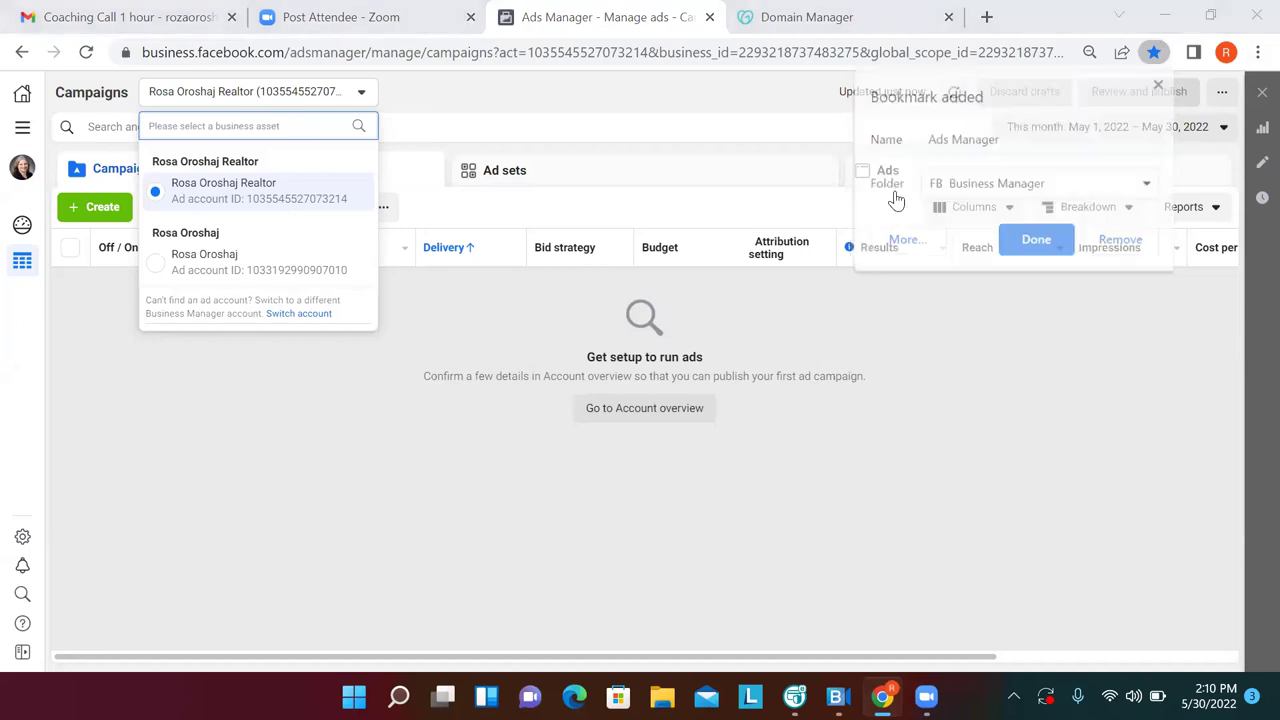
{"action": "left_click", "coordinate": [23, 130]}
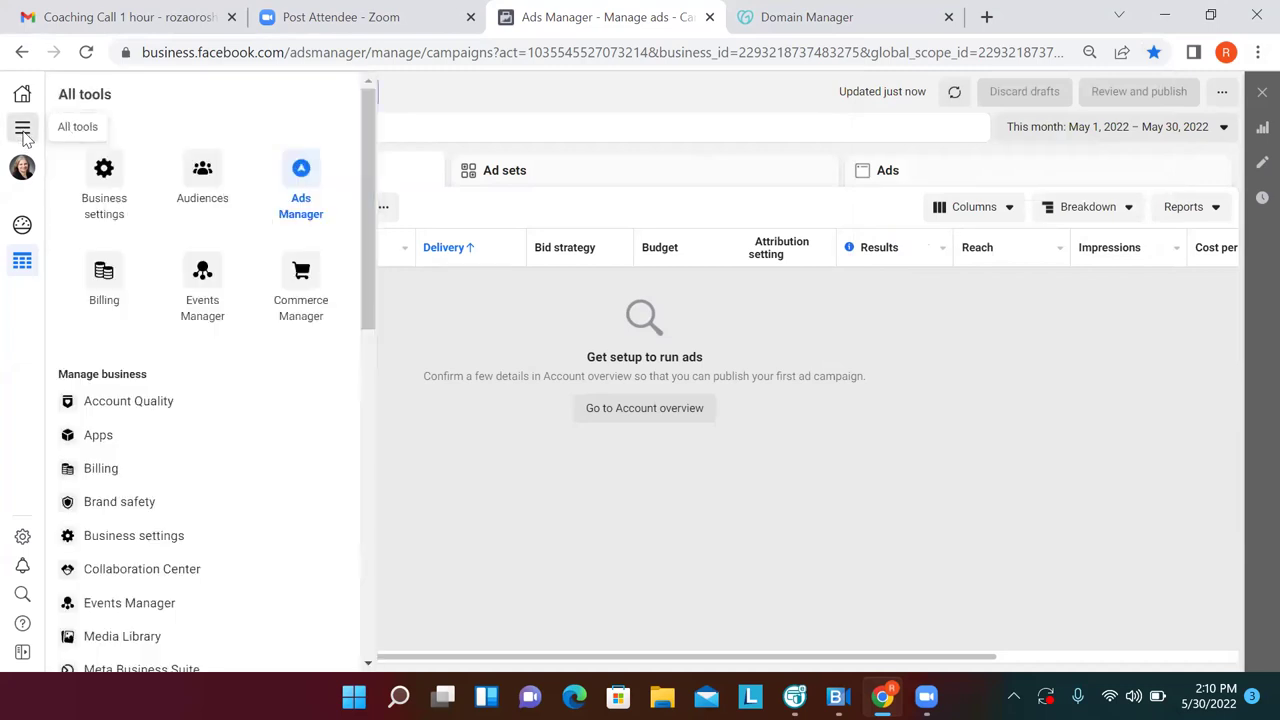
{"action": "left_click", "coordinate": [80, 152]}
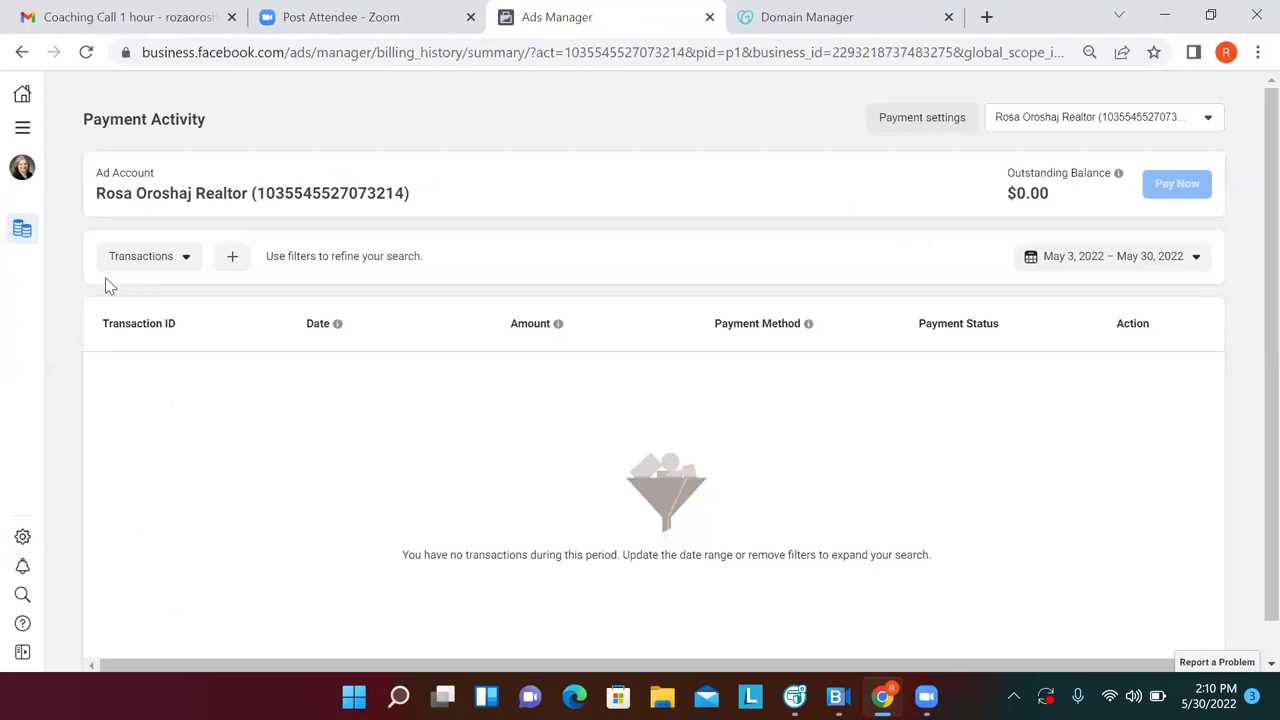
Open Payment settings and bookmark it as 'Billing' in FB Business Manager
{"action": "left_click", "coordinate": [892, 133]}
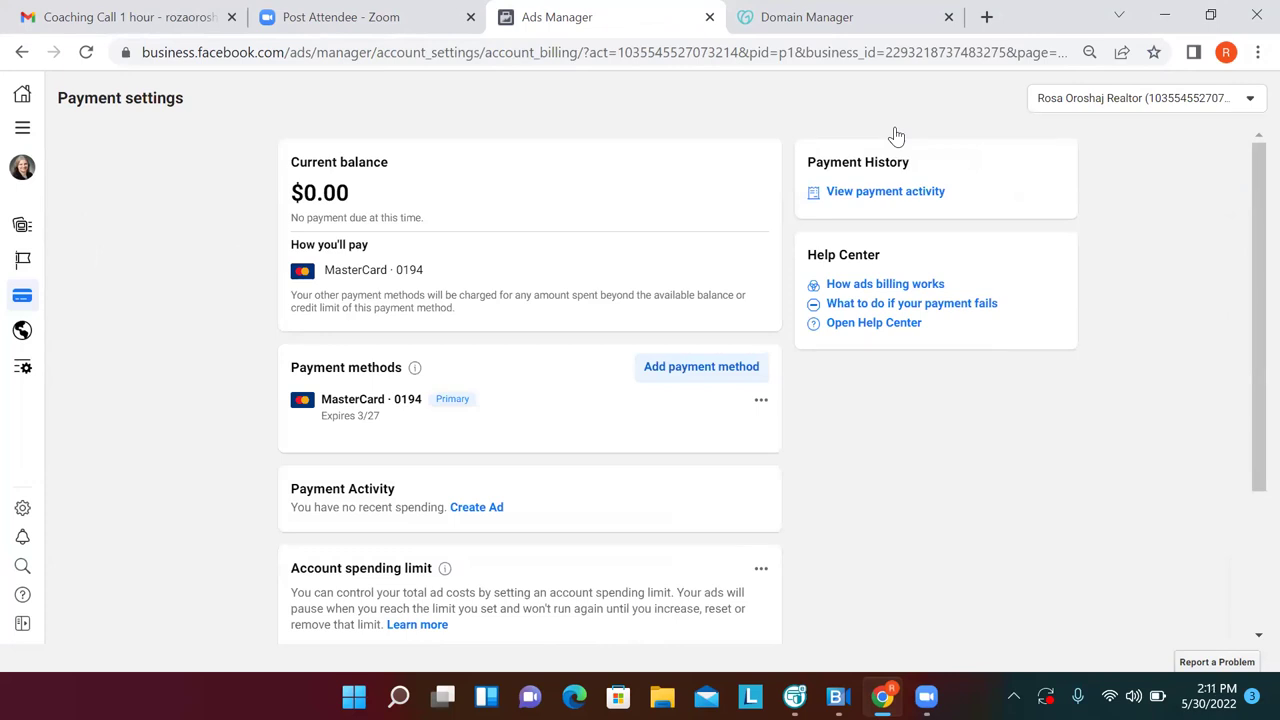
{"action": "left_click", "coordinate": [1154, 52]}
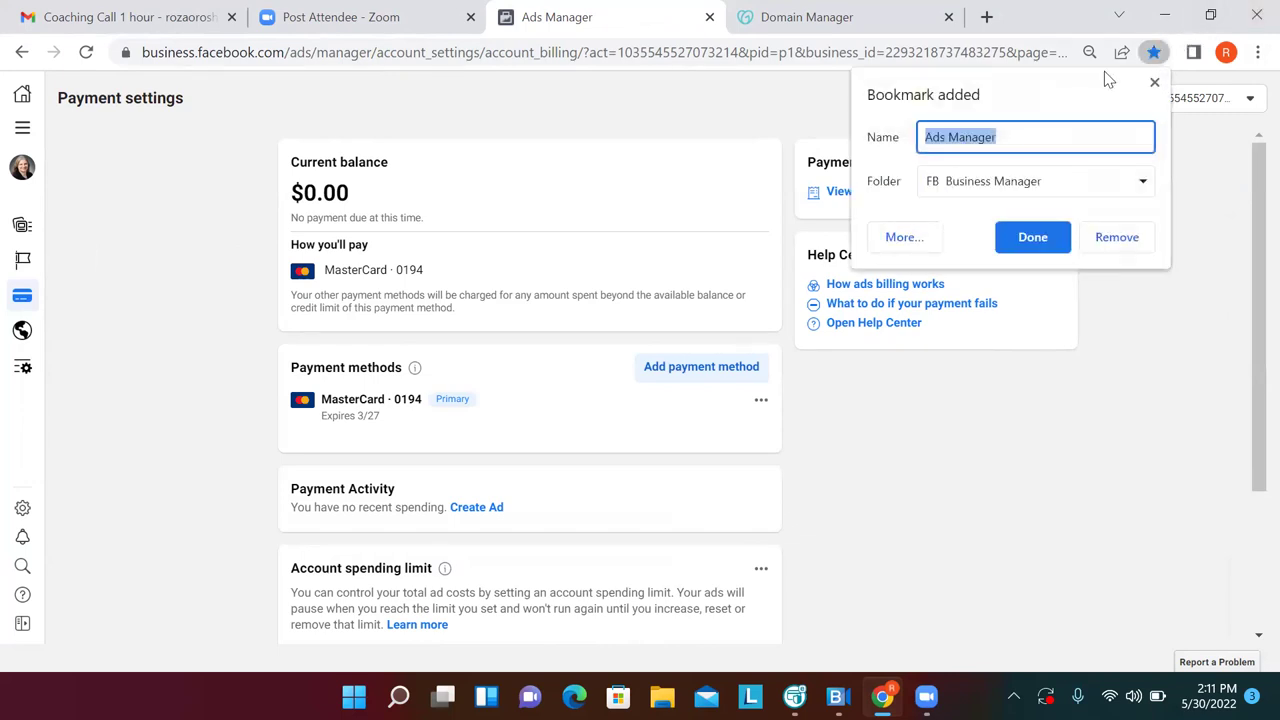
{"action": "type", "text": "Billing"}
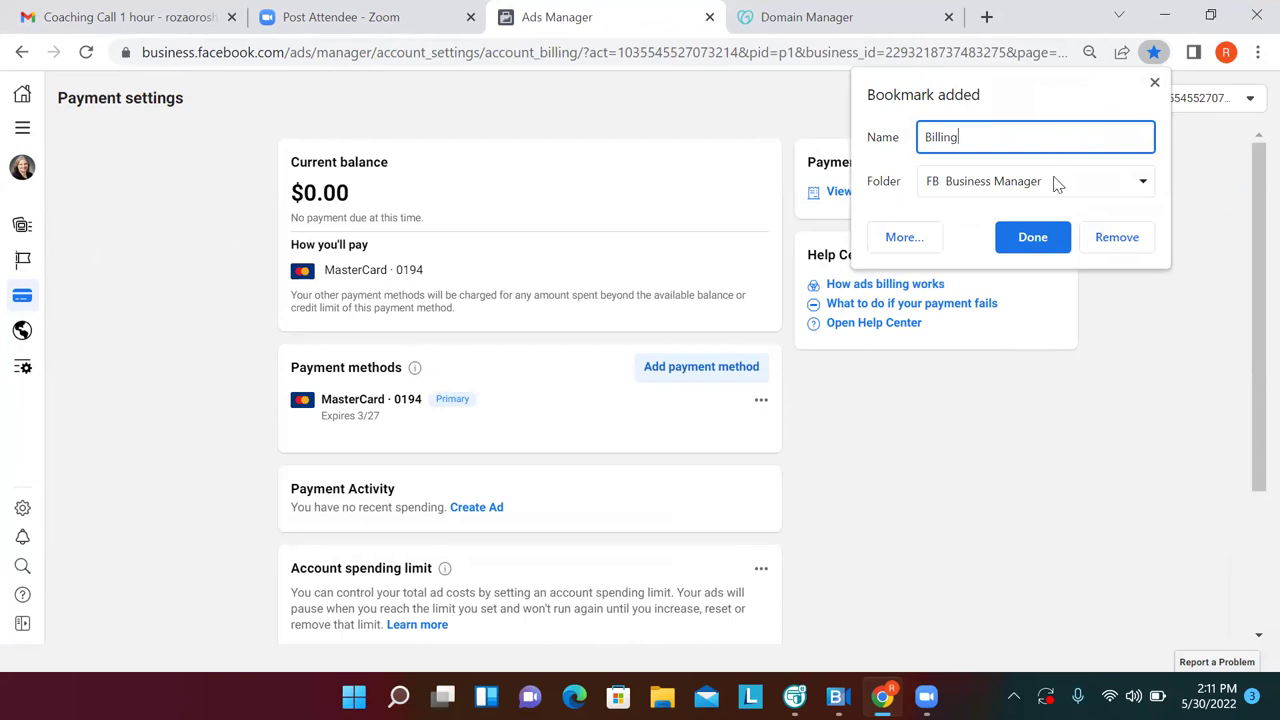
{"action": "left_click", "coordinate": [1043, 238]}
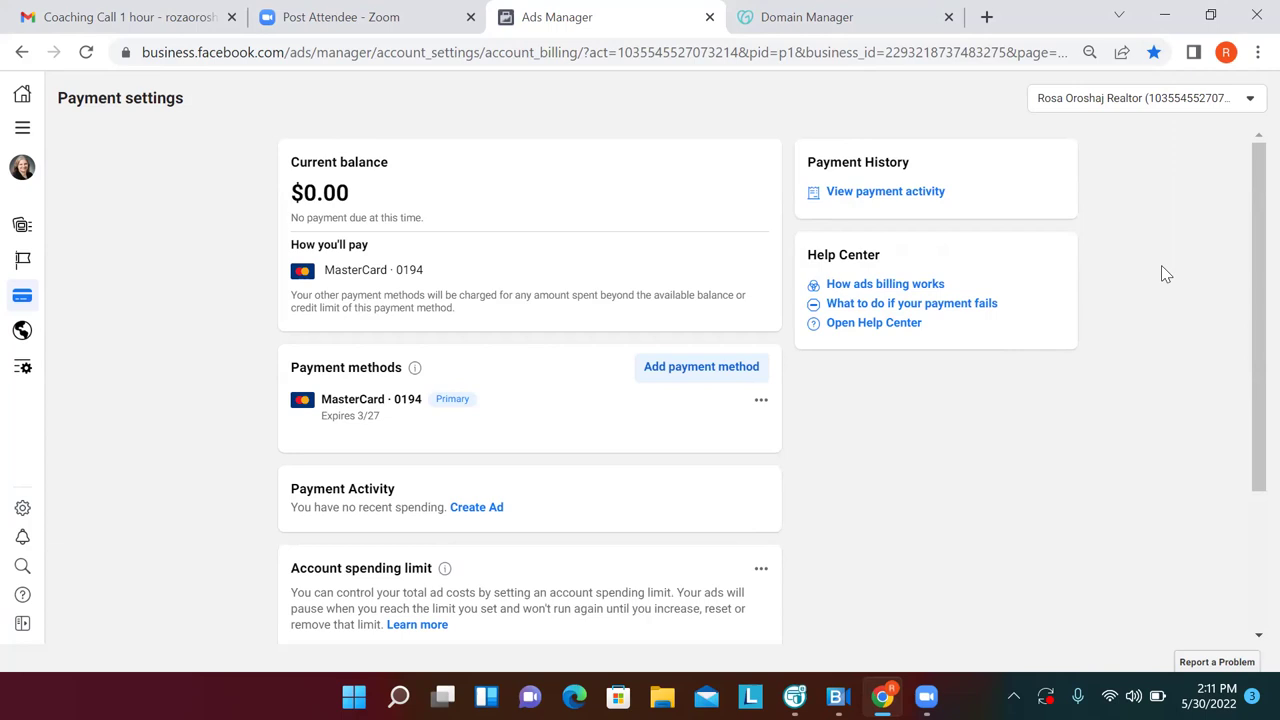
Open Events Manager from All tools to view the pixel's overview
{"action": "left_click_drag", "start_coordinate": [1253, 320], "coordinate": [1253, 474]}
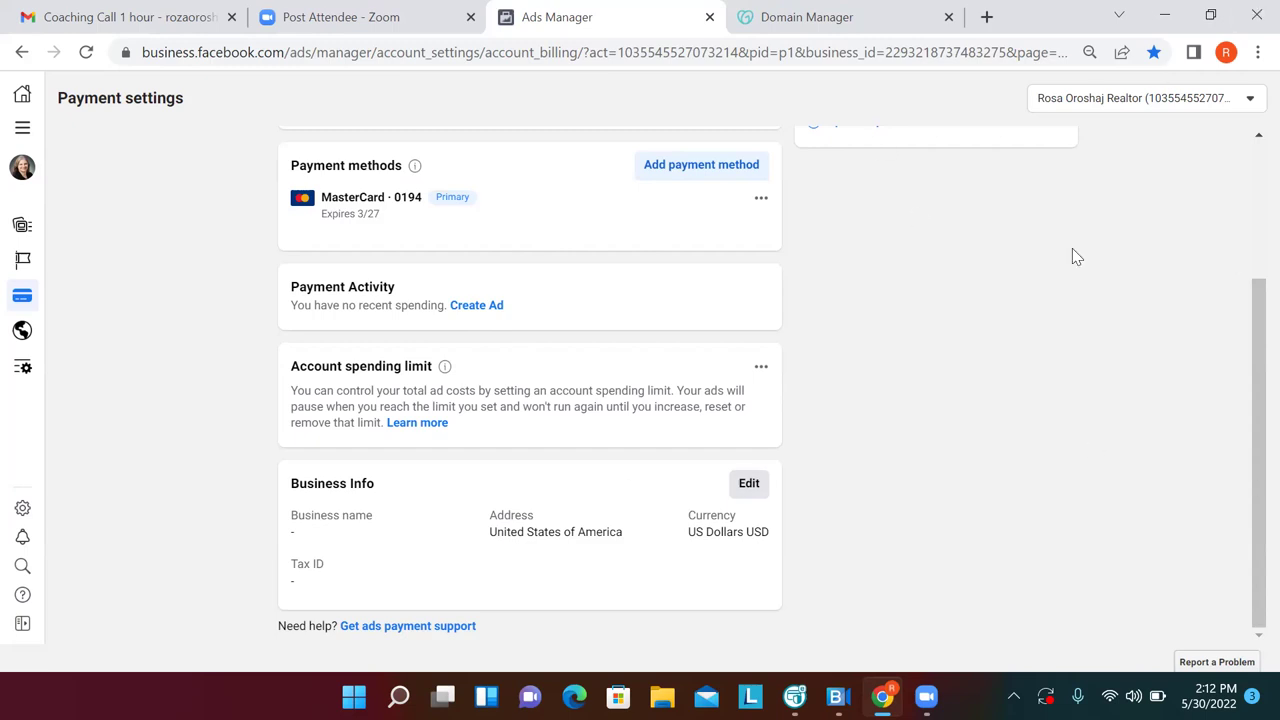
{"action": "mouse_move", "coordinate": [5, 160]}
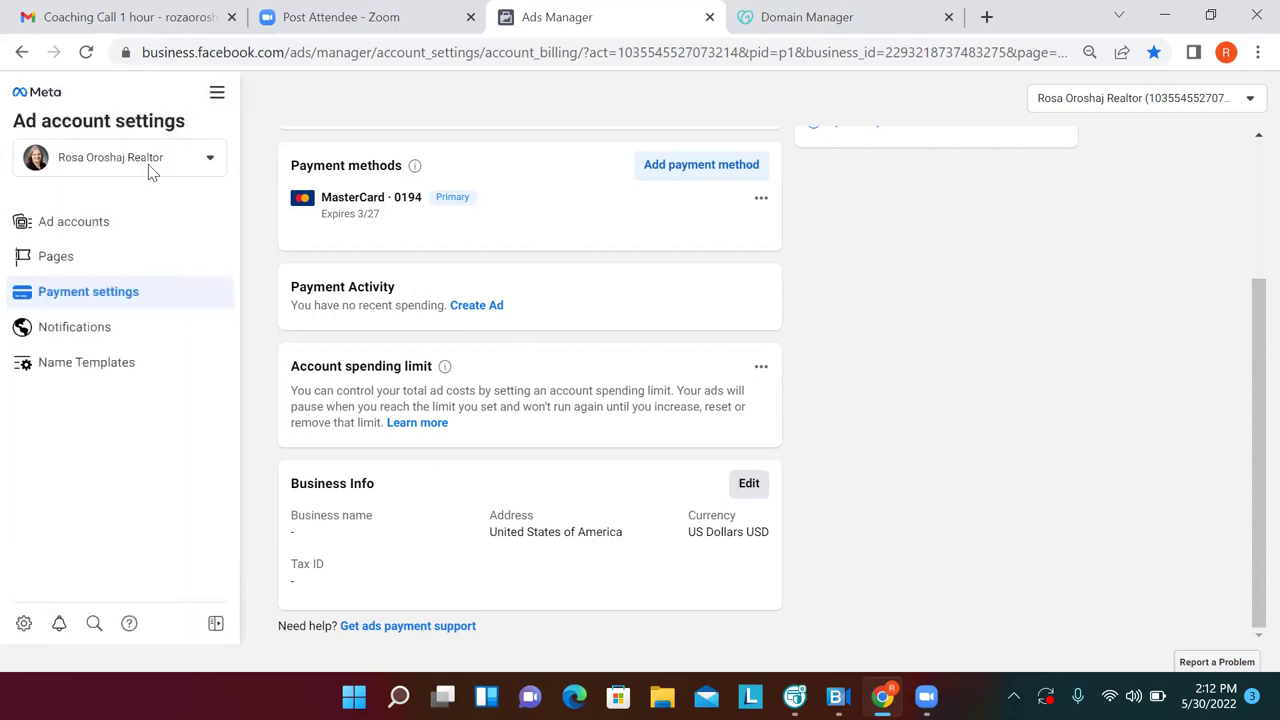
{"action": "left_click", "coordinate": [217, 96]}
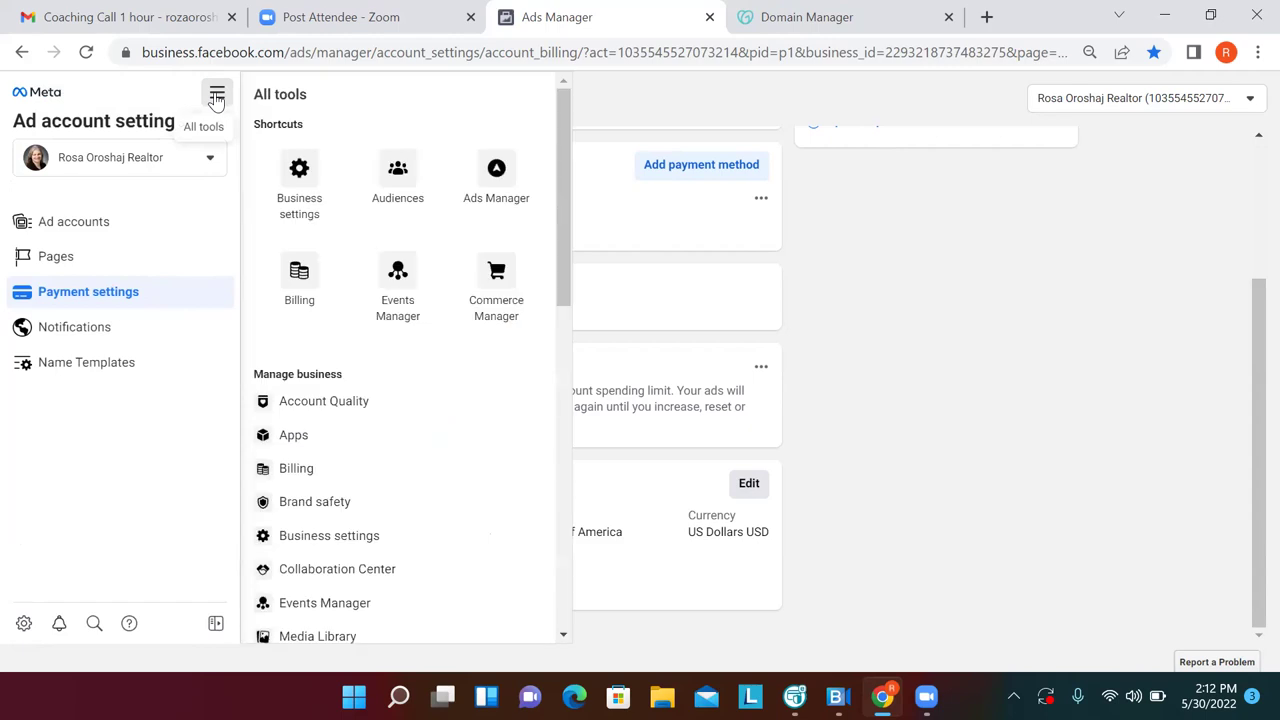
{"action": "left_click", "coordinate": [413, 296]}
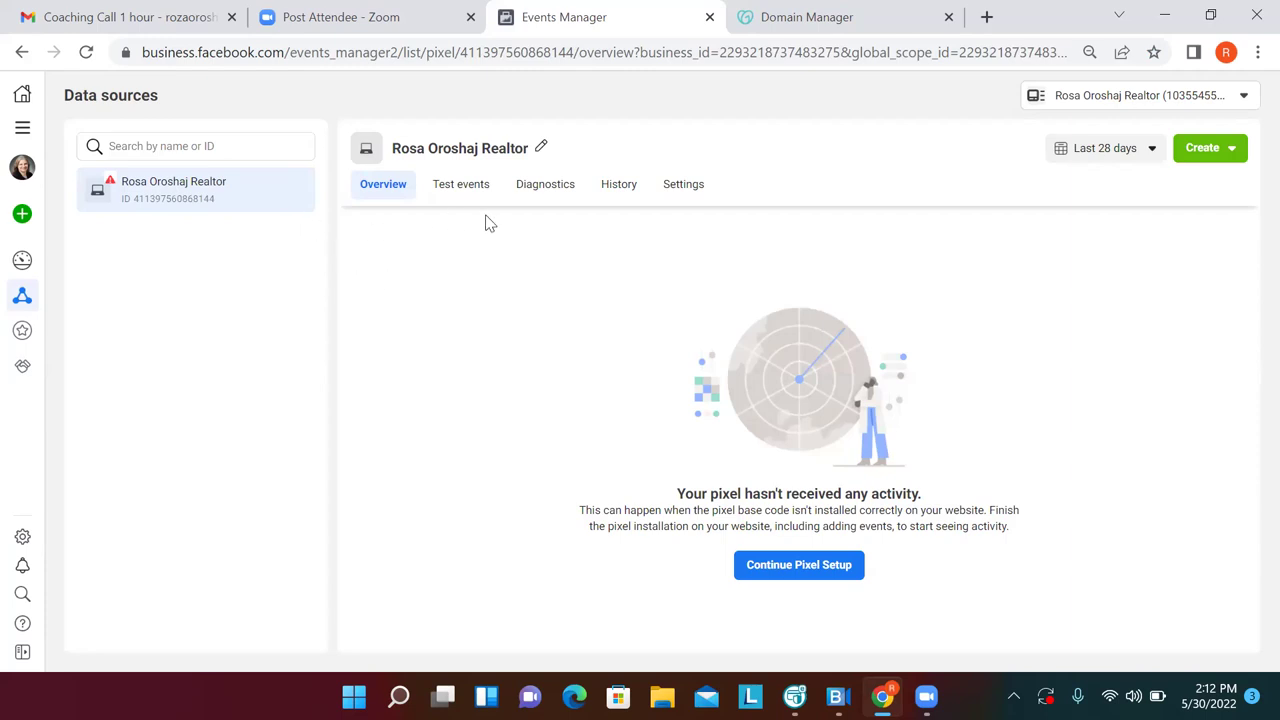
Save the pixel overview page as a bookmark named 'Pixel' in FB Business Manager
{"action": "left_click", "coordinate": [1154, 52]}
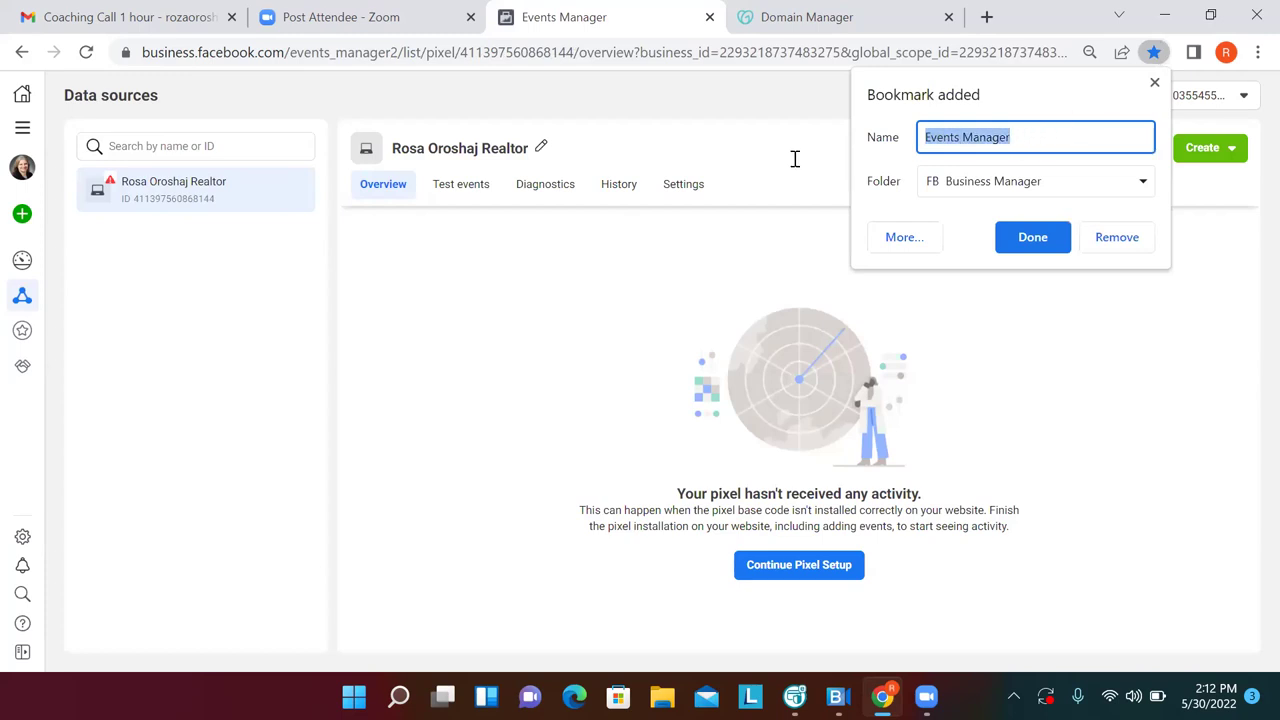
{"action": "type", "text": "Pixel"}
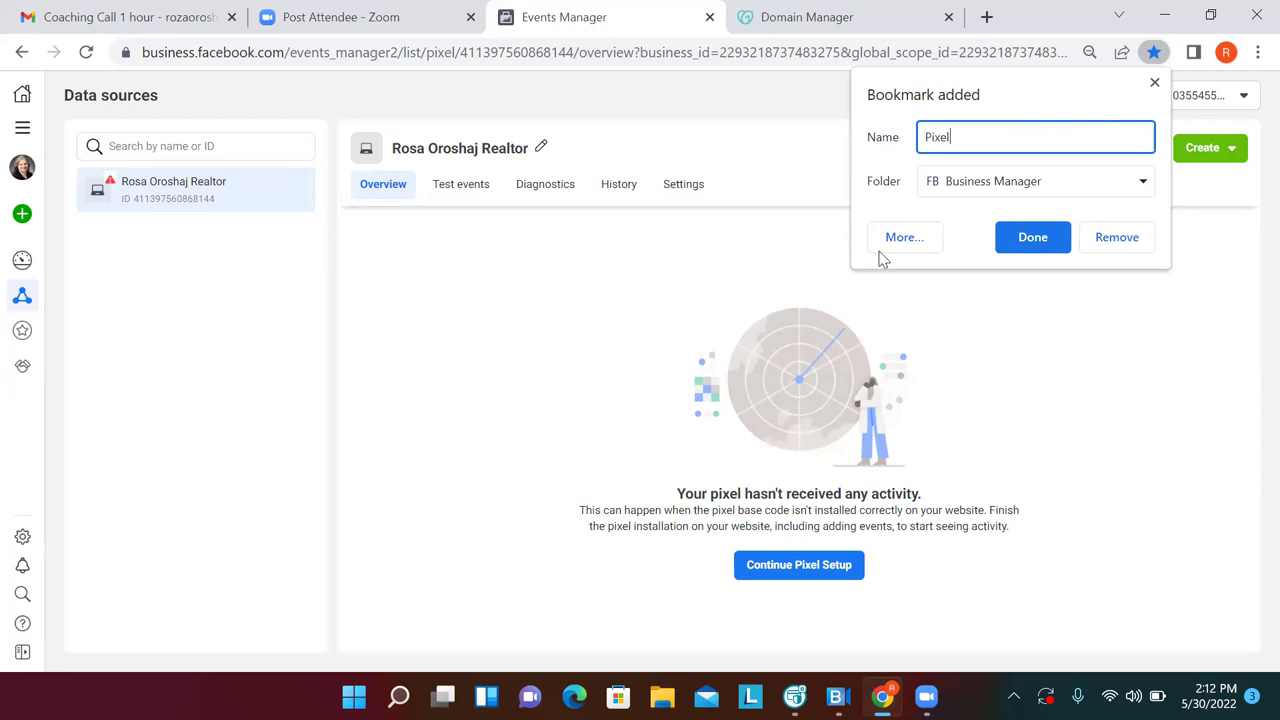
{"action": "left_click", "coordinate": [1031, 238]}
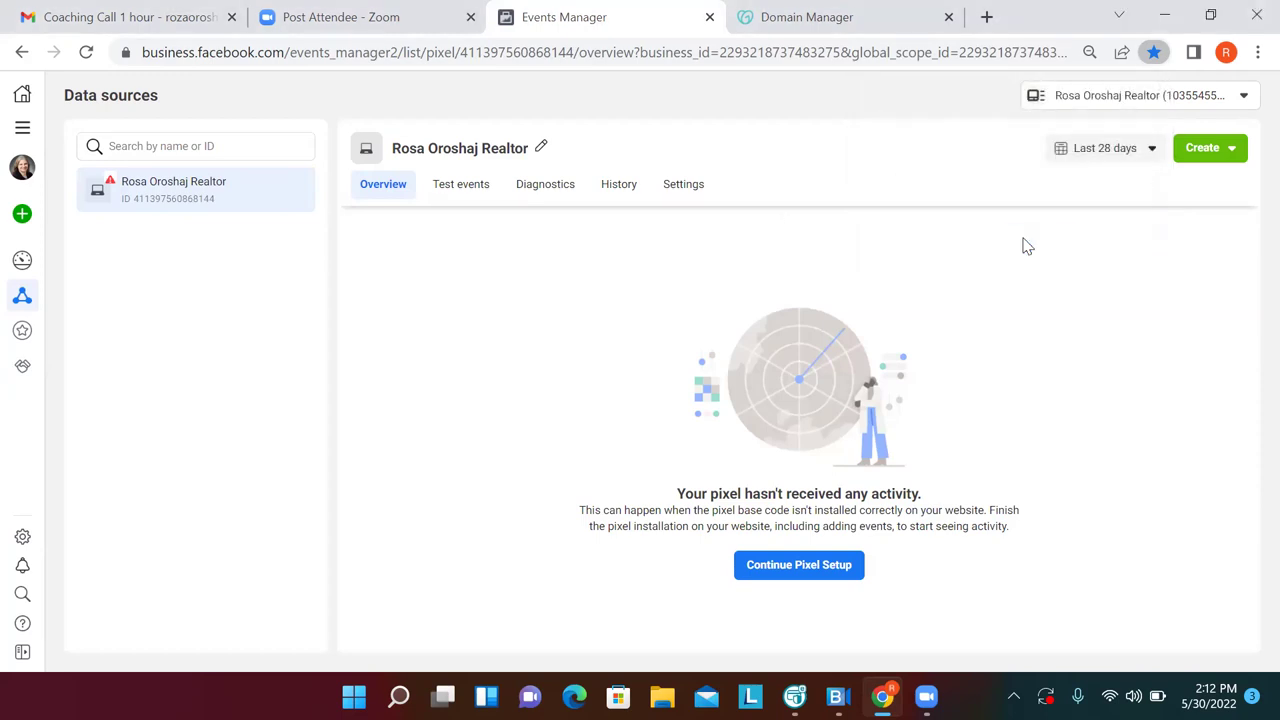
{"action": "mouse_move", "coordinate": [28, 214]}
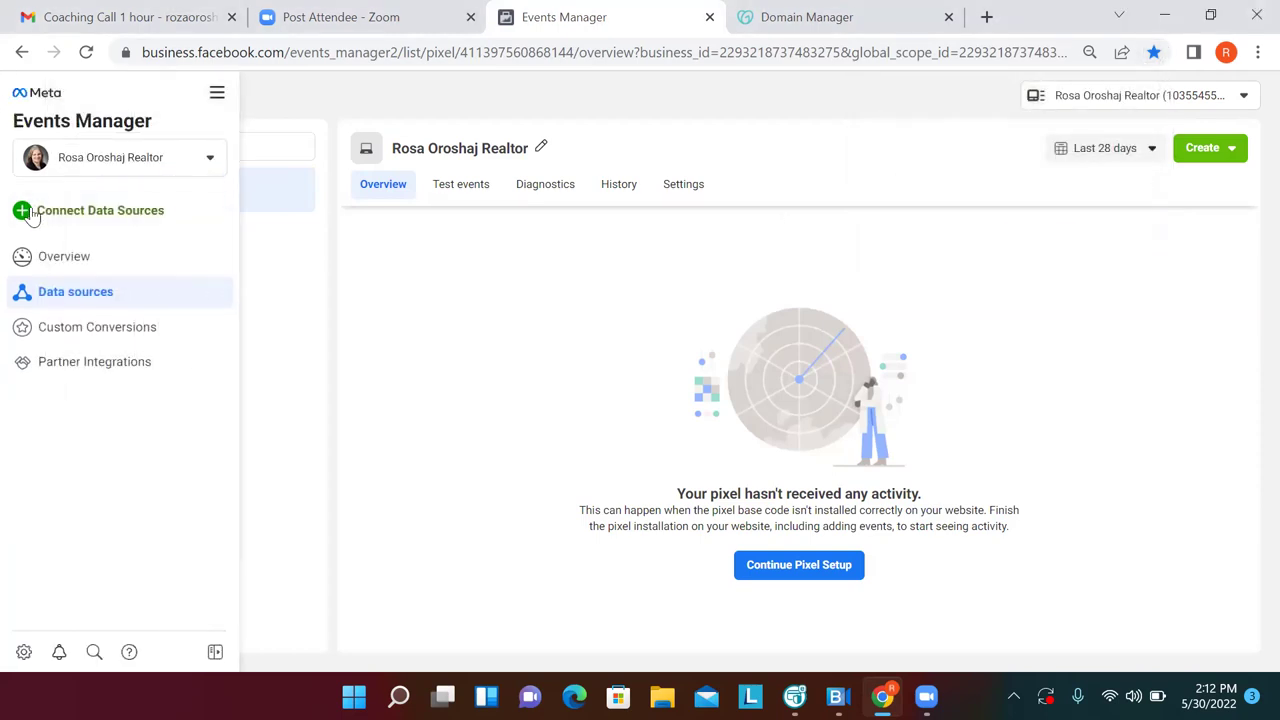
Open Custom Conversions and bookmark it as 'Custom Conversions' in FB Business Manager
{"action": "left_click", "coordinate": [30, 290]}
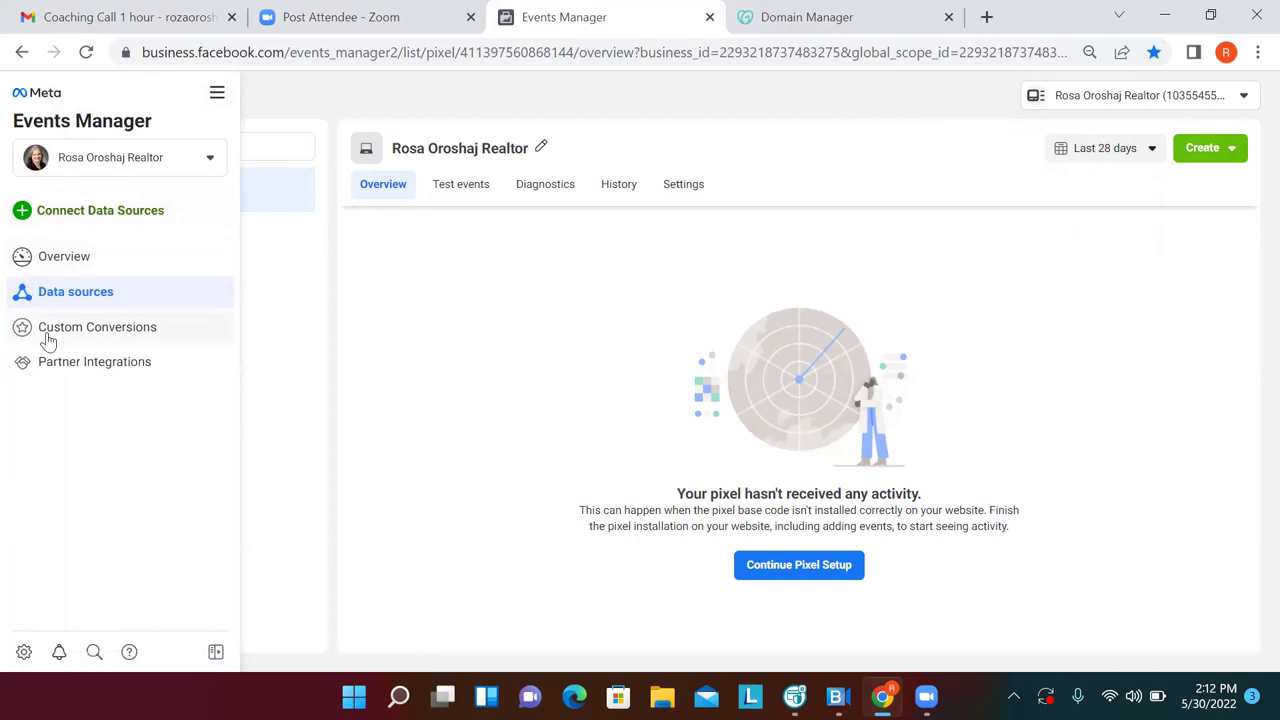
{"action": "left_click", "coordinate": [47, 338]}
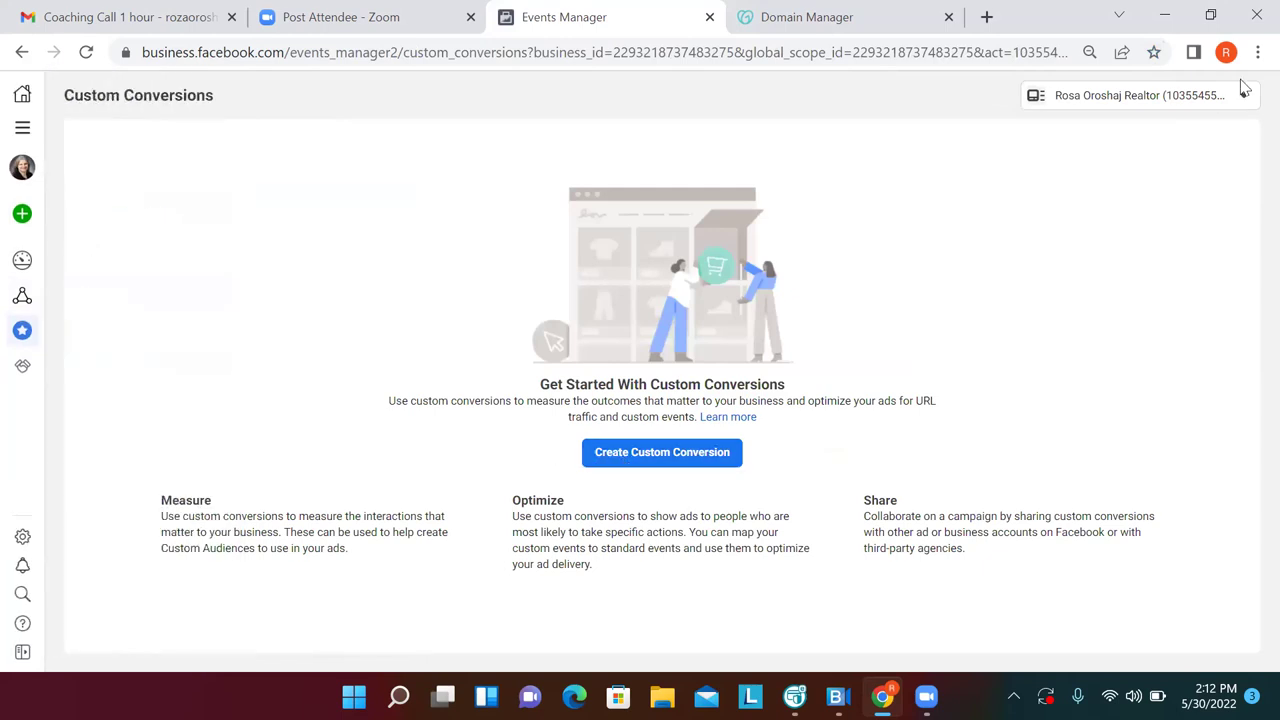
{"action": "left_click", "coordinate": [1153, 53]}
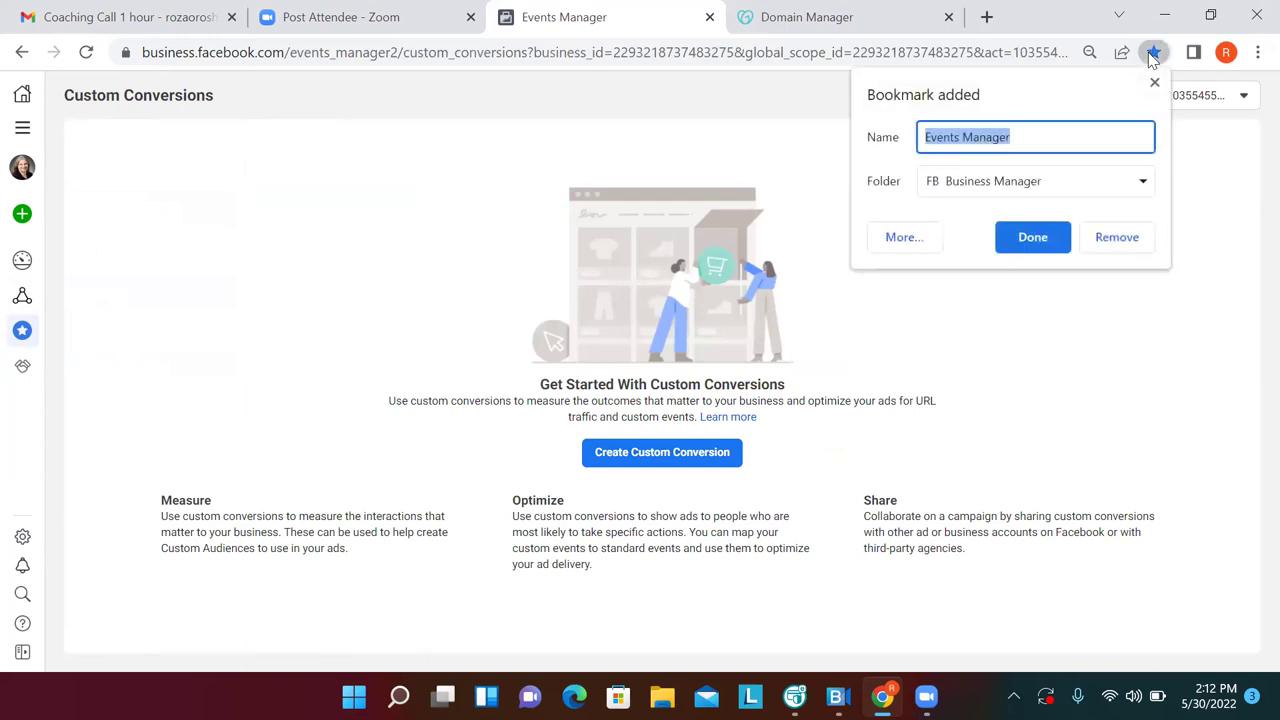
{"action": "type", "text": "C"}
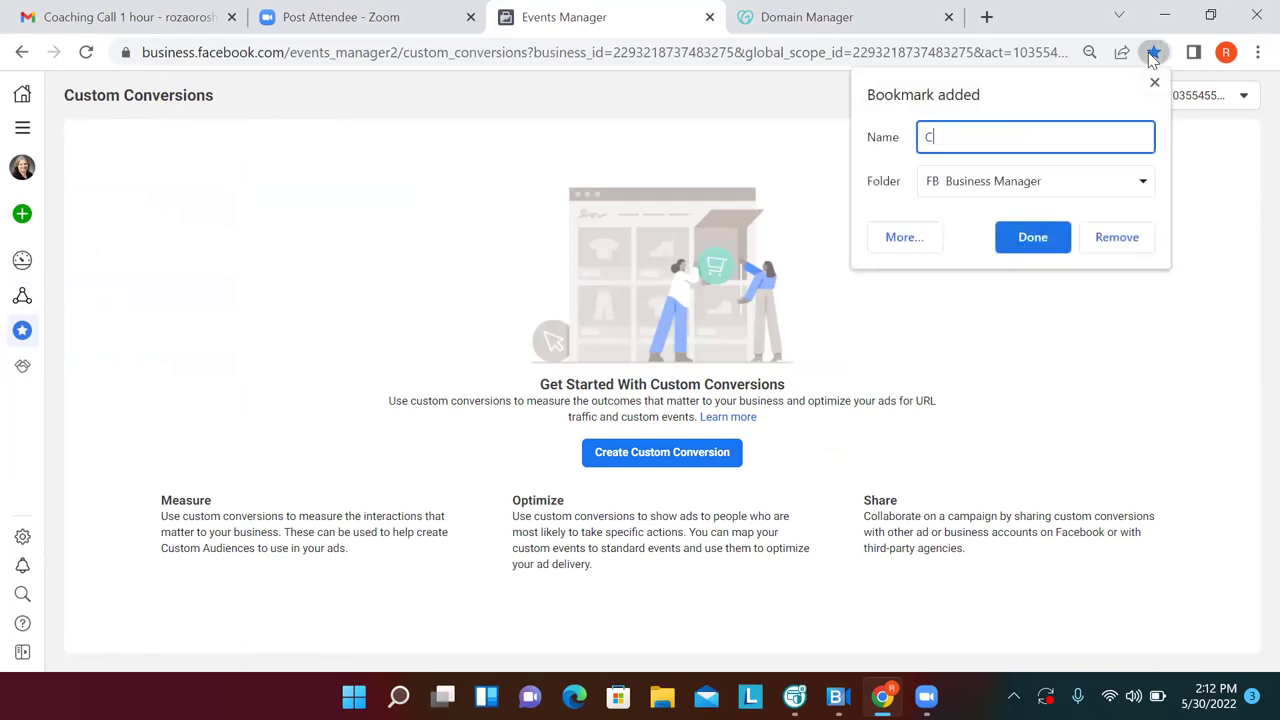
{"action": "type", "text": "ustom Conversions"}
{"action": "key", "text": "BackSpace"}
{"action": "type", "text": "s"}
{"action": "left_click", "coordinate": [1043, 240]}
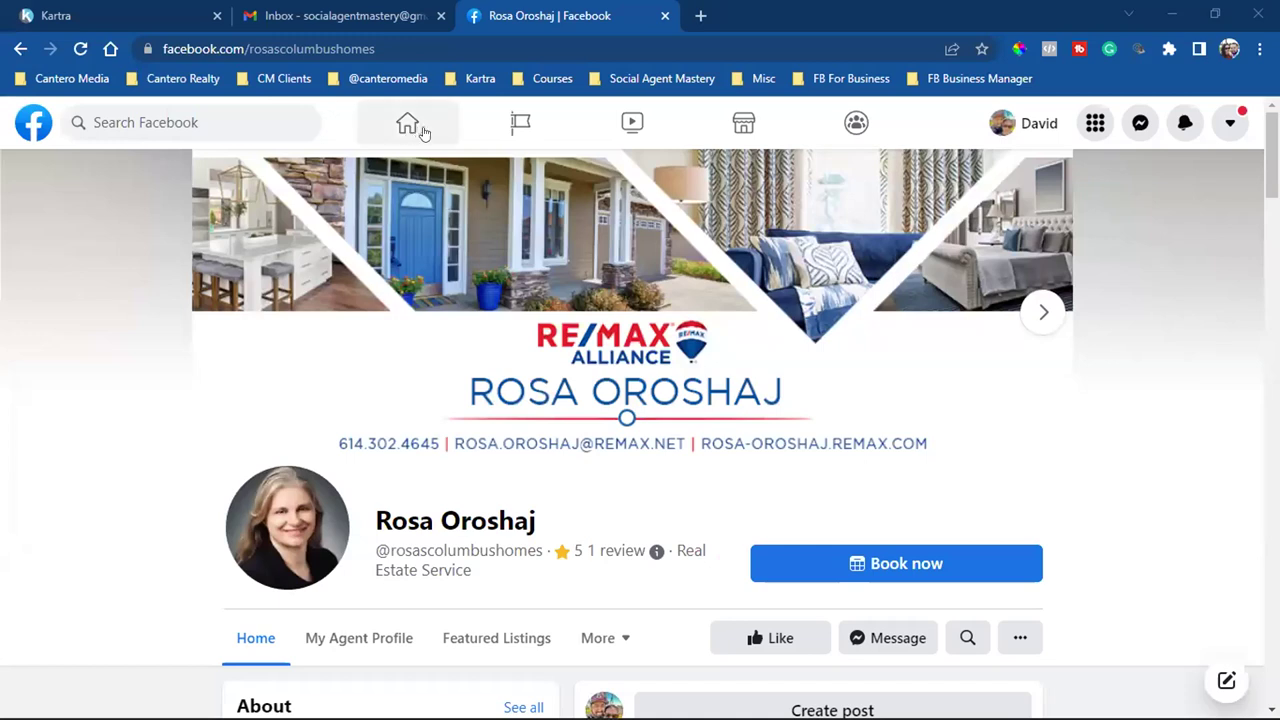
Return to the Facebook News Feed and scroll down to the sponsored Gym Launch video post
{"action": "left_click", "coordinate": [422, 132]}
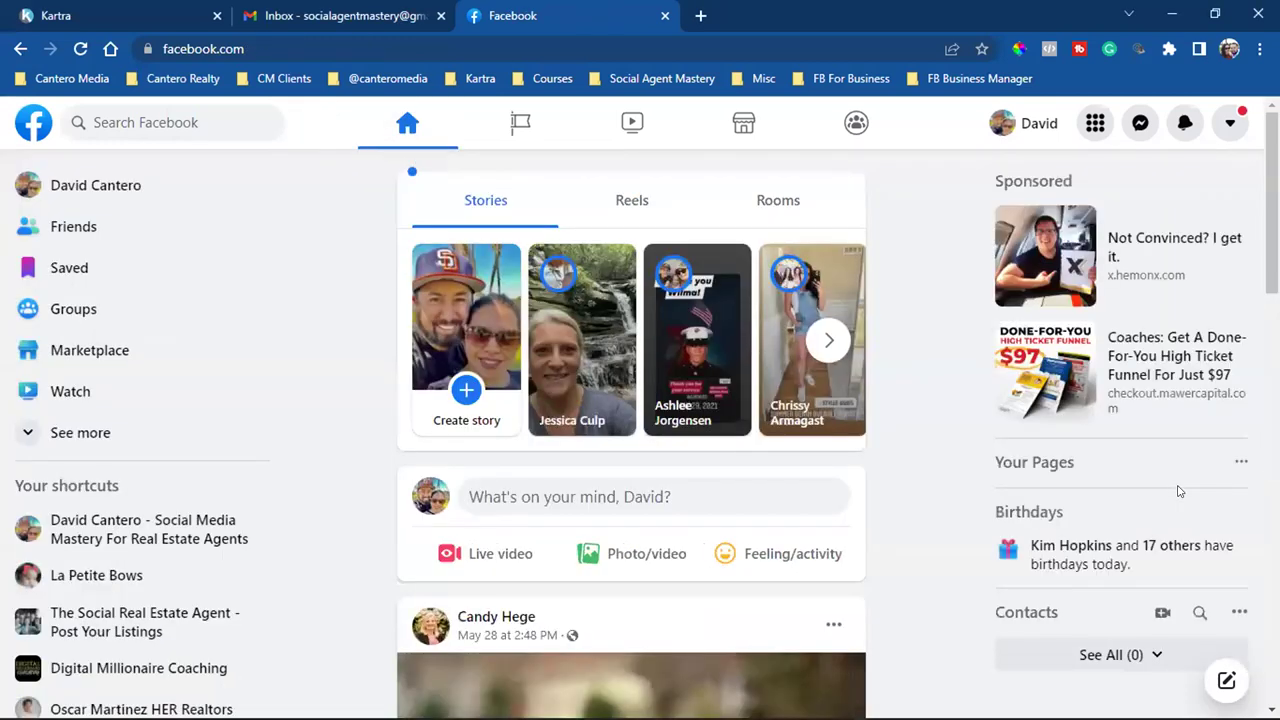
{"action": "scroll", "coordinate": [864, 477], "scroll_direction": "down", "scroll_amount": 4}
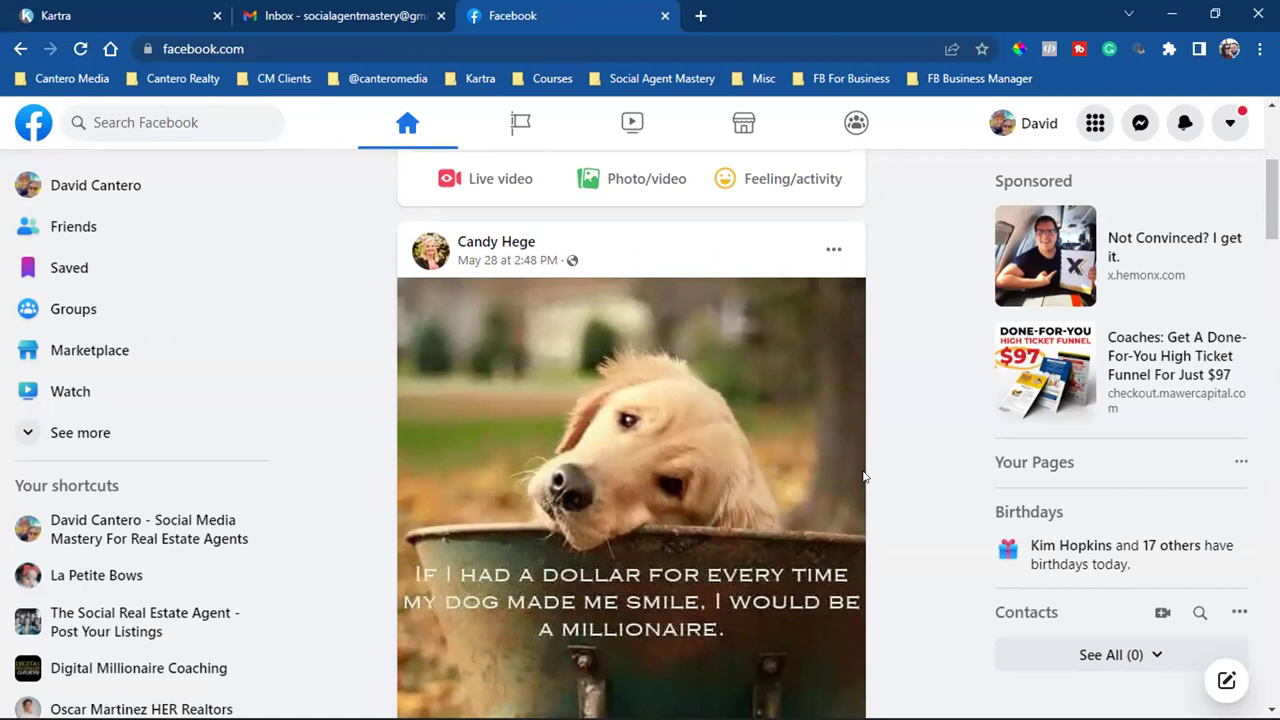
{"action": "scroll", "coordinate": [864, 477], "scroll_direction": "down", "scroll_amount": 10}
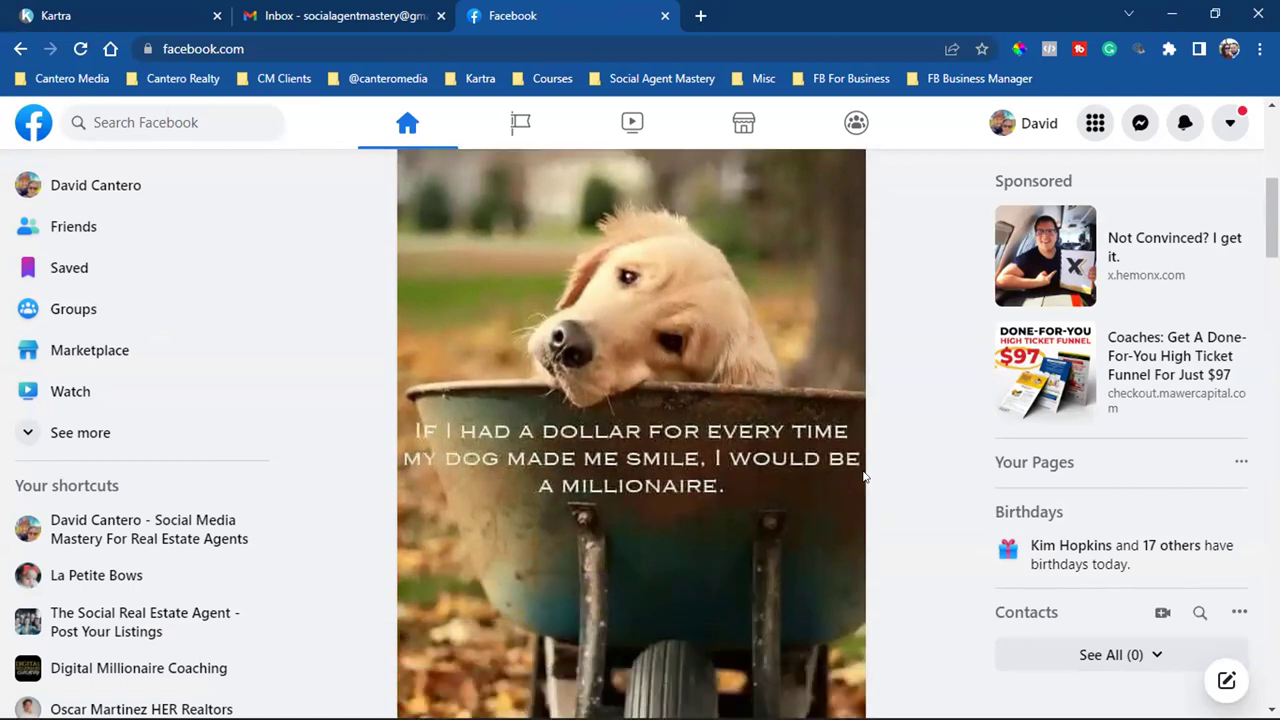
{"action": "scroll", "coordinate": [864, 477], "scroll_direction": "down", "scroll_amount": 1}
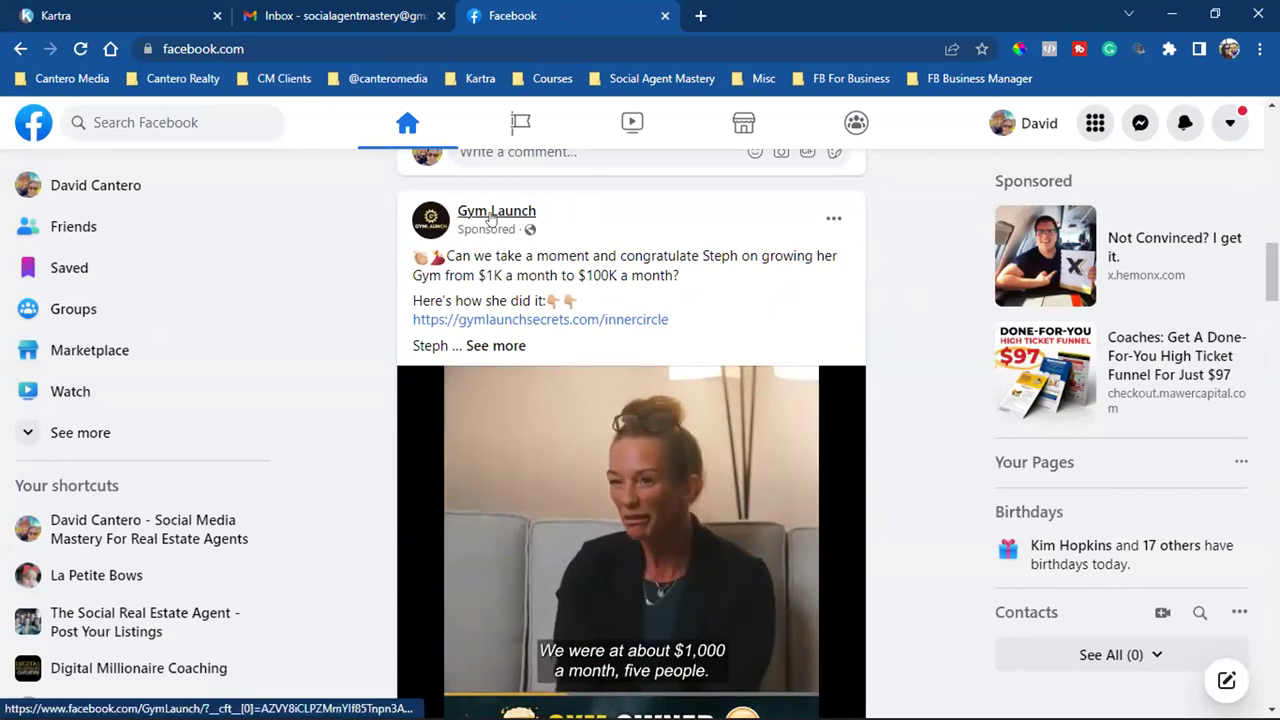
{"action": "mouse_move", "coordinate": [491, 218]}
{"action": "scroll", "coordinate": [585, 285], "scroll_direction": "down", "scroll_amount": 1}
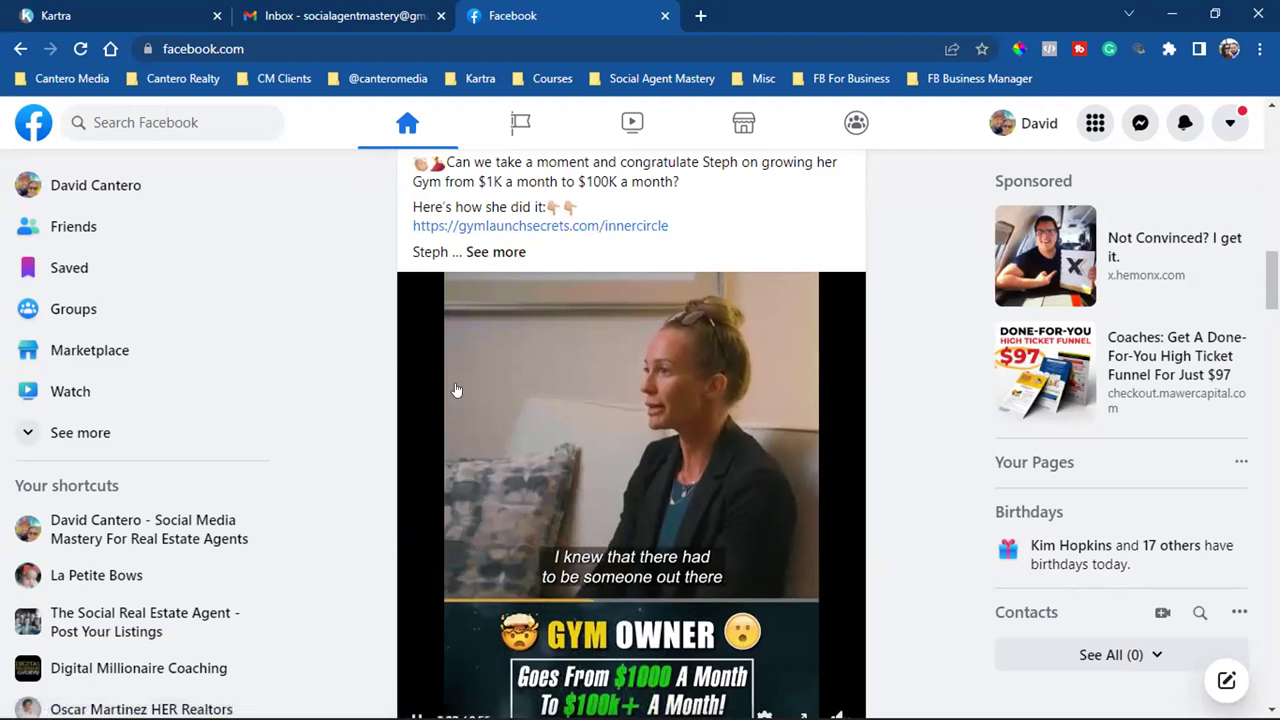
{"action": "scroll", "coordinate": [518, 383], "scroll_direction": "down", "scroll_amount": 2}
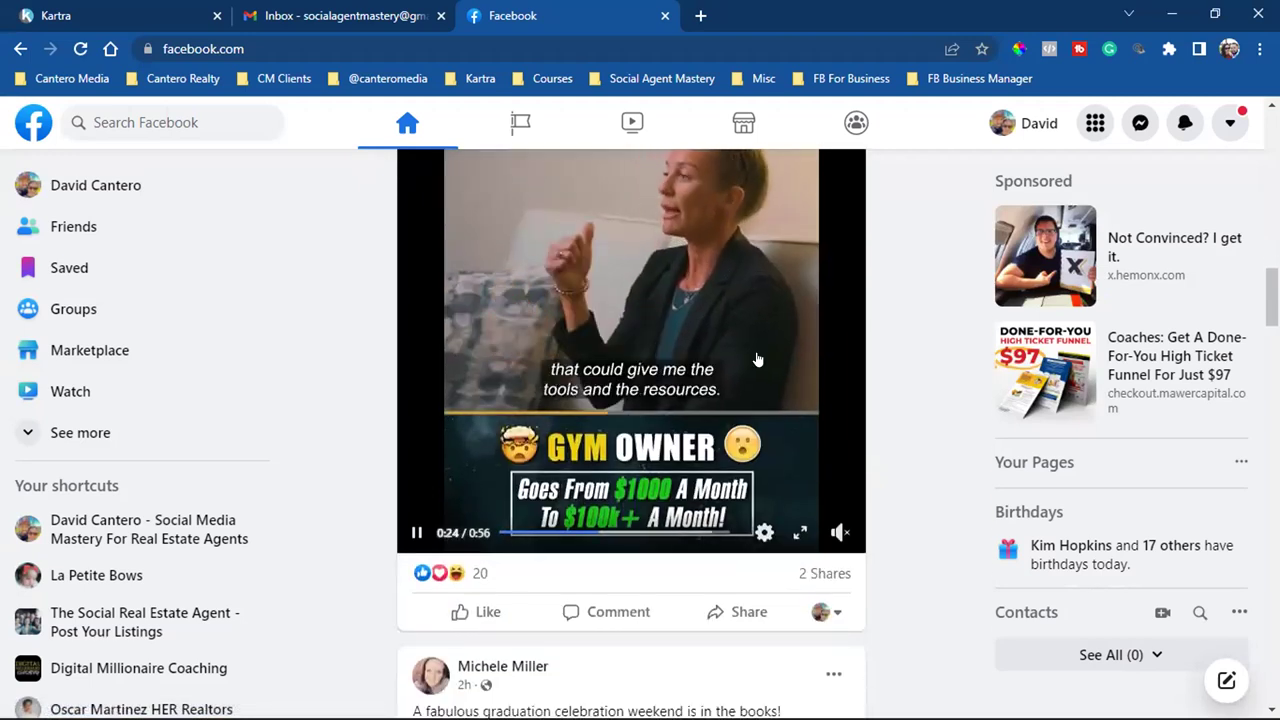
{"action": "scroll", "coordinate": [757, 360], "scroll_direction": "up", "scroll_amount": 2}
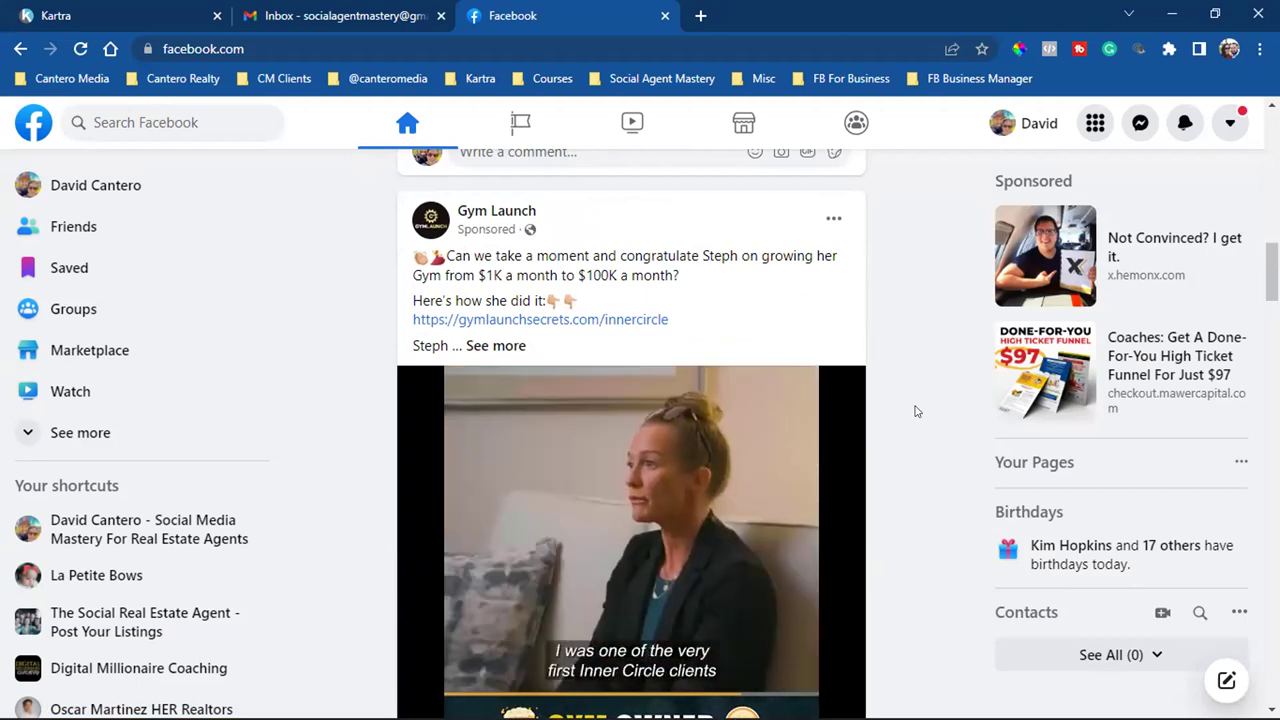
Expand the Gym Launch post's 'See more' text and read the full success story down to its link
{"action": "left_click", "coordinate": [495, 345]}
{"action": "scroll", "coordinate": [780, 455], "scroll_direction": "down", "scroll_amount": 10}
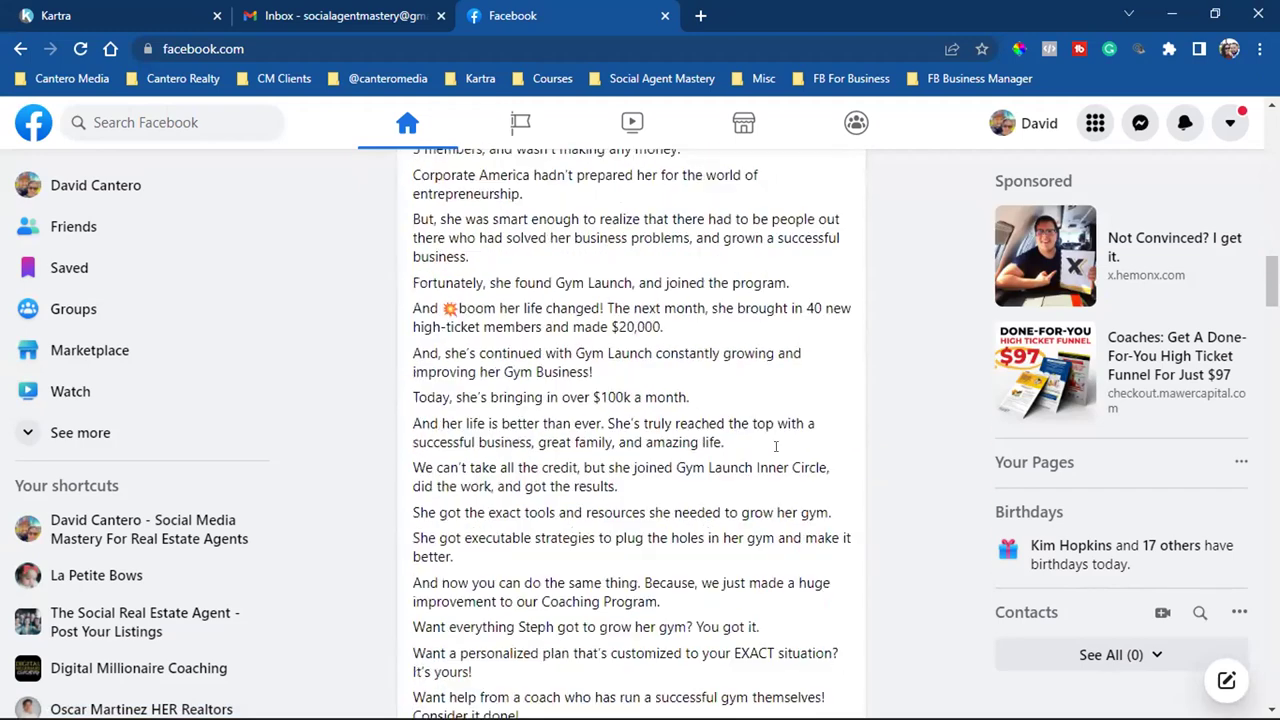
{"action": "scroll", "coordinate": [780, 455], "scroll_direction": "down", "scroll_amount": 1}
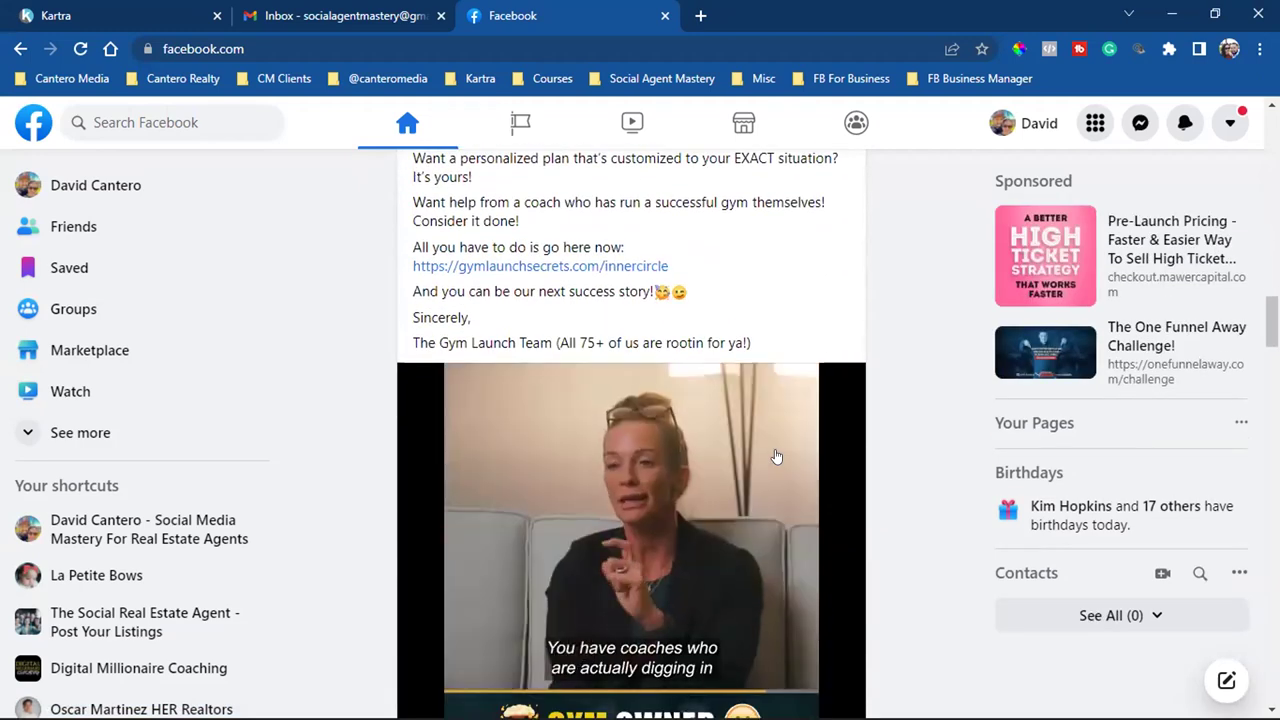
{"action": "scroll", "coordinate": [776, 456], "scroll_direction": "up", "scroll_amount": 3}
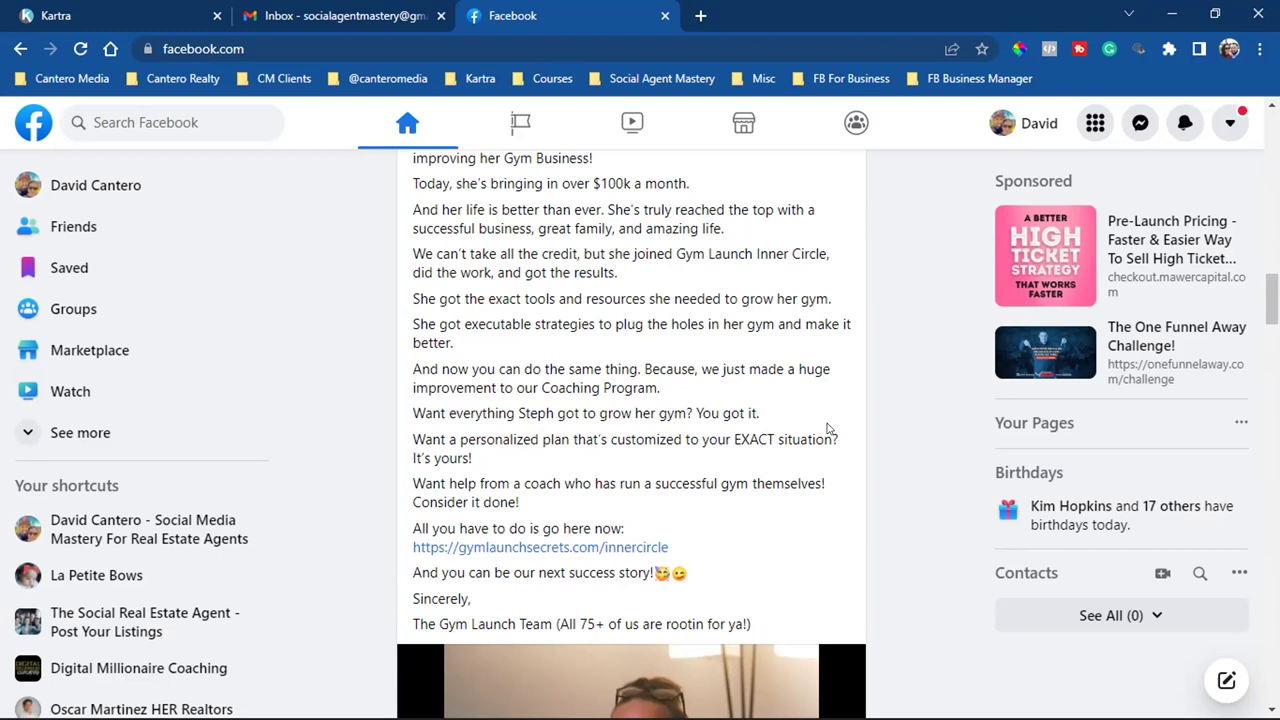
{"action": "scroll", "coordinate": [827, 428], "scroll_direction": "up", "scroll_amount": 2}
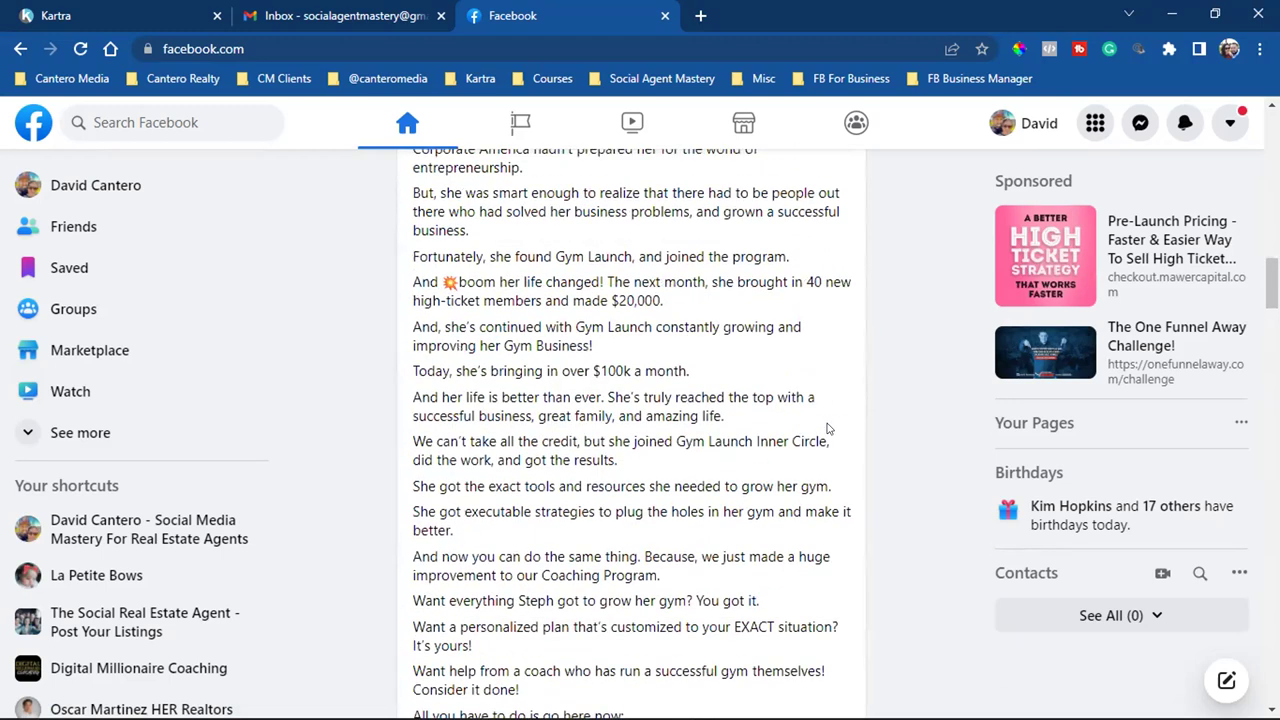
{"action": "scroll", "coordinate": [827, 428], "scroll_direction": "up", "scroll_amount": 2}
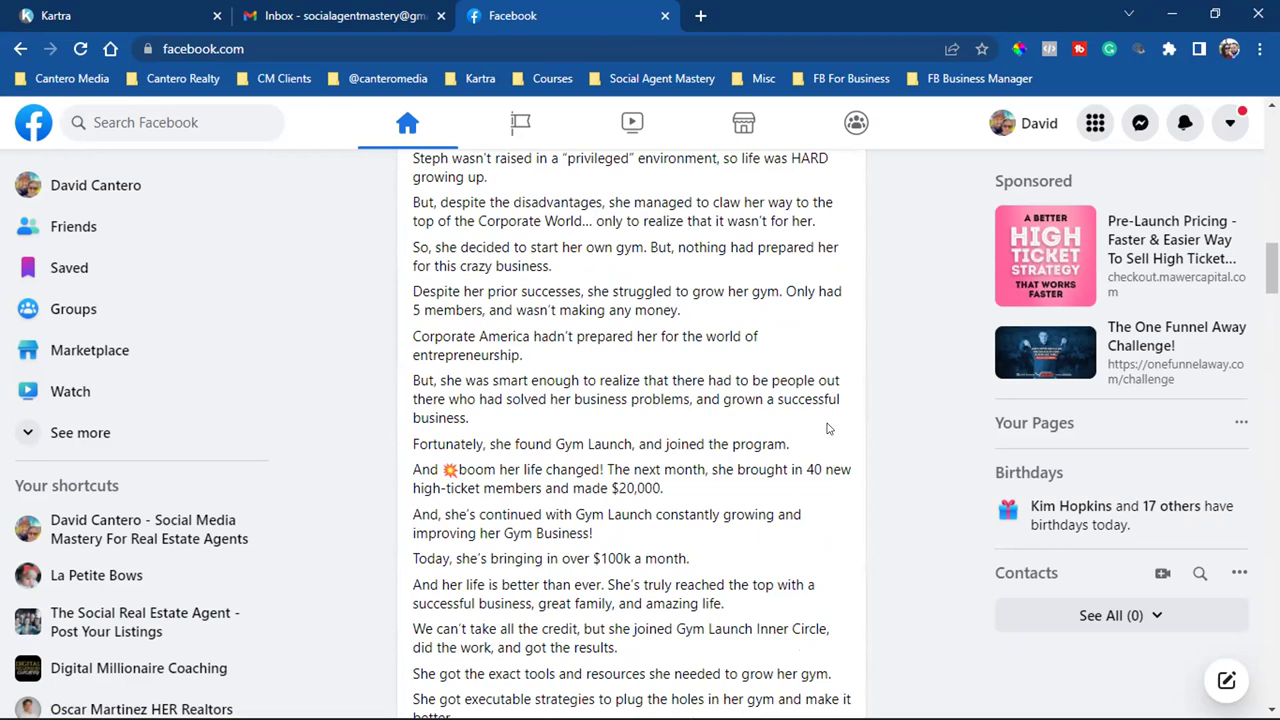
{"action": "scroll", "coordinate": [827, 428], "scroll_direction": "up", "scroll_amount": 3}
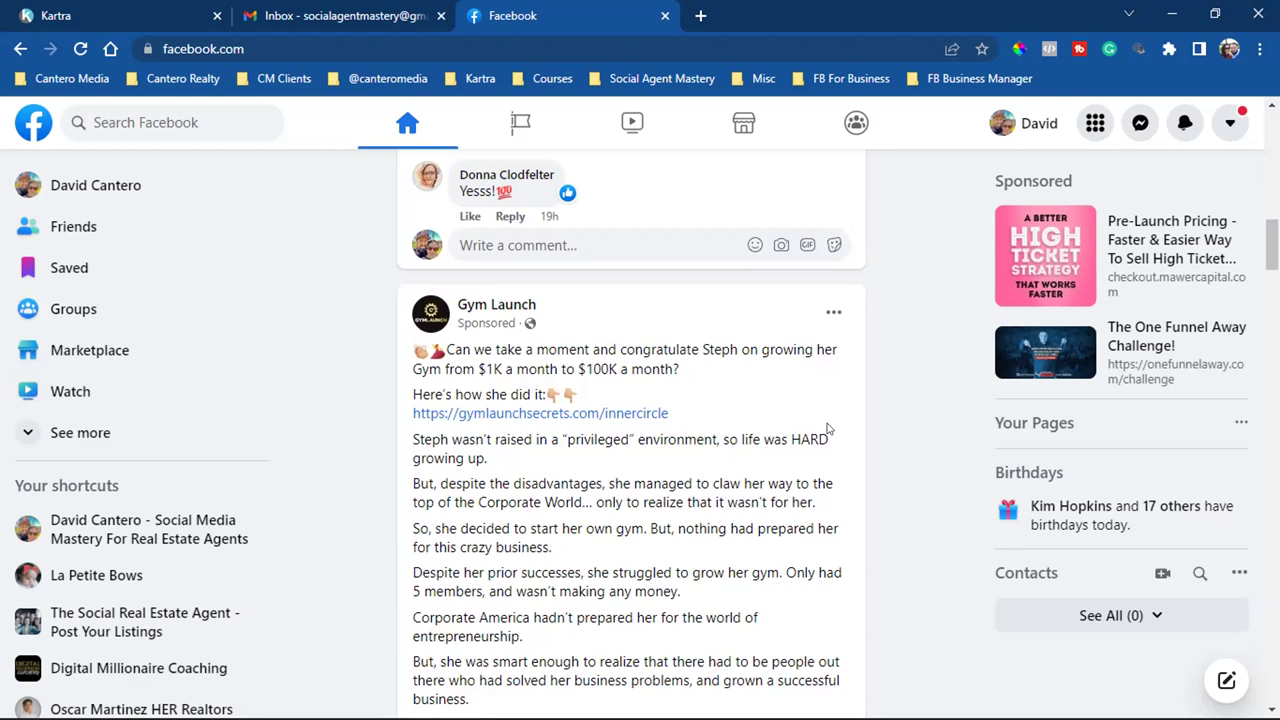
{"action": "scroll", "coordinate": [827, 429], "scroll_direction": "down", "scroll_amount": 2}
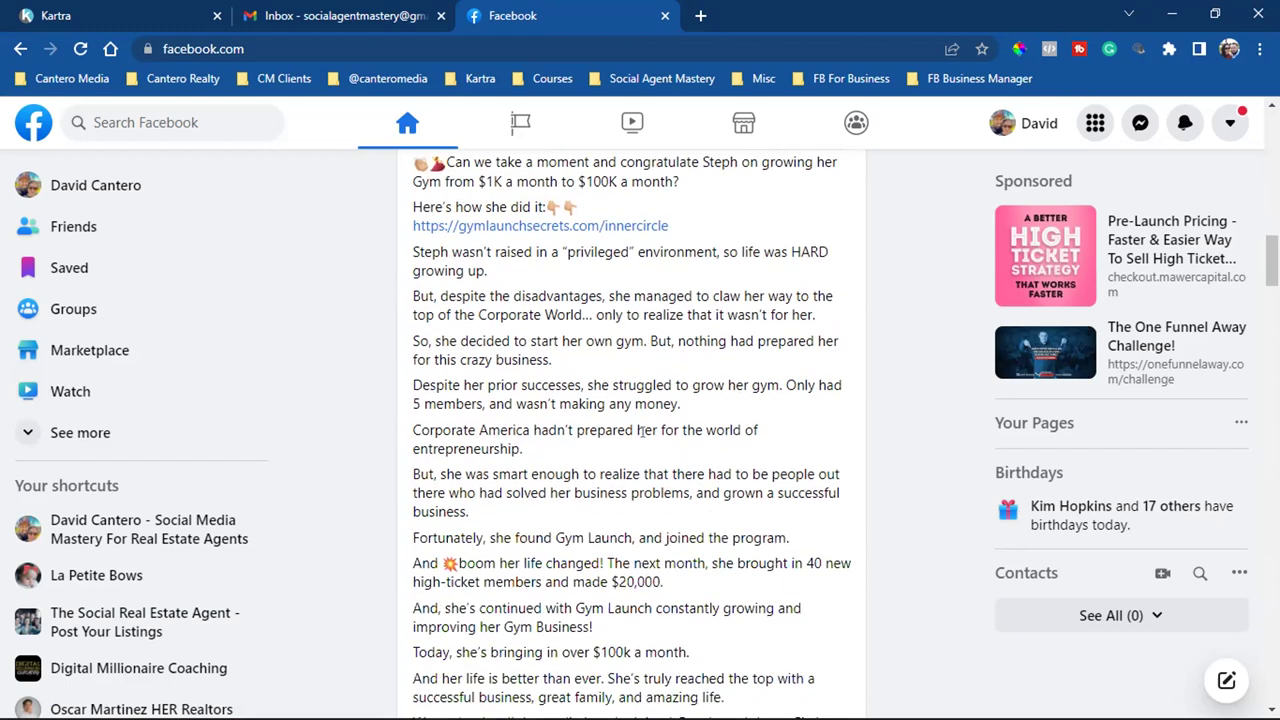
{"action": "scroll", "coordinate": [655, 570], "scroll_direction": "down", "scroll_amount": 8}
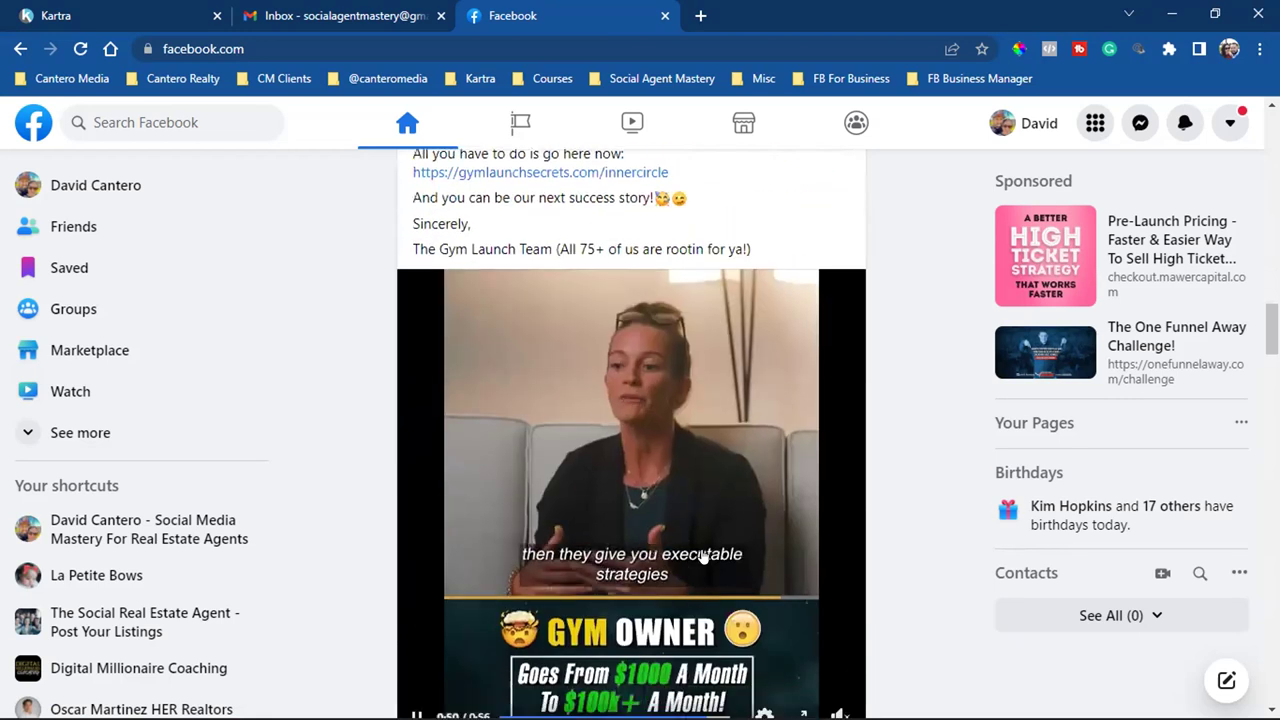
{"action": "scroll", "coordinate": [660, 420], "scroll_direction": "up", "scroll_amount": 1}
Open the gymlaunchsecrets.com landing page and submit a test email address with Get Started
{"action": "left_click", "coordinate": [632, 270]}
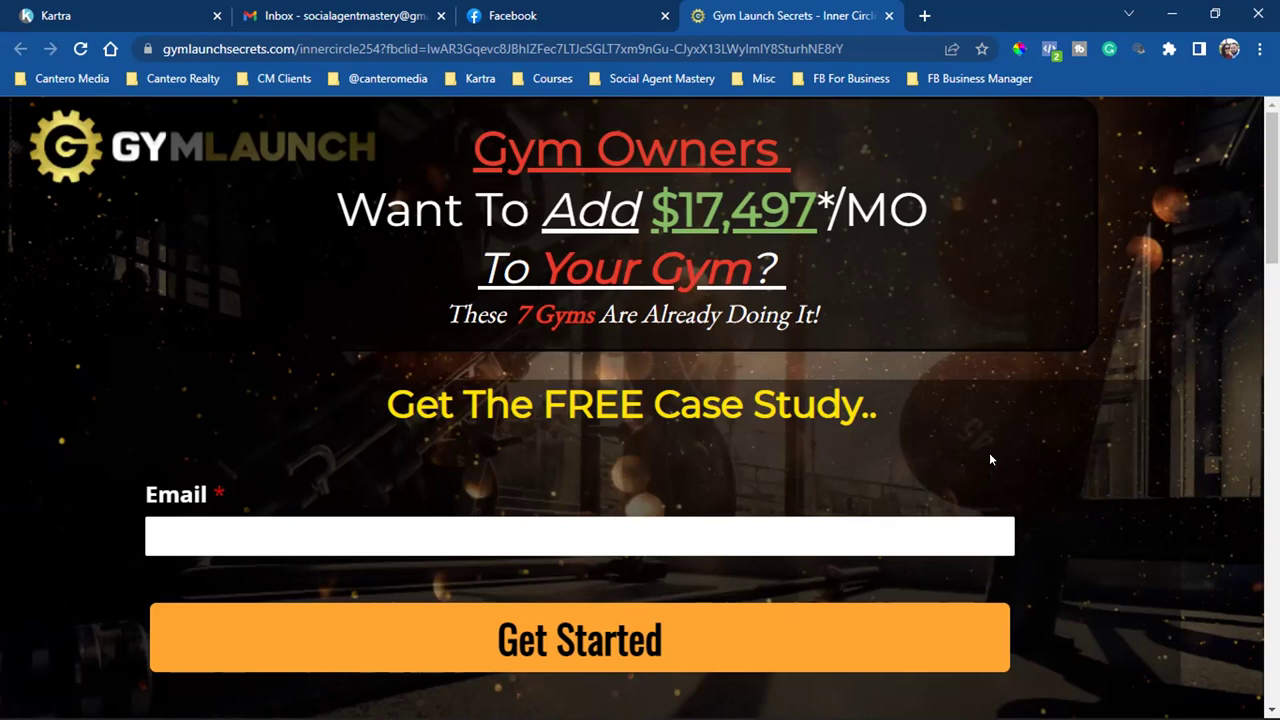
{"action": "left_click", "coordinate": [717, 536]}
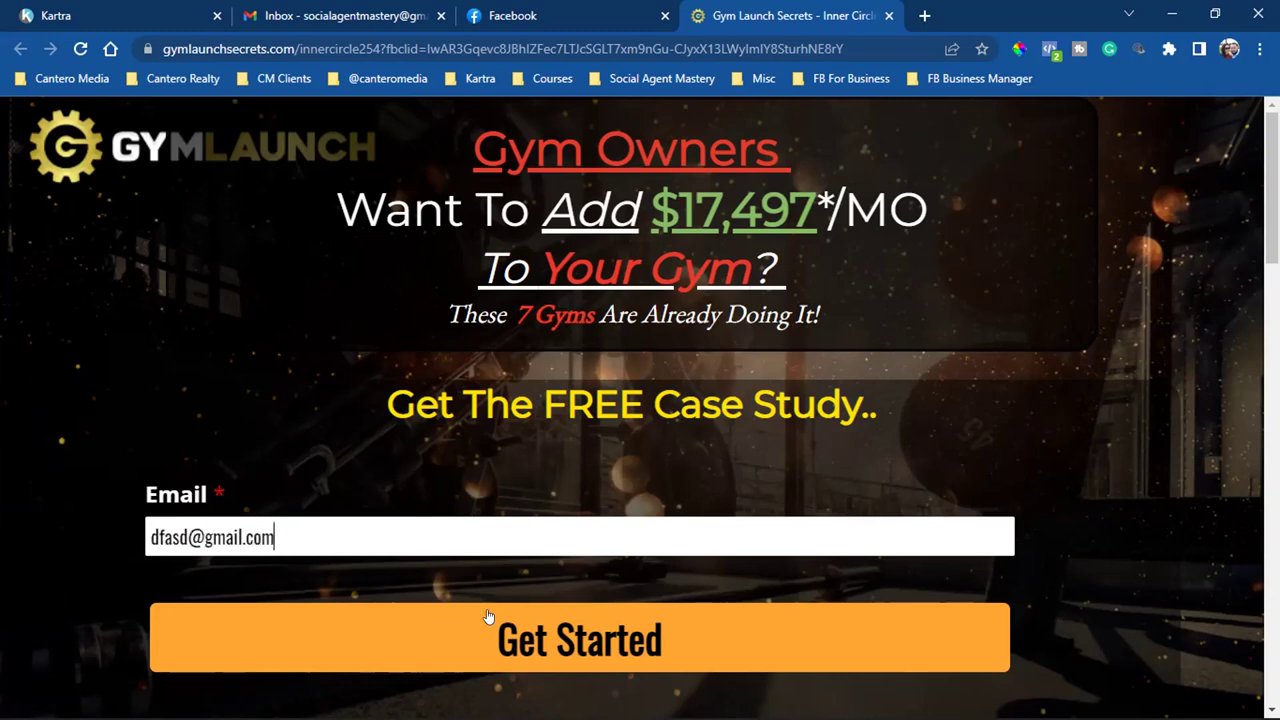
{"action": "left_click", "coordinate": [500, 650]}
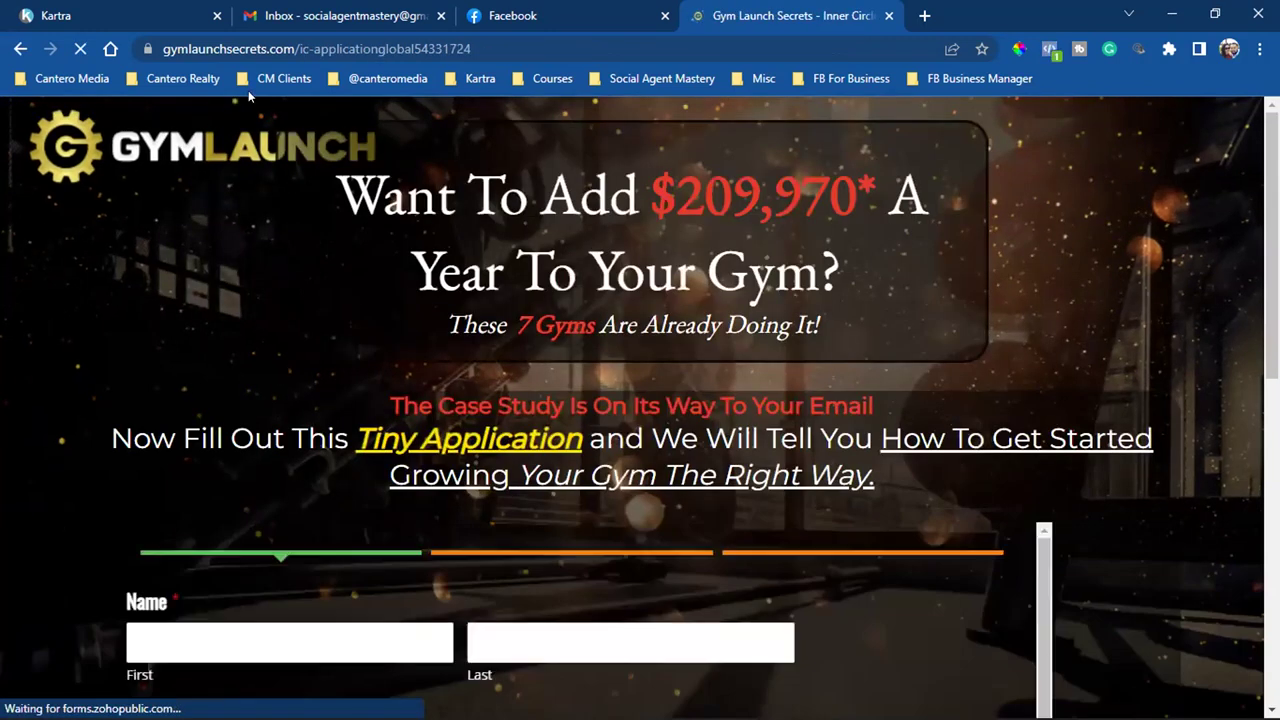
Inspect the application page's full web address in the address bar
{"action": "left_click", "coordinate": [263, 43]}
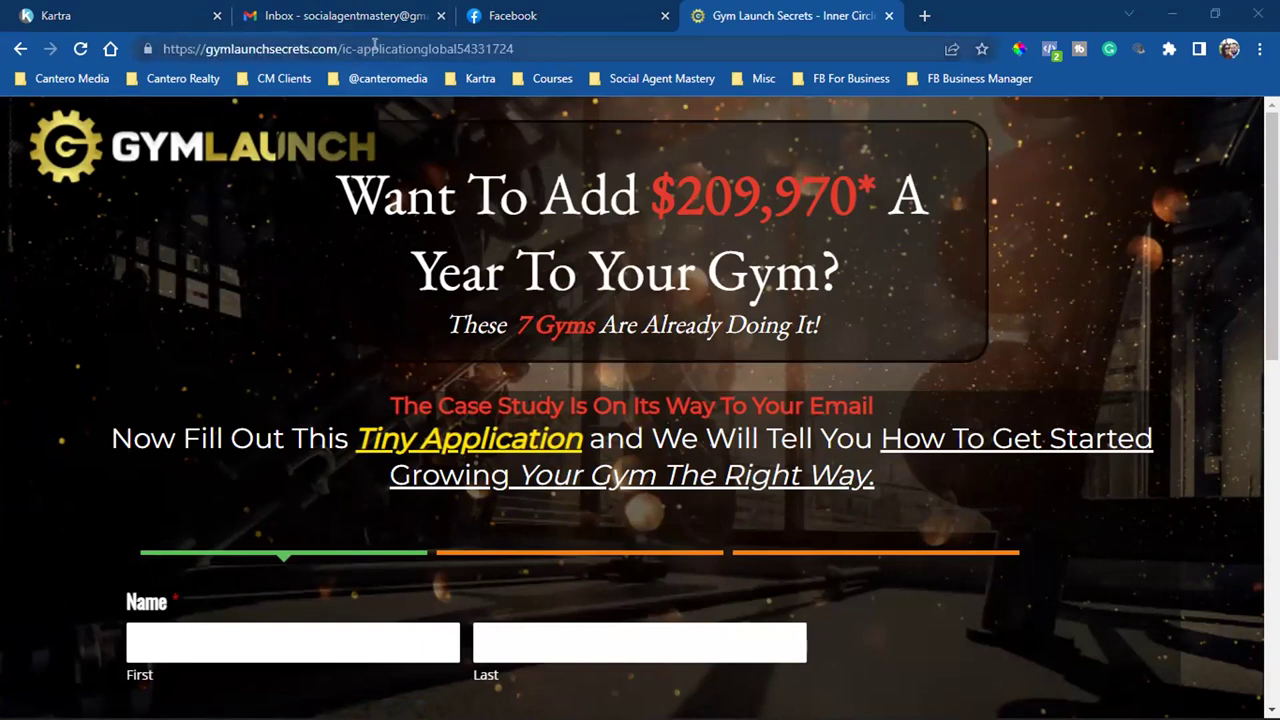
{"action": "left_click", "coordinate": [374, 44]}
{"action": "left_click", "coordinate": [384, 48]}
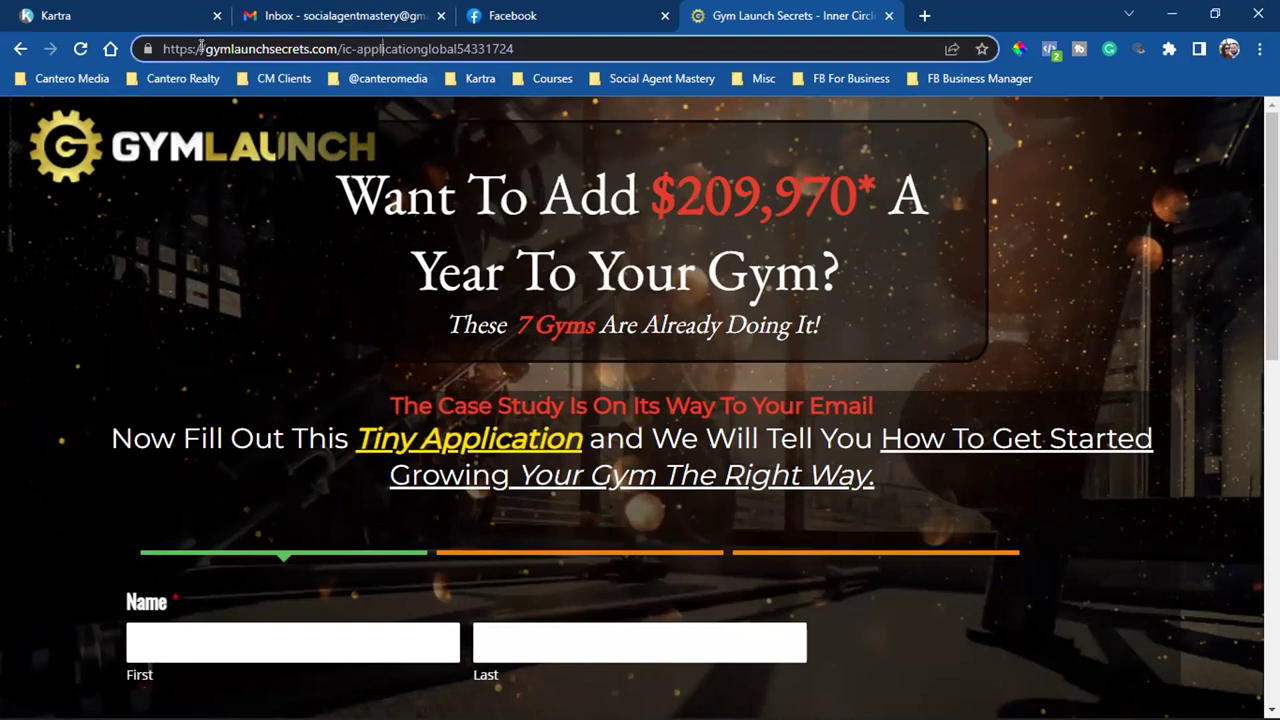
{"action": "left_click", "coordinate": [205, 48]}
Reopen the Gym Launch ad link from Facebook in a new tab and highlight its URL's domain and path
{"action": "left_click", "coordinate": [575, 15]}
{"action": "left_click", "coordinate": [540, 266]}
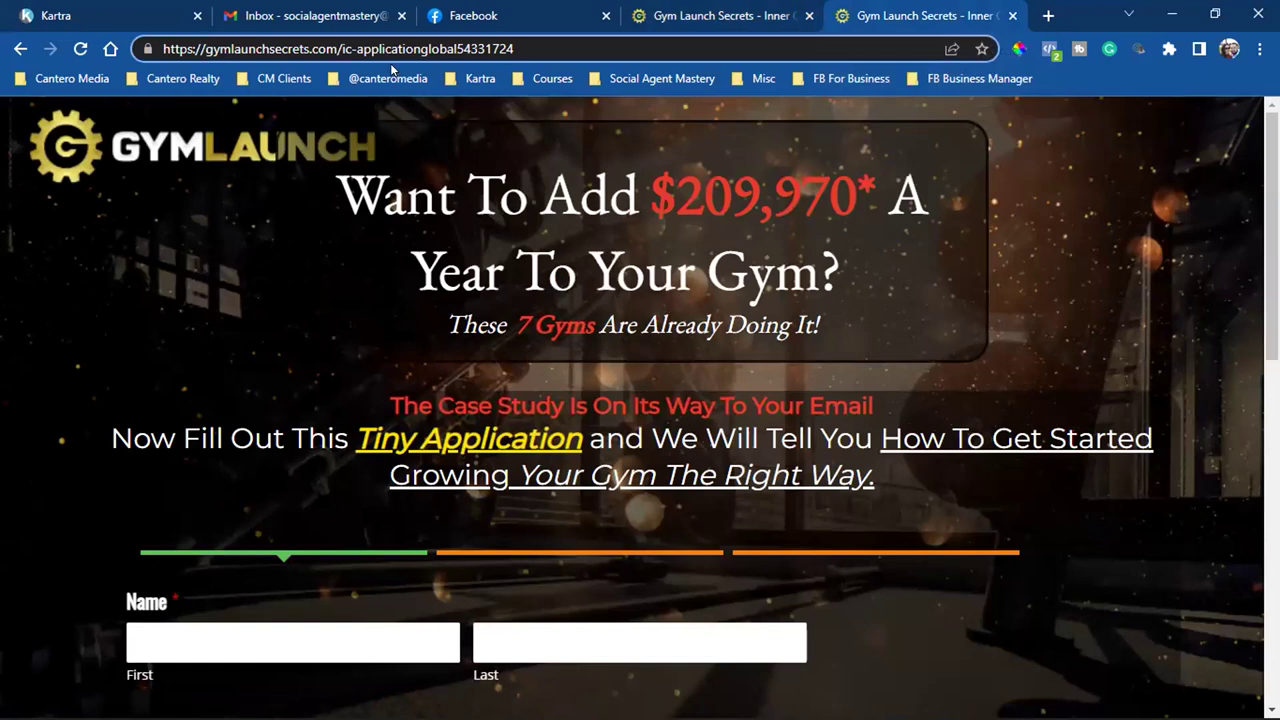
{"action": "left_click", "coordinate": [363, 45]}
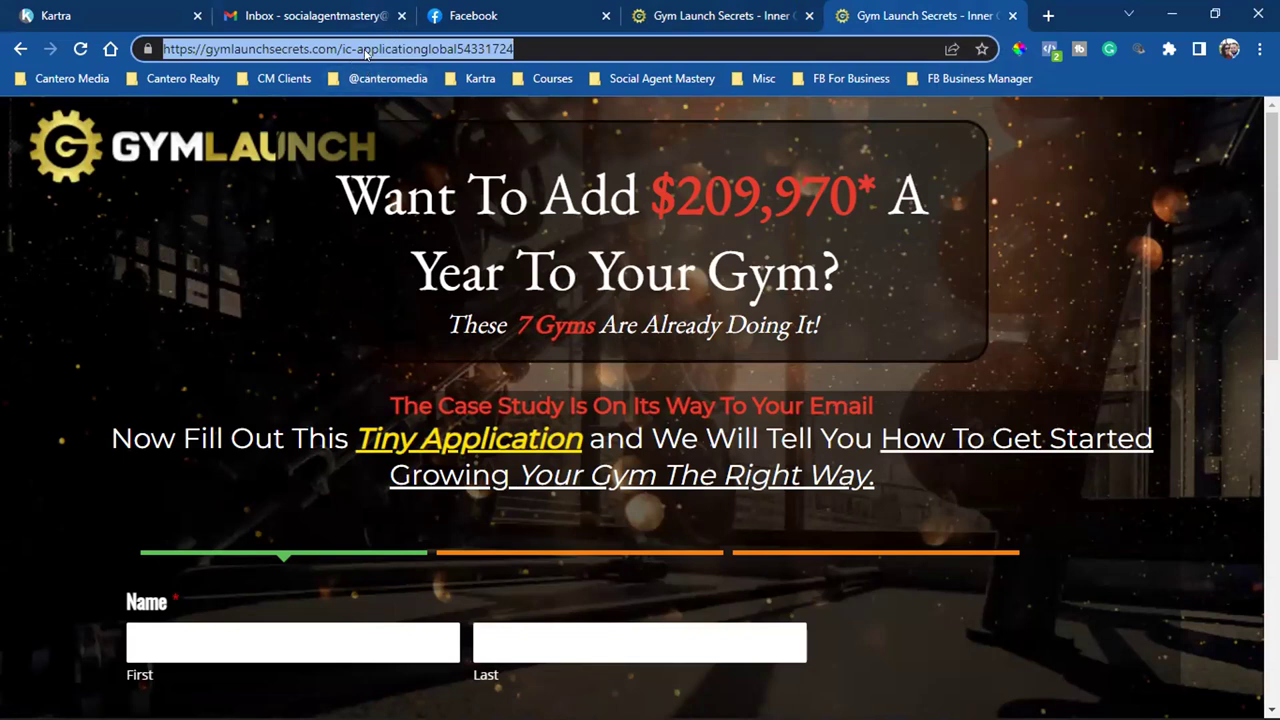
{"action": "left_click", "coordinate": [296, 50]}
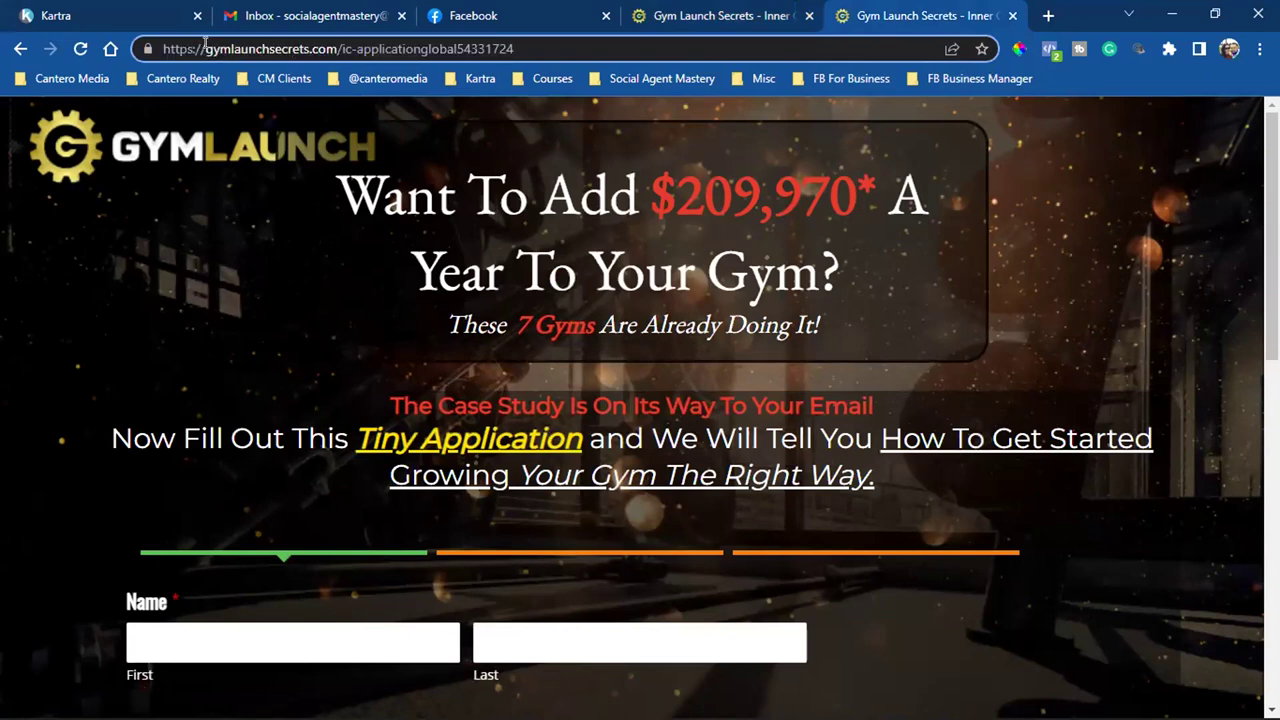
{"action": "left_click_drag", "start_coordinate": [205, 44], "coordinate": [551, 43]}
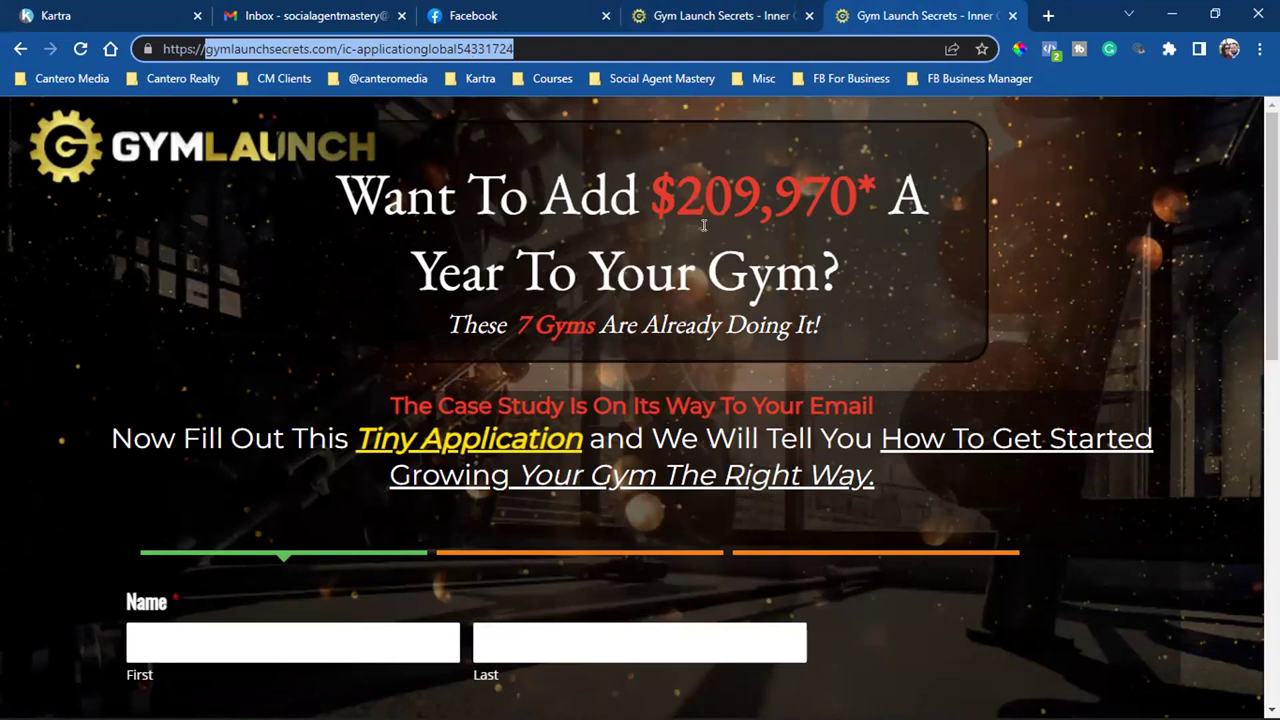
{"action": "left_click", "coordinate": [208, 53]}
{"action": "left_click_drag", "start_coordinate": [208, 53], "coordinate": [770, 52]}
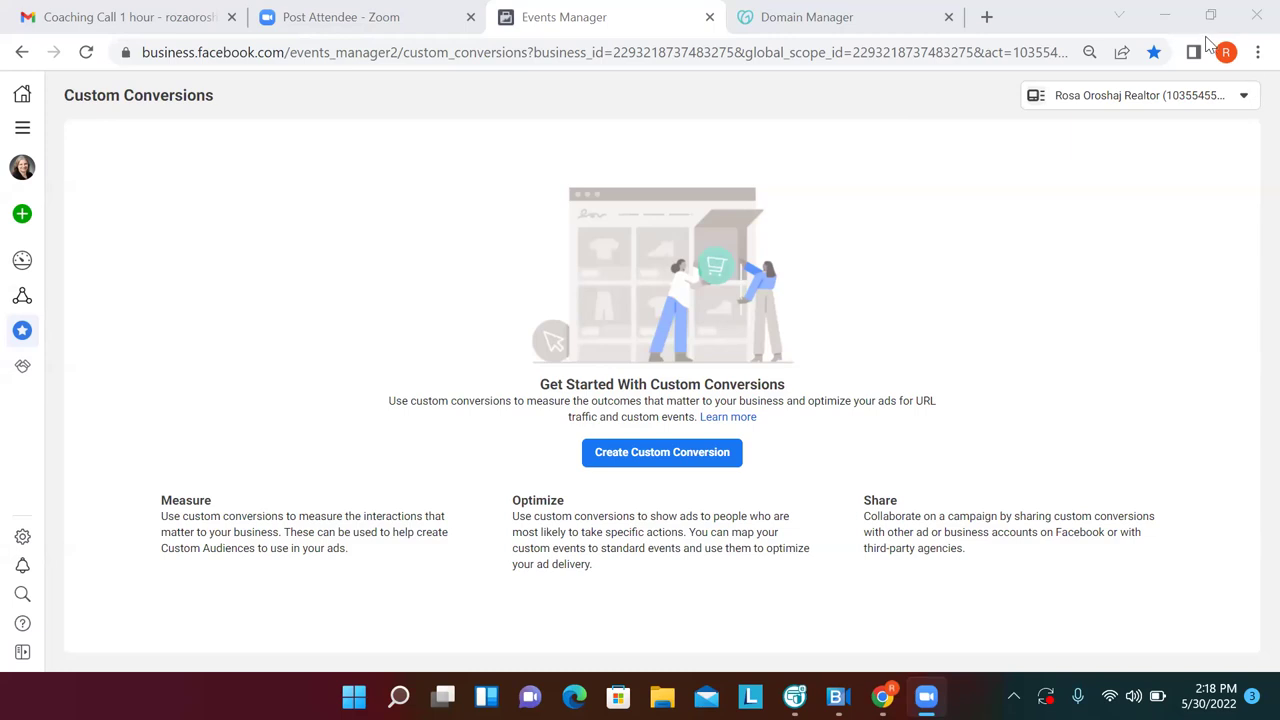
Show the FB Business Manager bookmark folder, from Business Settings through Custom Conversions, in Chrome's Bookmarks menu
{"action": "left_click", "coordinate": [1255, 52]}
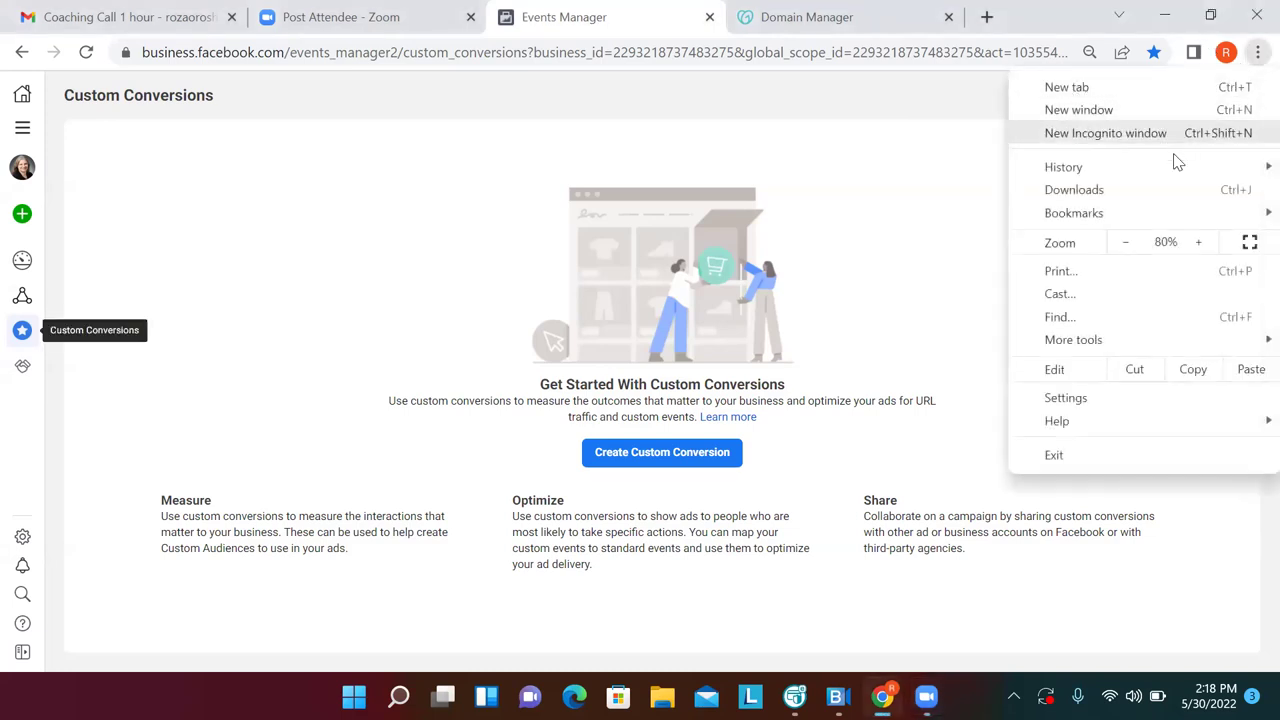
{"action": "mouse_move", "coordinate": [1165, 214]}
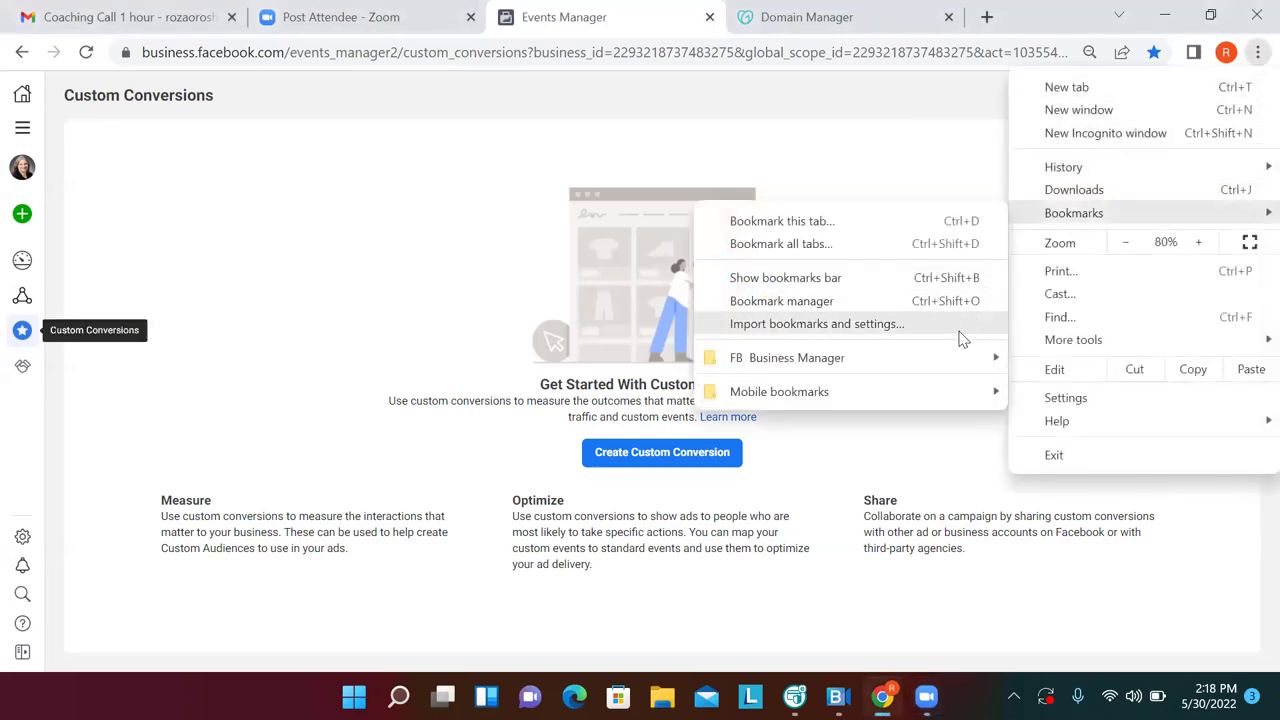
{"action": "mouse_move", "coordinate": [955, 363]}
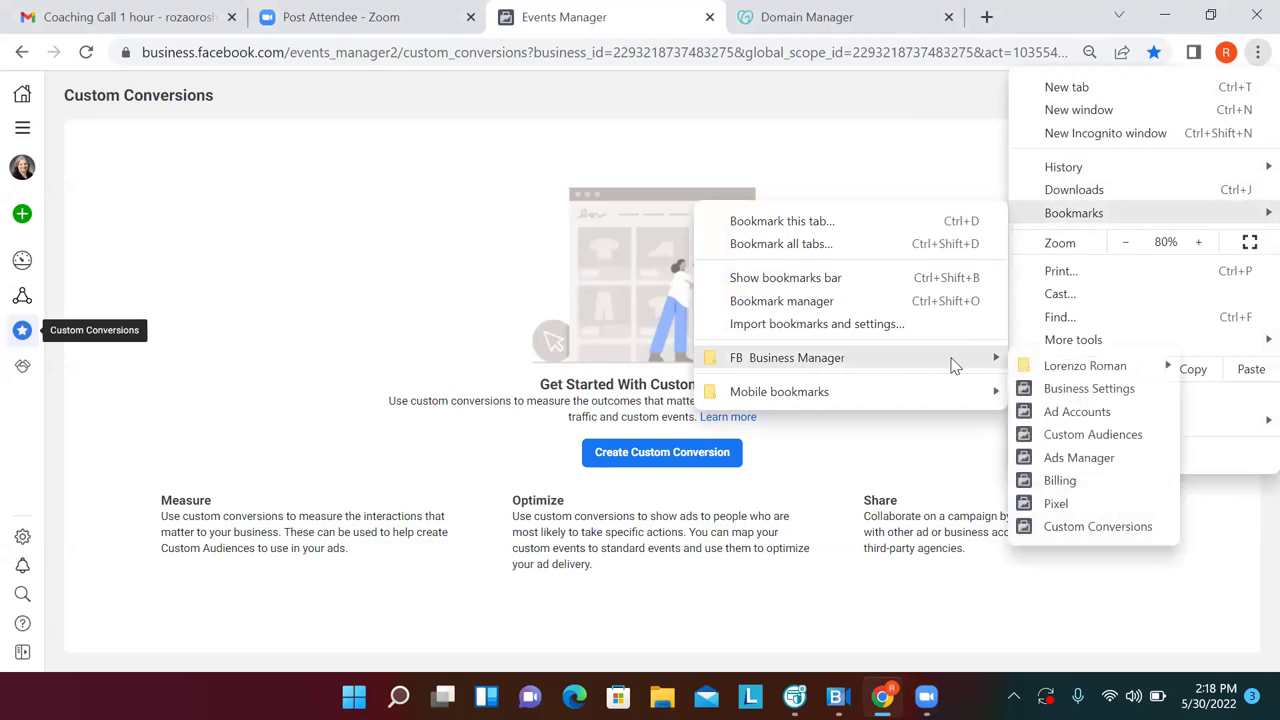